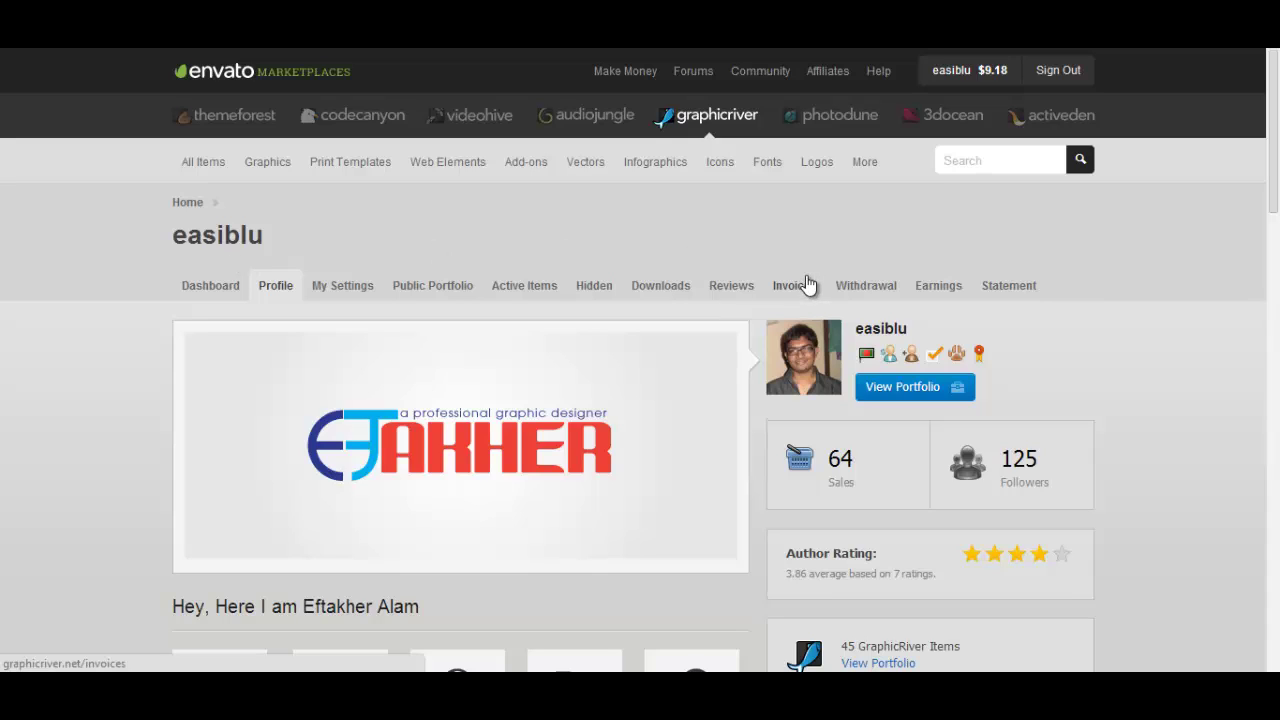
# Go to the Upload to GraphicRiver page and drop down its list of upload categories
pyautogui.moveTo(952, 68)
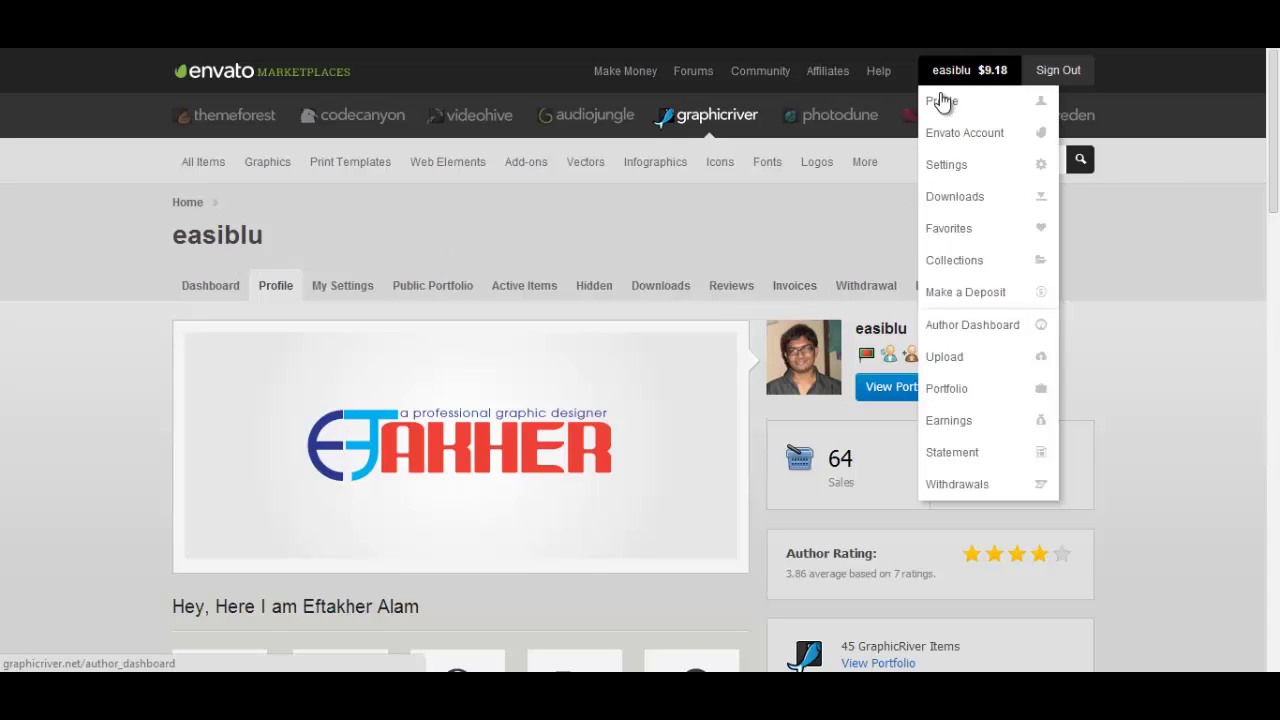
pyautogui.click(950, 358)
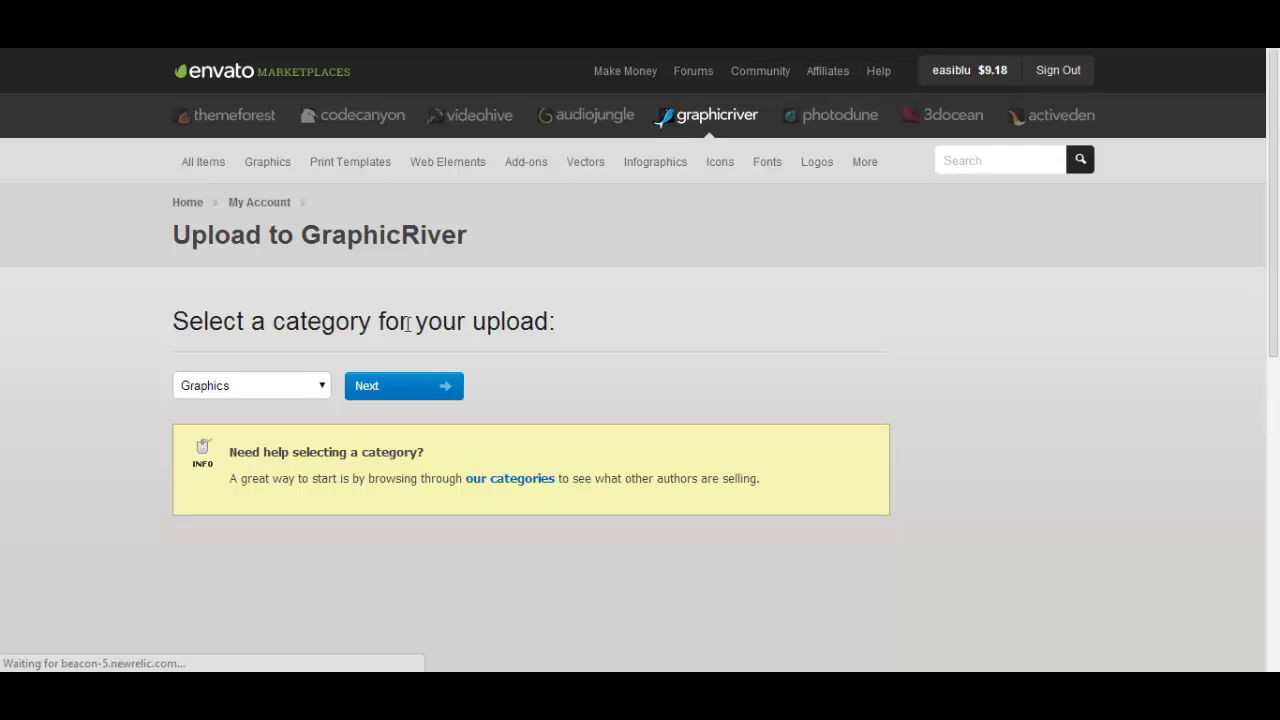
pyautogui.moveTo(174, 322); pyautogui.dragTo(408, 324)
pyautogui.click(193, 368)
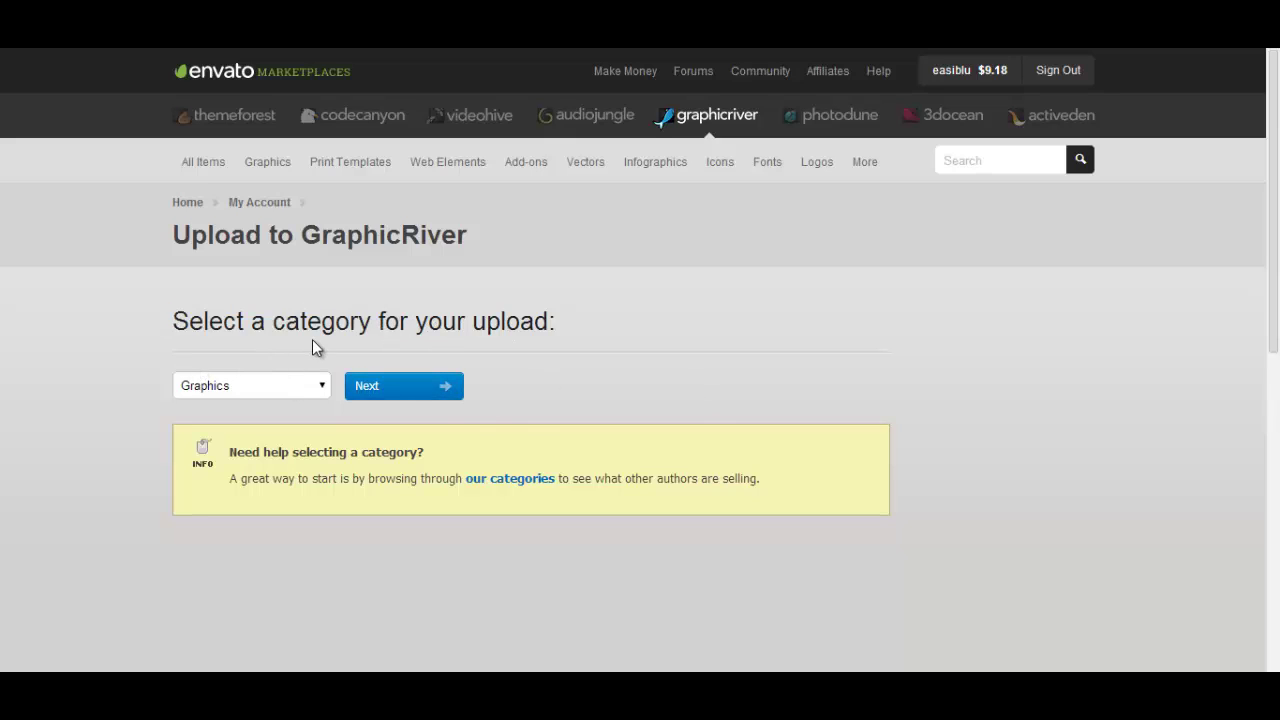
pyautogui.click(271, 389)
pyautogui.scroll(-1, 90, 380)
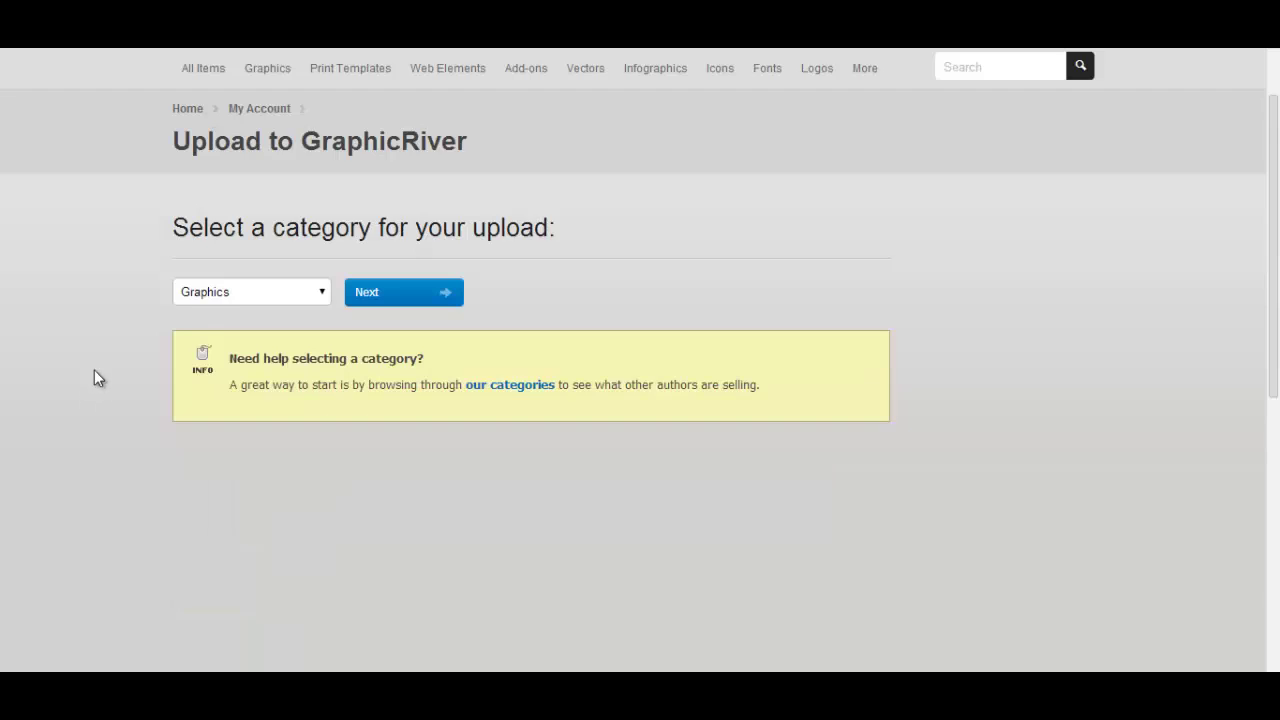
pyautogui.click(251, 294)
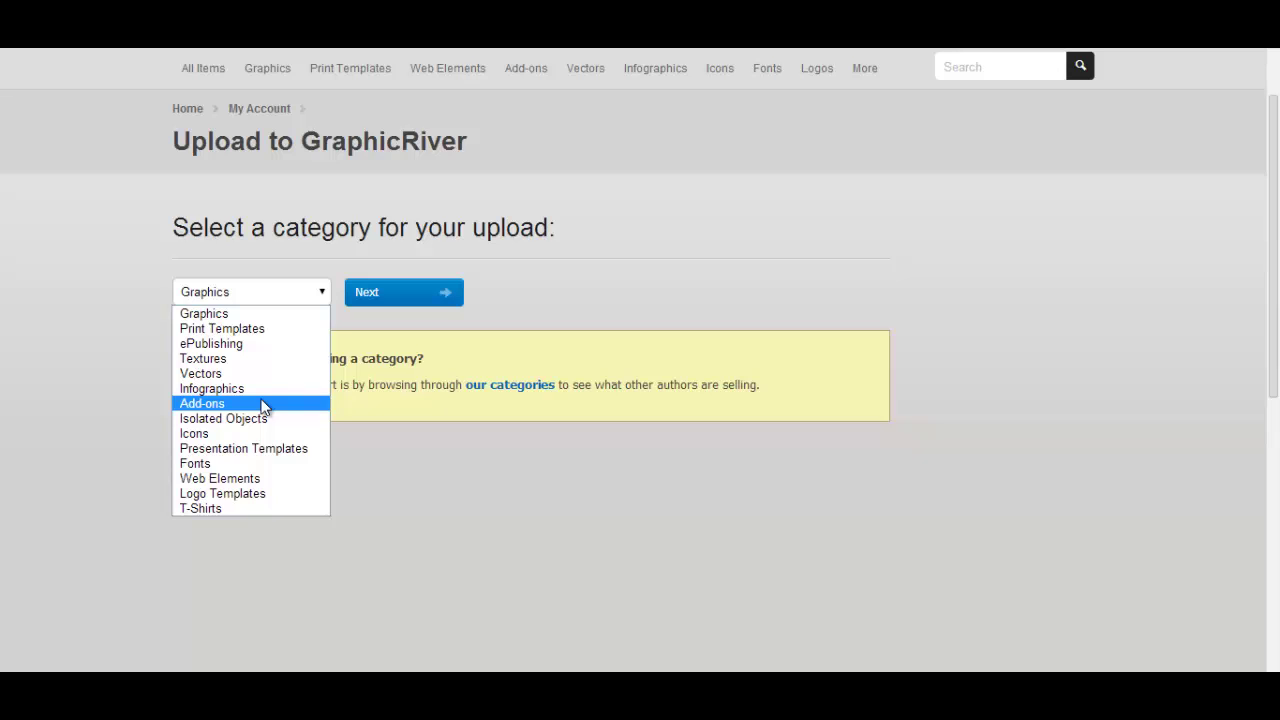
# Choose Logo Templates as the upload category and continue to its upload form
pyautogui.click(266, 495)
pyautogui.click(385, 300)
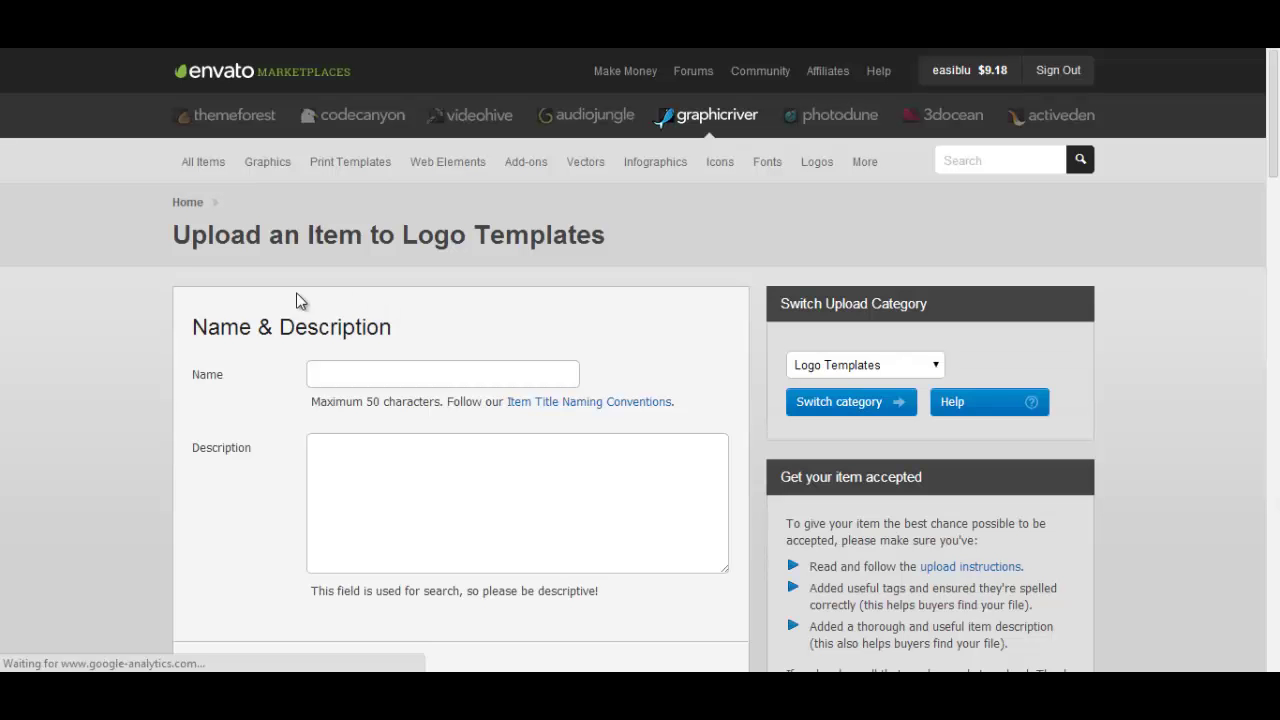
pyautogui.scroll(-5, 238, 315)
pyautogui.scroll(-5, 237, 314)
pyautogui.scroll(-5, 237, 314)
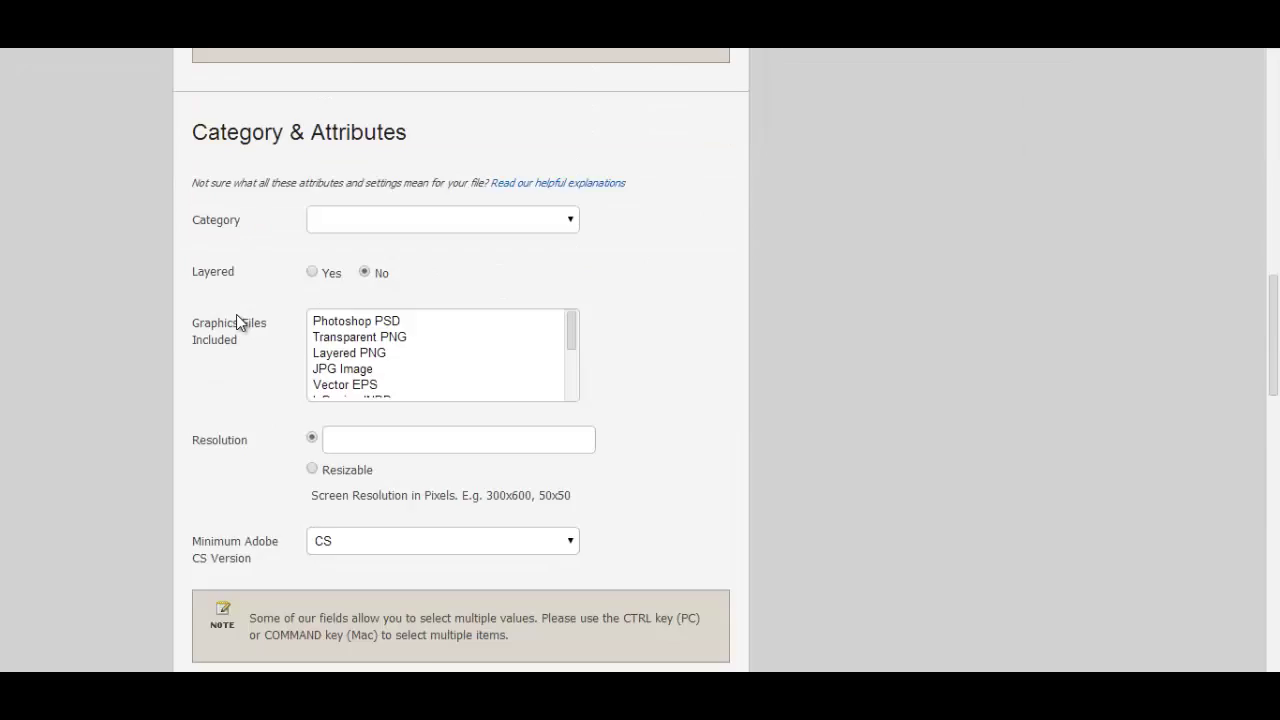
pyautogui.scroll(-5, 236, 314)
pyautogui.scroll(-5, 237, 320)
pyautogui.scroll(-2, 237, 322)
pyautogui.scroll(10, 237, 320)
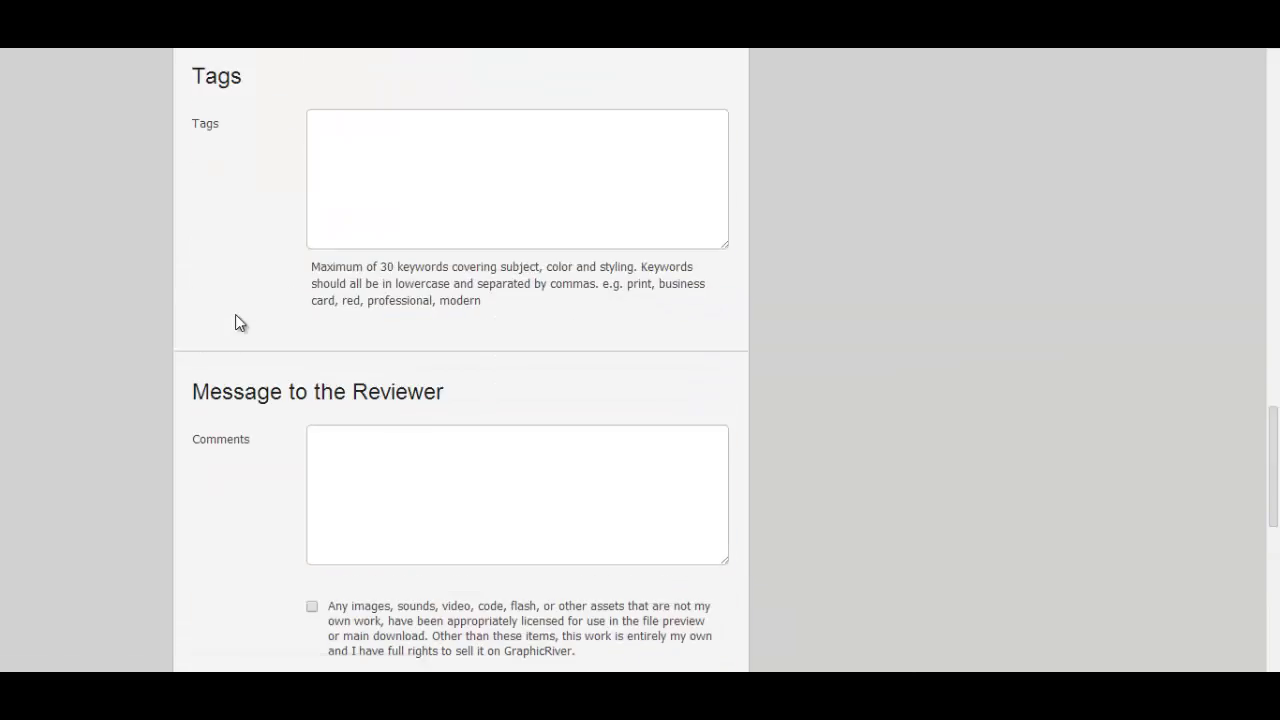
pyautogui.scroll(5, 237, 320)
pyautogui.scroll(5, 237, 320)
pyautogui.scroll(4, 236, 316)
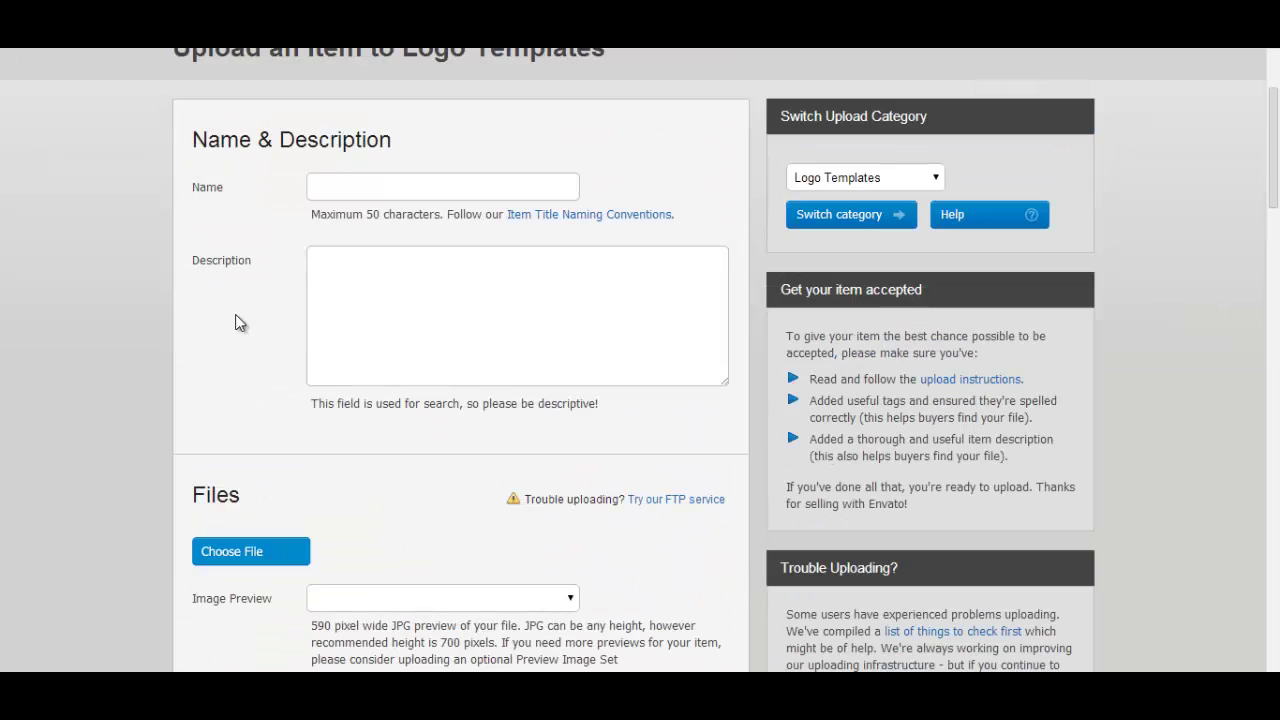
# Put the caret in the item's Name field, then move down through the form
pyautogui.click(358, 194)
pyautogui.click(352, 190)
pyautogui.scroll(-3, 311, 294)
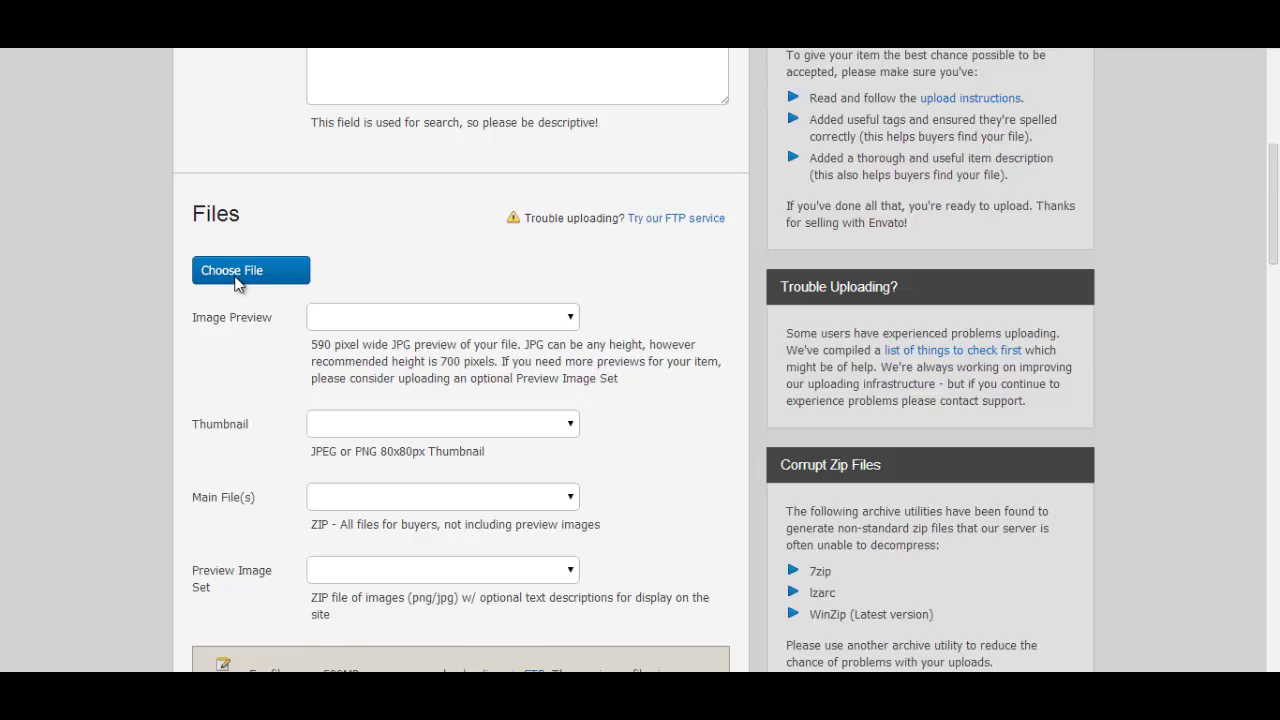
pyautogui.scroll(-2, 129, 285)
pyautogui.scroll(-4, 127, 284)
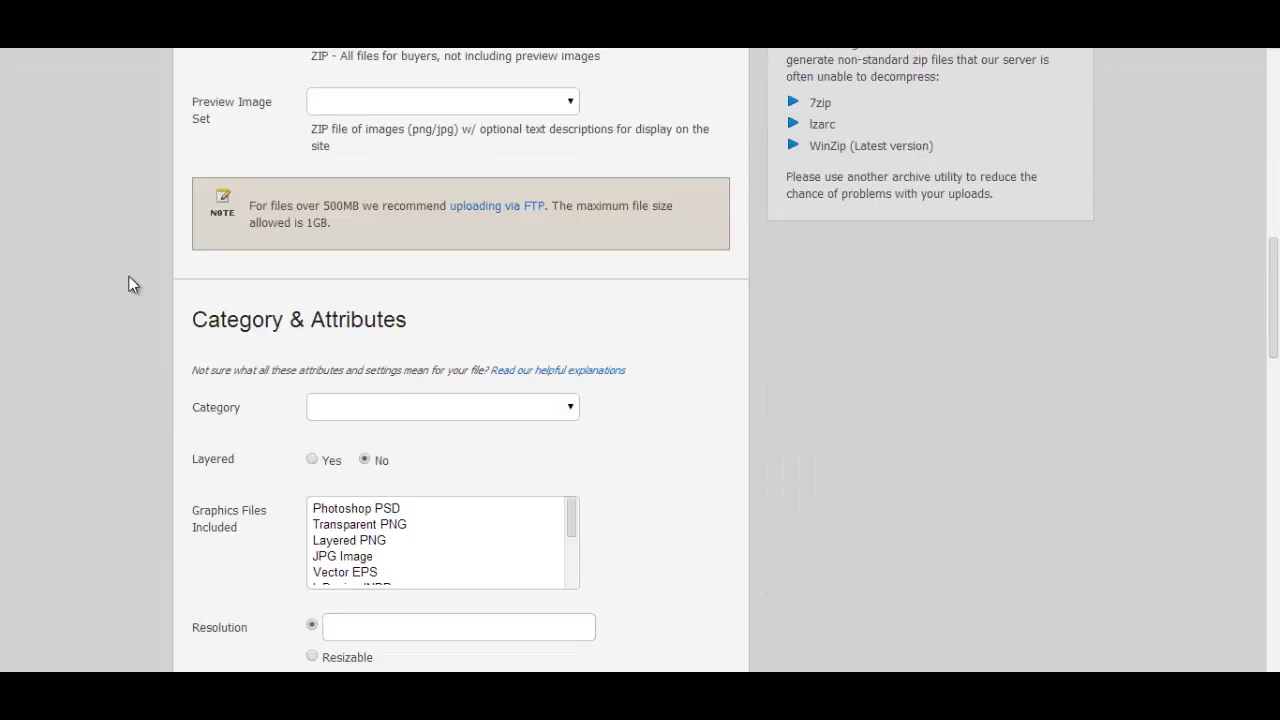
pyautogui.scroll(-1, 119, 279)
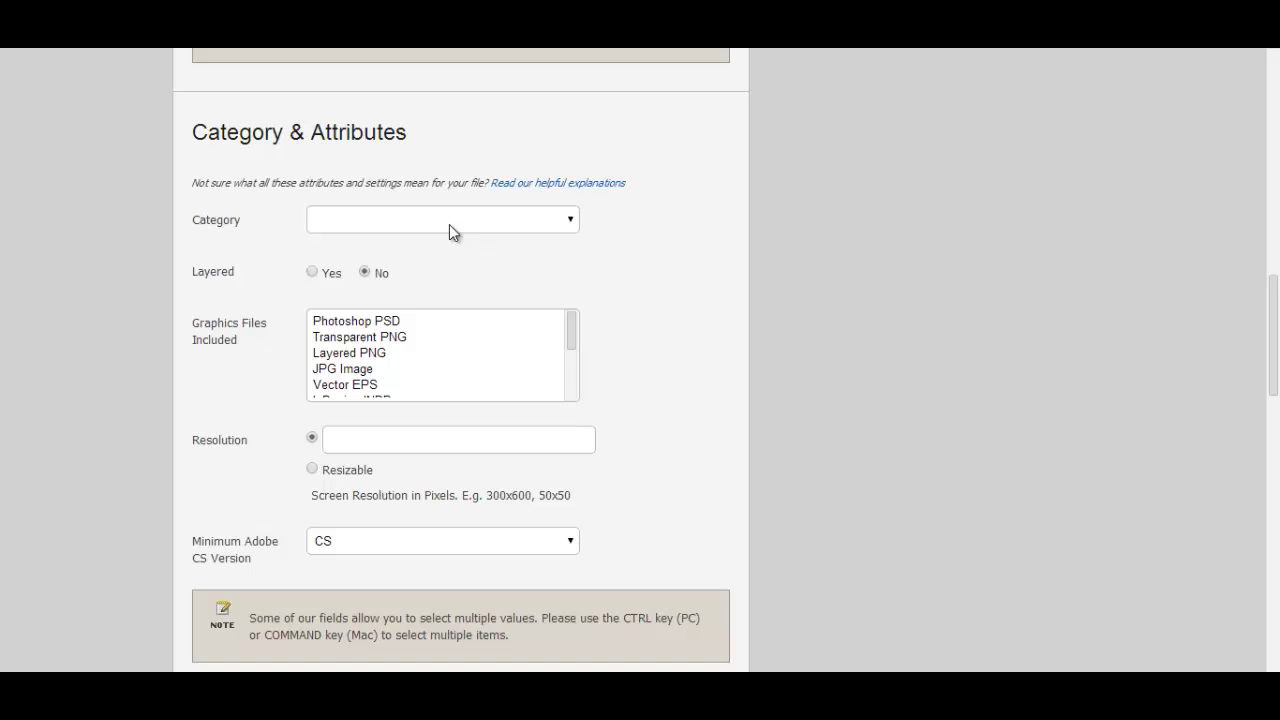
# Leave the logo subcategory unset and mark the item's resolution as Resizable
pyautogui.click(449, 224)
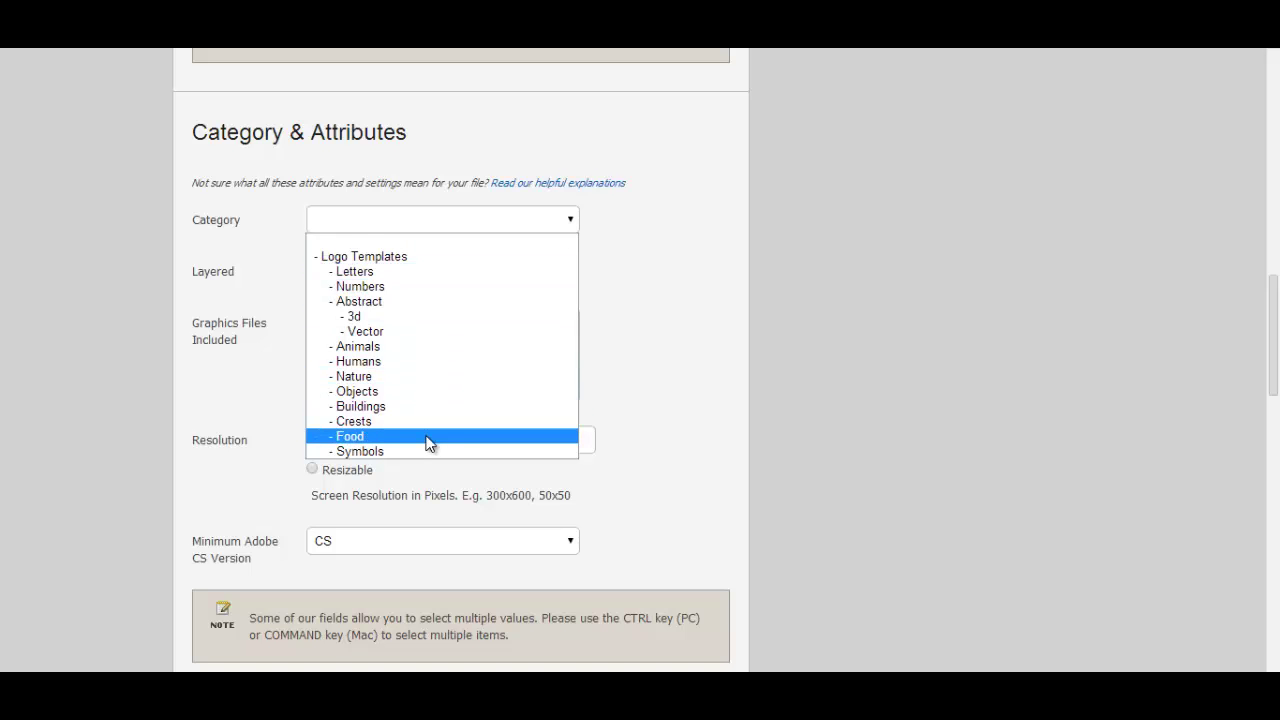
pyautogui.click(229, 290)
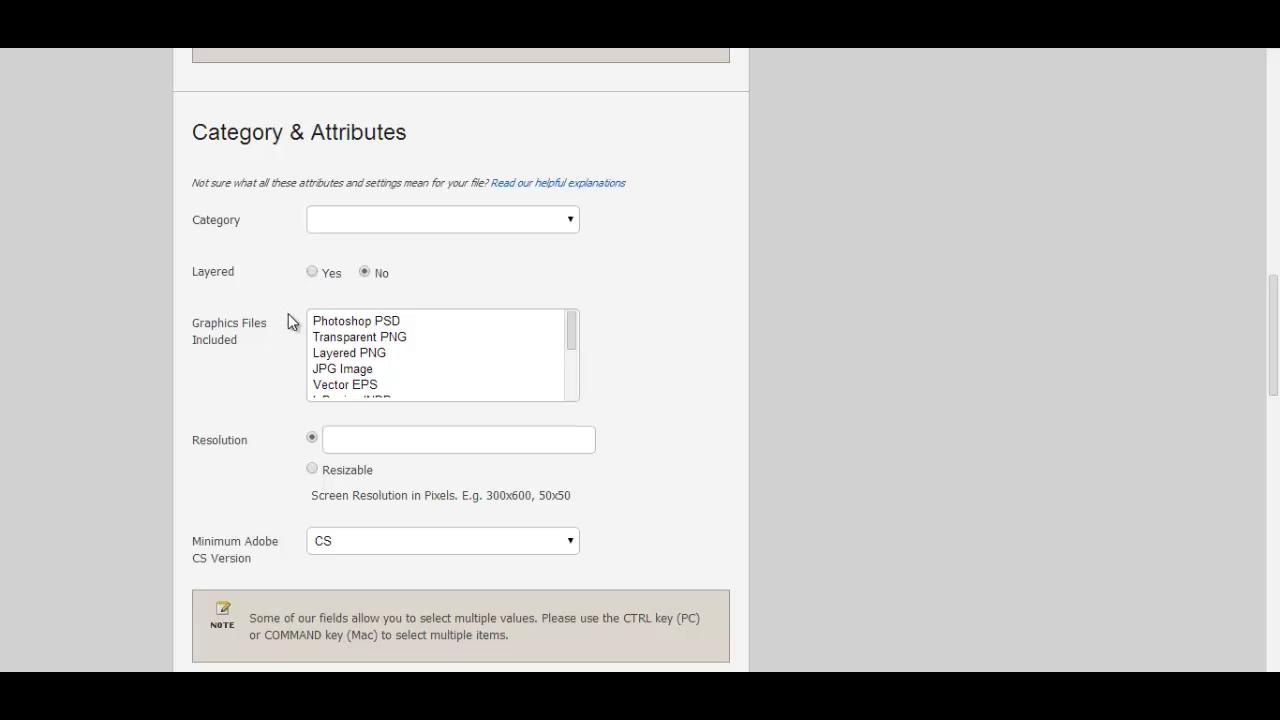
pyautogui.moveTo(574, 335)
pyautogui.mouseDown()
pyautogui.moveTo(563, 362)
pyautogui.moveTo(569, 320)
pyautogui.mouseUp()
pyautogui.scroll(-1, 167, 427)
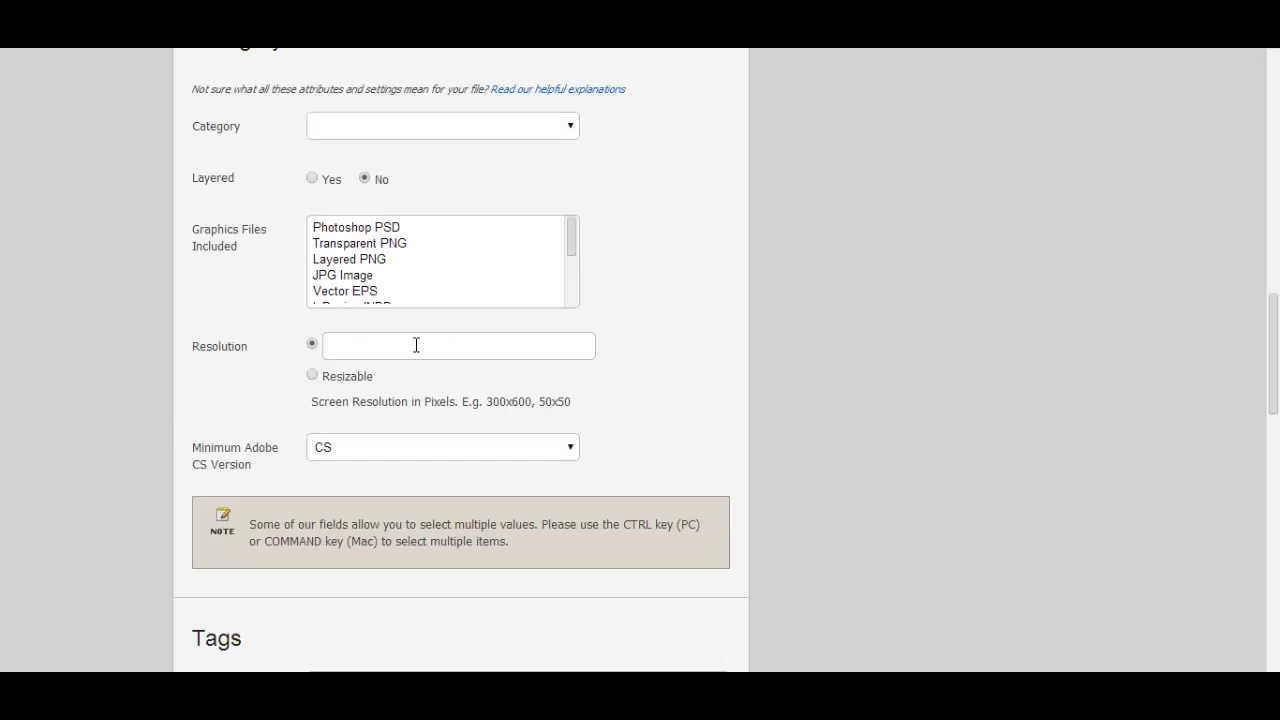
pyautogui.click(312, 377)
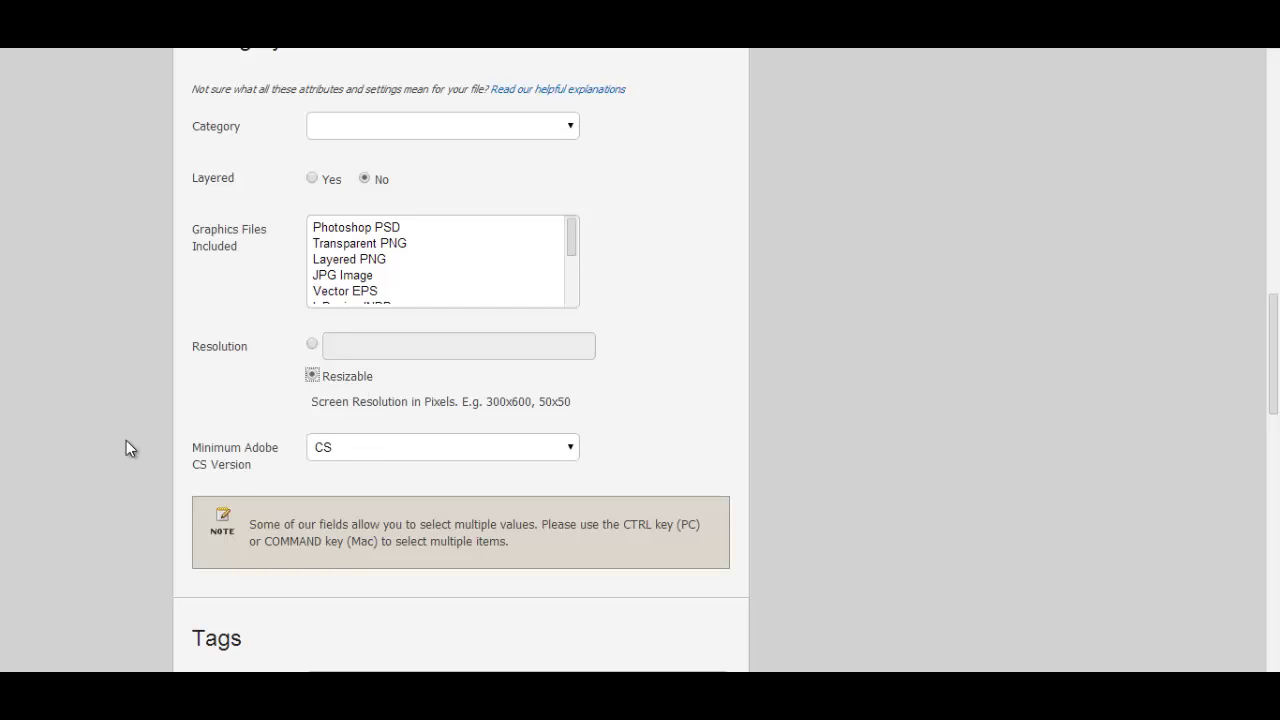
# Try CS4 as the minimum Adobe CS version, then set it back to CS
pyautogui.scroll(-2, 126, 443)
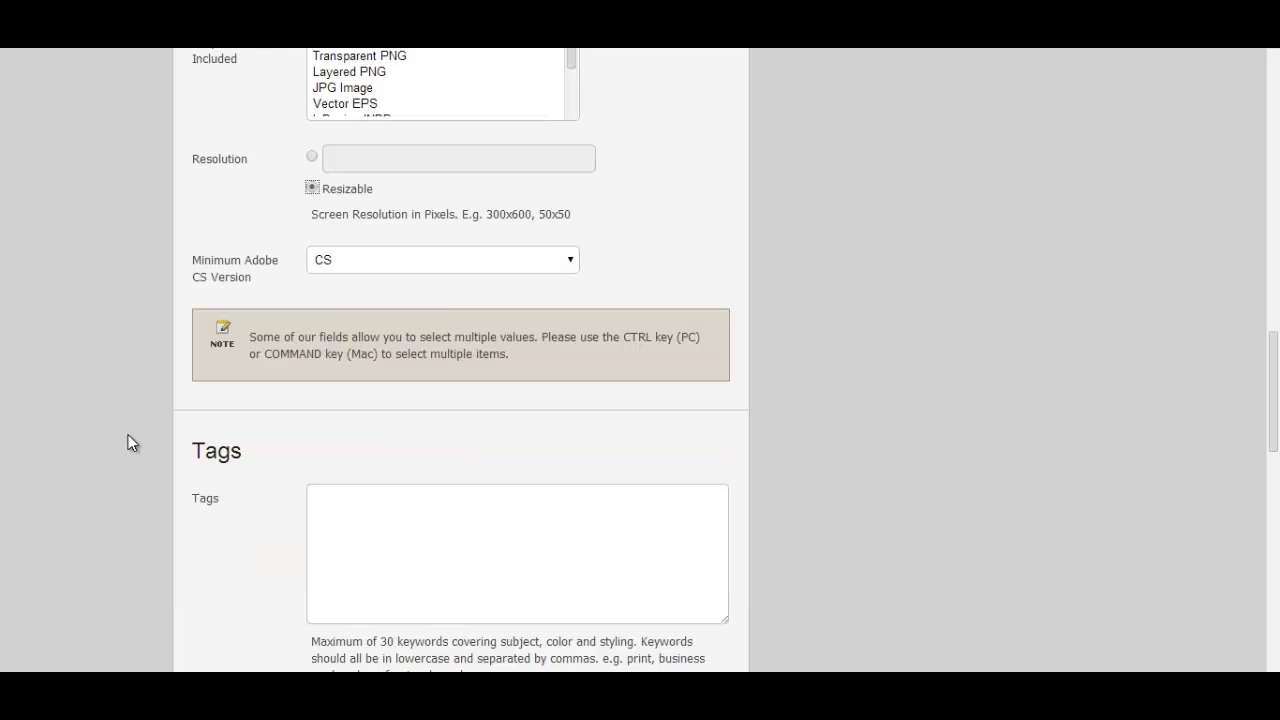
pyautogui.click(399, 261)
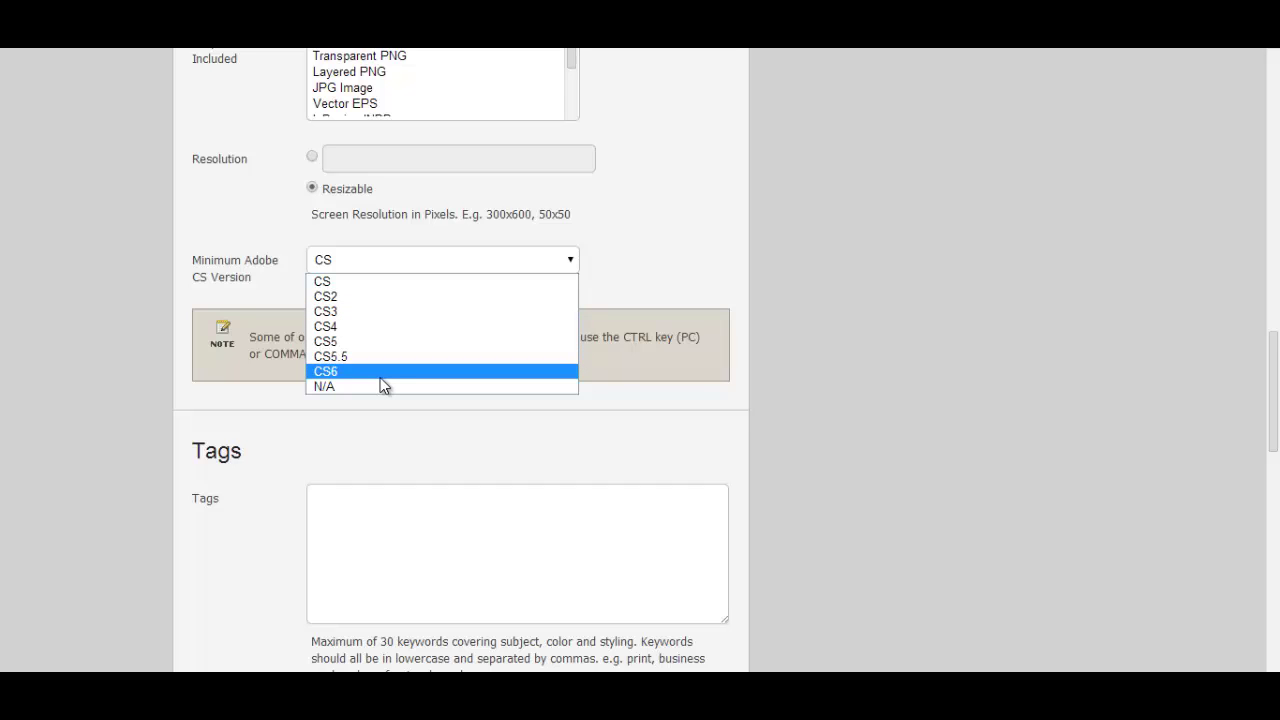
pyautogui.click(370, 327)
pyautogui.click(418, 262)
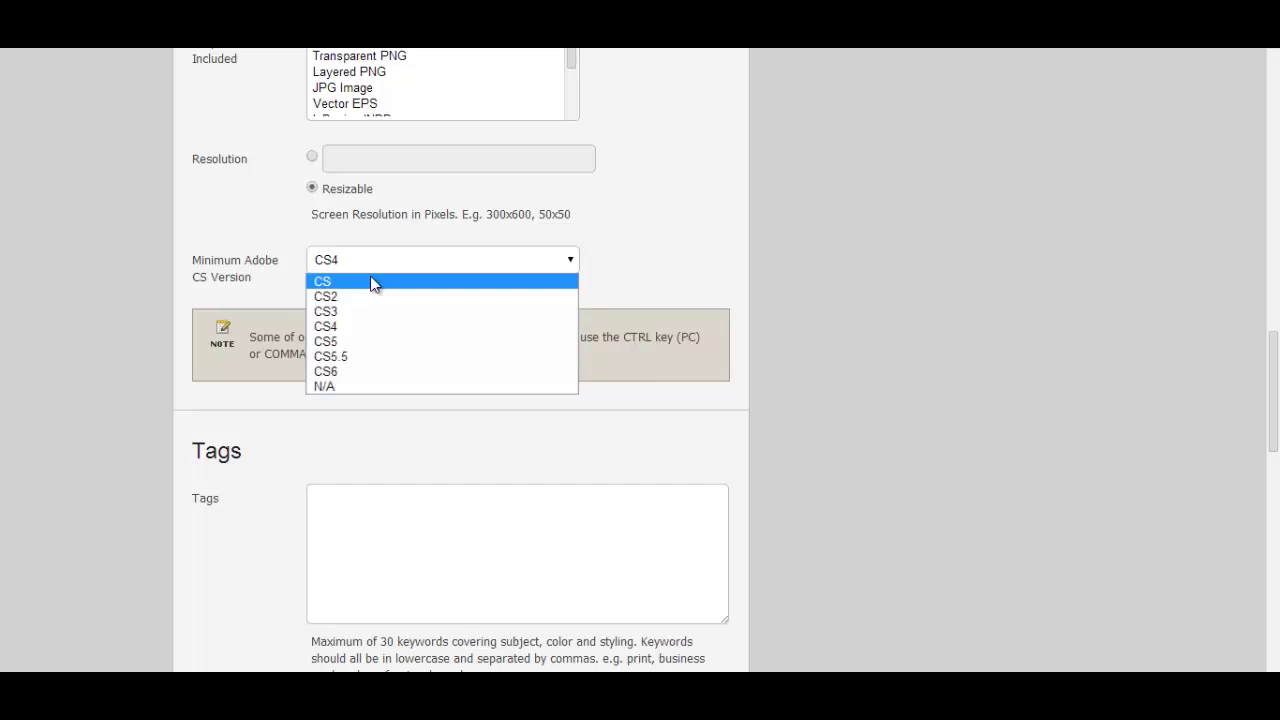
pyautogui.click(371, 281)
pyautogui.scroll(-1, 241, 274)
pyautogui.scroll(-1, 241, 274)
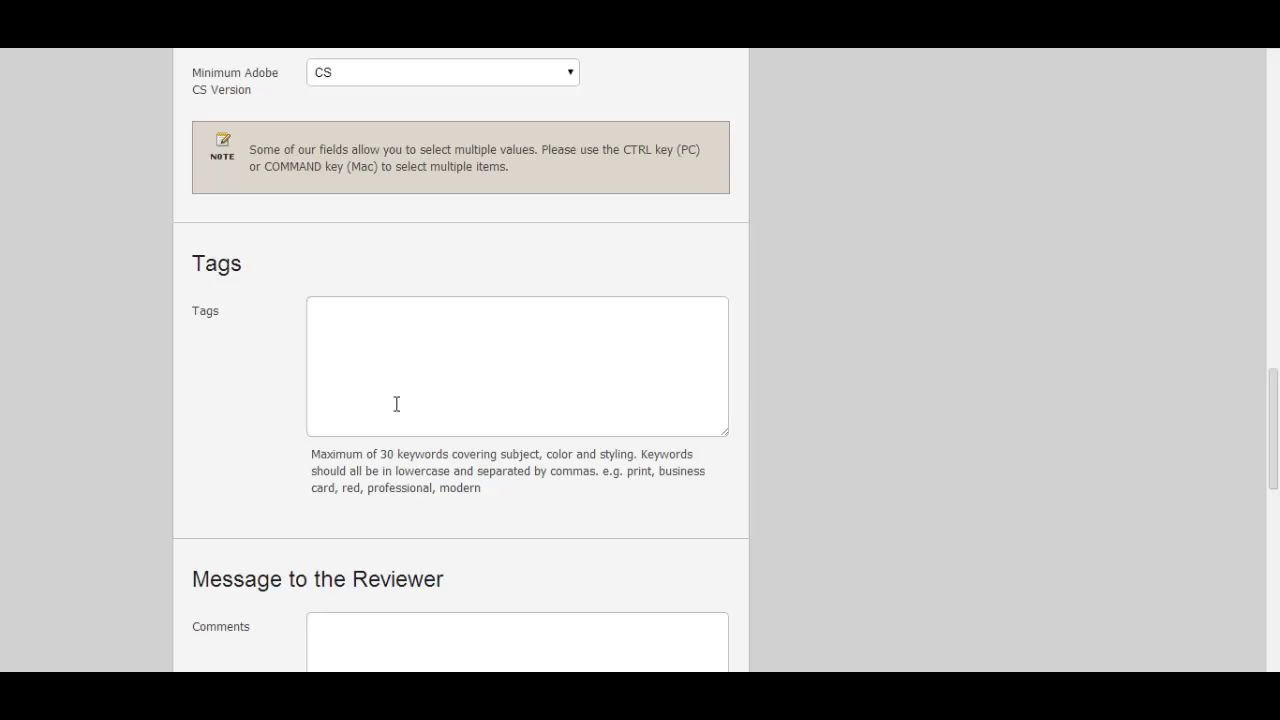
pyautogui.scroll(15, 826, 391)
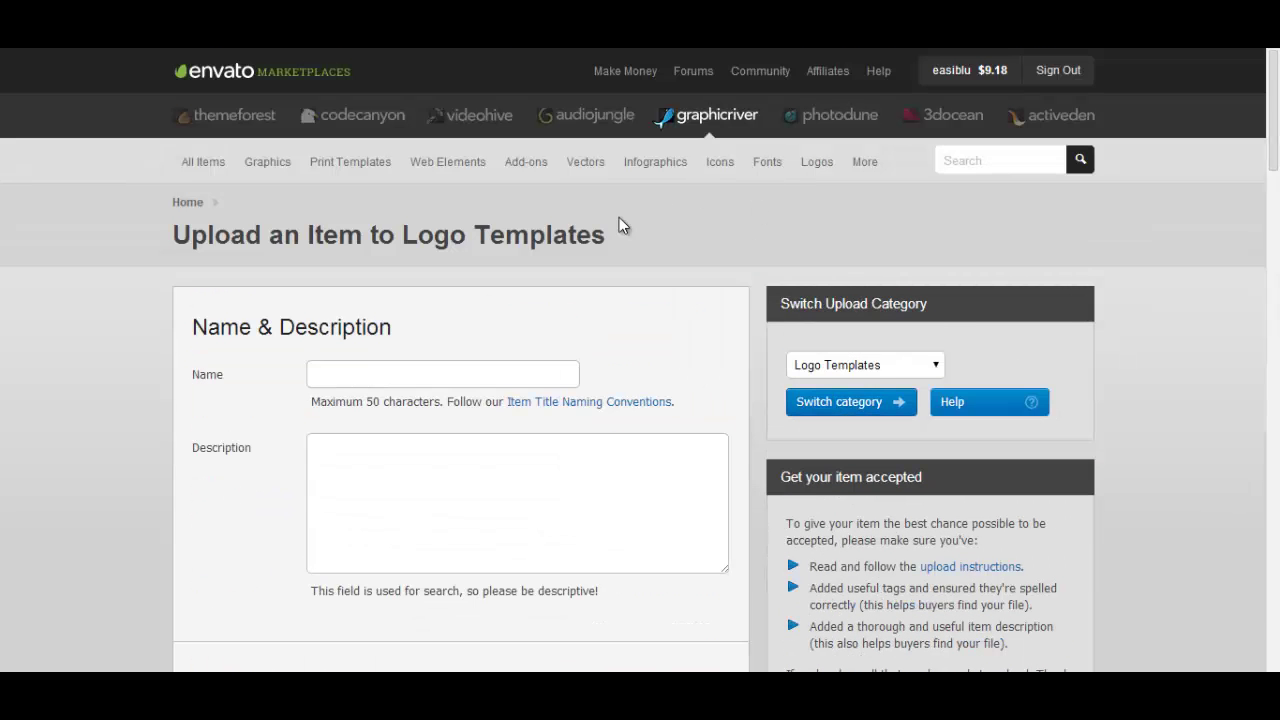
# Open the author's portfolio from the account menu and show items as a thumbnail grid
pyautogui.moveTo(957, 68)
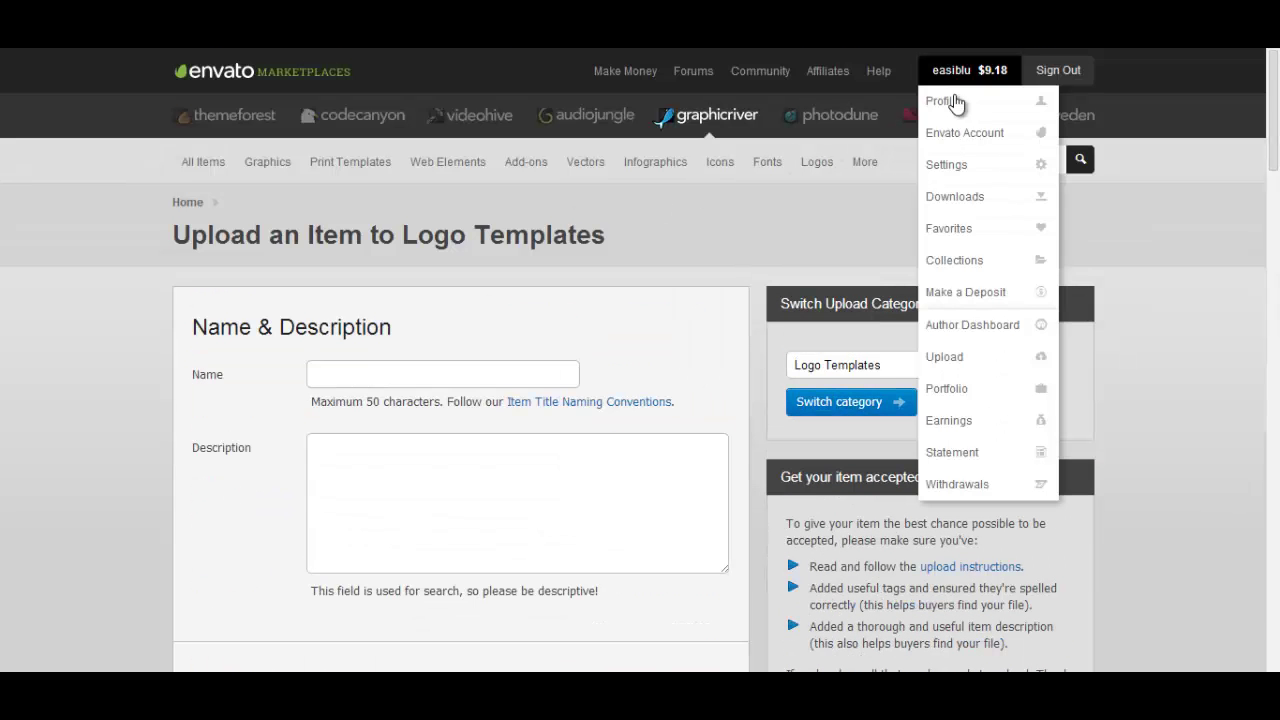
pyautogui.click(988, 401)
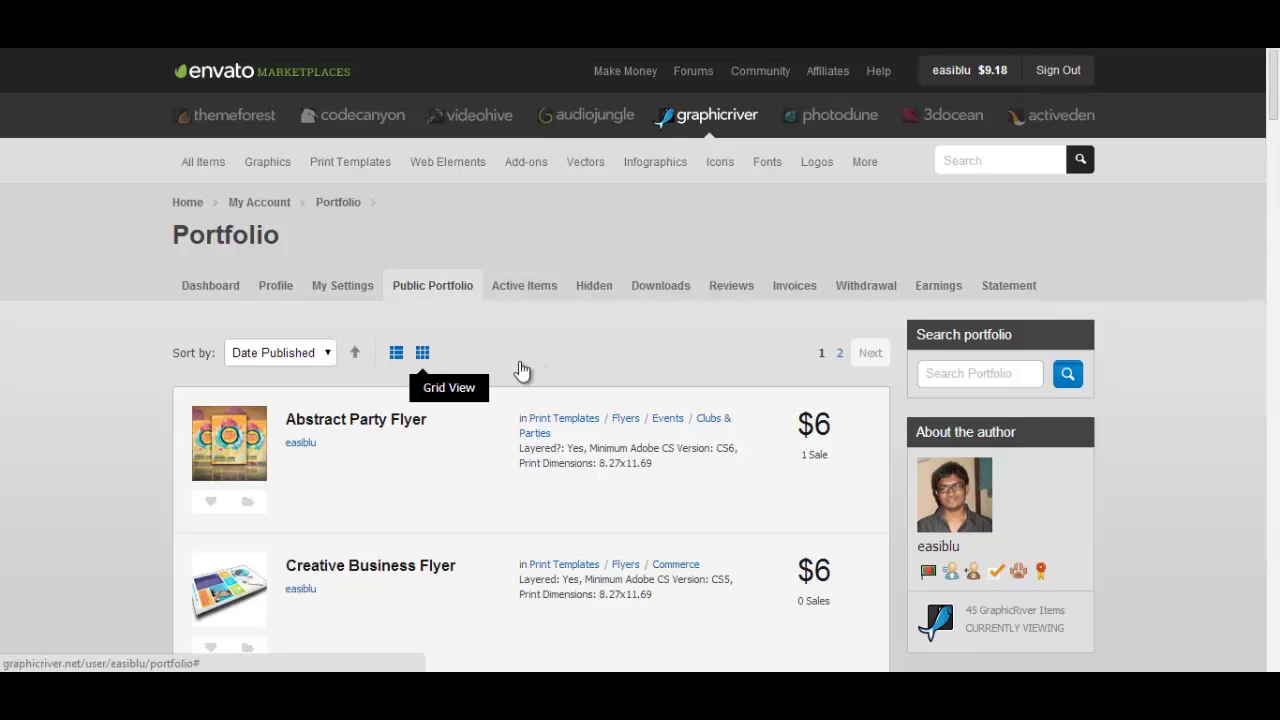
pyautogui.click(422, 353)
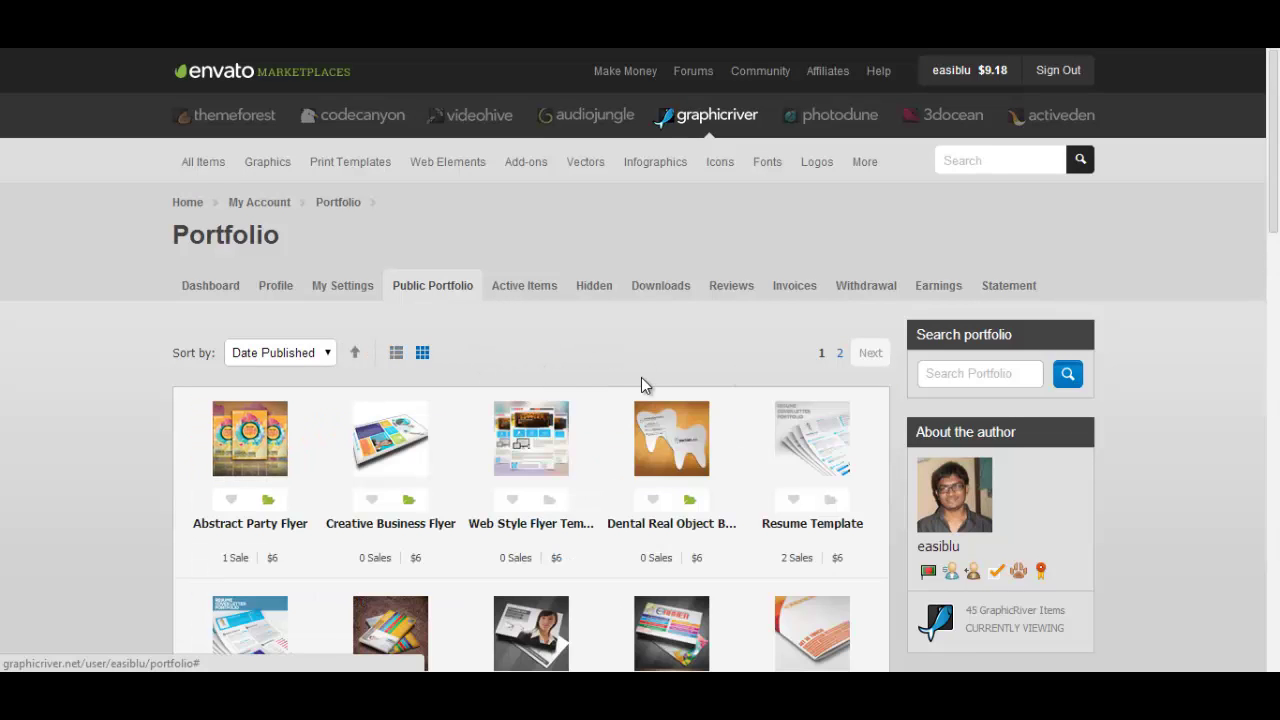
pyautogui.scroll(-3, 564, 378)
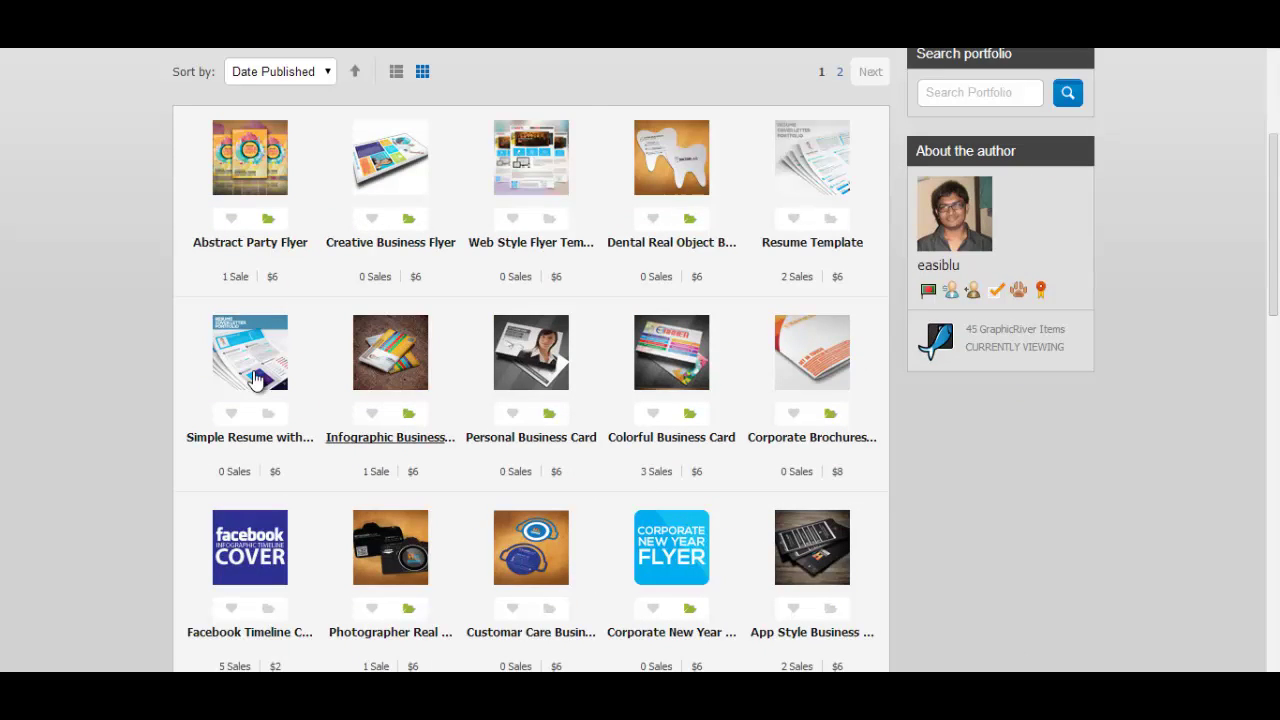
# Open the Simple Resume with Cover Letter and Portfolio item and look through its page
pyautogui.click(253, 372)
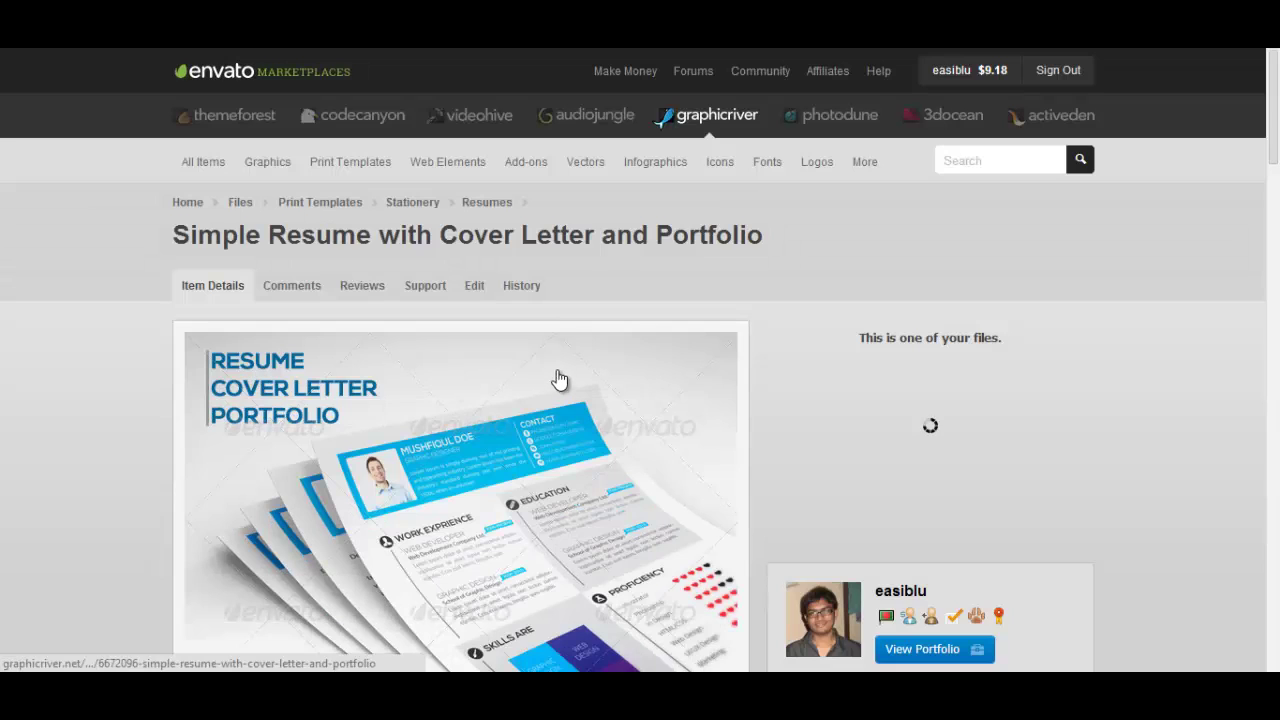
pyautogui.scroll(-4, 561, 376)
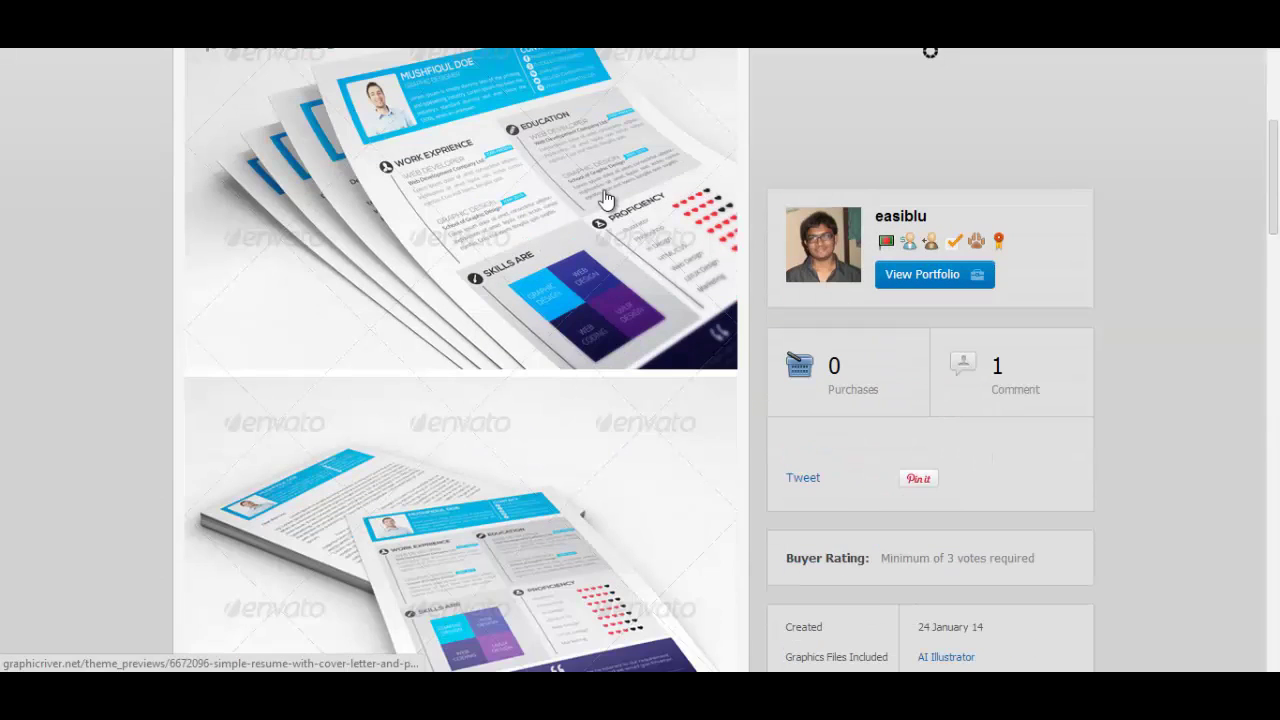
pyautogui.scroll(3, 536, 200)
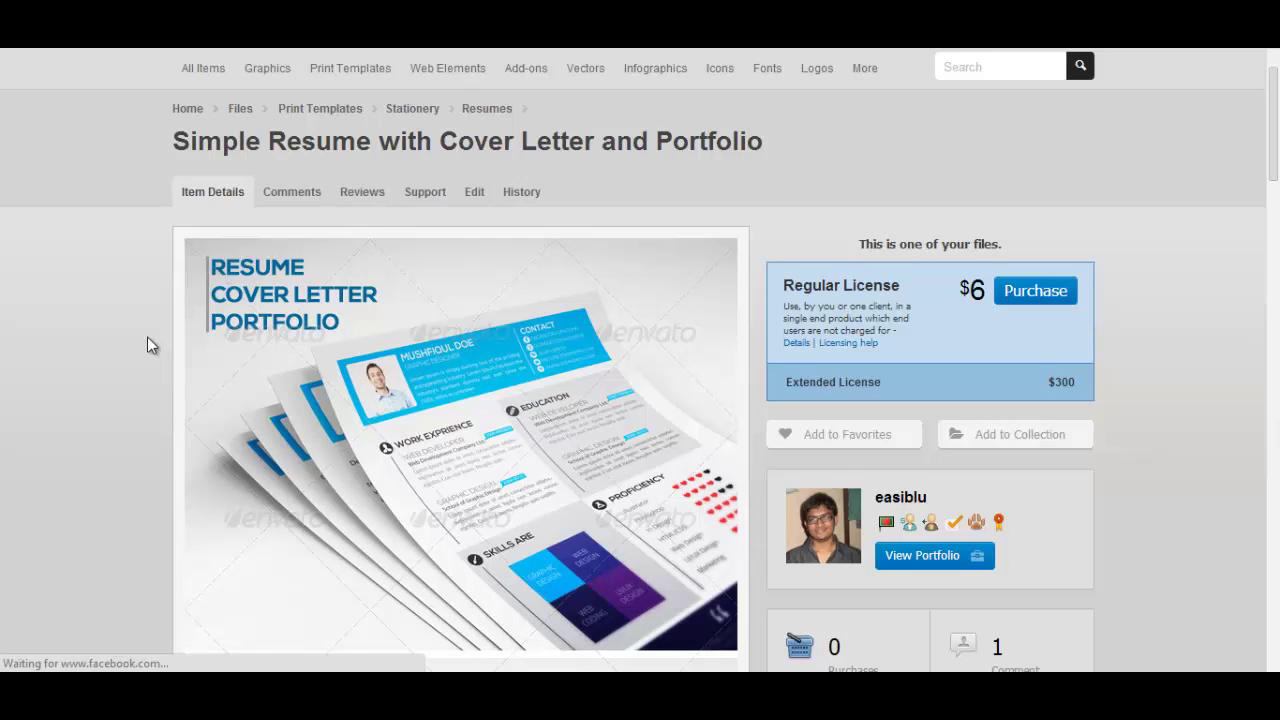
pyautogui.scroll(-4, 147, 337)
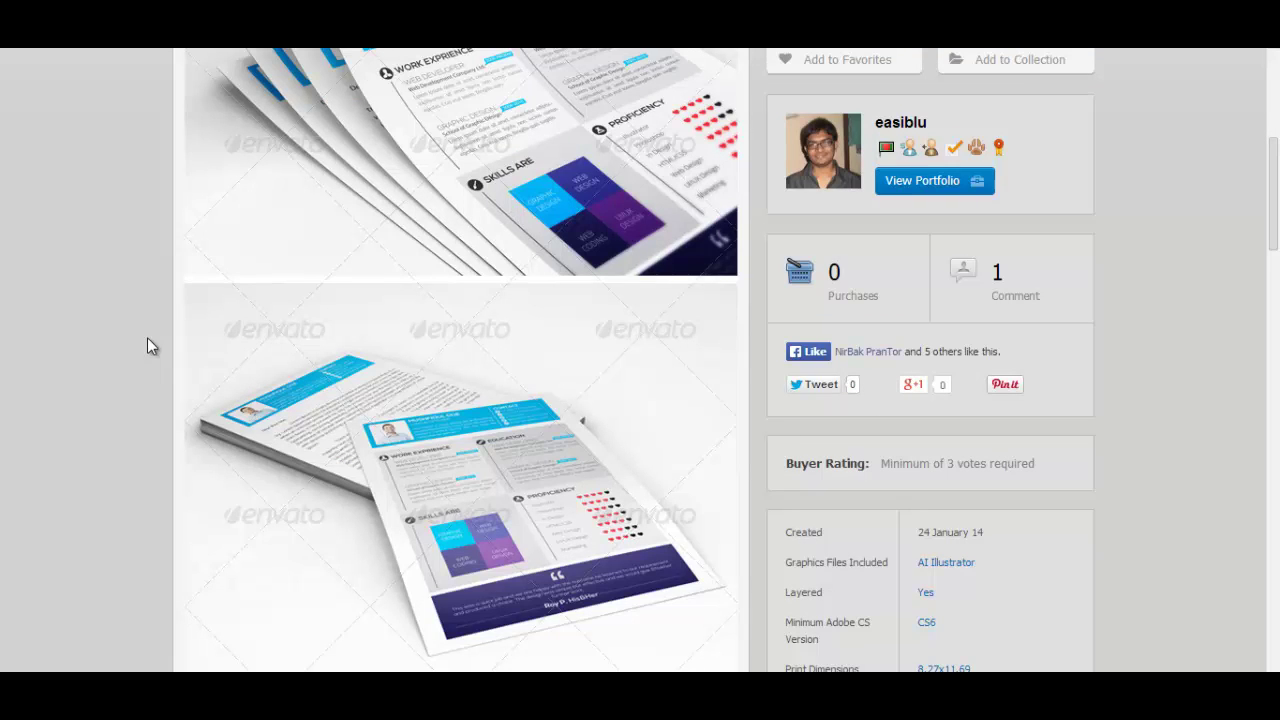
pyautogui.scroll(-4, 155, 343)
pyautogui.scroll(-2, 165, 355)
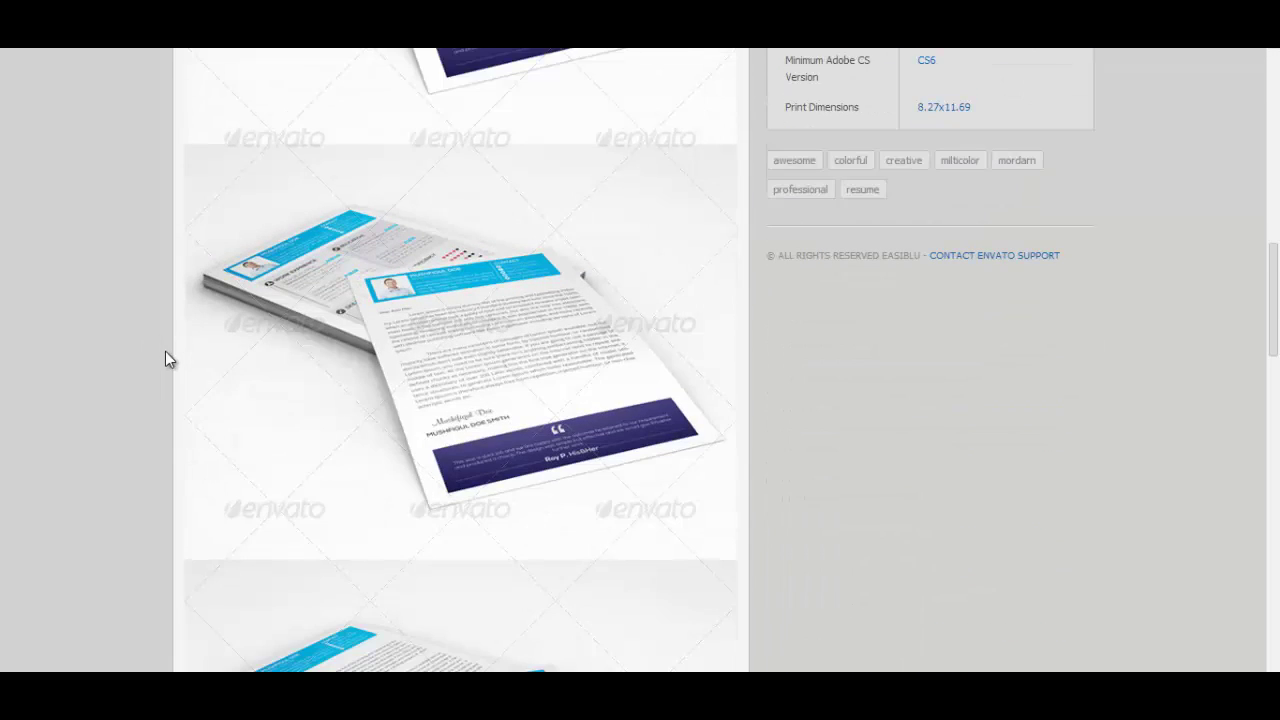
pyautogui.scroll(1, 920, 238)
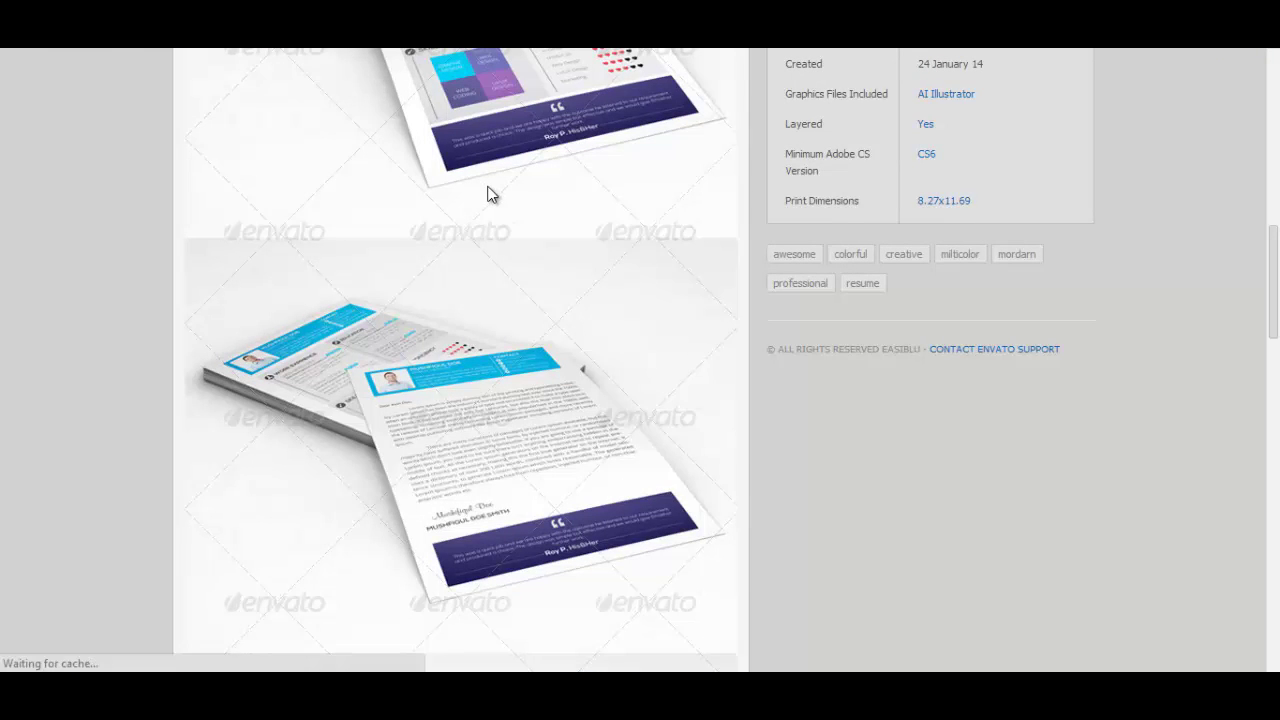
# Go back to the portfolio listing and return to the top of the page
pyautogui.hotkey('alt', 'Left')
pyautogui.scroll(-2, 5, 422)
pyautogui.scroll(-1, 26, 391)
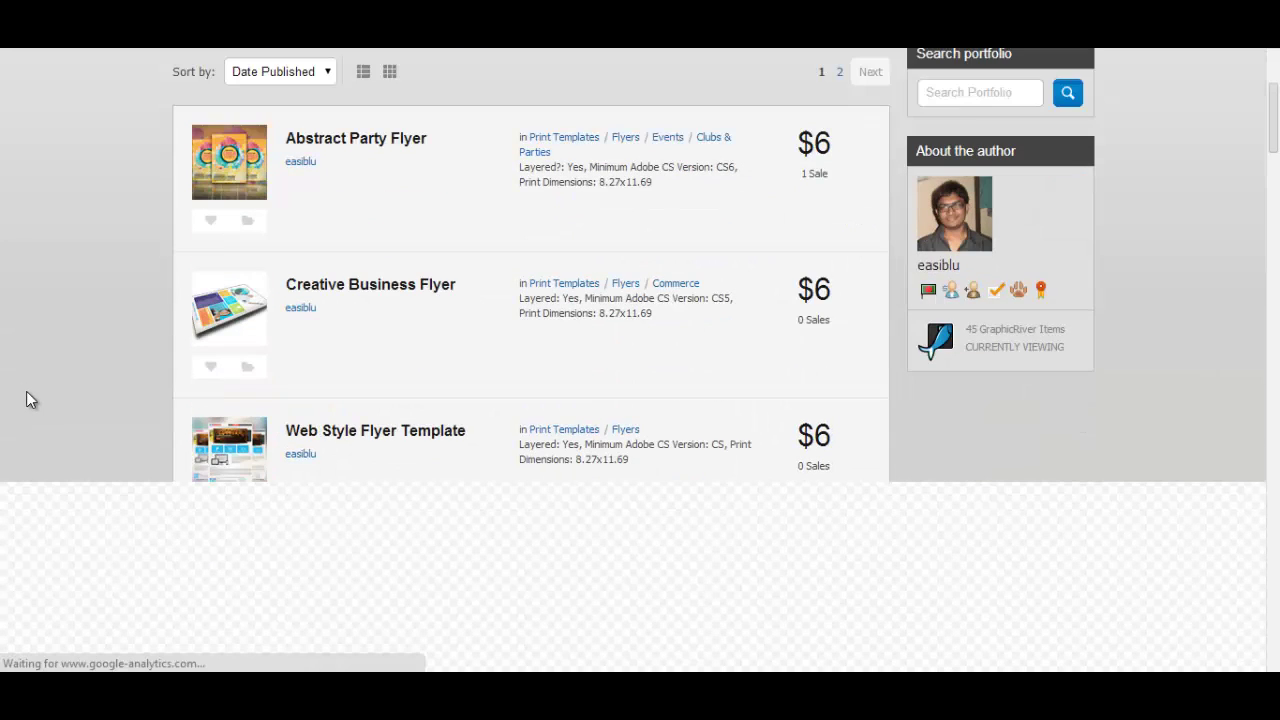
pyautogui.scroll(-3, 26, 391)
pyautogui.scroll(-3, 26, 391)
pyautogui.scroll(-3, 26, 391)
pyautogui.scroll(-3, 26, 391)
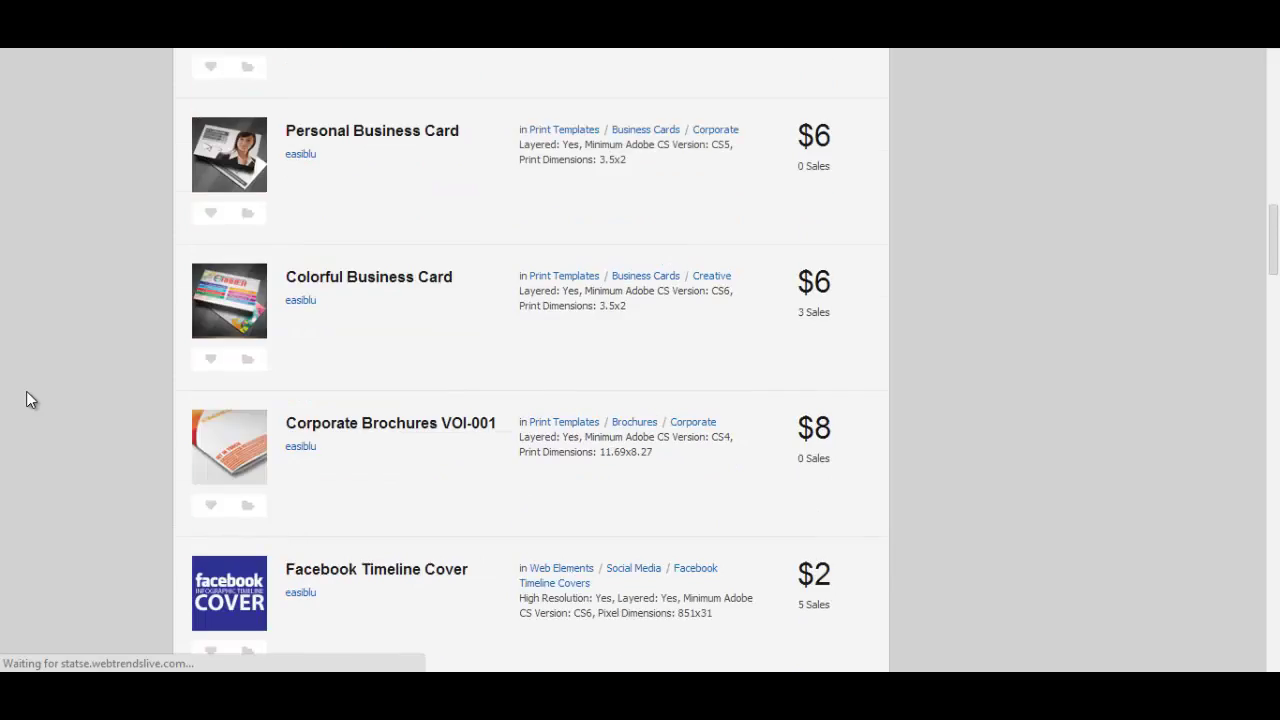
pyautogui.scroll(-1, 26, 391)
pyautogui.scroll(-5, 26, 391)
pyautogui.scroll(-5, 27, 391)
pyautogui.press('Home')
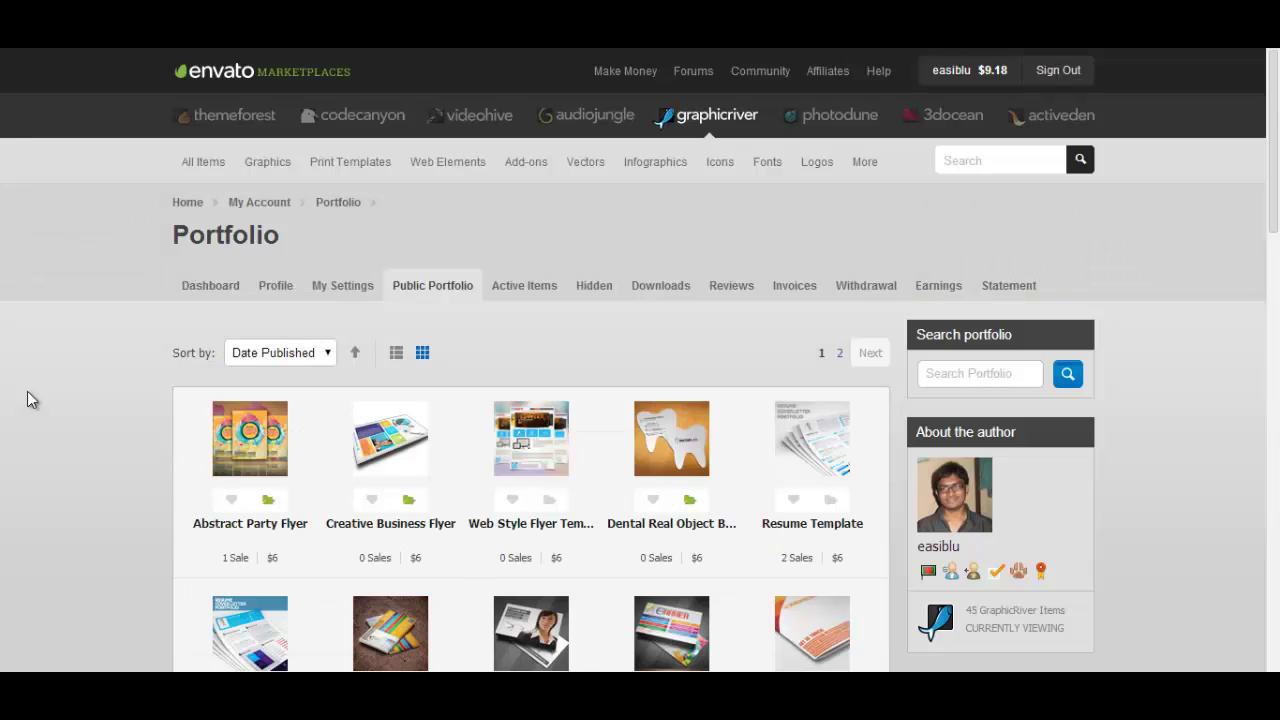
# Reload the portfolio, check its sort options without changing them, and browse the item grid
pyautogui.moveTo(950, 75)
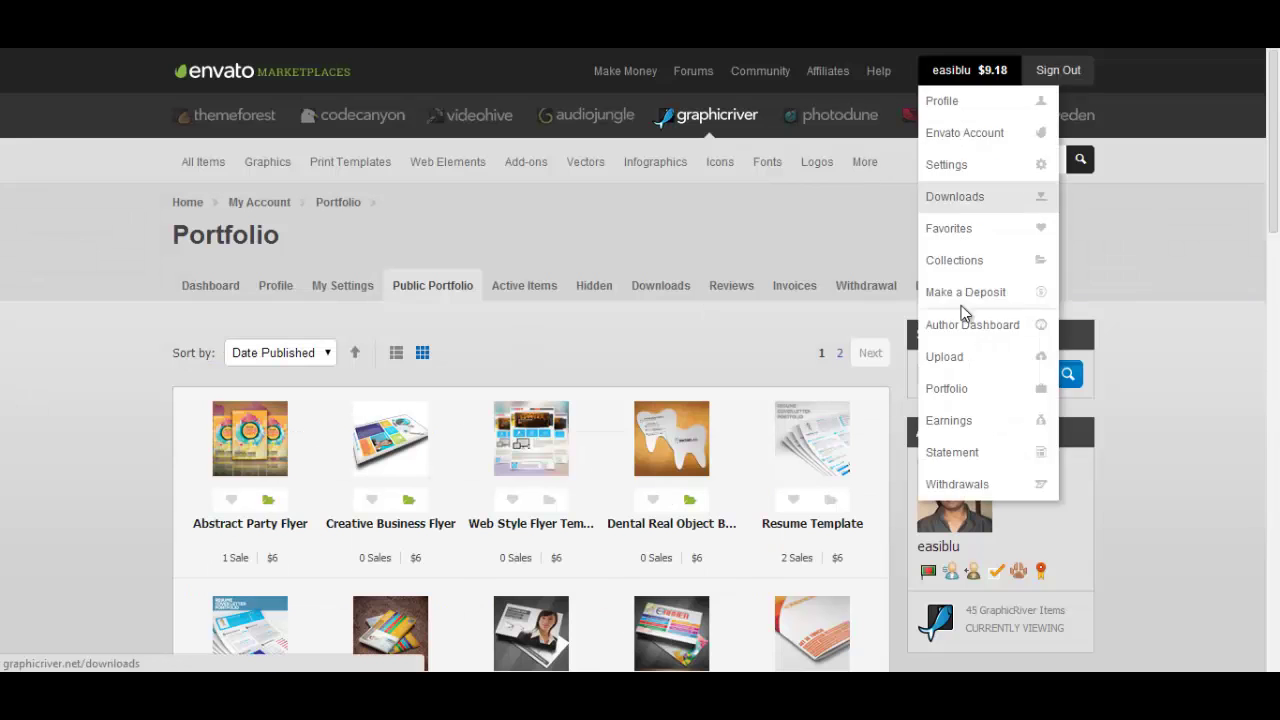
pyautogui.click(952, 392)
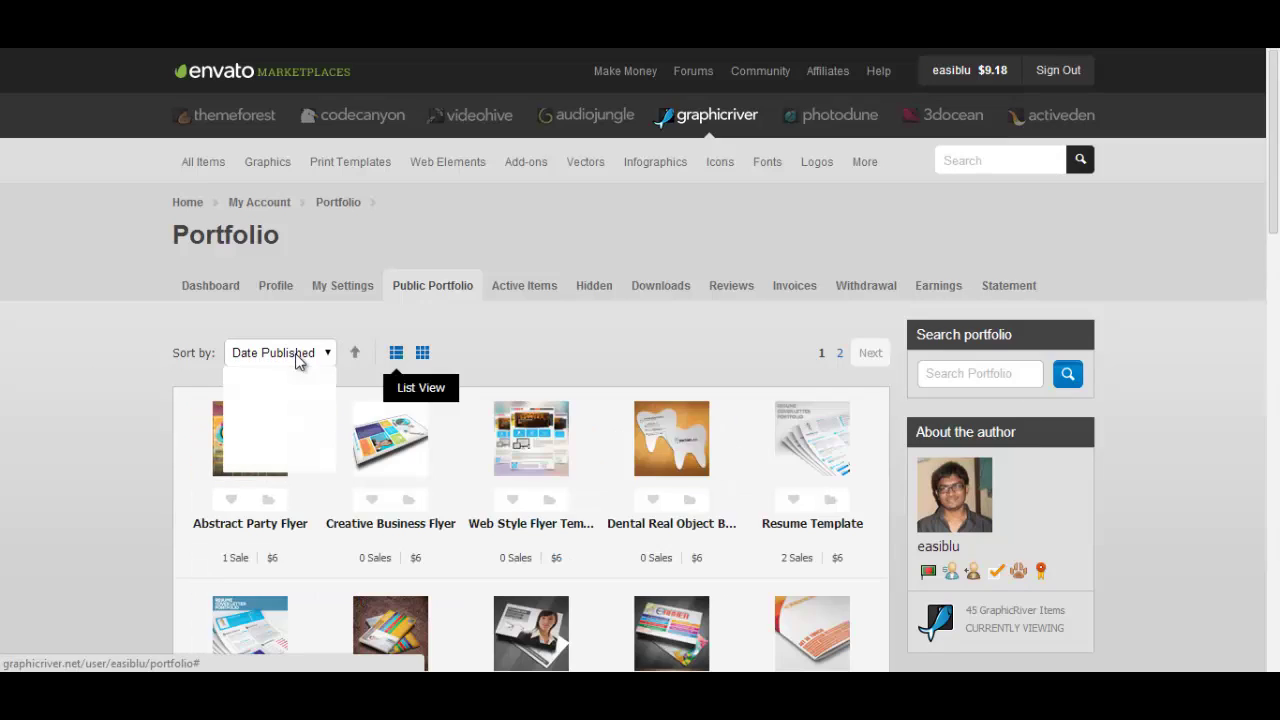
pyautogui.click(295, 353)
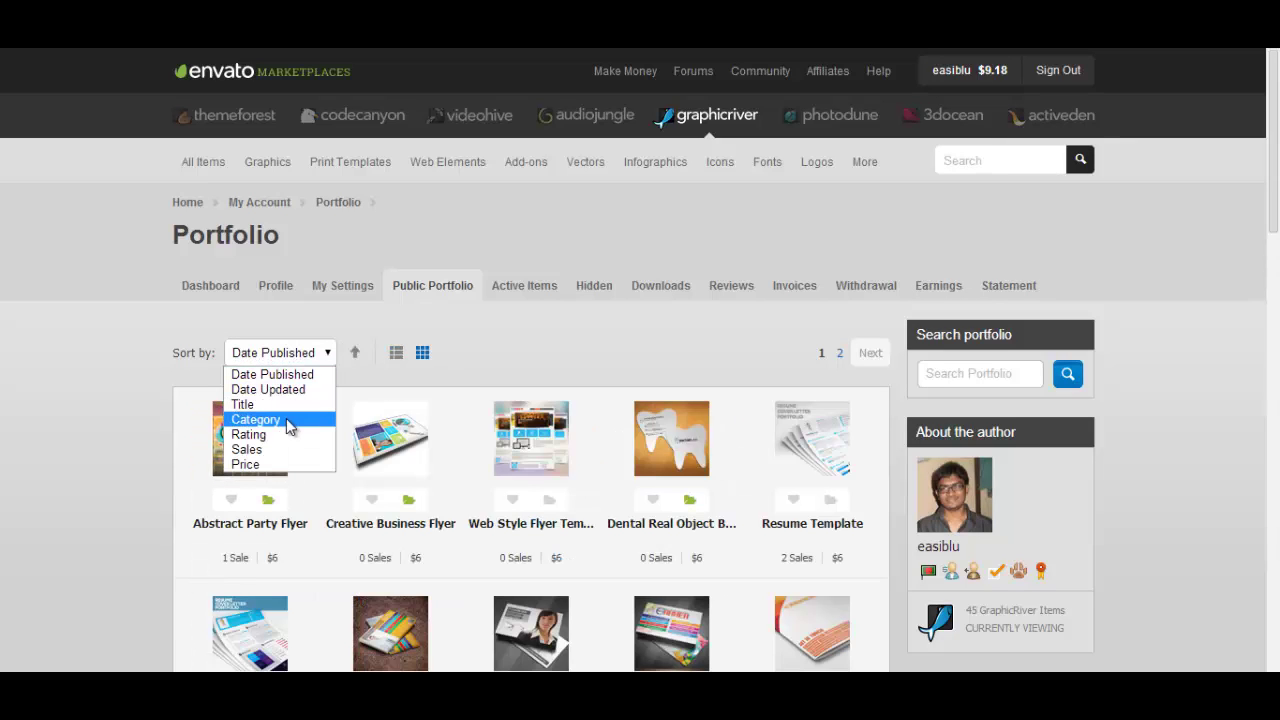
pyautogui.click(526, 364)
pyautogui.scroll(-5, 452, 377)
pyautogui.scroll(-3, 452, 377)
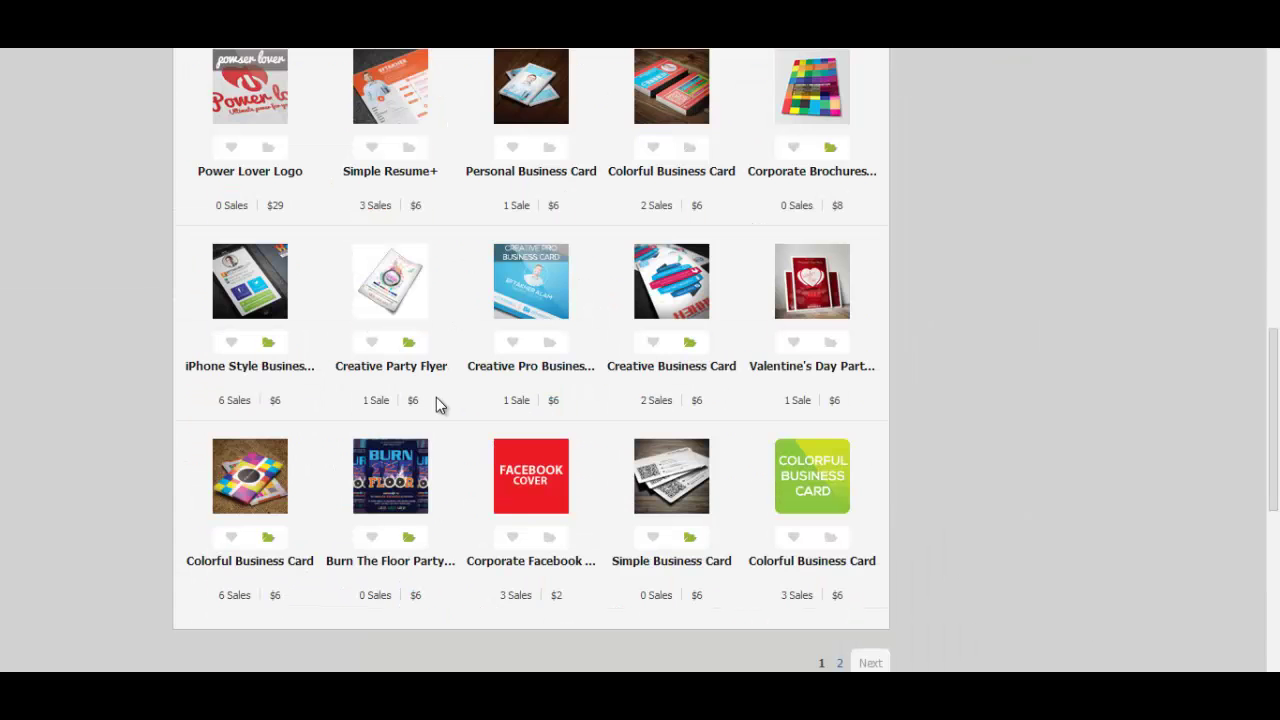
pyautogui.moveTo(412, 116)
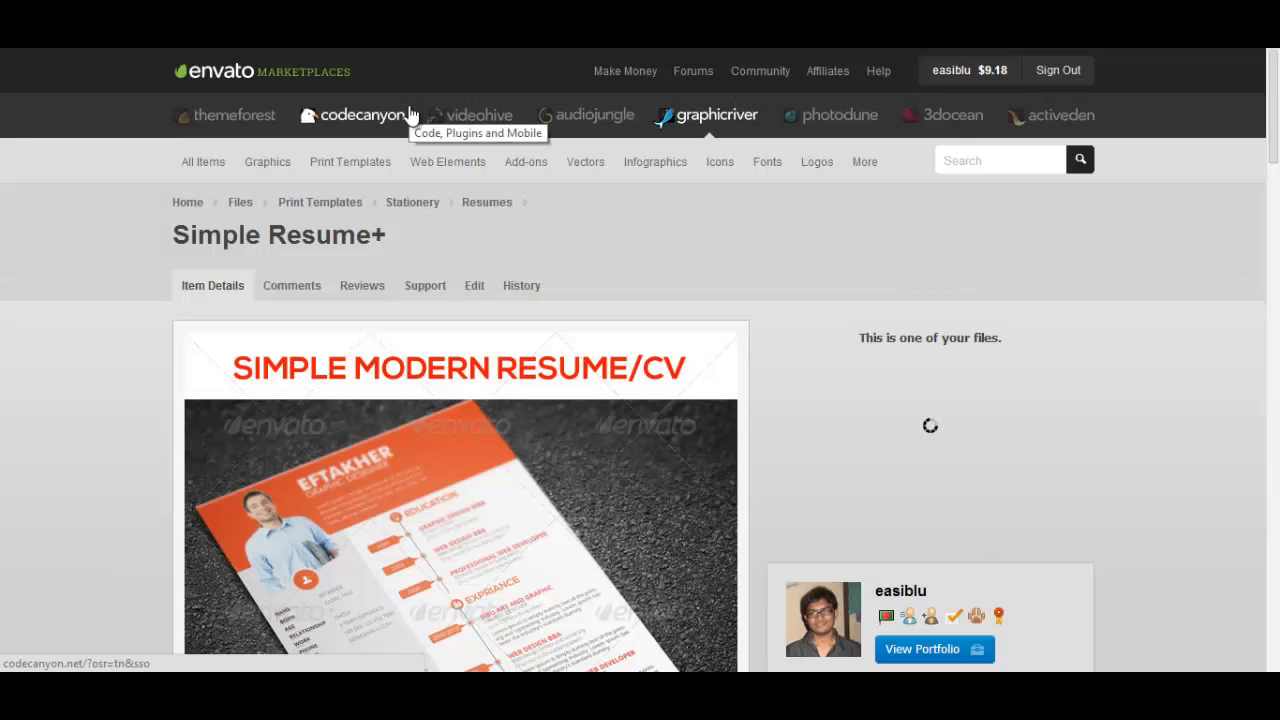
pyautogui.scroll(-4, 721, 460)
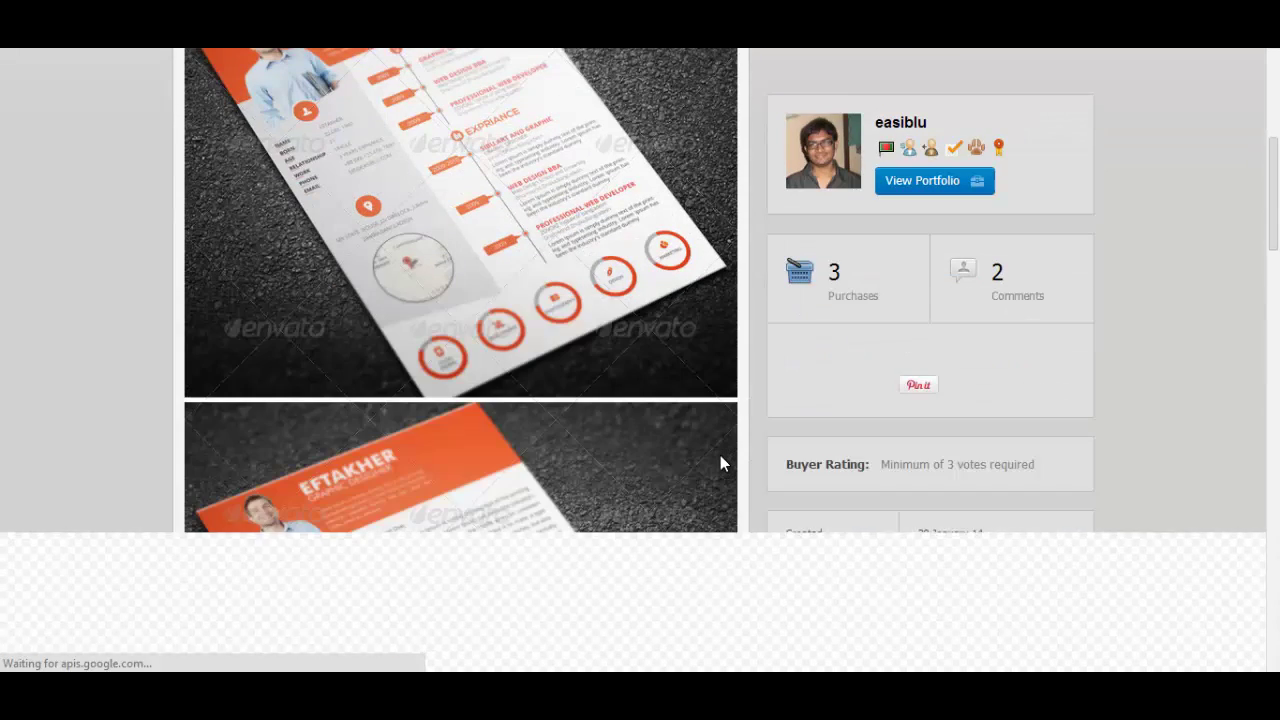
pyautogui.scroll(-2, 720, 463)
pyautogui.scroll(-2, 720, 466)
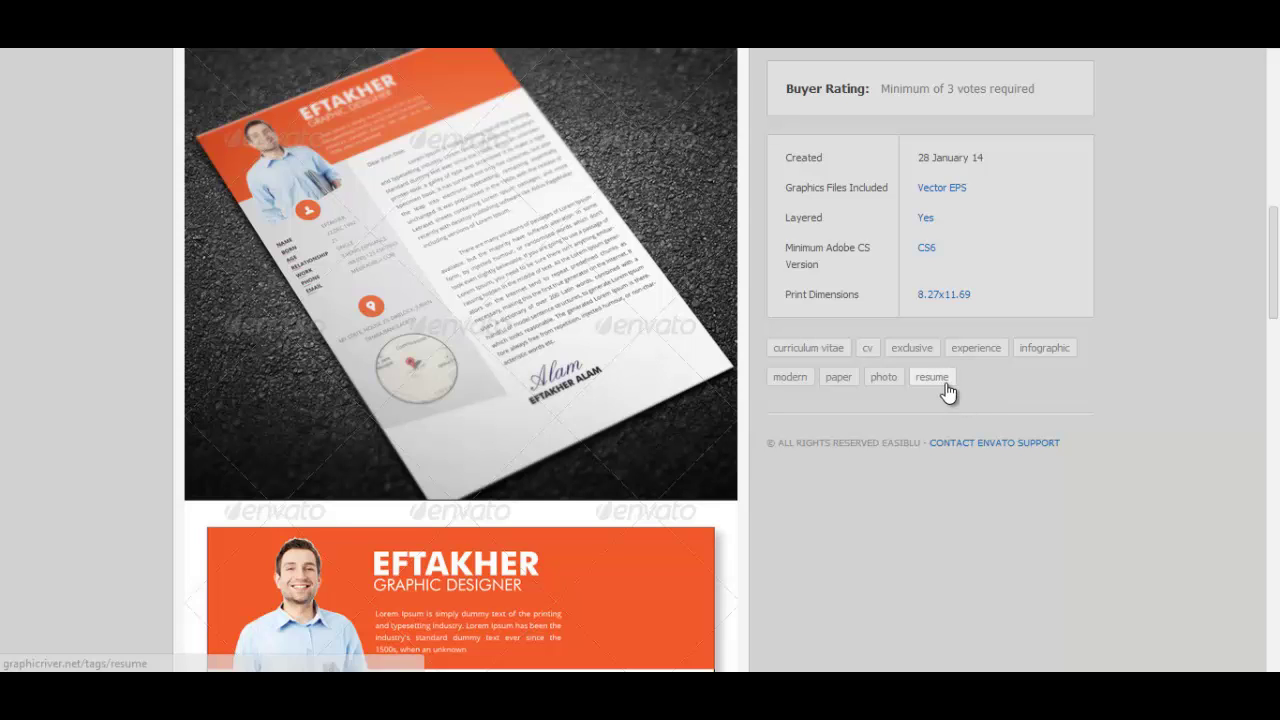
pyautogui.scroll(3, 1160, 417)
# Search the marketplace for 'resume' using the search suggestion
pyautogui.scroll(6, 1195, 387)
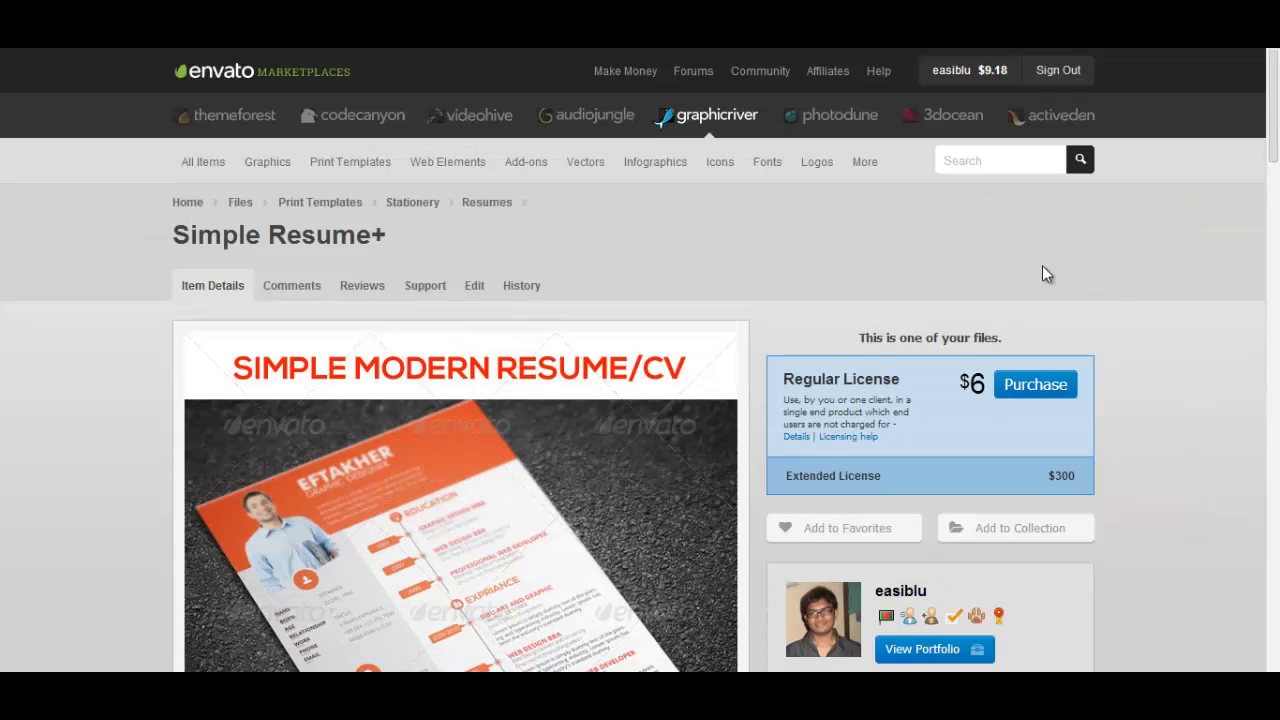
pyautogui.write('R')
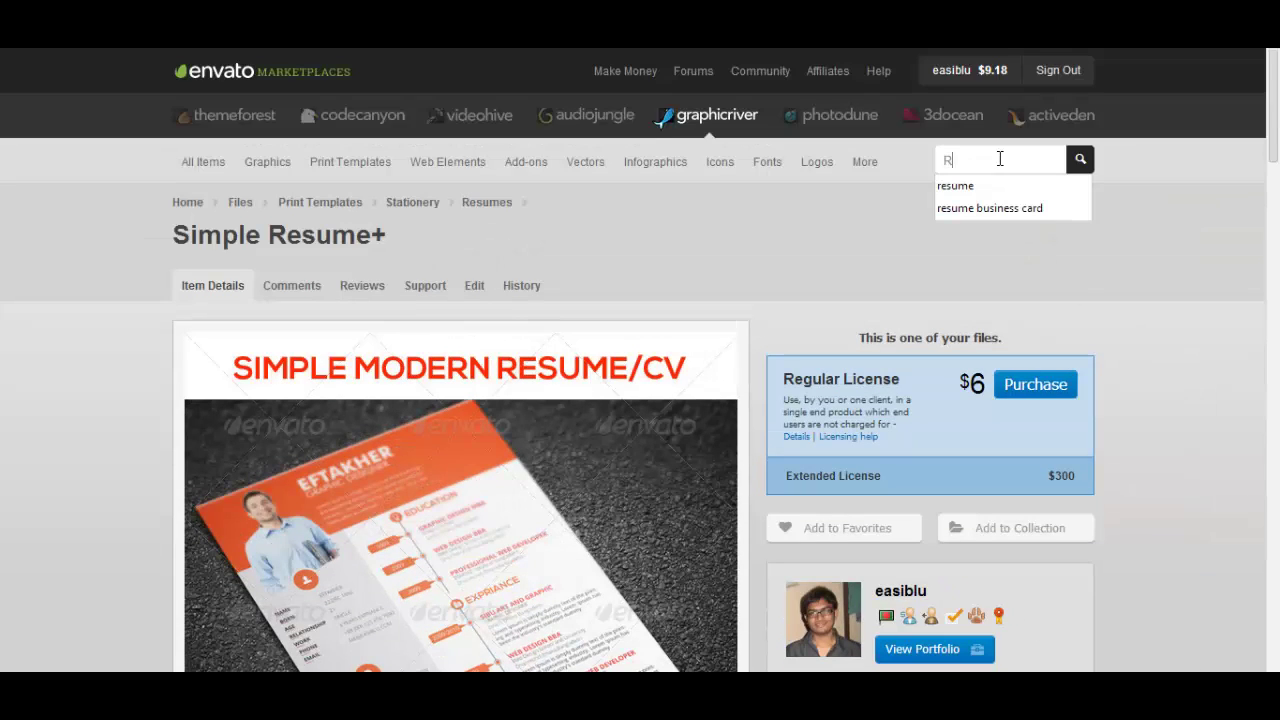
pyautogui.press('Down')
pyautogui.press('Return')
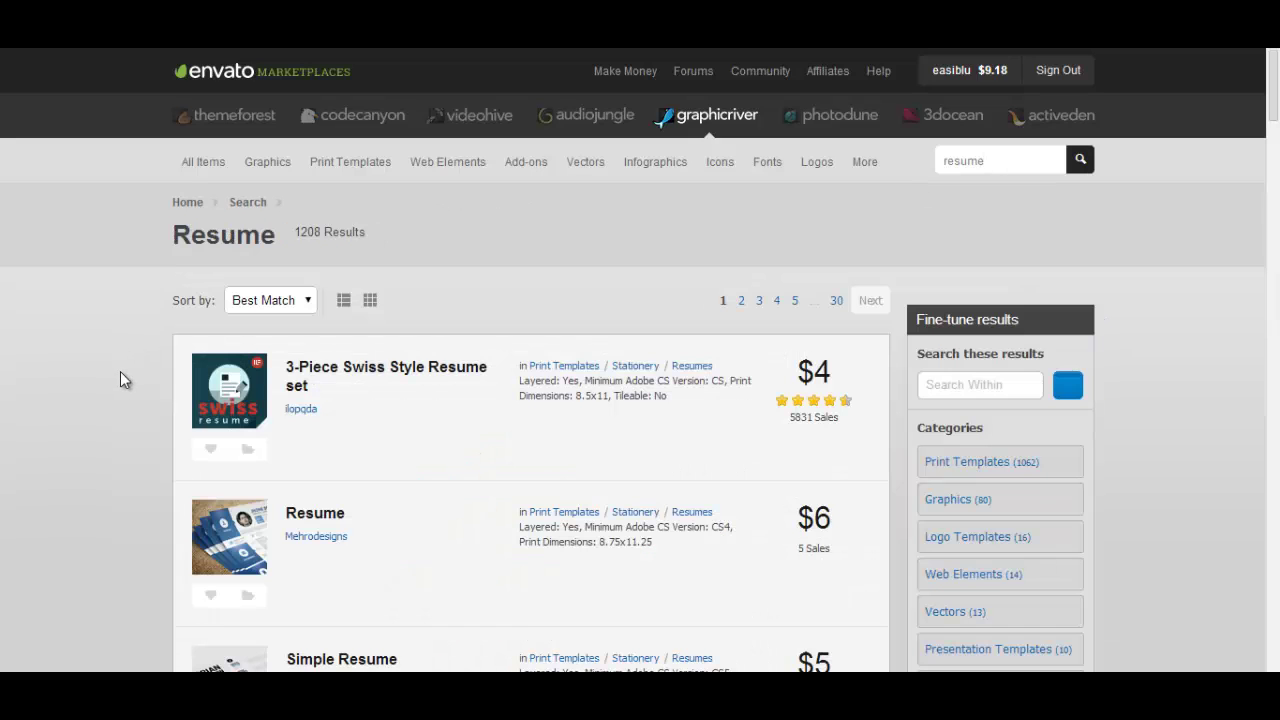
# Browse the 1208 search results to find the Simple Resume+ item
pyautogui.scroll(-1, 120, 380)
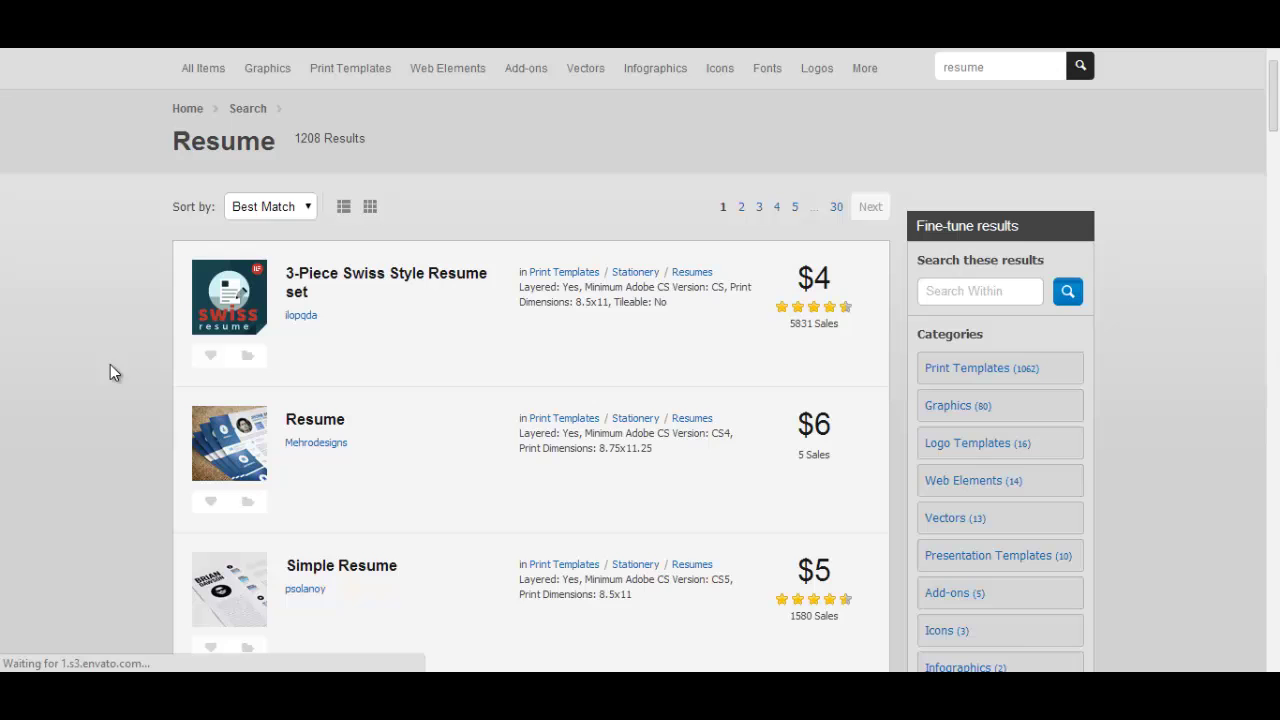
pyautogui.scroll(-4, 110, 365)
pyautogui.scroll(-2, 113, 376)
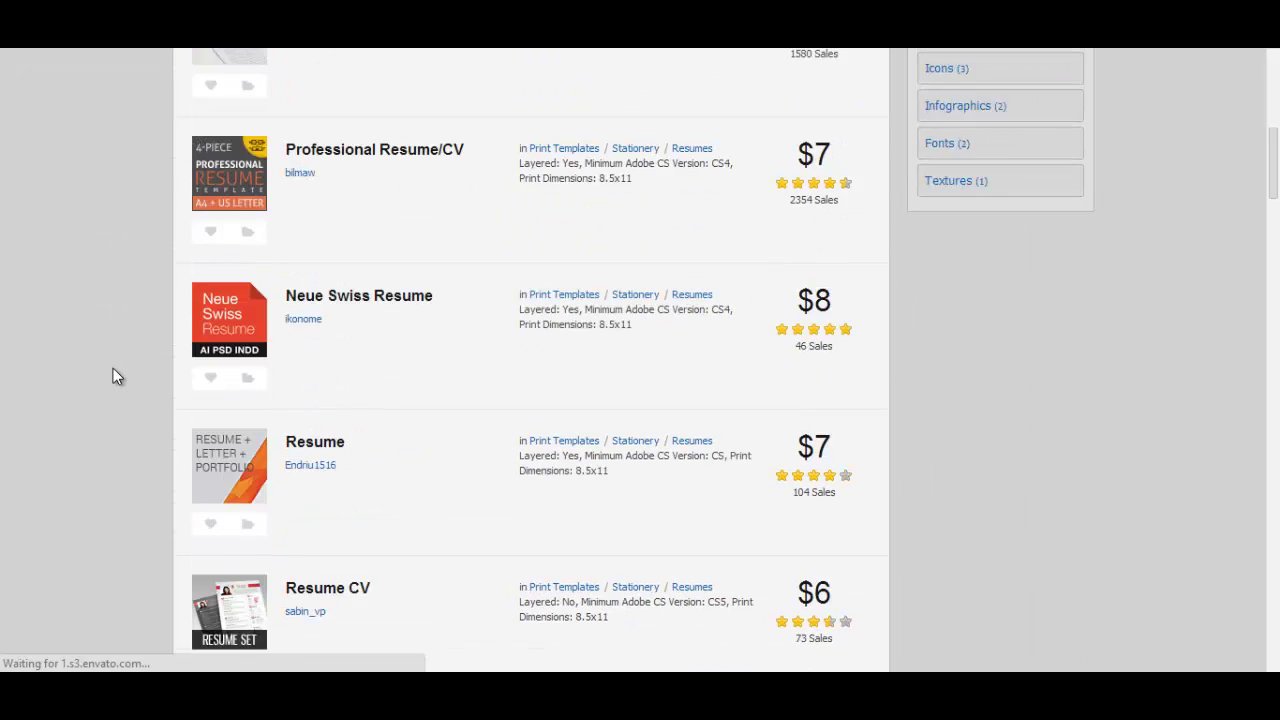
pyautogui.scroll(-2, 113, 376)
pyautogui.scroll(-2, 116, 377)
pyautogui.scroll(-2, 114, 370)
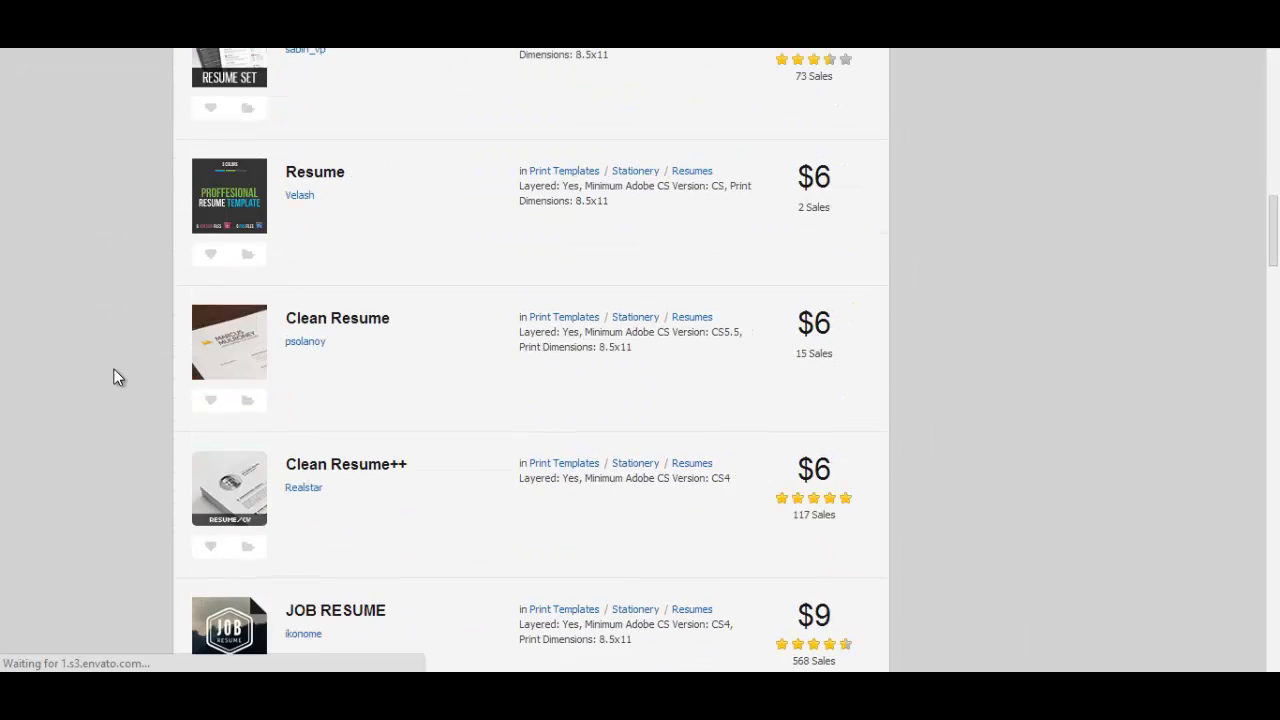
pyautogui.scroll(-1, 114, 370)
pyautogui.scroll(-2, 114, 370)
pyautogui.scroll(-2, 114, 370)
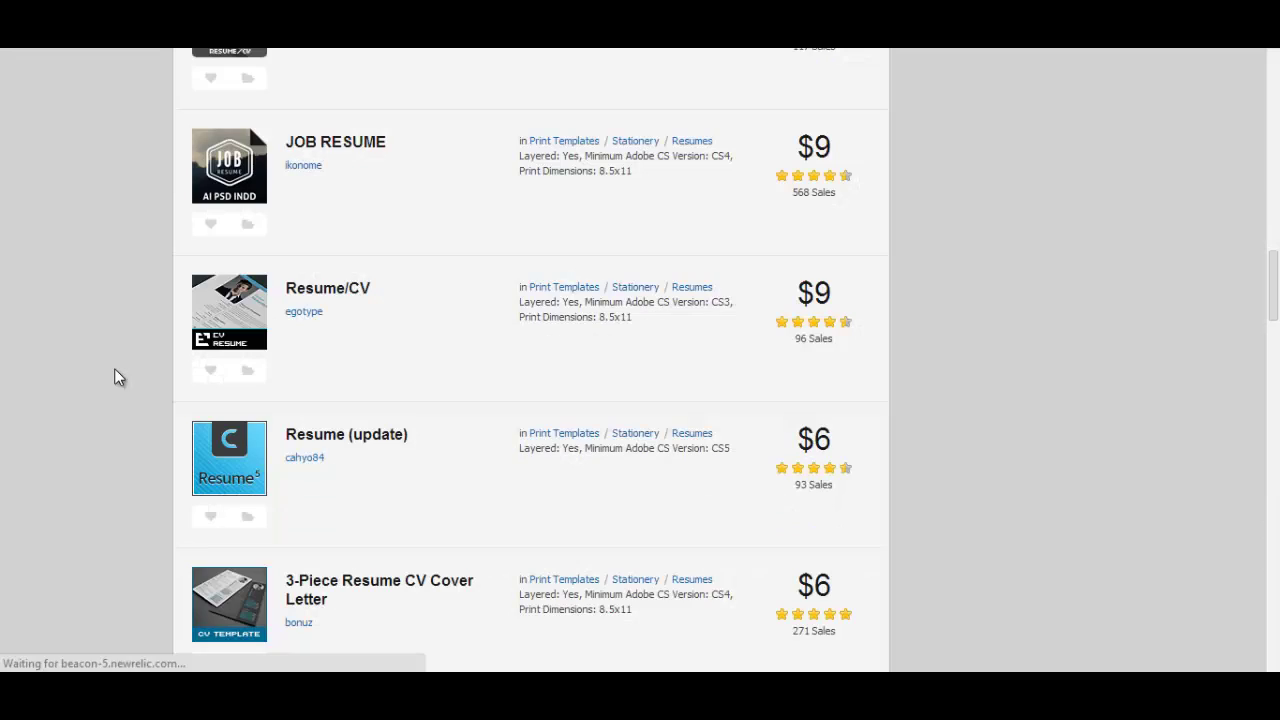
pyautogui.scroll(-1, 114, 377)
pyautogui.scroll(-3, 125, 379)
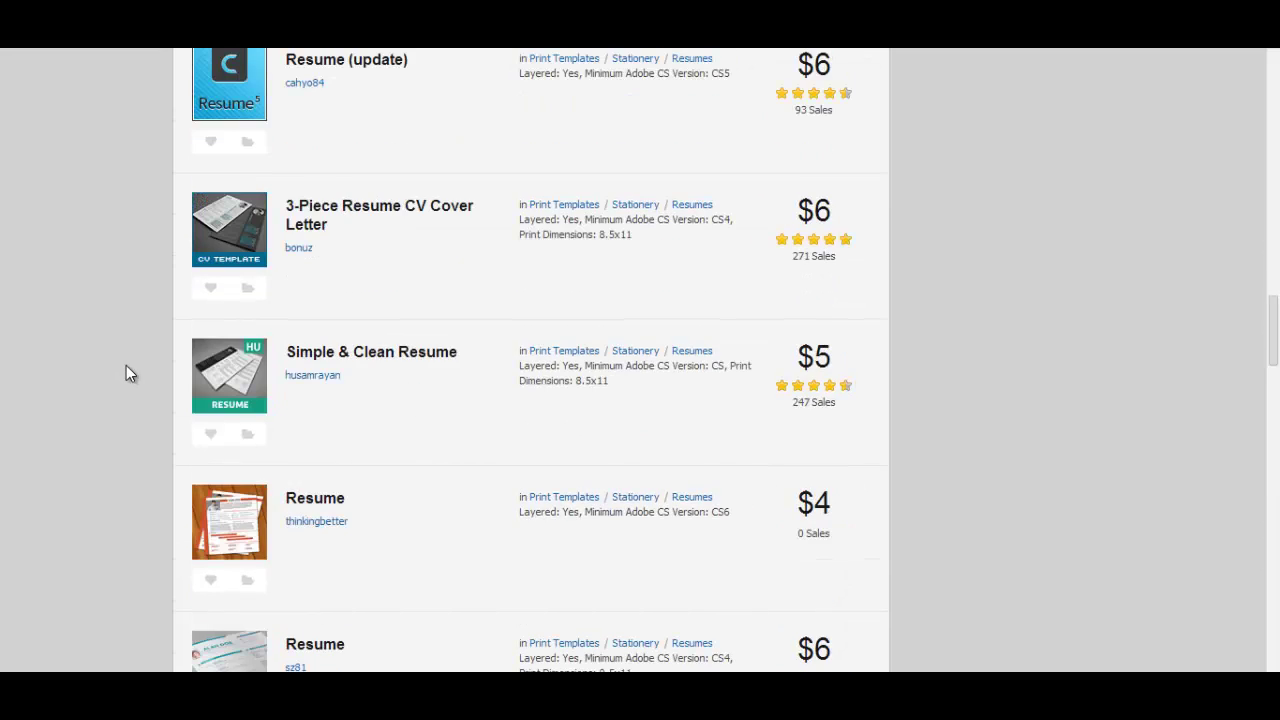
pyautogui.scroll(-3, 140, 372)
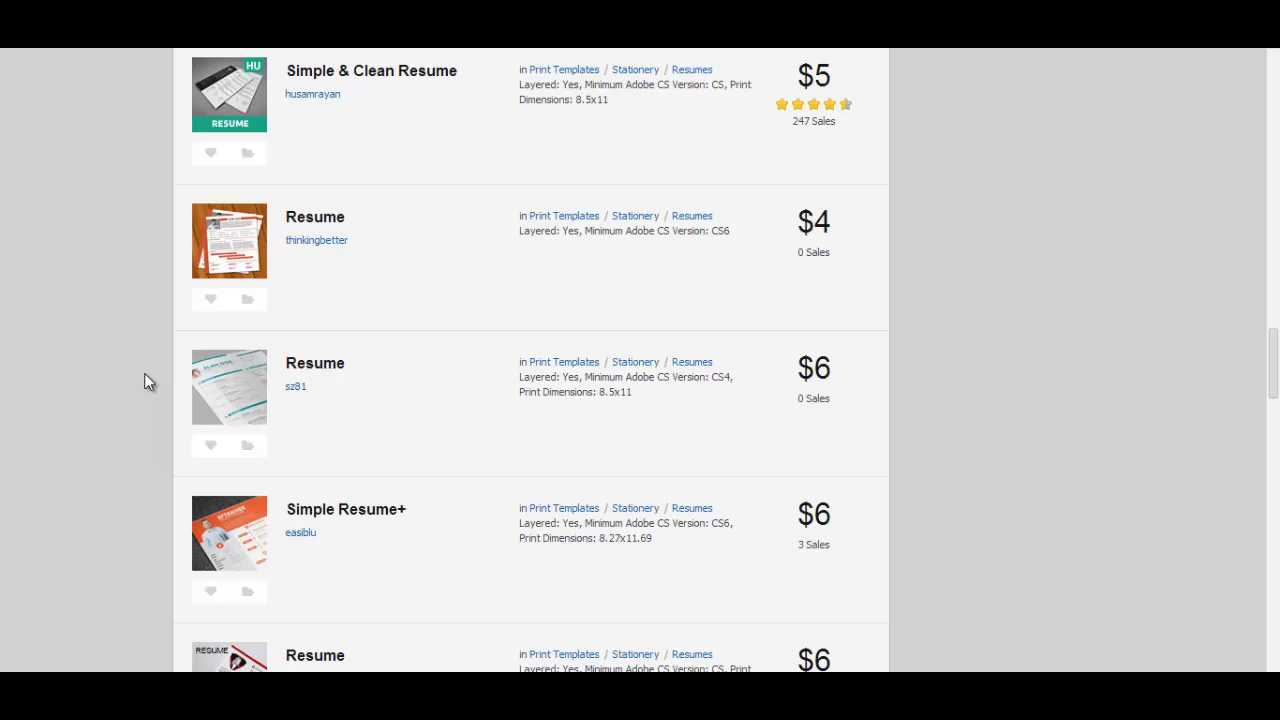
pyautogui.moveTo(195, 376)
pyautogui.scroll(-2, 124, 430)
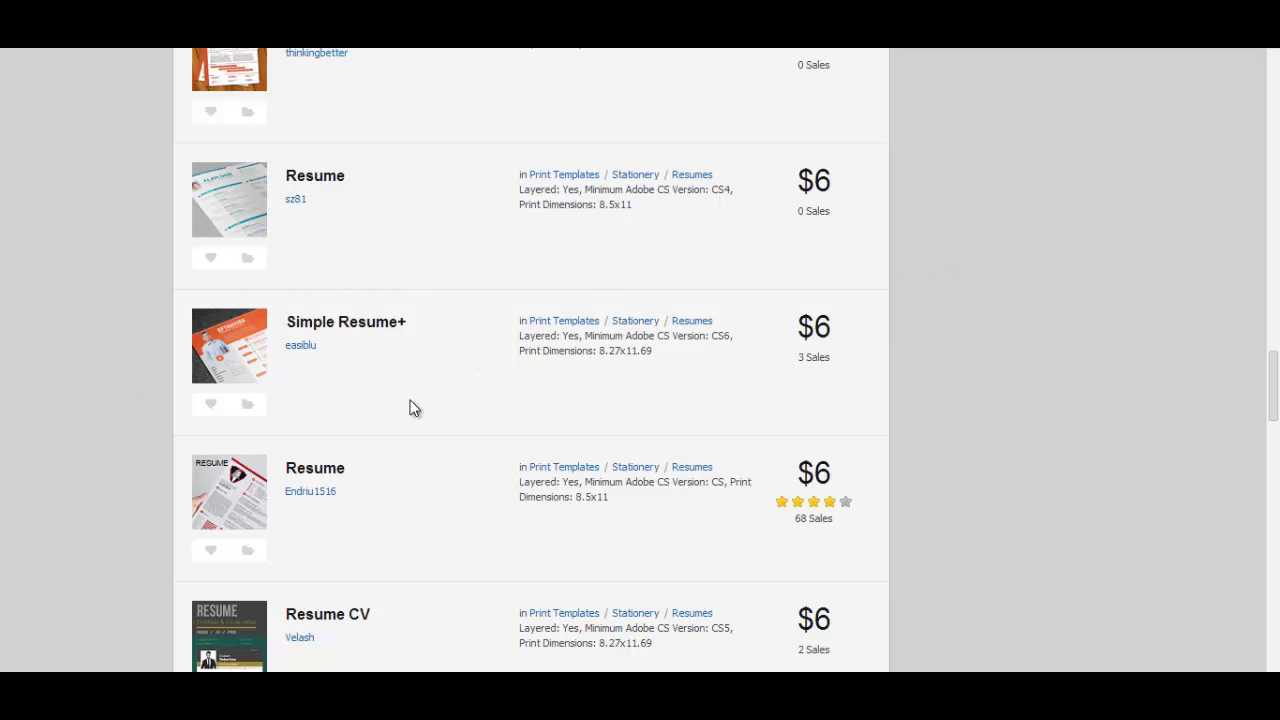
pyautogui.scroll(-5, 763, 263)
pyautogui.scroll(-5, 911, 191)
pyautogui.scroll(5, 990, 90)
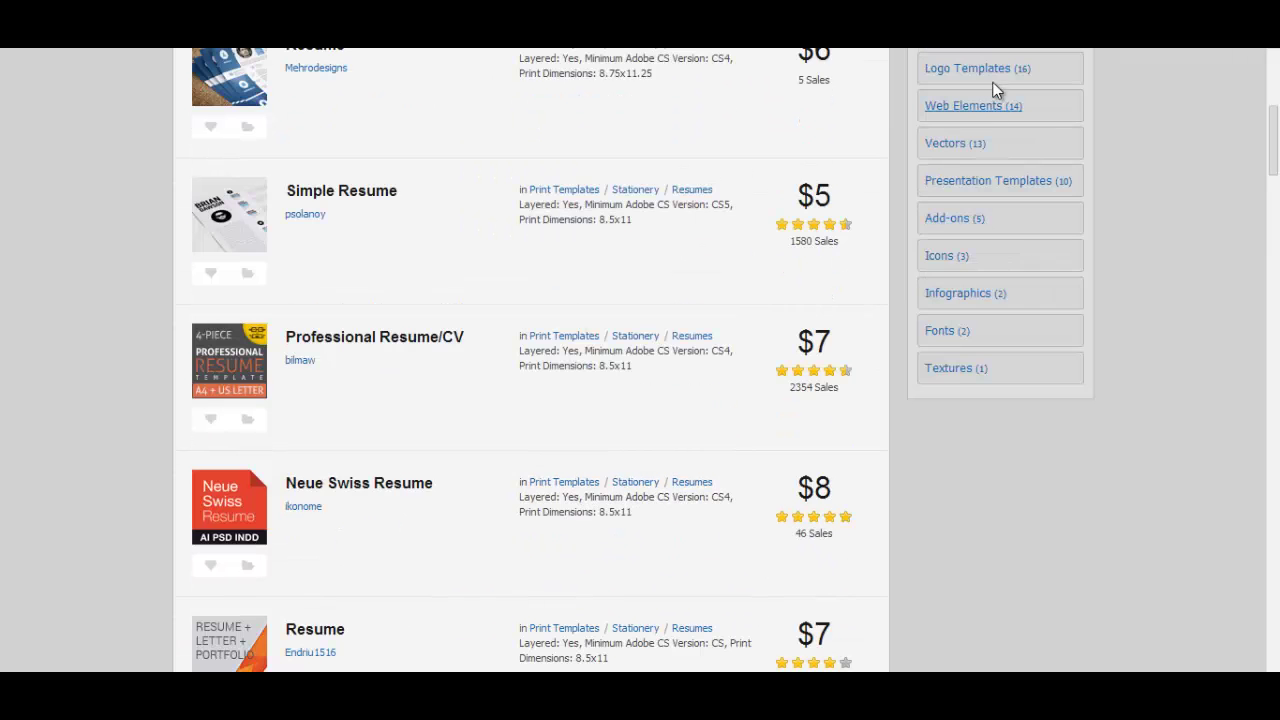
pyautogui.scroll(-4, 711, 283)
pyautogui.scroll(-7, 637, 309)
pyautogui.scroll(-5, 578, 316)
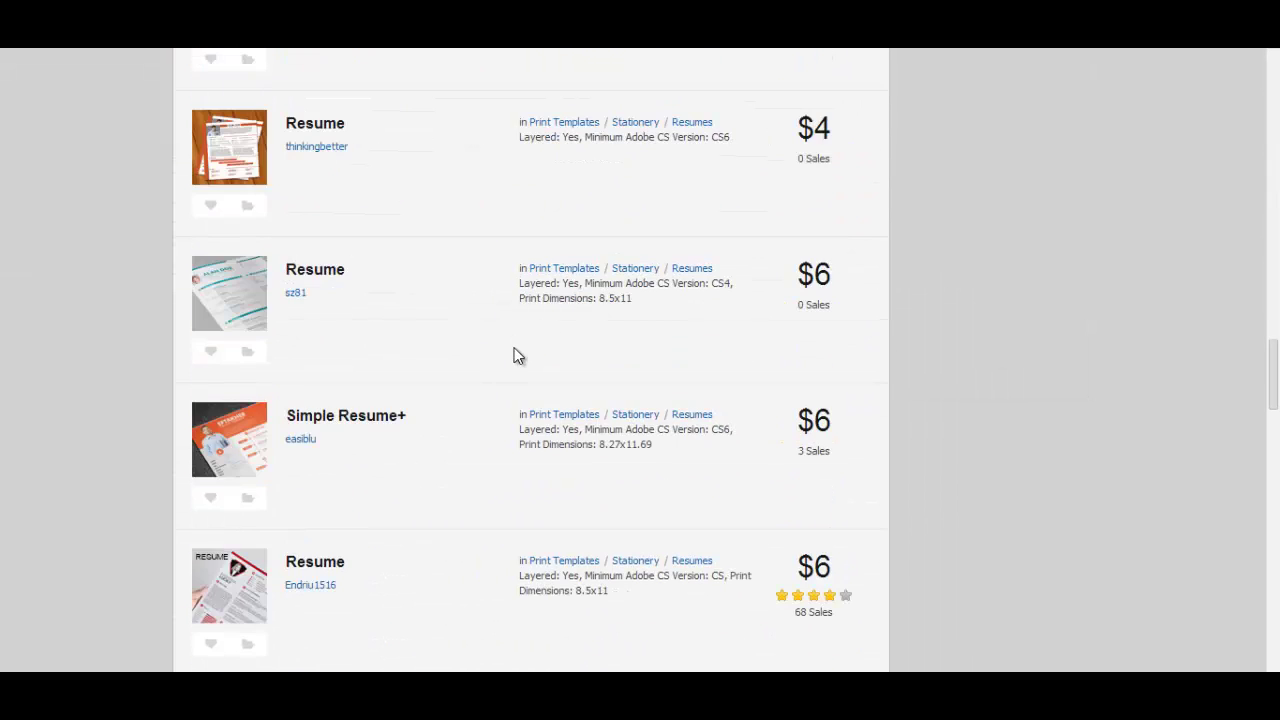
pyautogui.scroll(-2, 400, 320)
pyautogui.moveTo(226, 268)
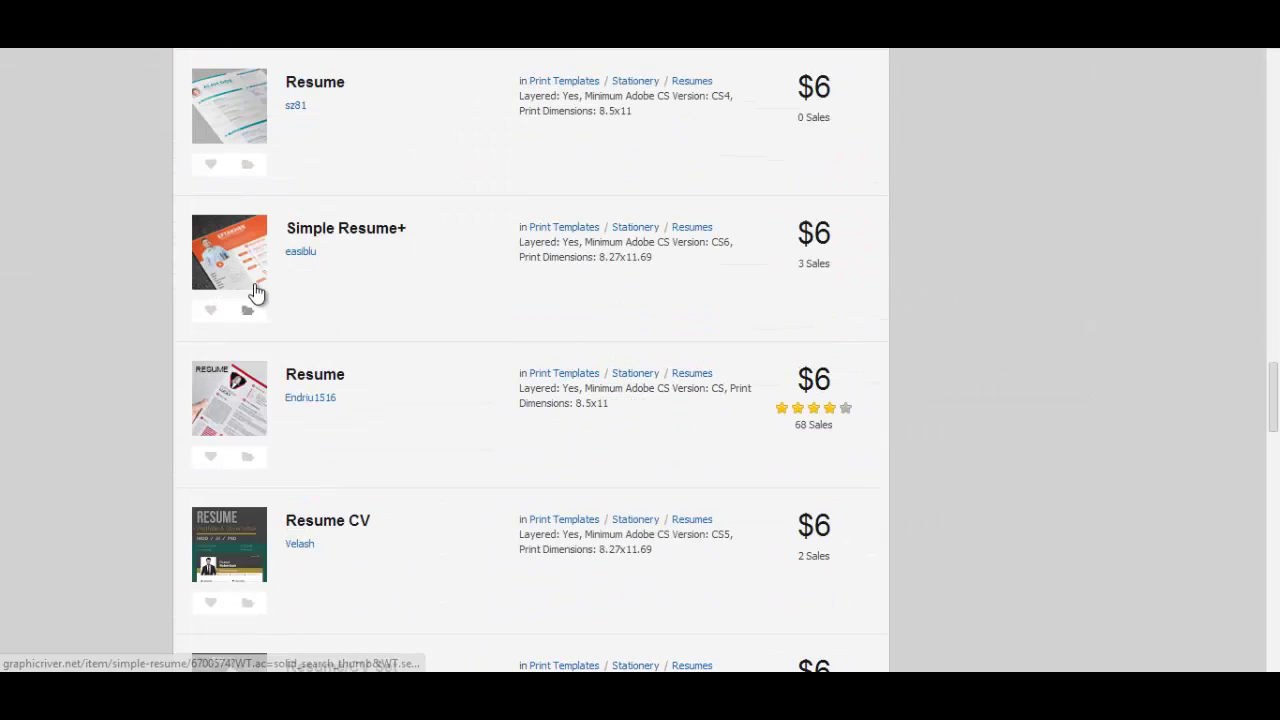
pyautogui.scroll(-3, 443, 320)
pyautogui.scroll(-2, 445, 320)
pyautogui.scroll(-2, 447, 320)
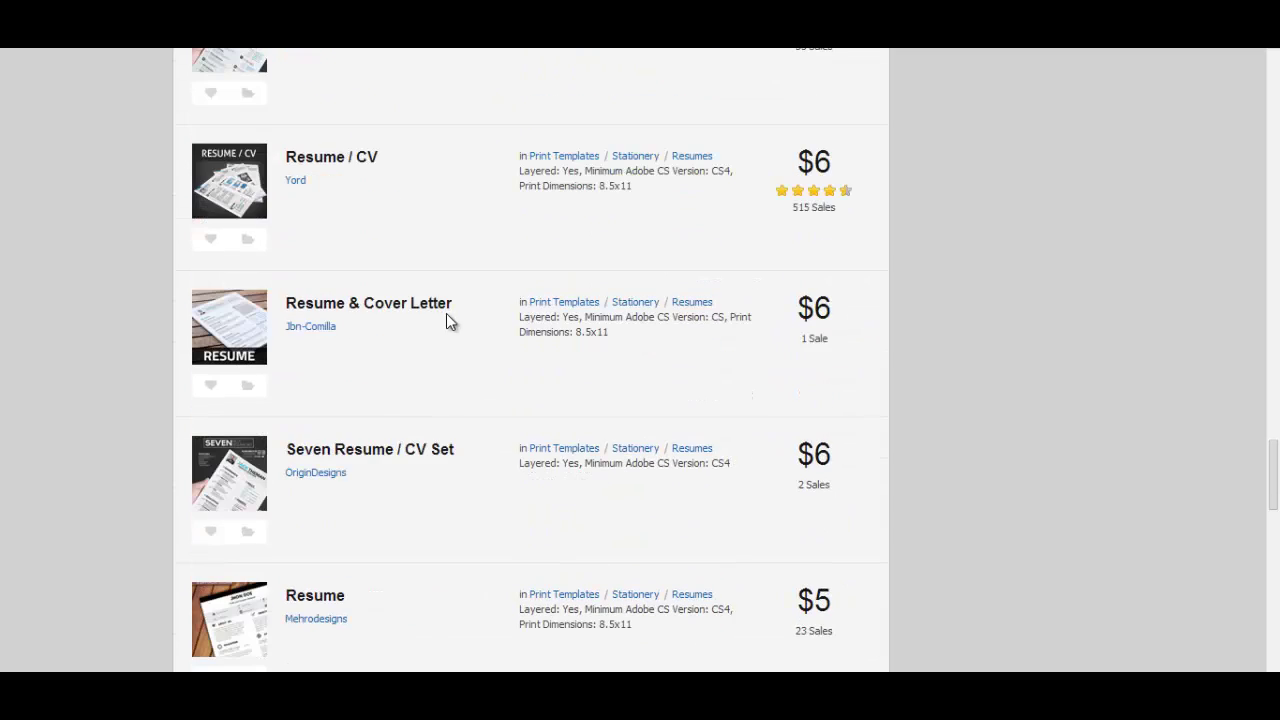
pyautogui.scroll(-1, 394, 423)
pyautogui.scroll(-2, 397, 428)
pyautogui.scroll(-2, 404, 420)
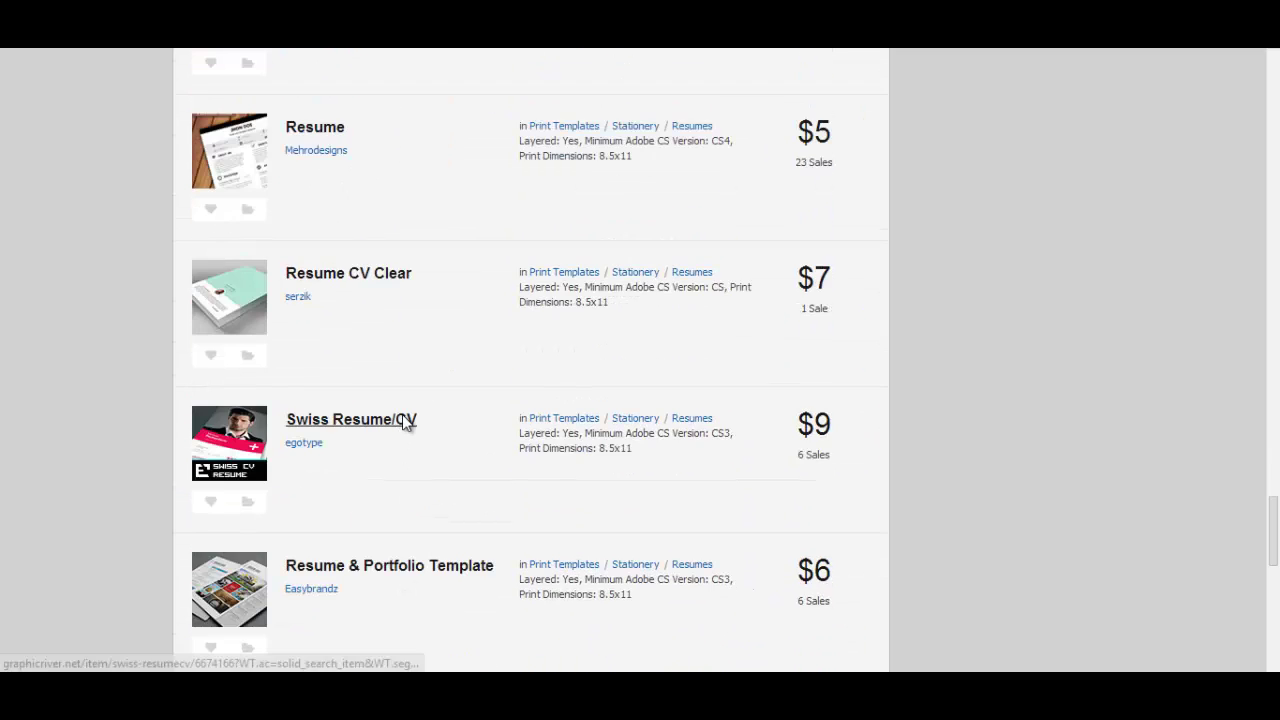
pyautogui.scroll(-1, 490, 420)
pyautogui.scroll(-2, 490, 420)
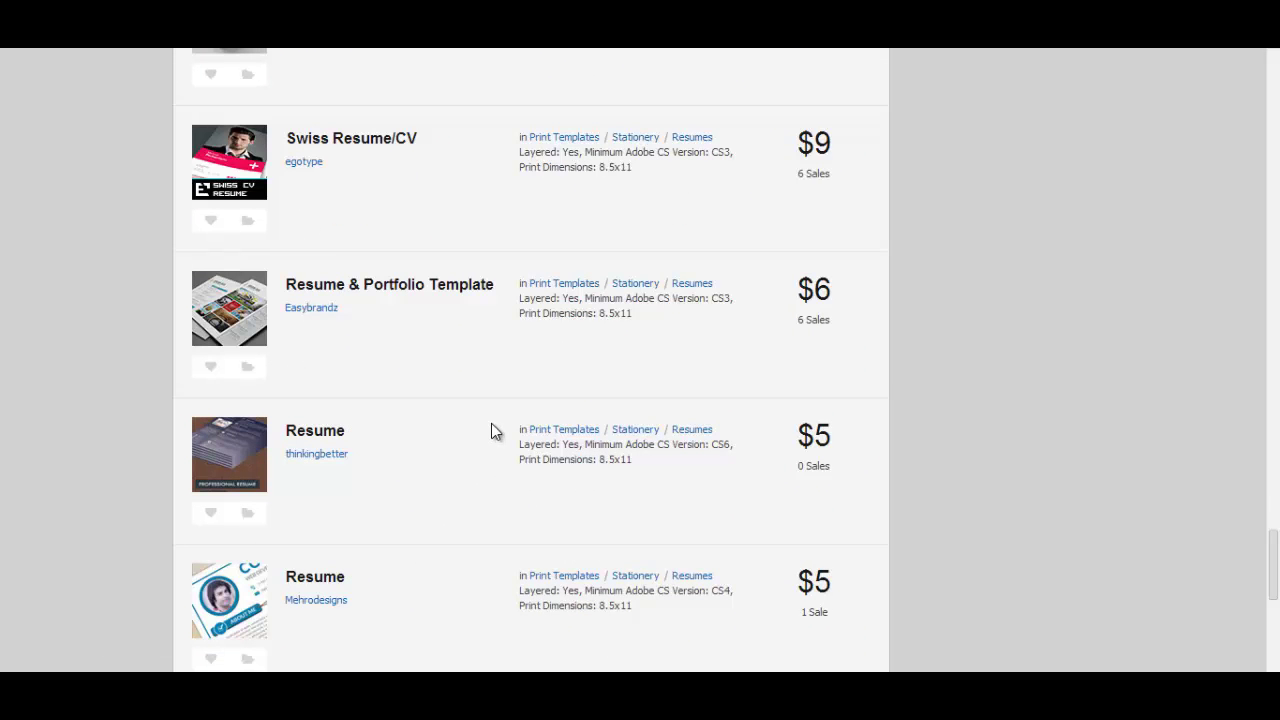
pyautogui.scroll(-2, 491, 423)
pyautogui.scroll(2, 491, 423)
pyautogui.scroll(5, 491, 430)
pyautogui.scroll(5, 491, 434)
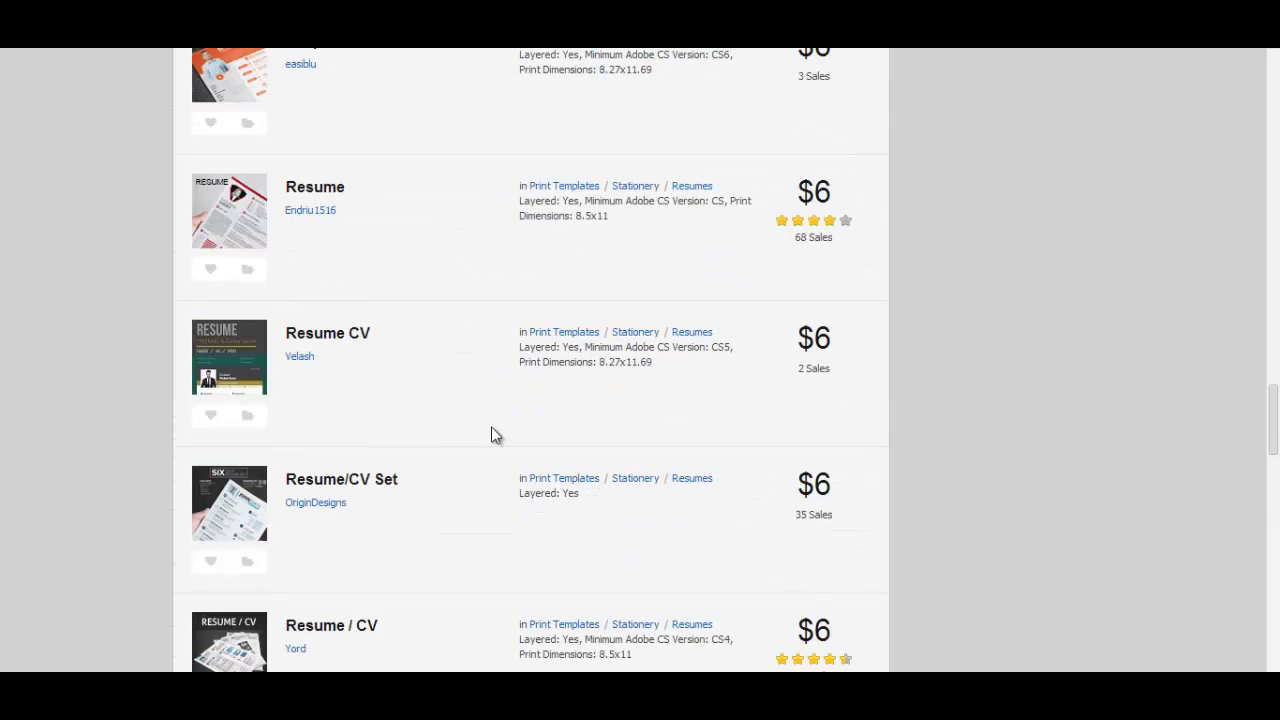
pyautogui.scroll(3, 491, 434)
pyautogui.moveTo(228, 346)
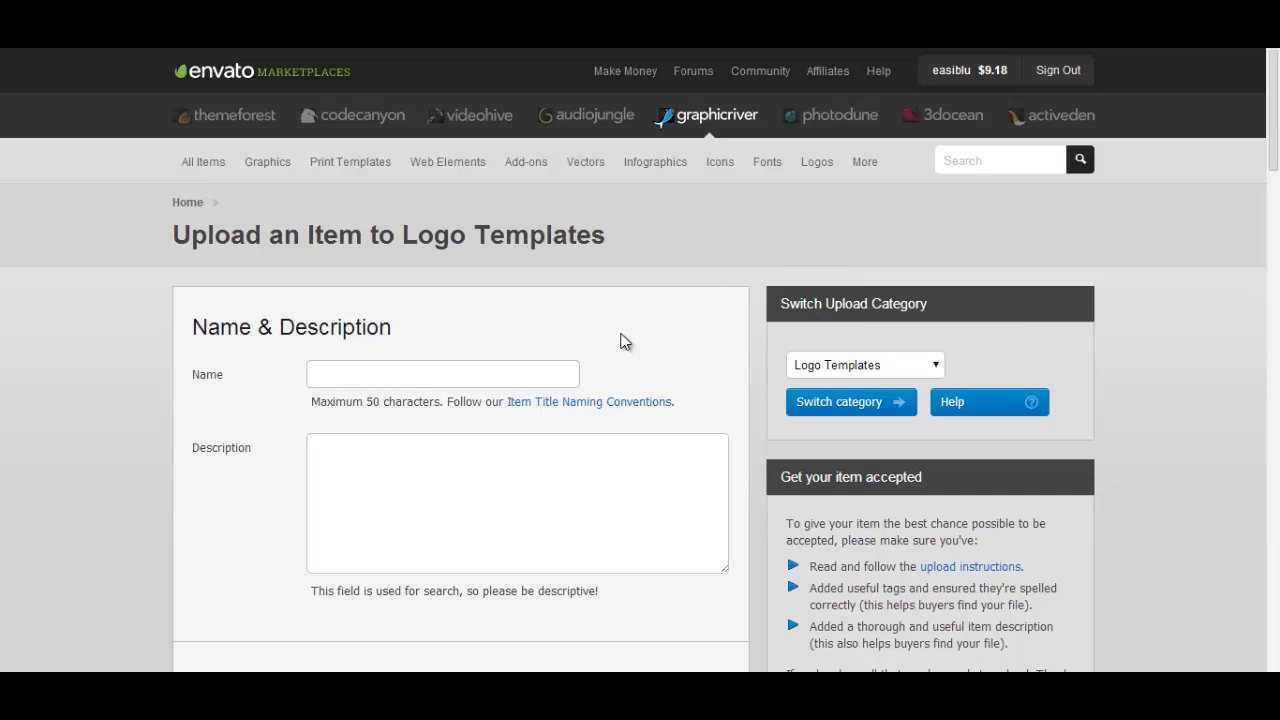
# Look over the upload form down to the Tags box, then return to its top
pyautogui.scroll(-4, 620, 341)
pyautogui.scroll(-5, 620, 334)
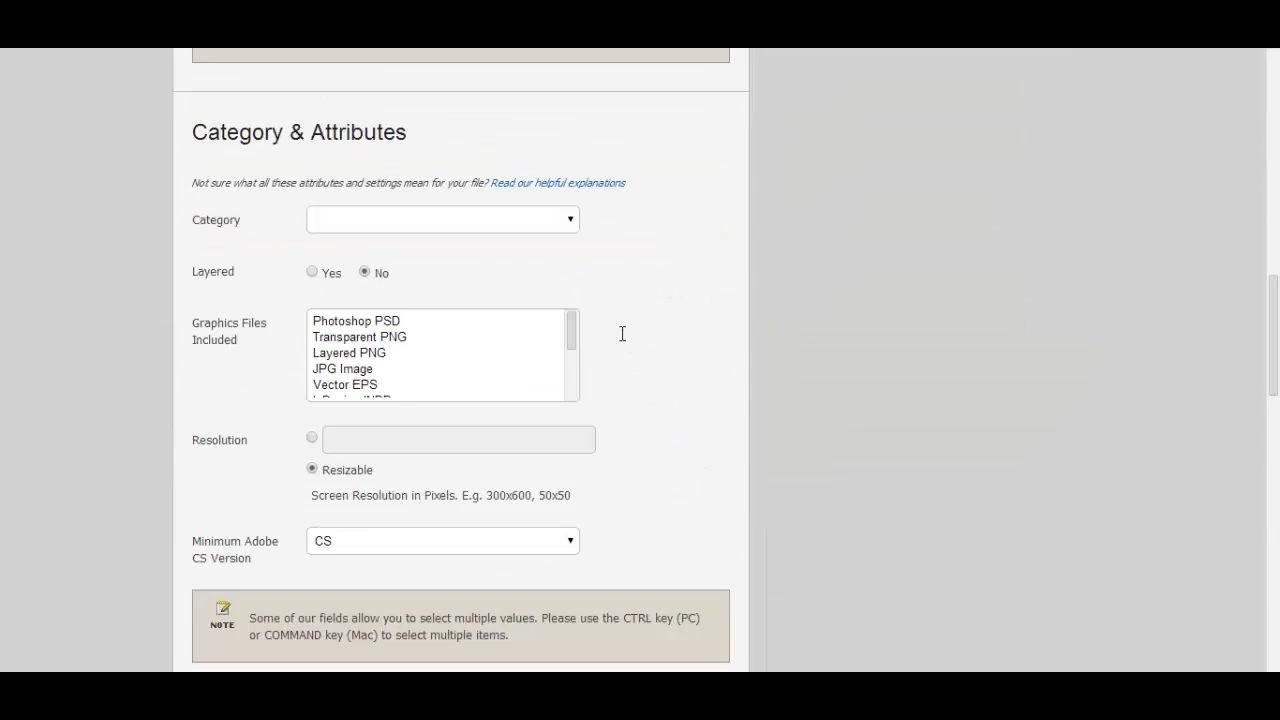
pyautogui.scroll(-4, 600, 338)
pyautogui.scroll(-3, 575, 333)
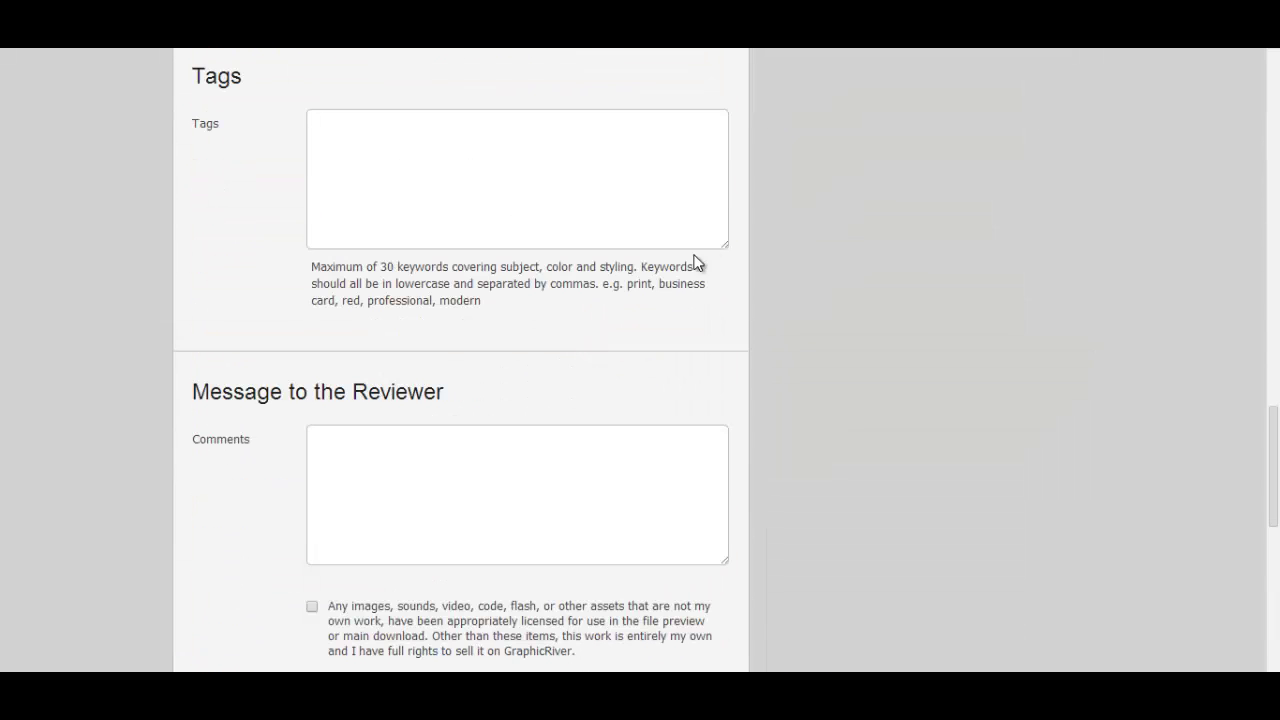
pyautogui.click(554, 206)
pyautogui.scroll(-2, 256, 387)
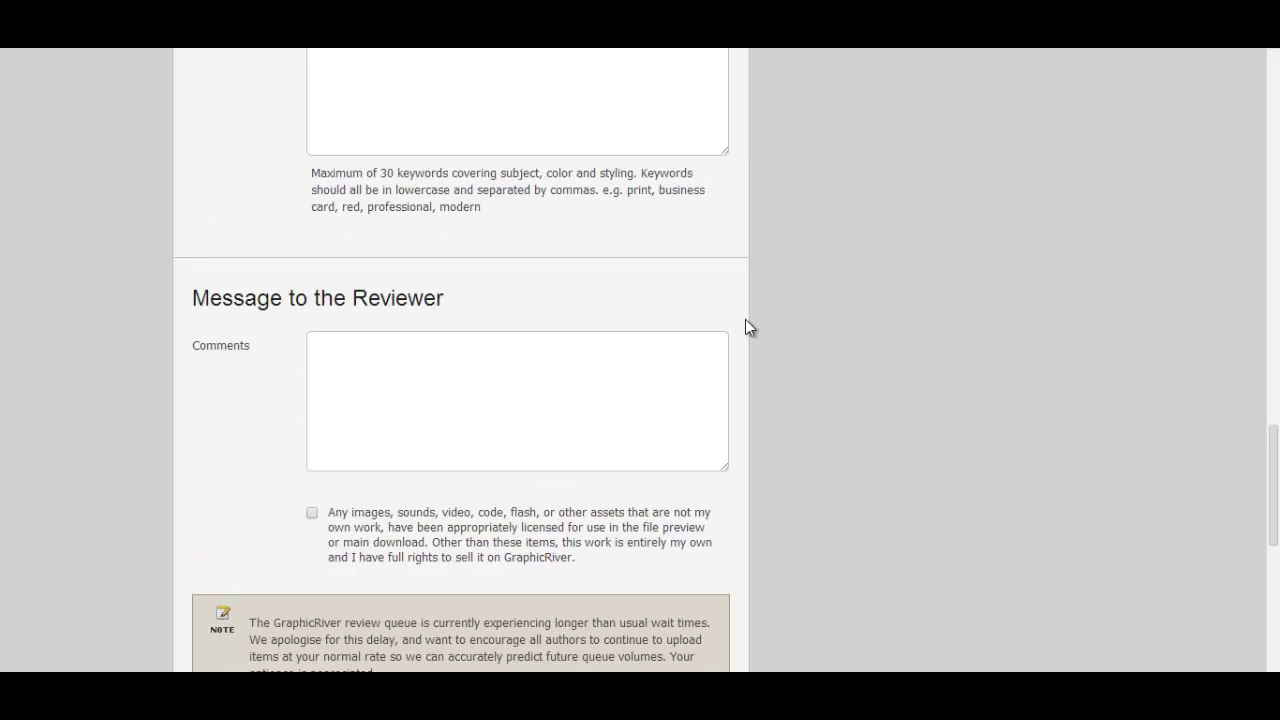
pyautogui.scroll(10, 727, 365)
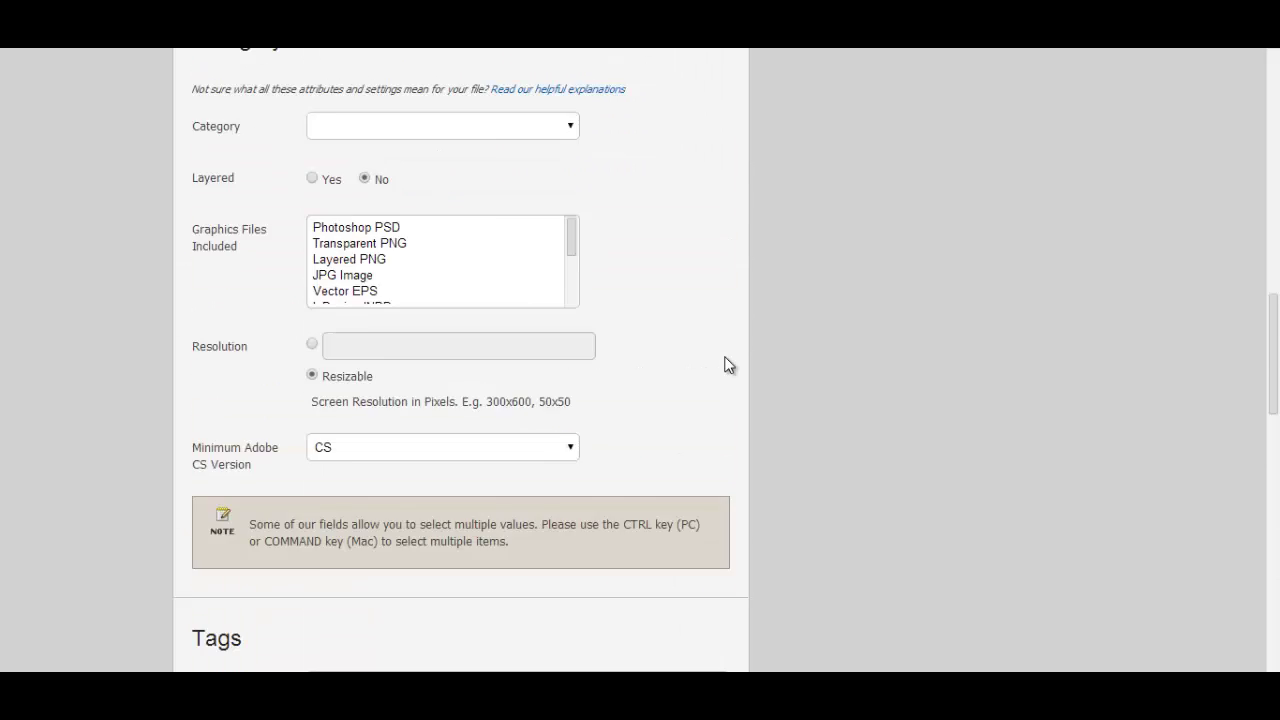
pyautogui.scroll(10, 727, 365)
pyautogui.scroll(3, 727, 365)
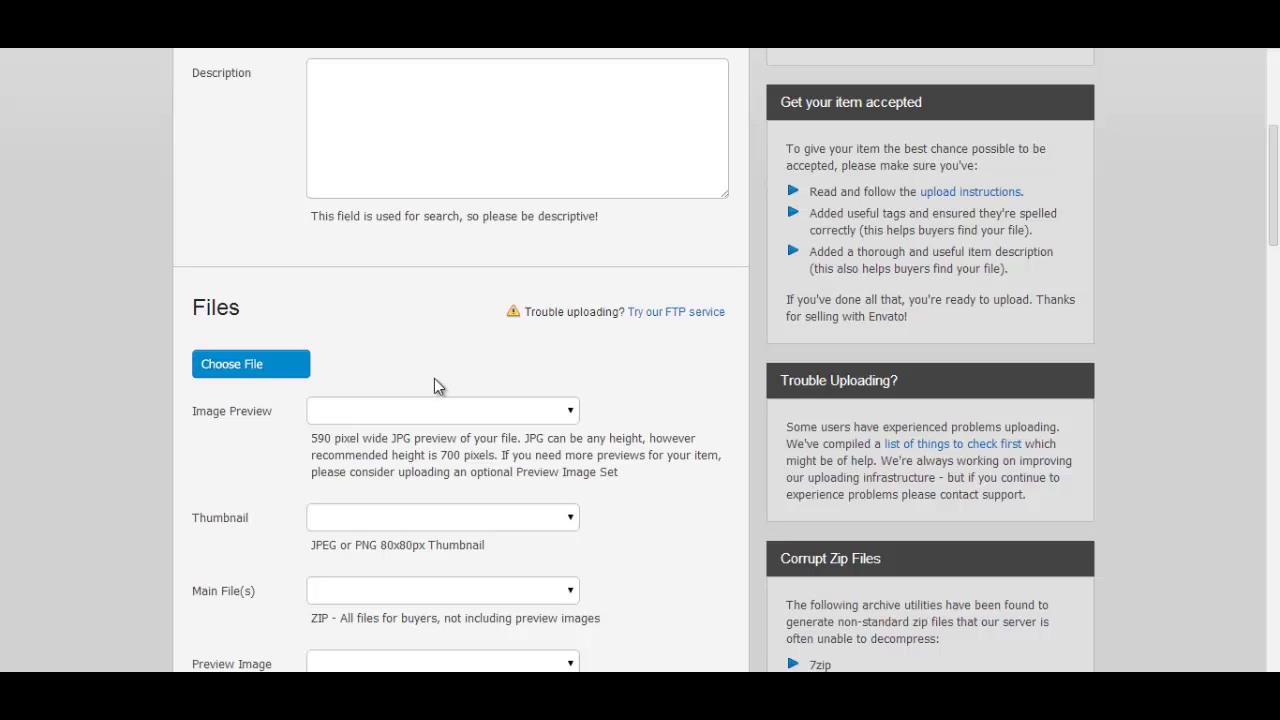
pyautogui.scroll(5, 434, 378)
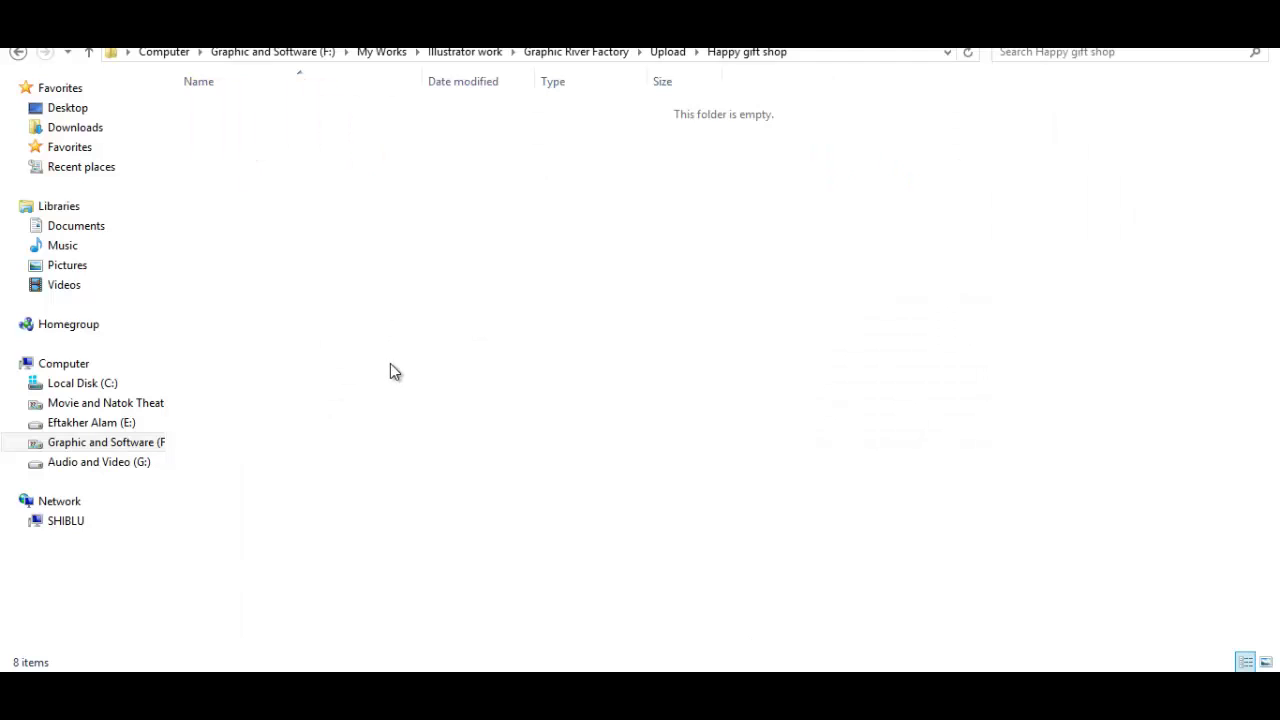
# In Explorer, go up to the Upload folder and copy the 'Happy gift shop' folder name
pyautogui.press('BackSpace')
pyautogui.click(242, 113)
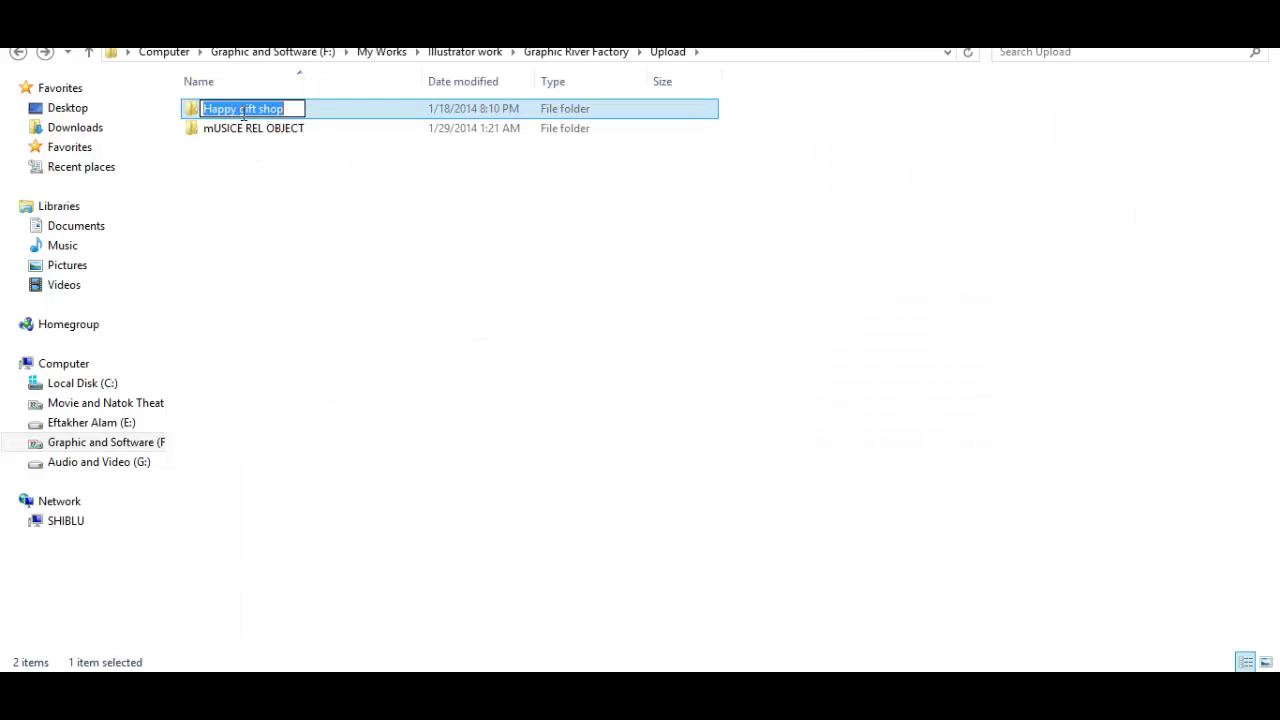
pyautogui.click(490, 411)
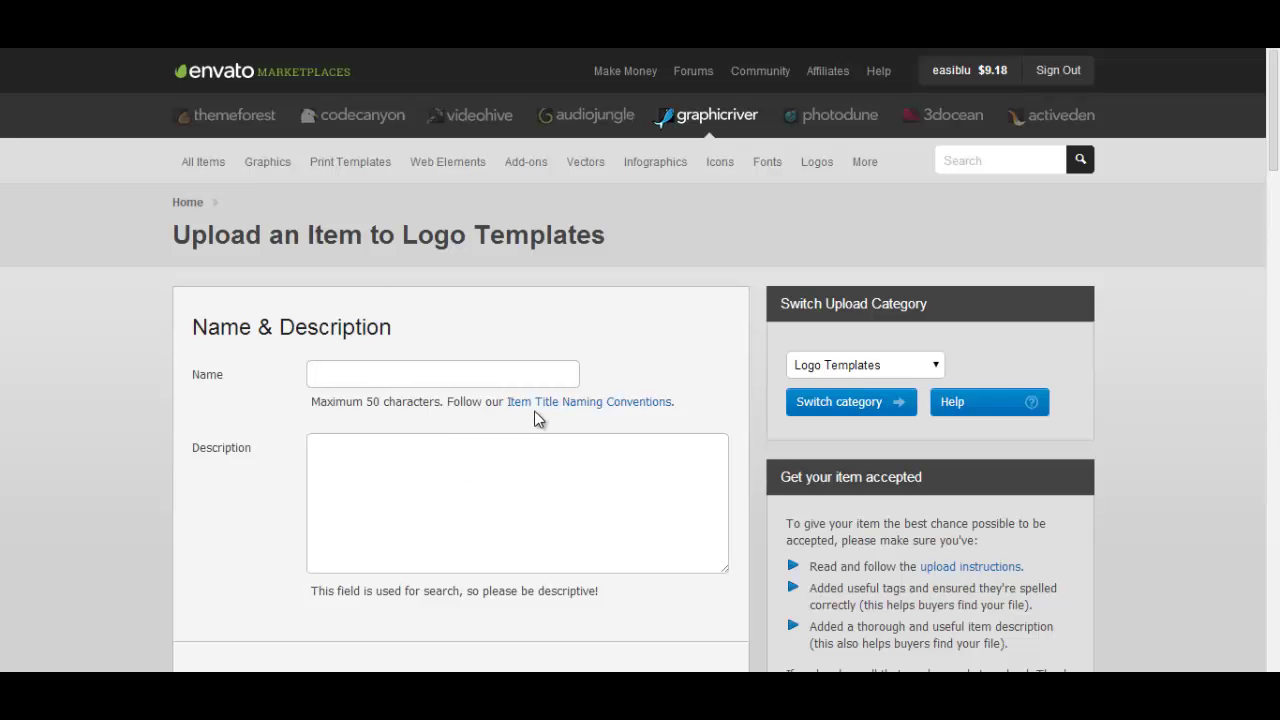
# Paste the folder name into Name and correct it to read 'Happy gift shop logo'
pyautogui.write('Happy gift shop')
pyautogui.press('BackSpace')
pyautogui.press('BackSpace')
pyautogui.write('o')
# Place the caret in the Description box and look over the surrounding form
pyautogui.click(524, 460)
pyautogui.scroll(-1, 265, 401)
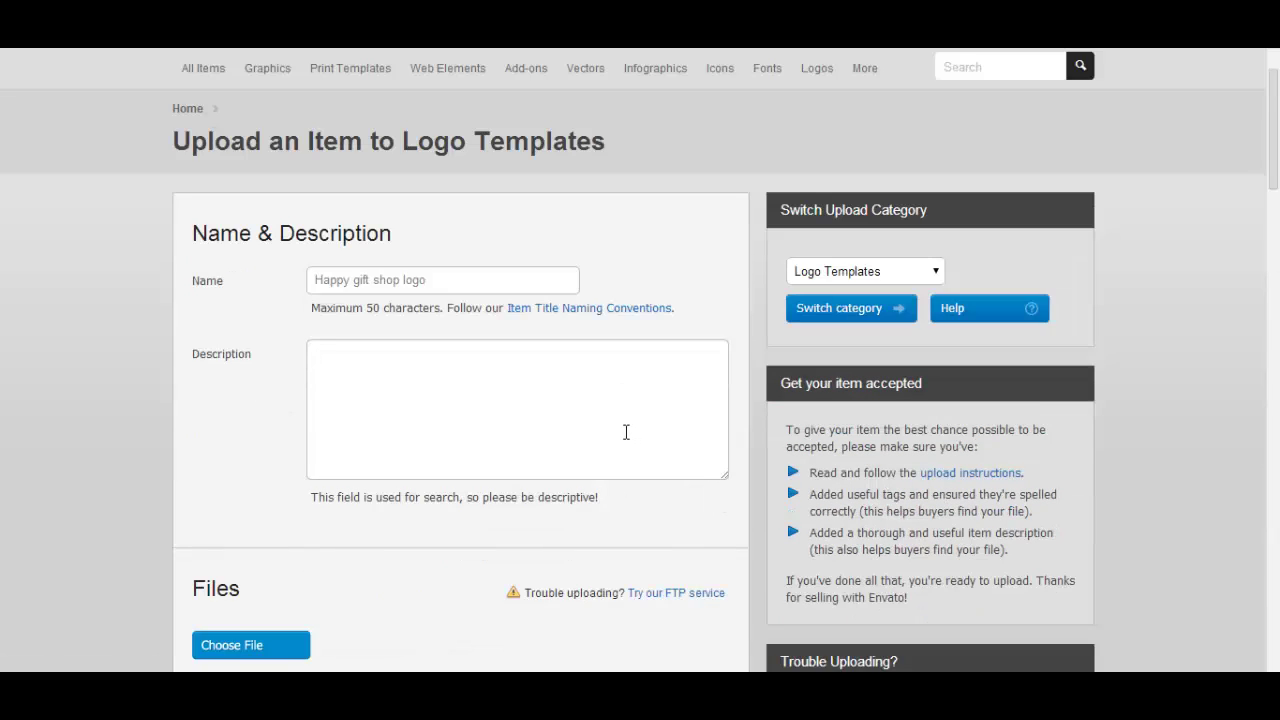
pyautogui.click(386, 397)
pyautogui.scroll(2, 392, 400)
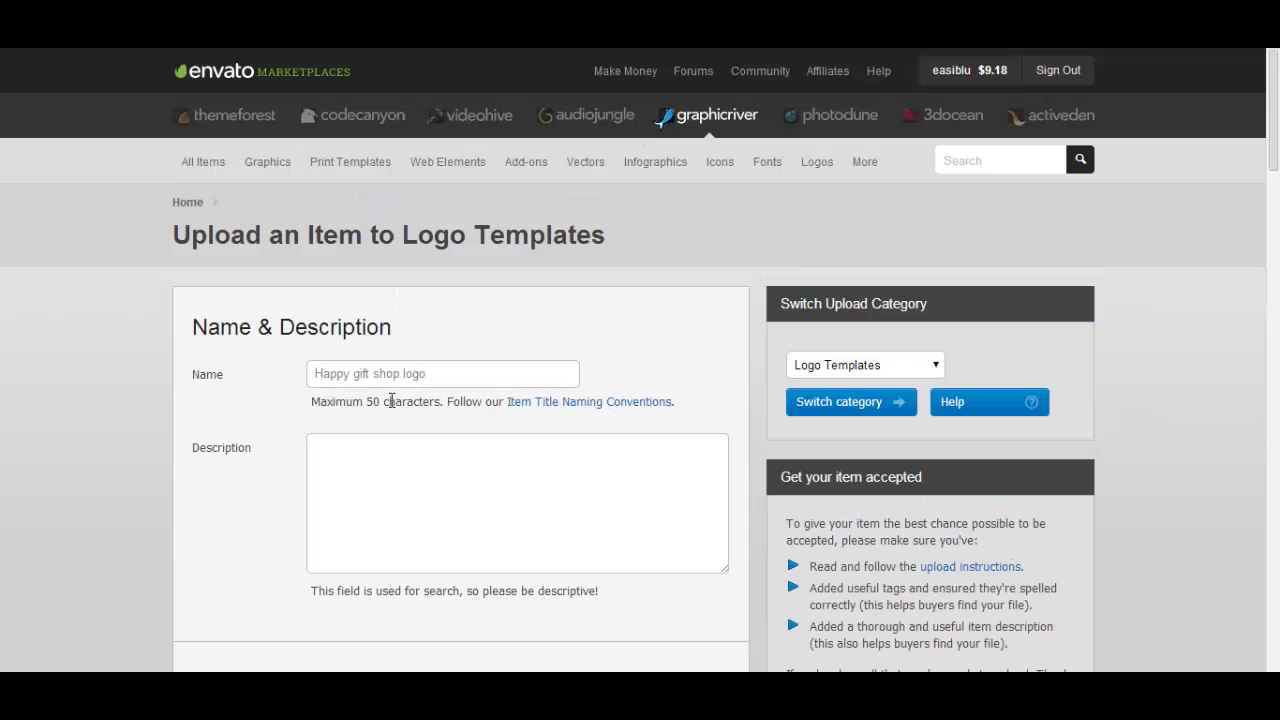
pyautogui.scroll(-3, 337, 437)
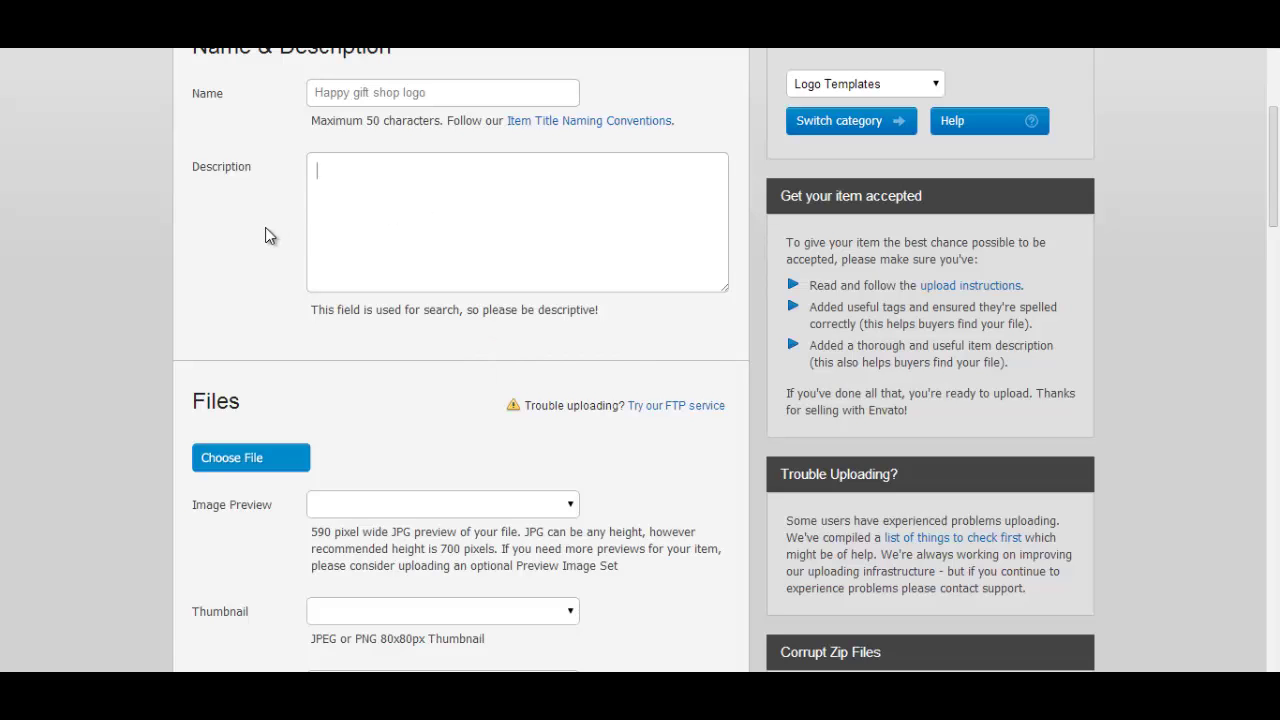
pyautogui.scroll(-4, 264, 235)
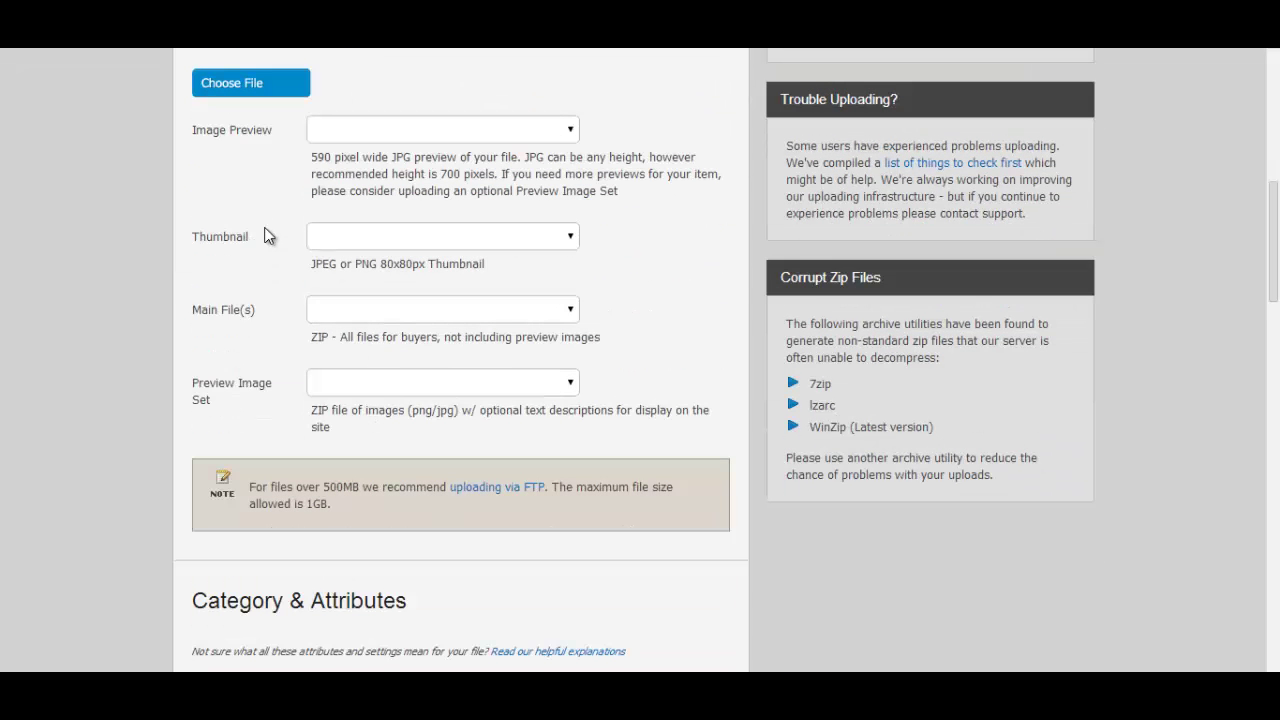
pyautogui.scroll(3, 266, 234)
pyautogui.scroll(3, 266, 234)
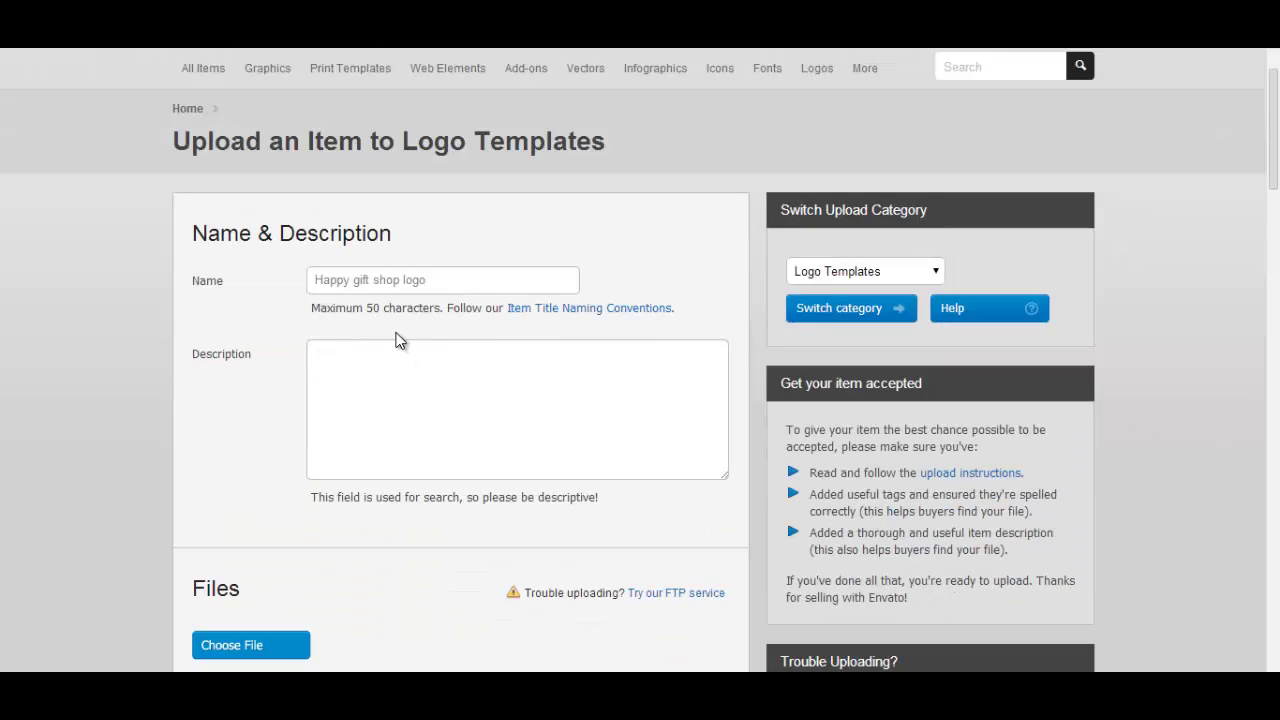
pyautogui.scroll(1, 869, 207)
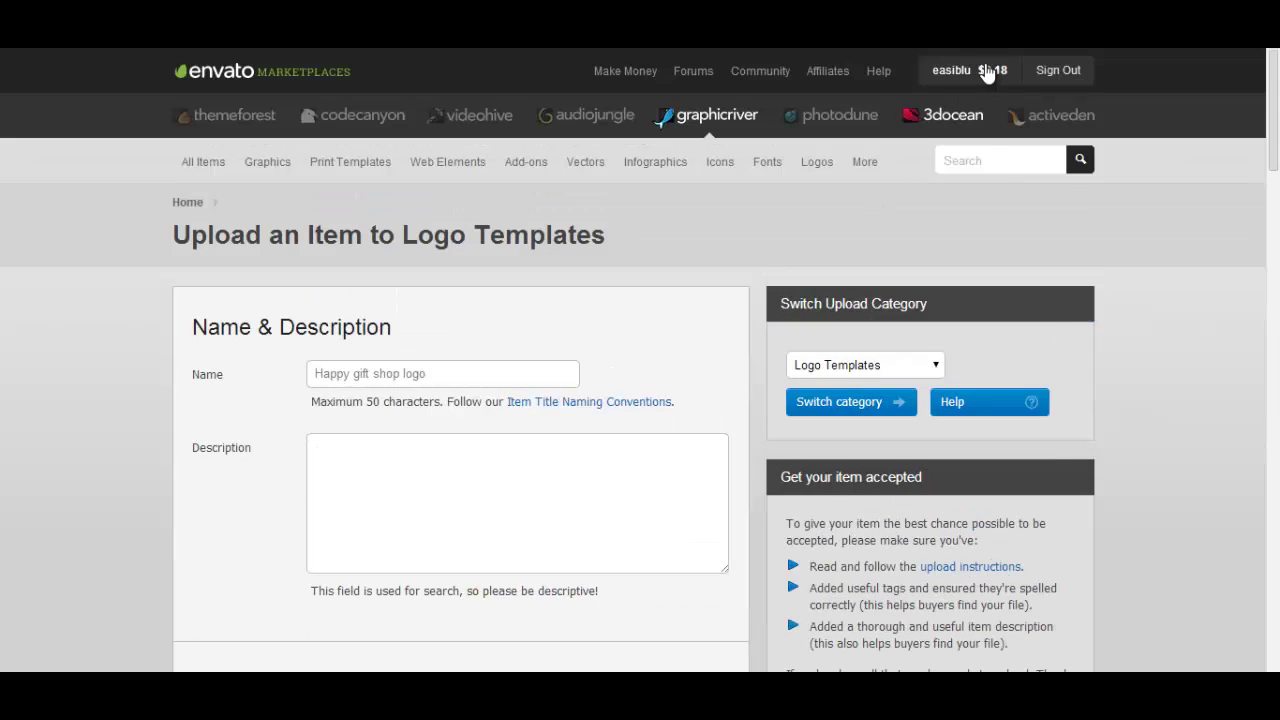
# Open the iPhone Style Business Card item's edit page from the portfolio
pyautogui.moveTo(987, 74)
pyautogui.click(966, 401)
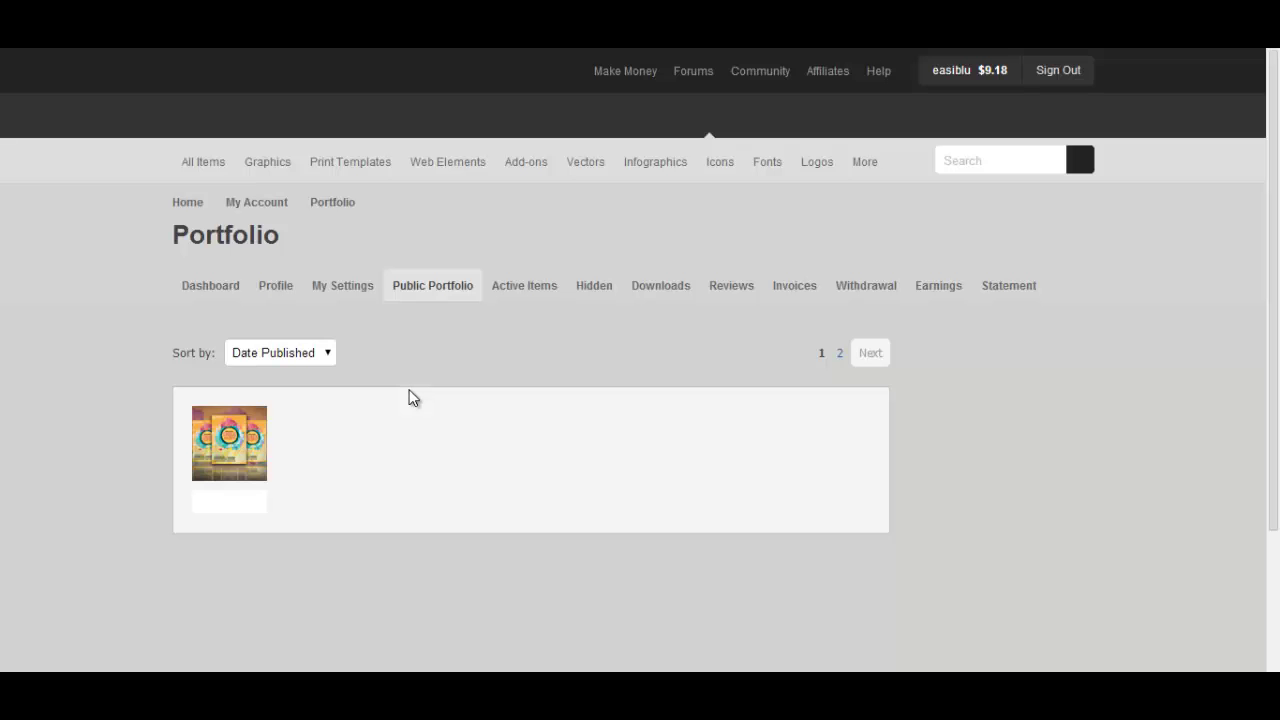
pyautogui.scroll(-8, 409, 395)
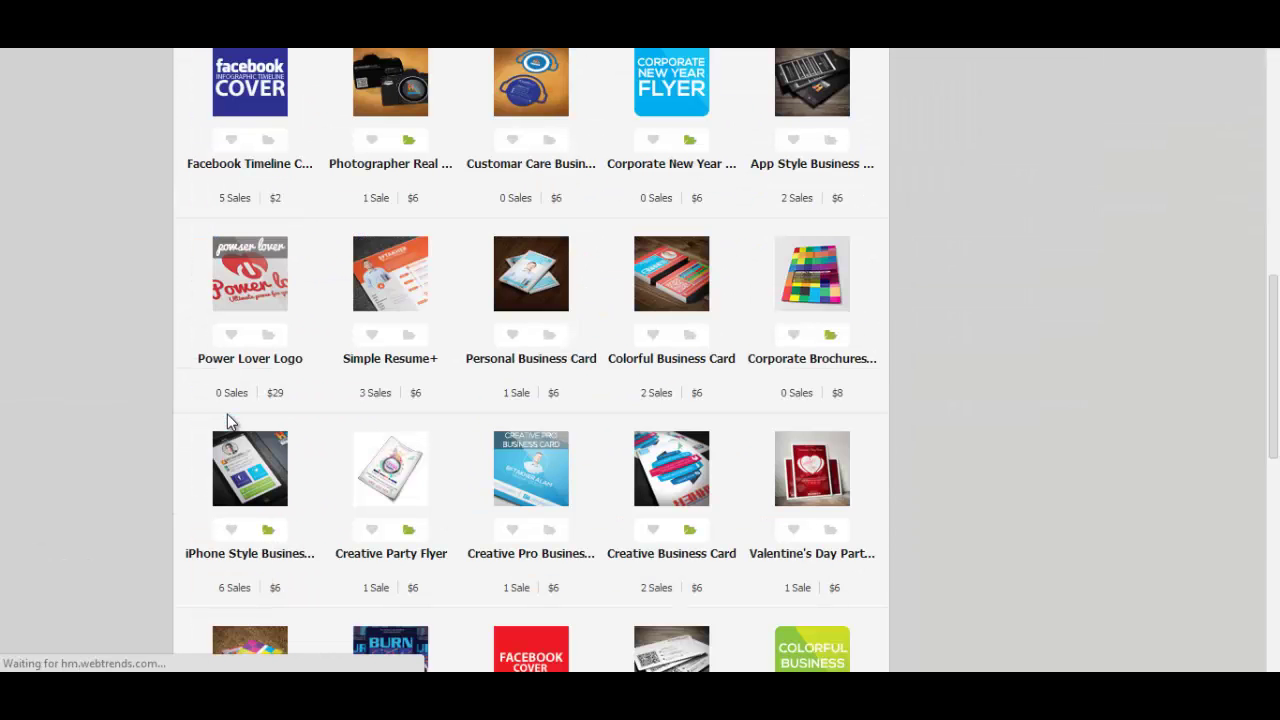
pyautogui.moveTo(250, 478)
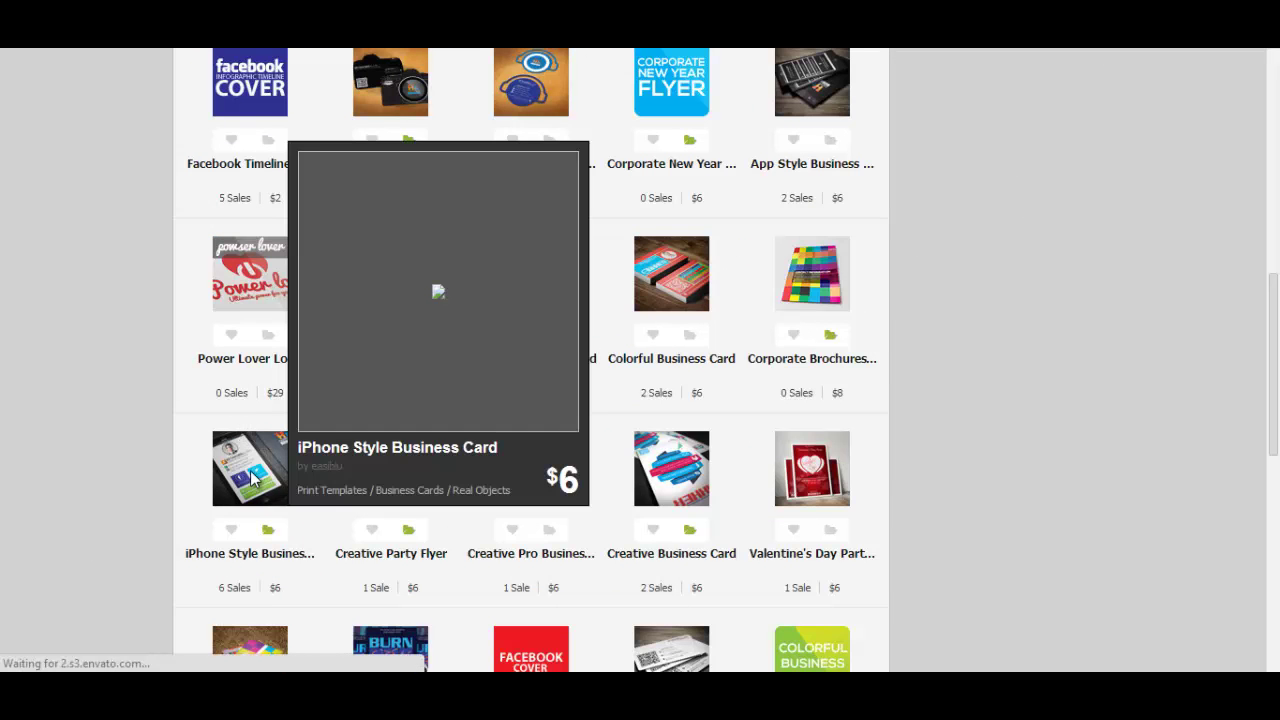
pyautogui.click(252, 474)
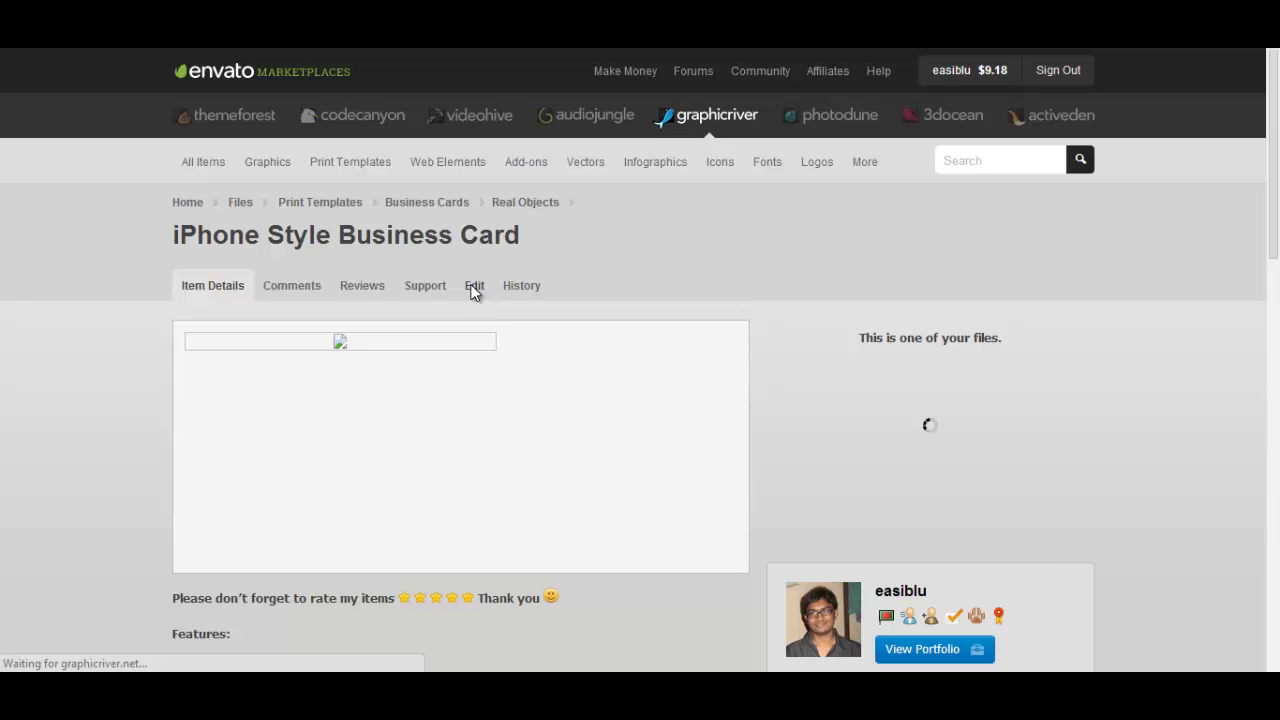
pyautogui.click(474, 287)
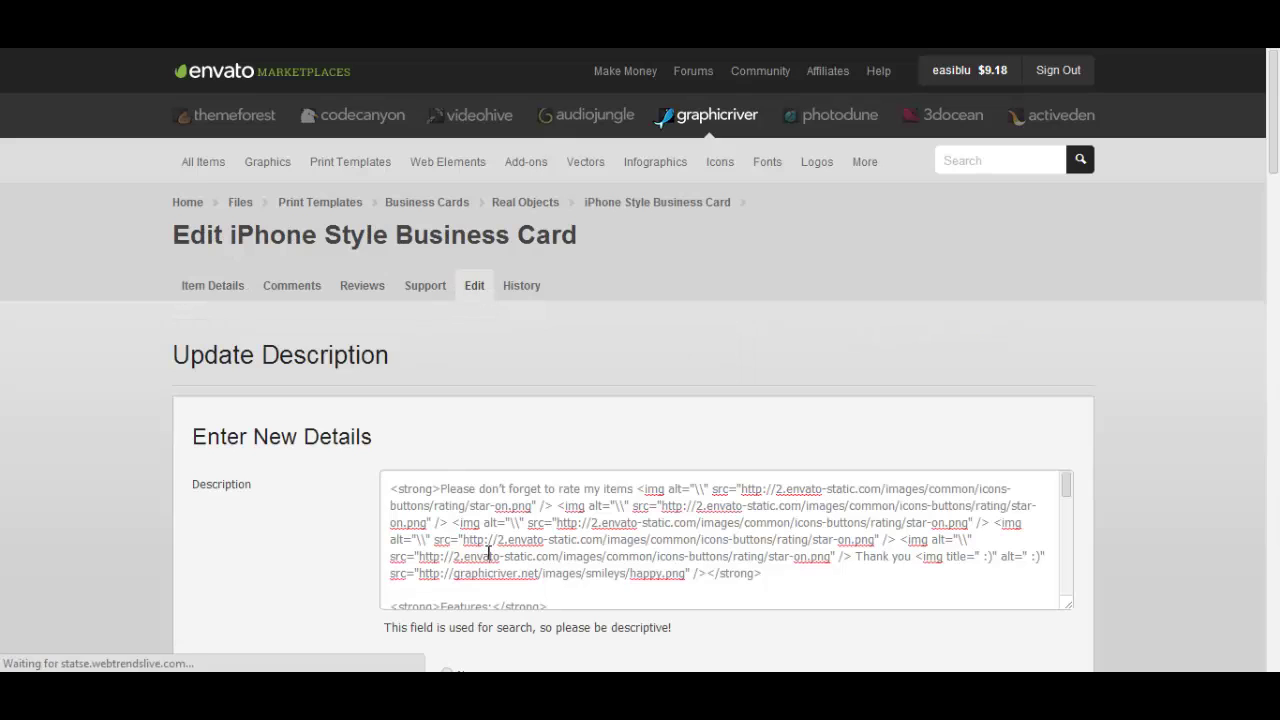
# Select and take the item's entire existing description text
pyautogui.click(489, 553)
pyautogui.hotkey('ctrl', 'a')
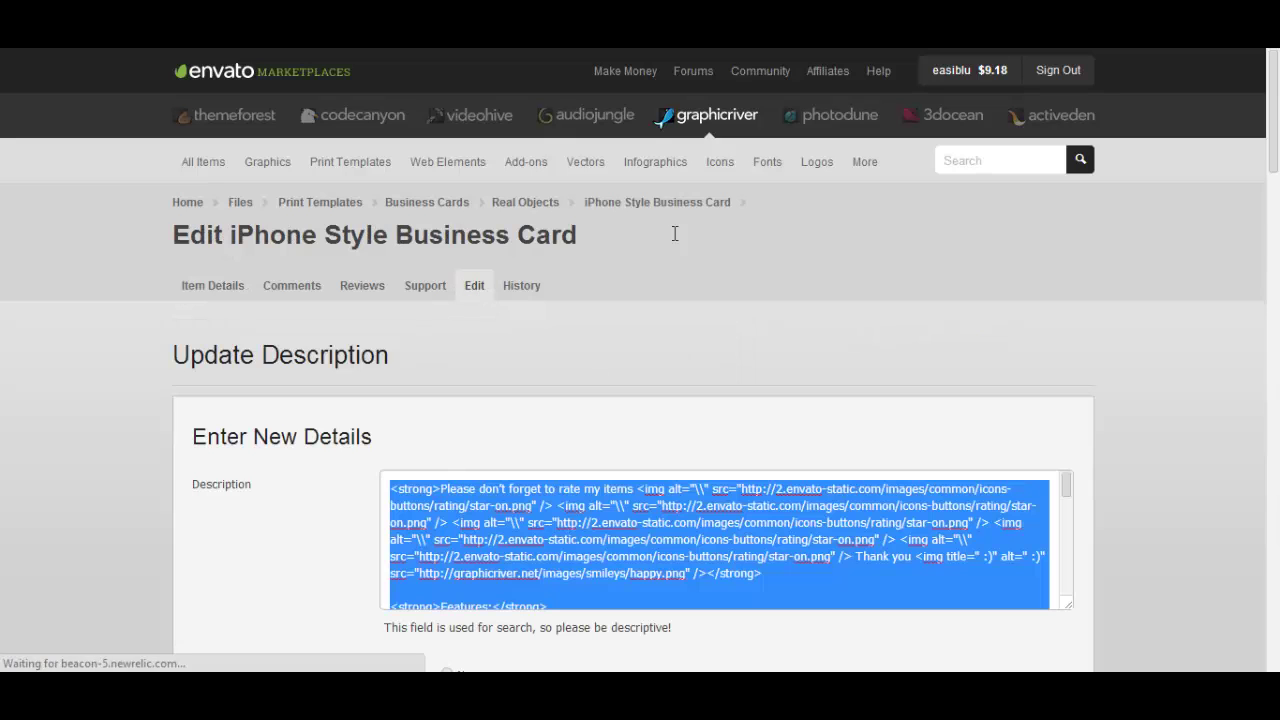
pyautogui.hotkey('ctrl', 'x')
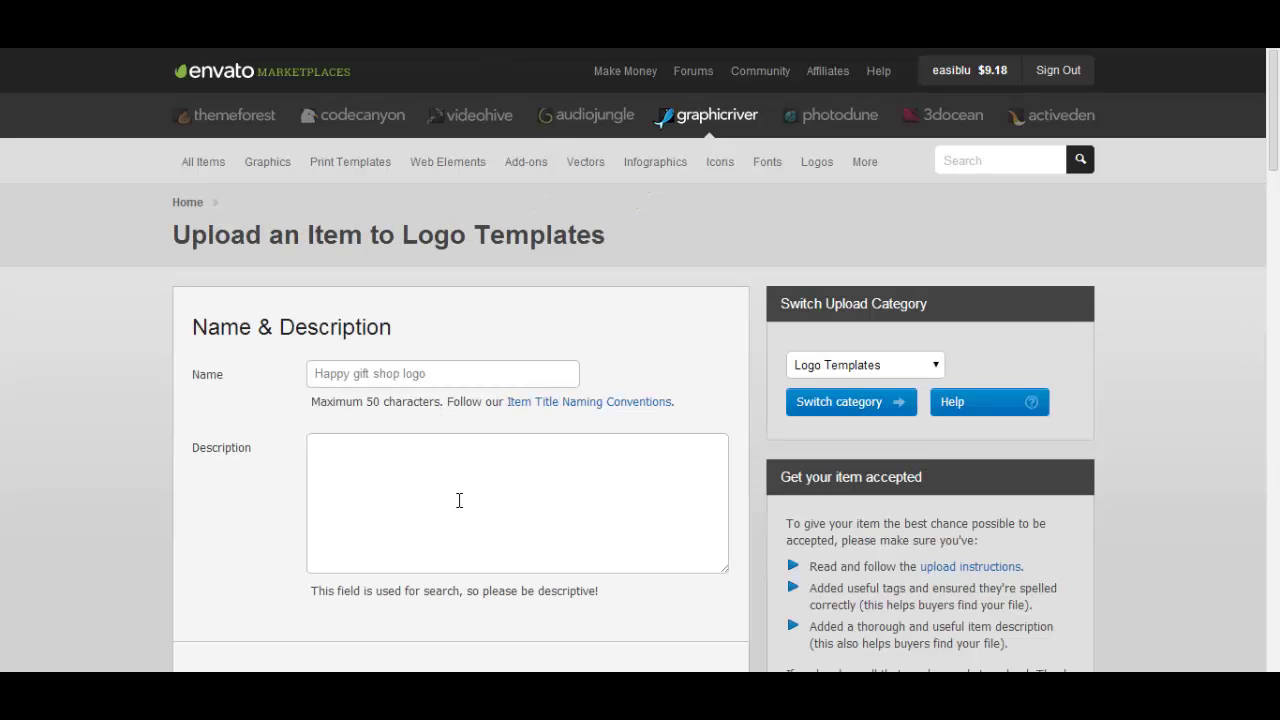
# Paste the copied description into the new item's Description box and enlarge the box
pyautogui.click(459, 500)
pyautogui.hotkey('ctrl', 'v')
pyautogui.scroll(-2, 508, 512)
pyautogui.moveTo(727, 387); pyautogui.dragTo(1112, 670)
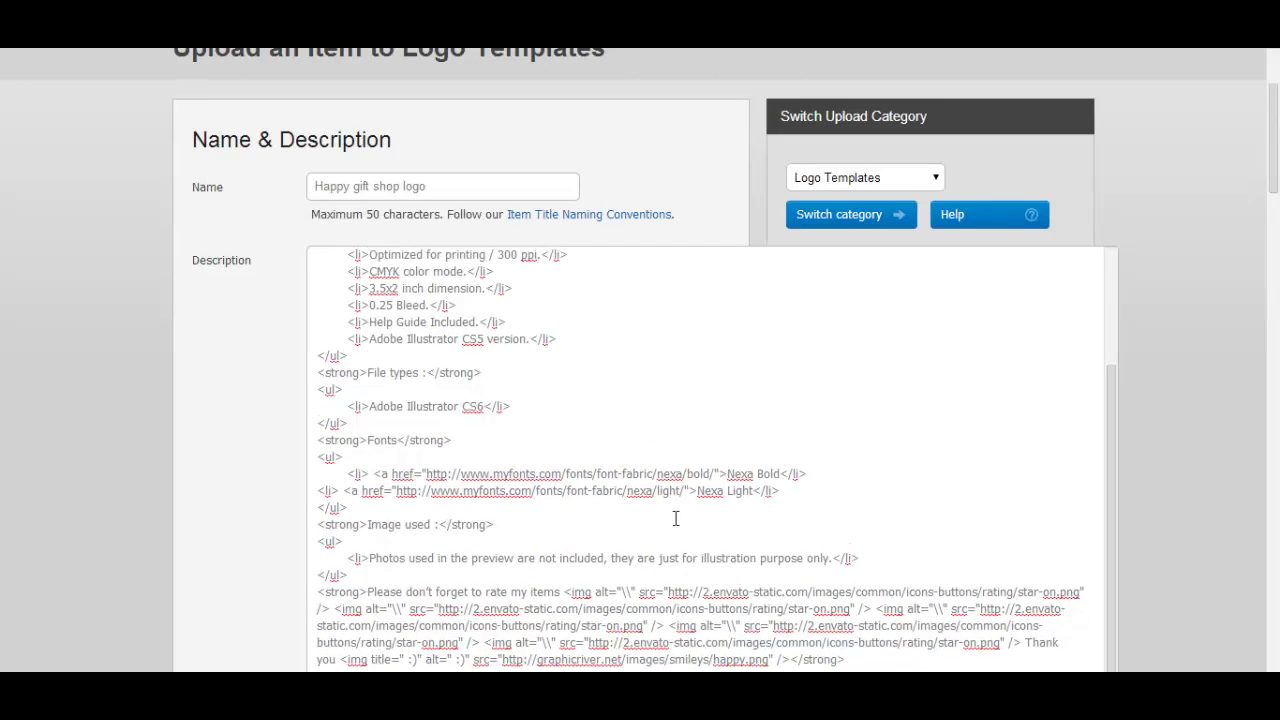
pyautogui.scroll(-1, 617, 450)
pyautogui.scroll(1, 617, 450)
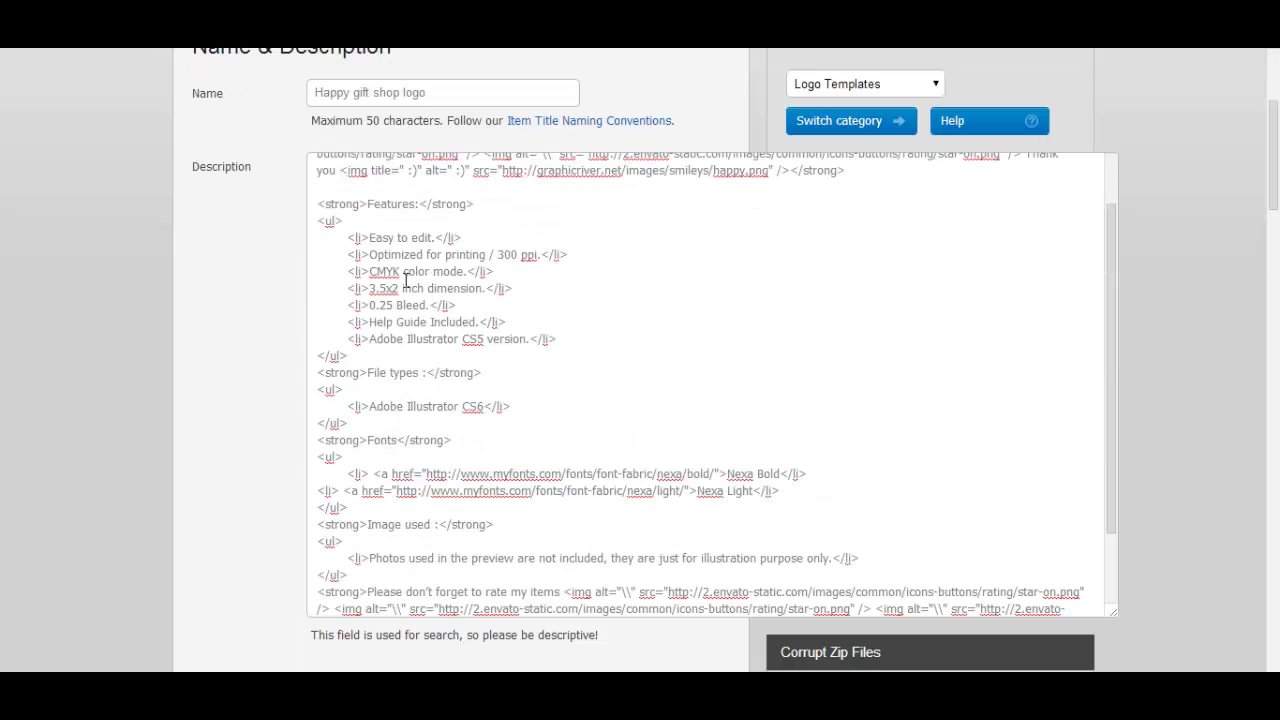
# Delete the 3.5x2 dimension and 0.25 Bleed lines from the description
pyautogui.moveTo(368, 290)
pyautogui.mouseDown()
pyautogui.moveTo(520, 291)
pyautogui.moveTo(317, 271)
pyautogui.mouseUp()
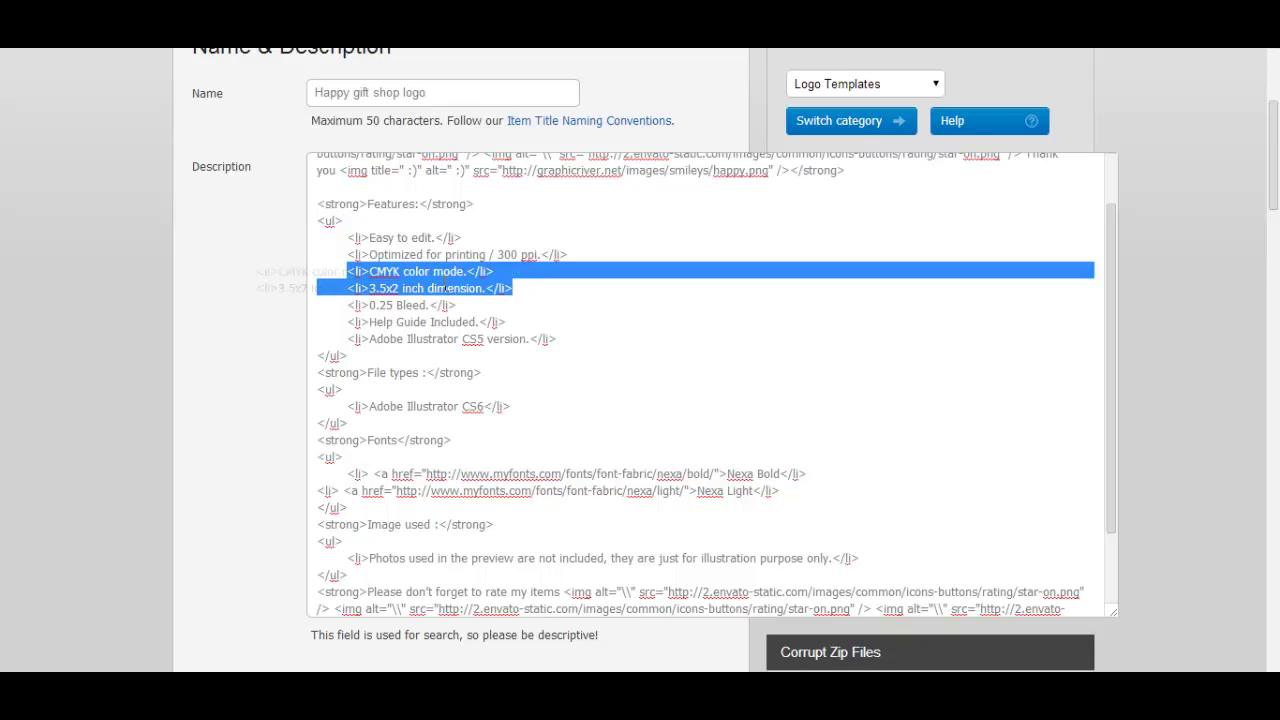
pyautogui.click(510, 320)
pyautogui.moveTo(458, 306); pyautogui.dragTo(318, 284)
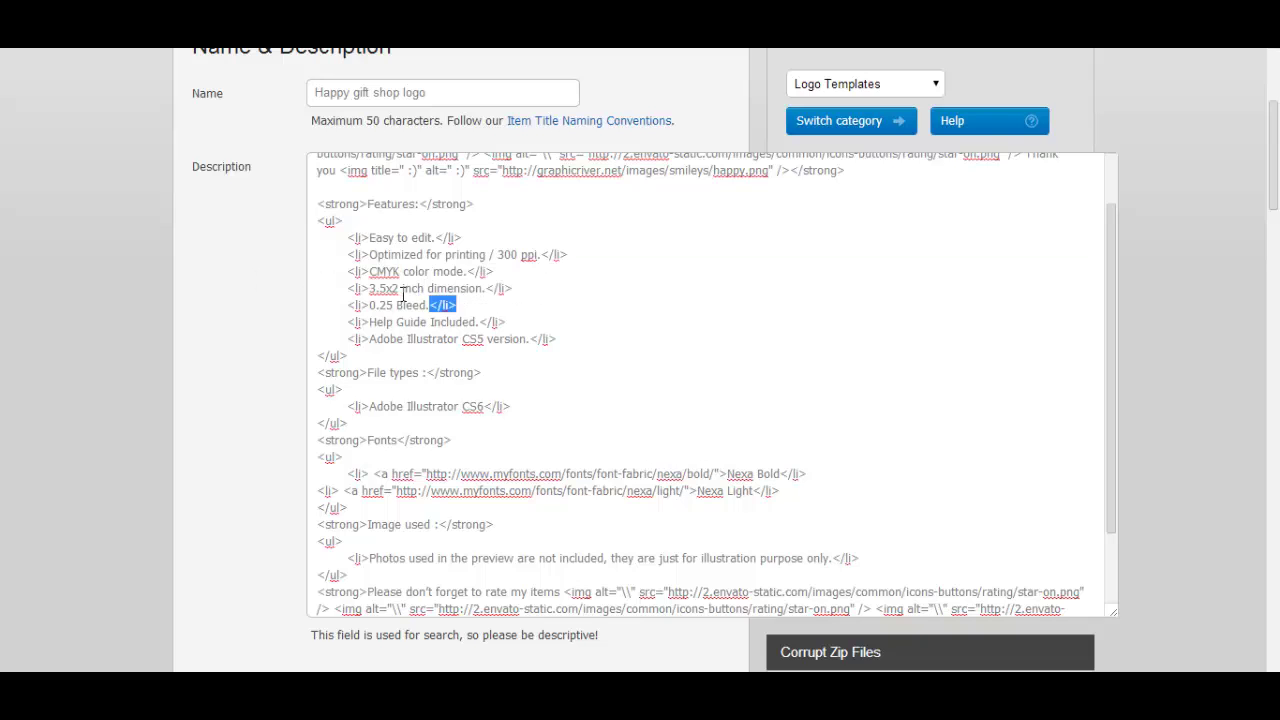
pyautogui.press('BackSpace')
pyautogui.press('BackSpace')
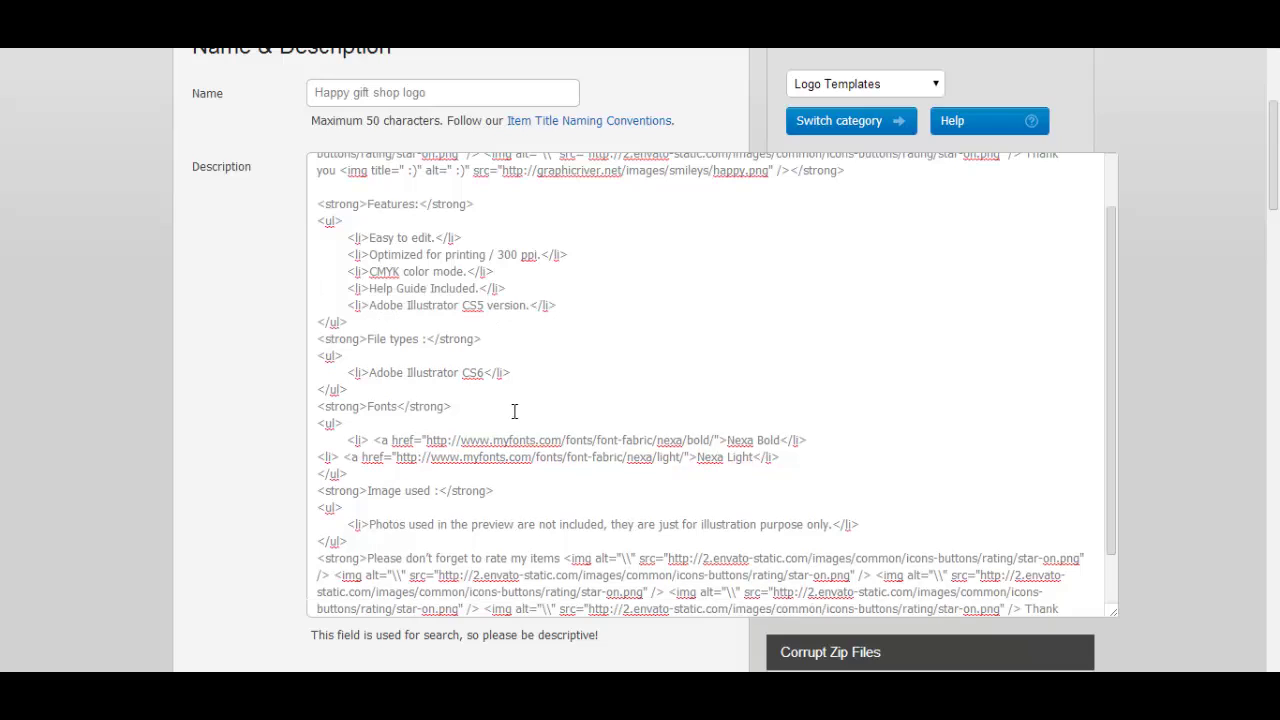
# Change Illustrator CS5 to CS6 in the file types list
pyautogui.click(485, 372)
pyautogui.click(487, 305)
pyautogui.press('BackSpace')
pyautogui.write('6')
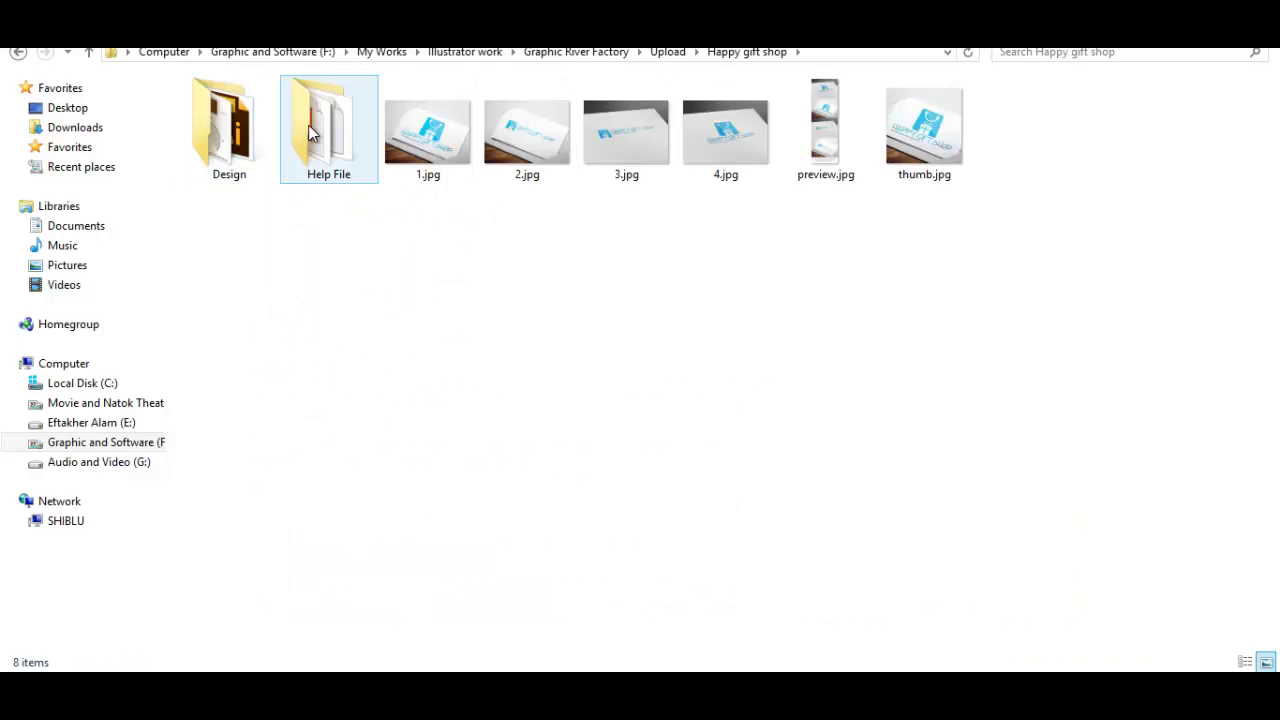
# Open Help File's Information.txt, select the EMILIE Regular font link, then close it
pyautogui.doubleClick(309, 125)
pyautogui.doubleClick(265, 133)
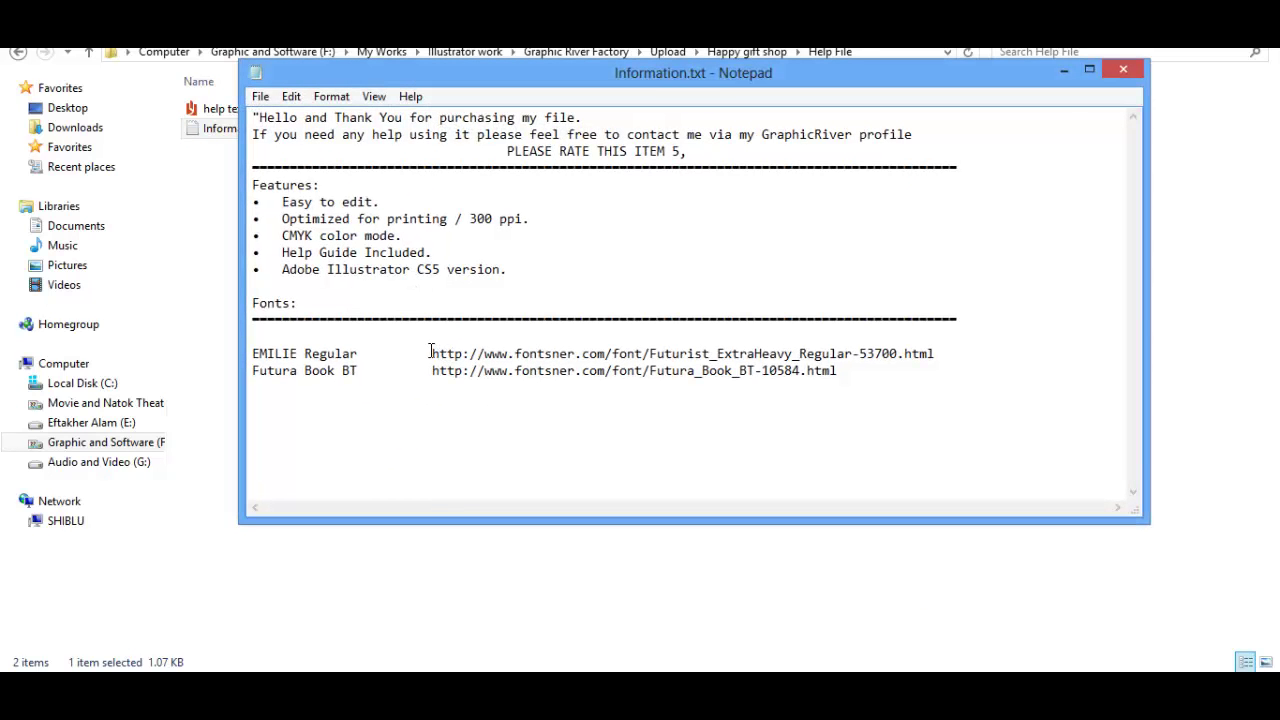
pyautogui.moveTo(432, 353); pyautogui.dragTo(955, 354)
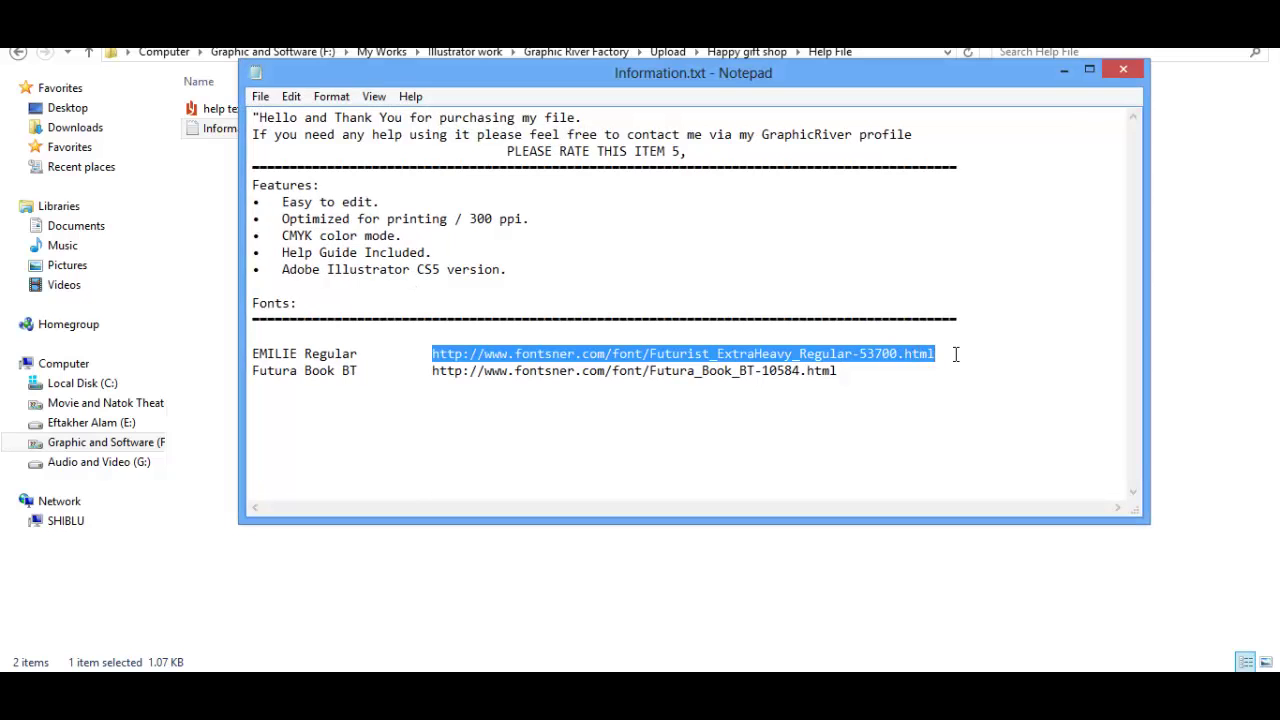
pyautogui.click(455, 668)
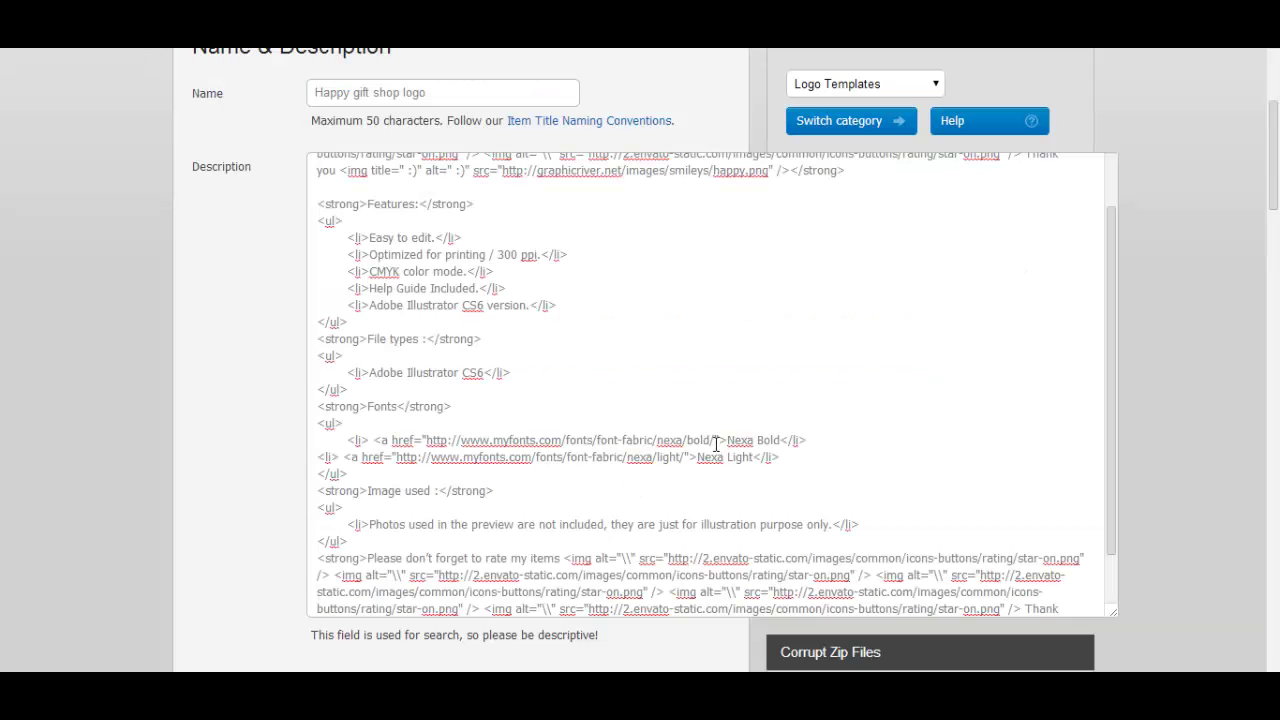
# Replace the Nexa Bold credit with EMILIE Regular and its fontsner URL
pyautogui.moveTo(713, 441); pyautogui.dragTo(427, 440)
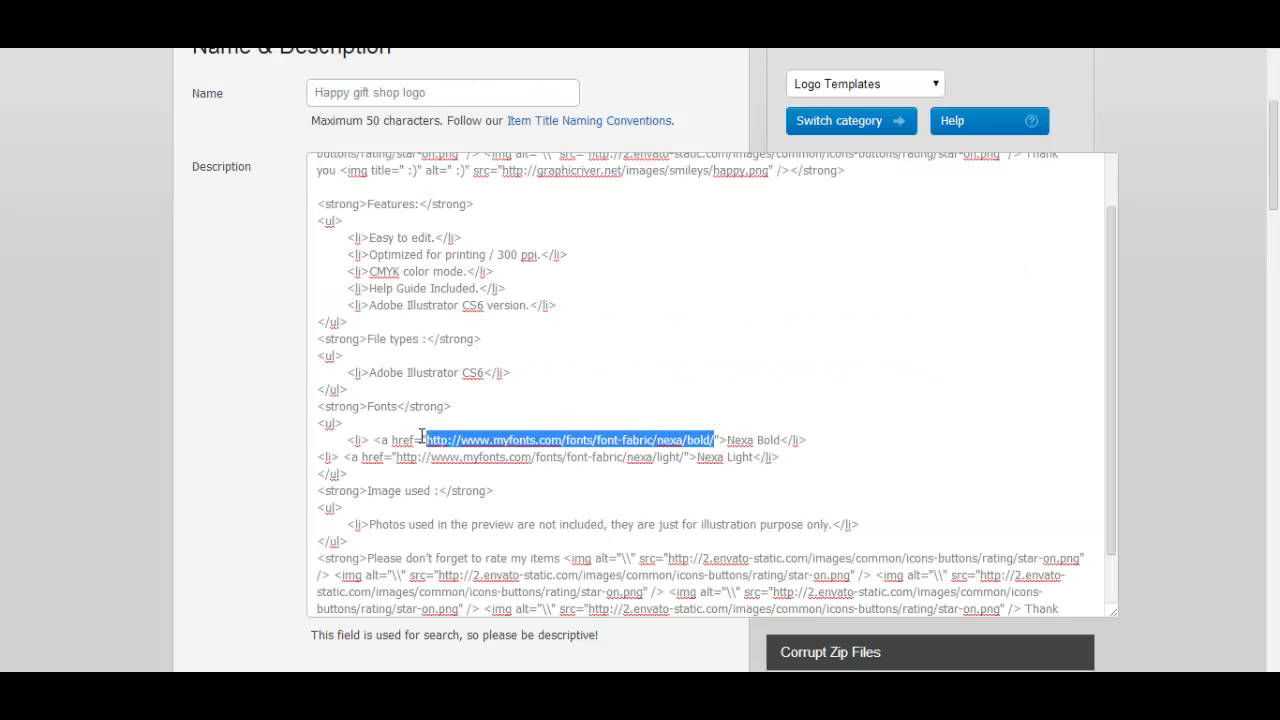
pyautogui.hotkey('ctrl', 'v')
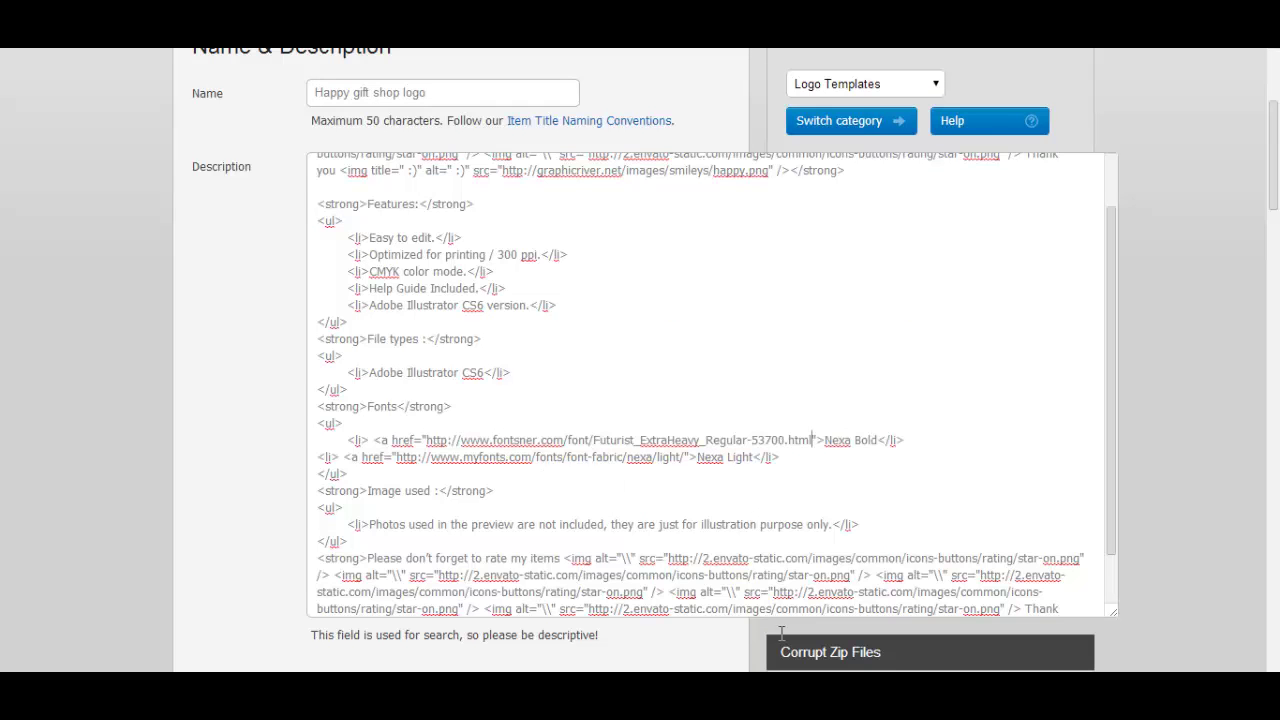
pyautogui.hotkey('alt', 'Tab')
pyautogui.moveTo(372, 354); pyautogui.dragTo(197, 354)
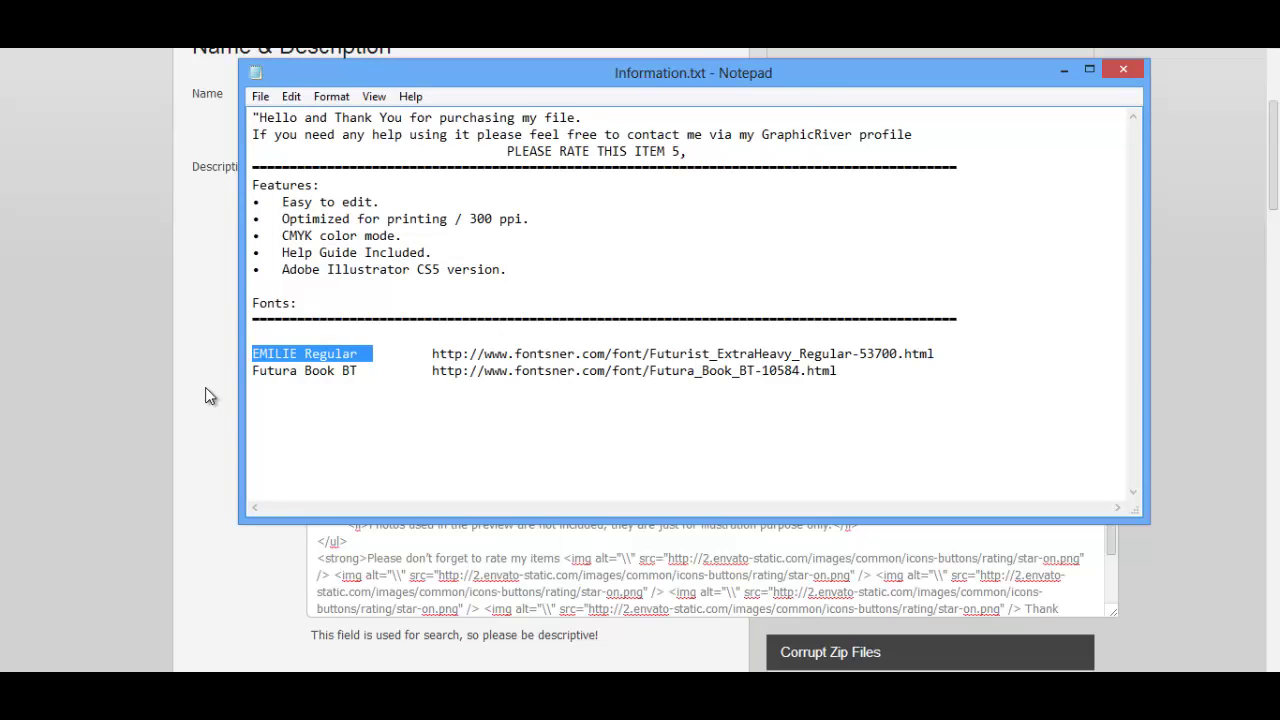
pyautogui.hotkey('alt', 'Tab')
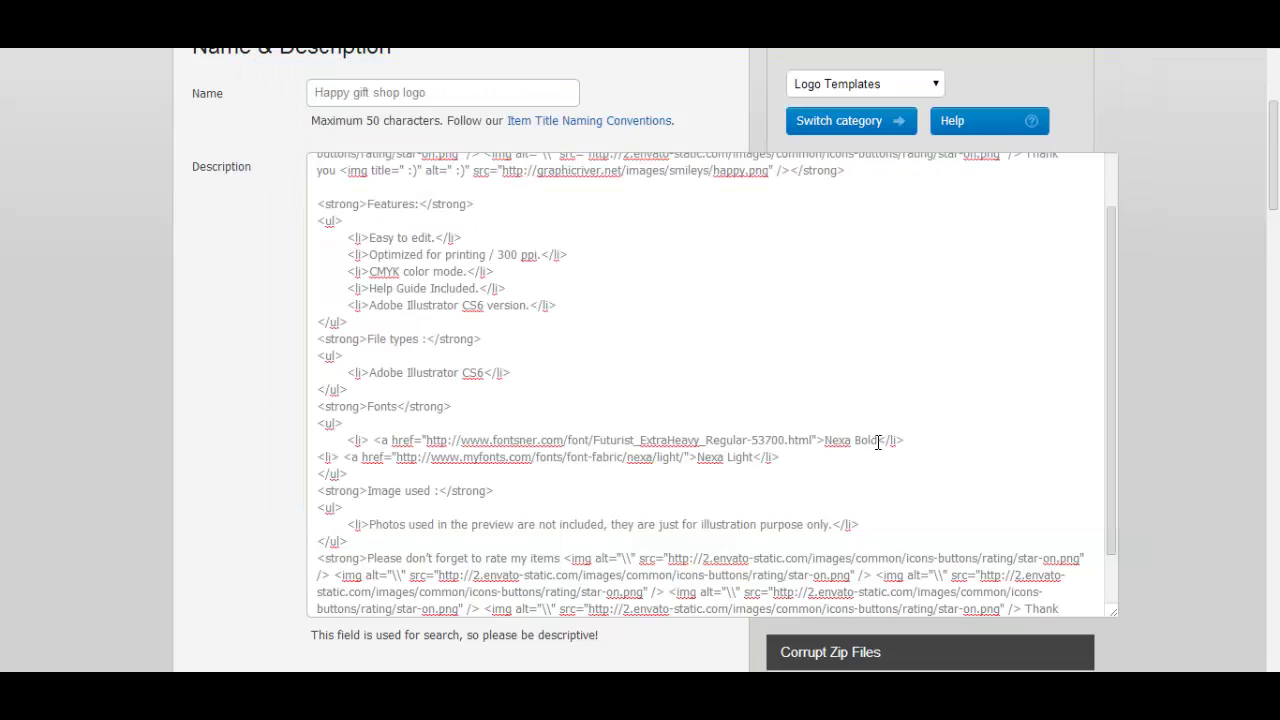
pyautogui.moveTo(878, 442); pyautogui.dragTo(825, 443)
pyautogui.hotkey('ctrl', 'v')
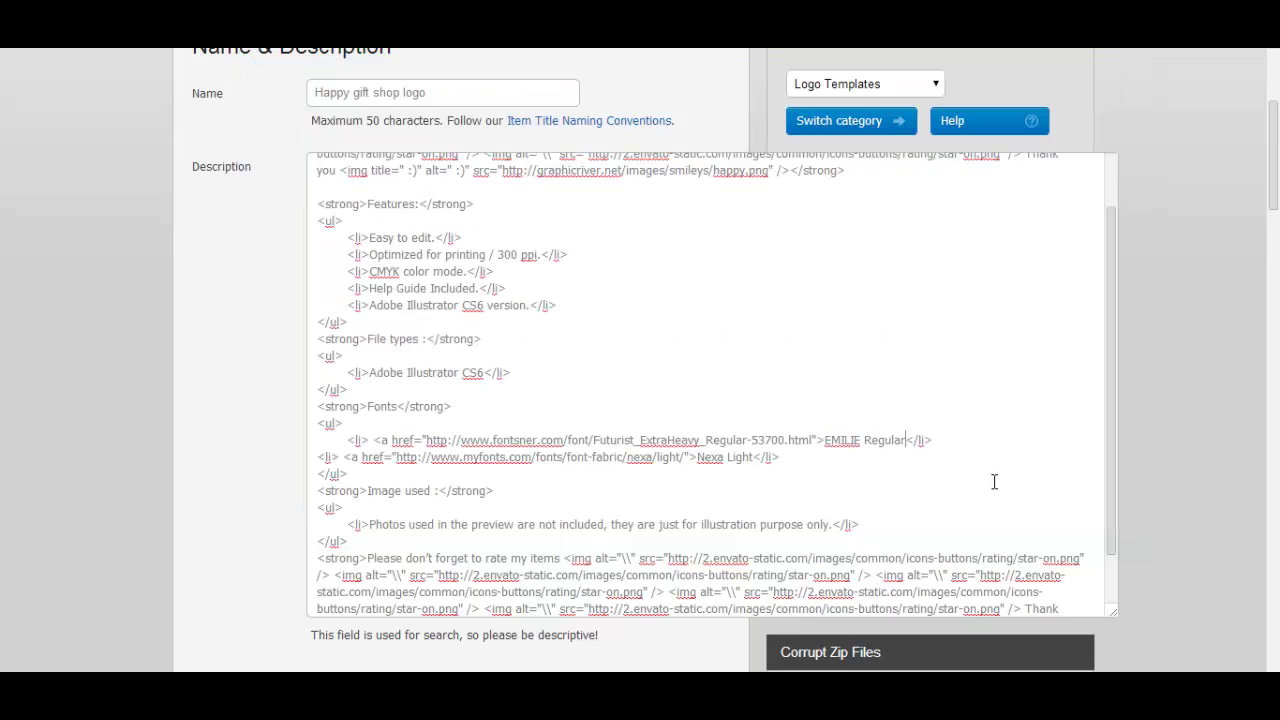
# Replace the Nexa Light credit with Futura Book BT and its fontsner URL
pyautogui.hotkey('alt', 'Tab')
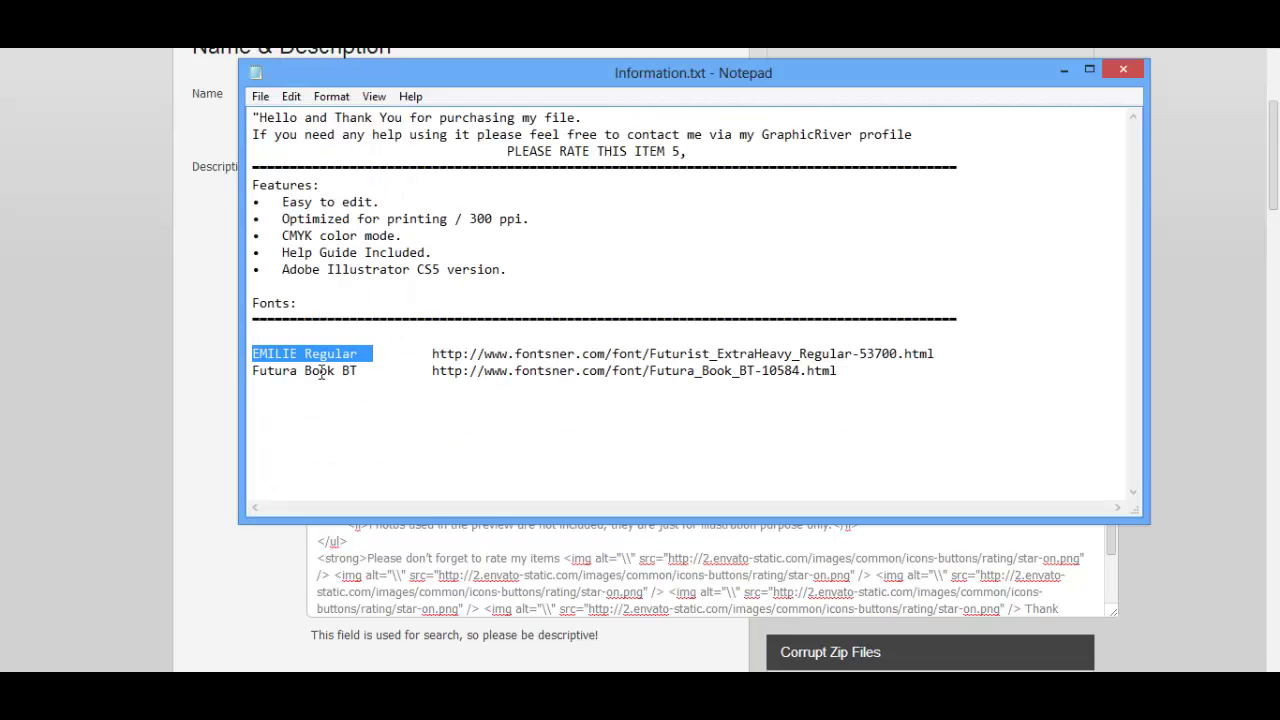
pyautogui.moveTo(373, 371); pyautogui.dragTo(207, 372)
pyautogui.hotkey('ctrl', 'c')
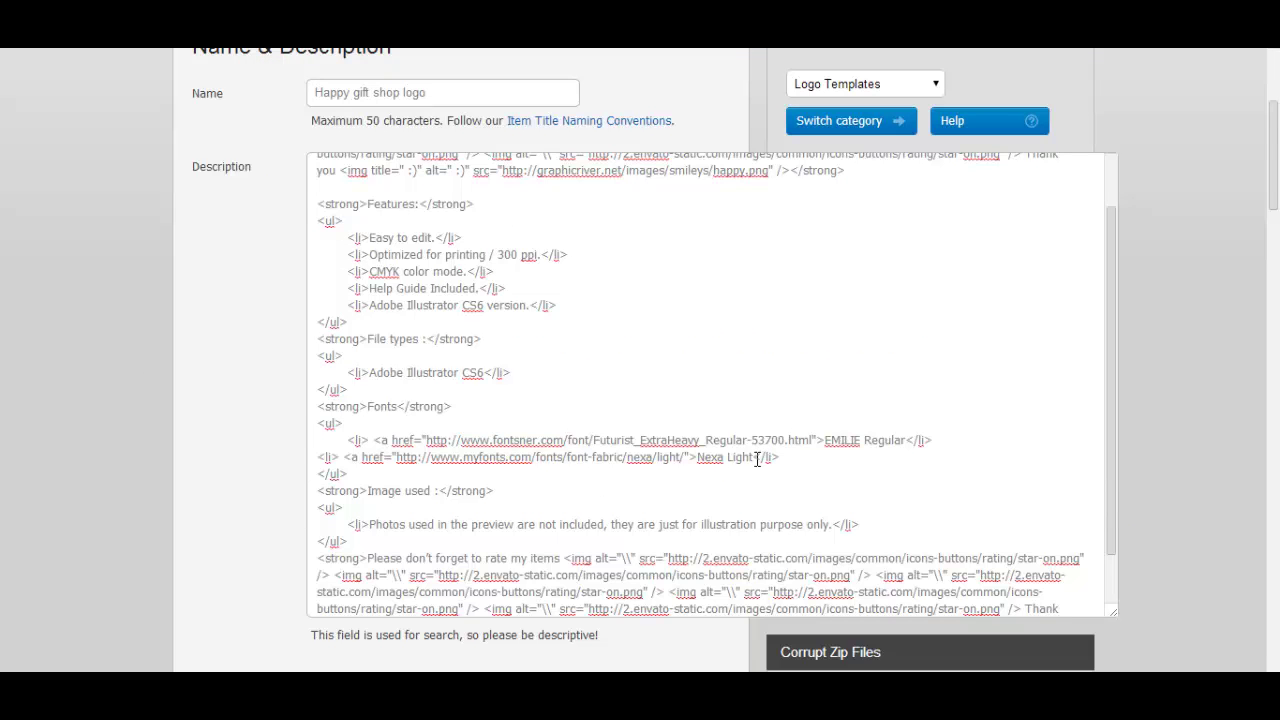
pyautogui.moveTo(759, 457); pyautogui.dragTo(697, 457)
pyautogui.hotkey('ctrl', 'v')
pyautogui.hotkey('alt', 'Tab')
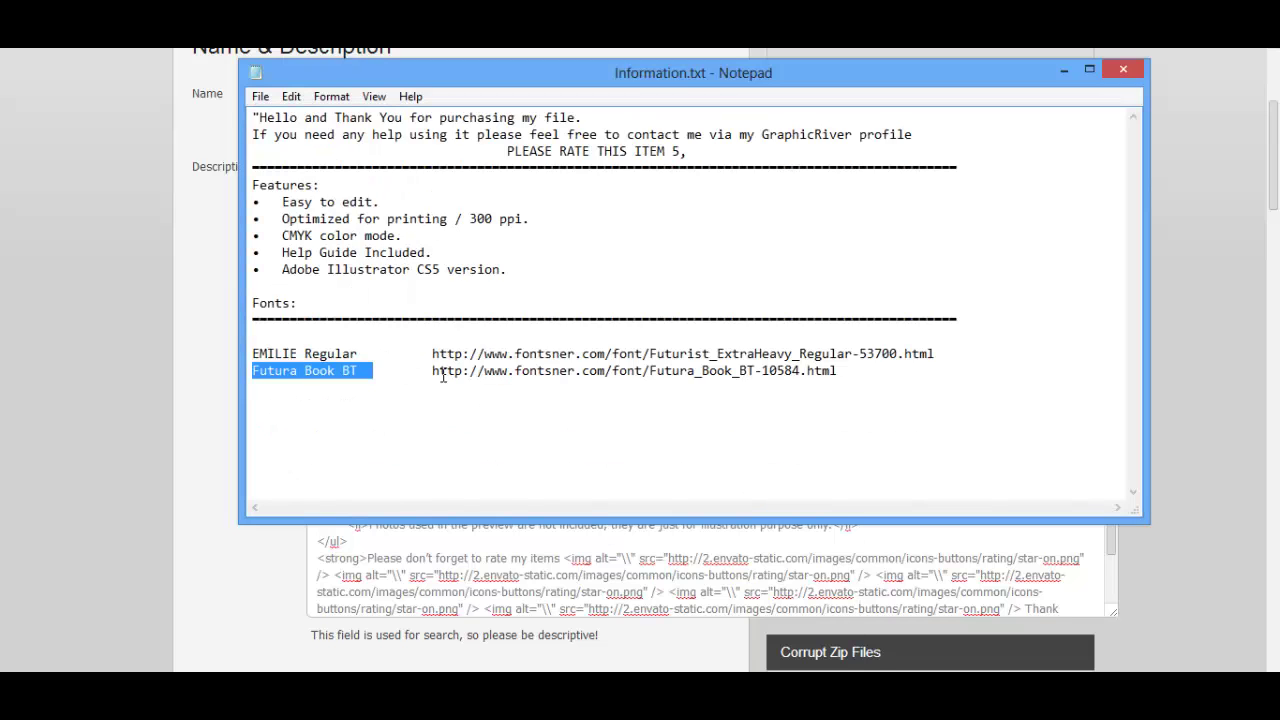
pyautogui.moveTo(433, 371); pyautogui.dragTo(941, 379)
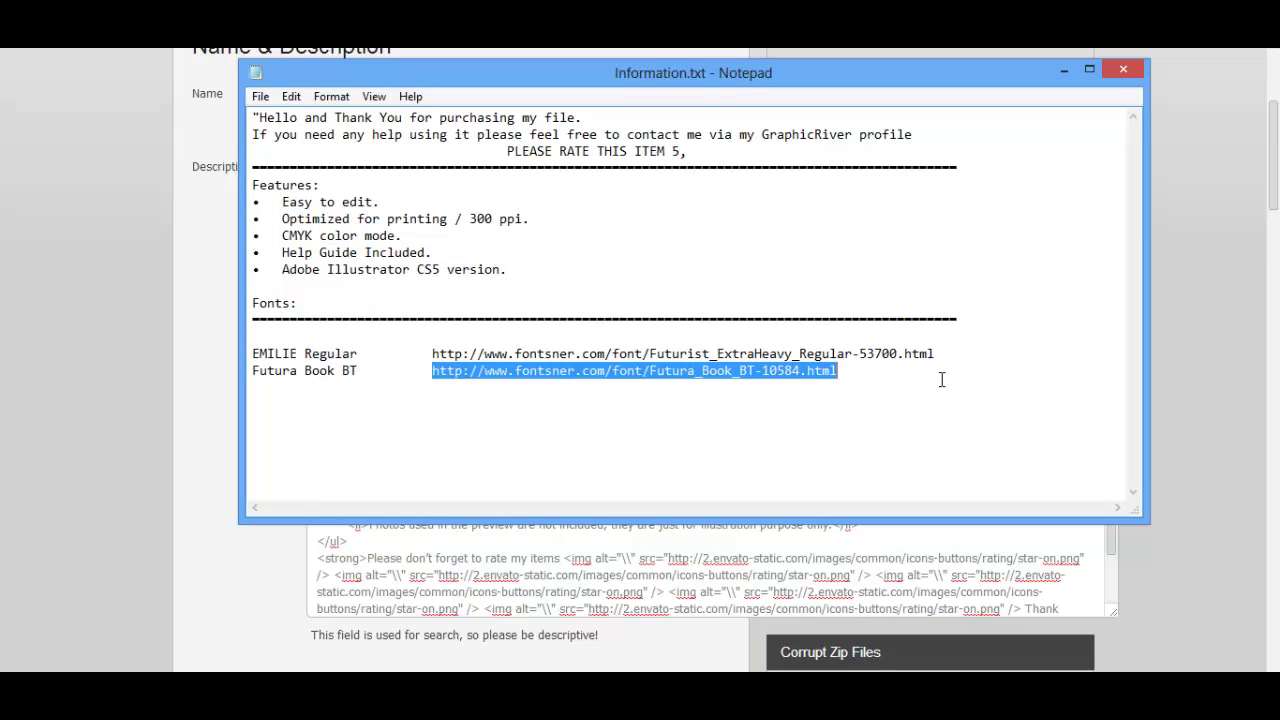
pyautogui.hotkey('alt', 'Tab')
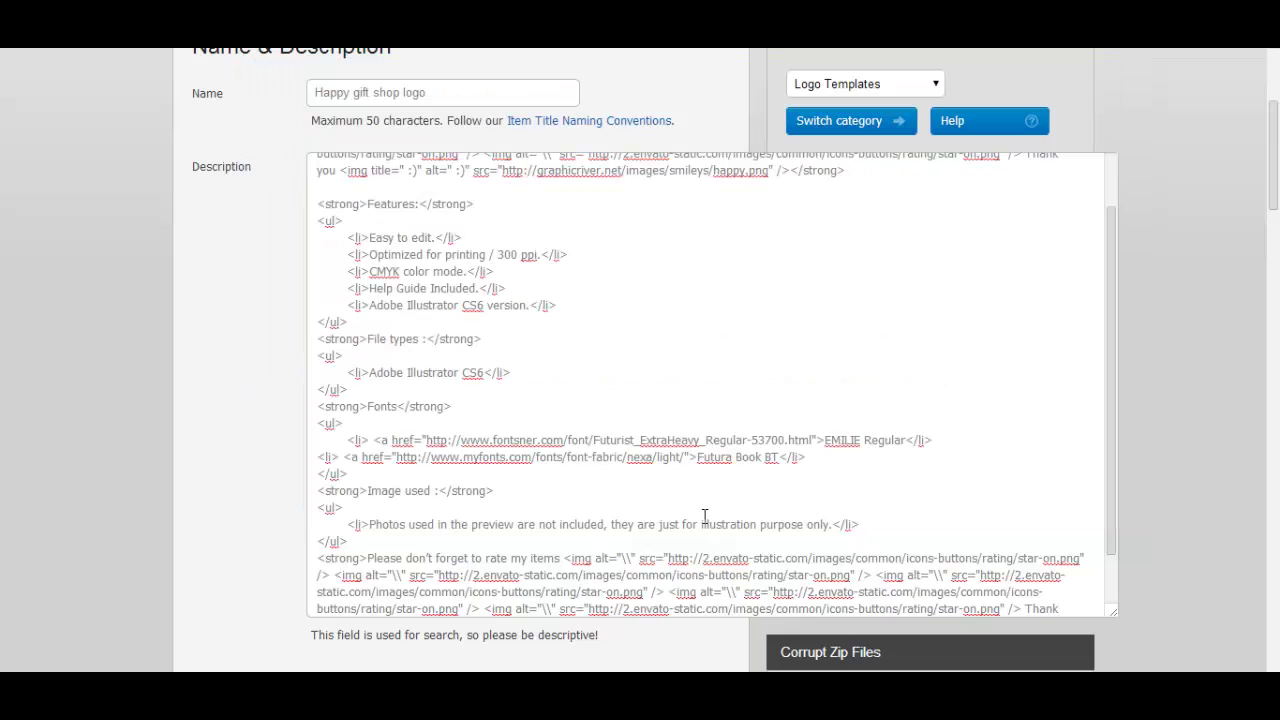
pyautogui.moveTo(684, 457); pyautogui.dragTo(392, 457)
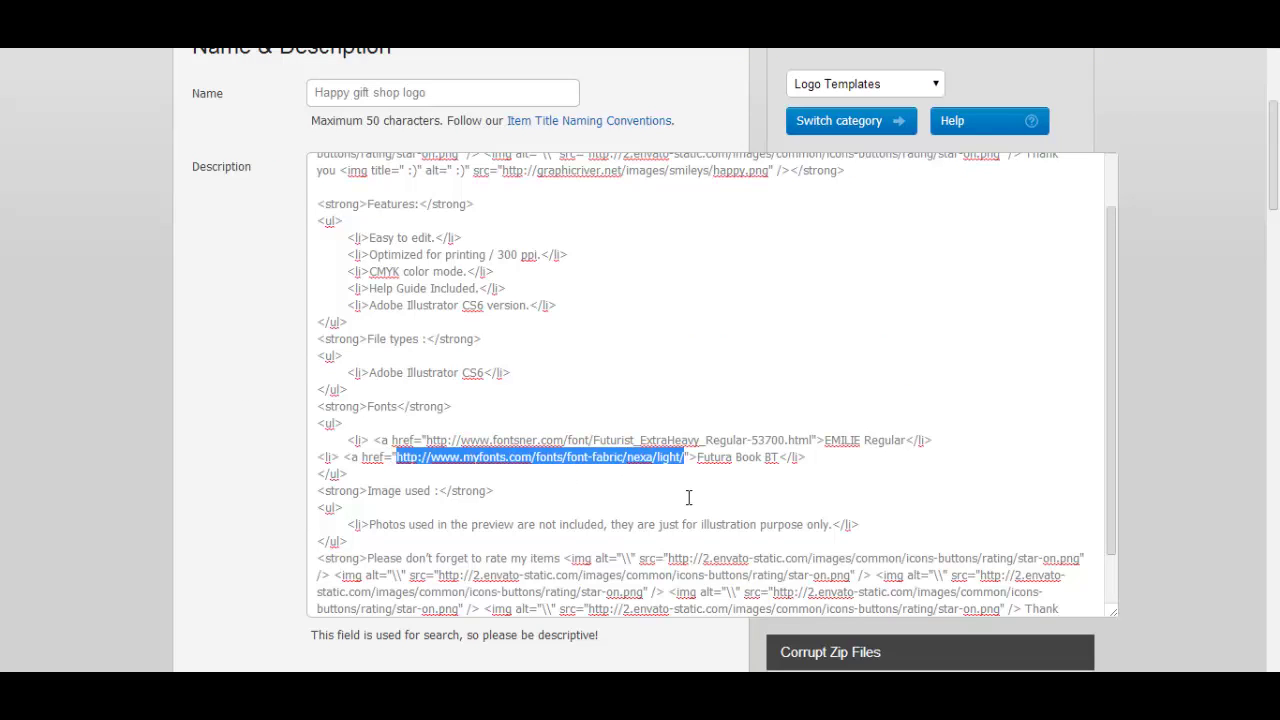
pyautogui.write('http://www.fontsner.com/font/Futura_Book_BT-10584.html')
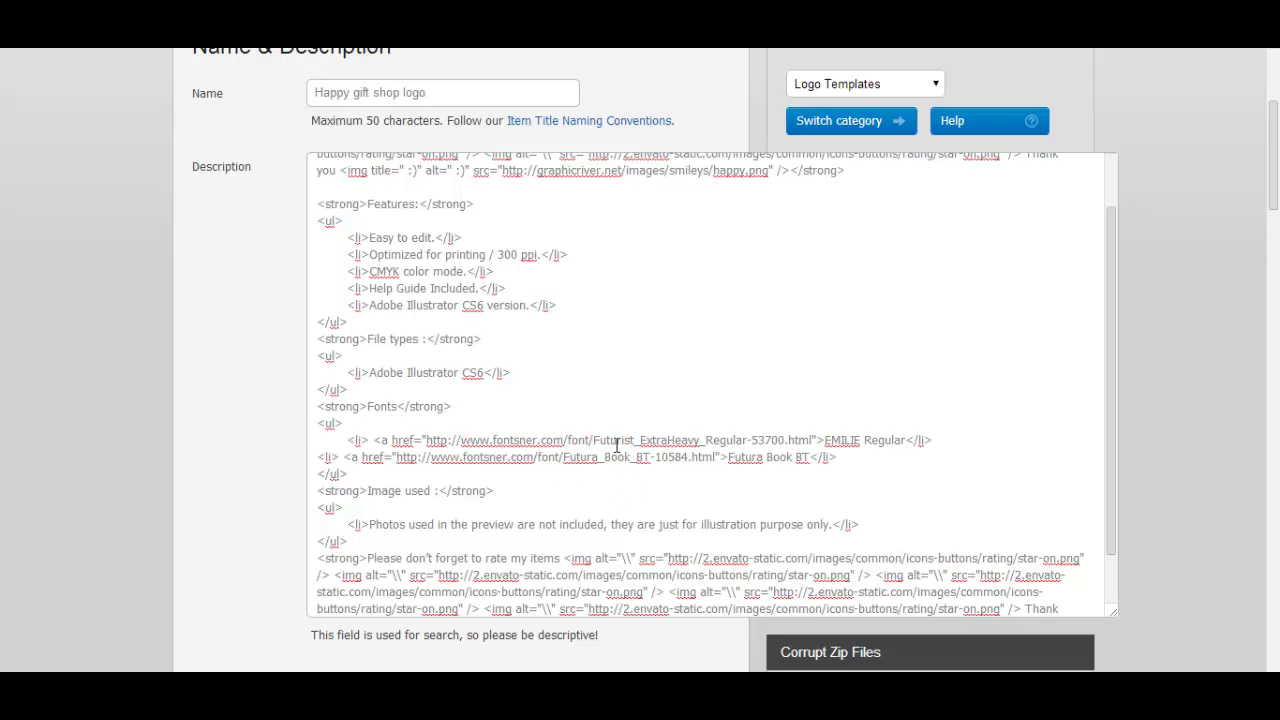
pyautogui.scroll(-1, 617, 444)
pyautogui.scroll(-3, 617, 444)
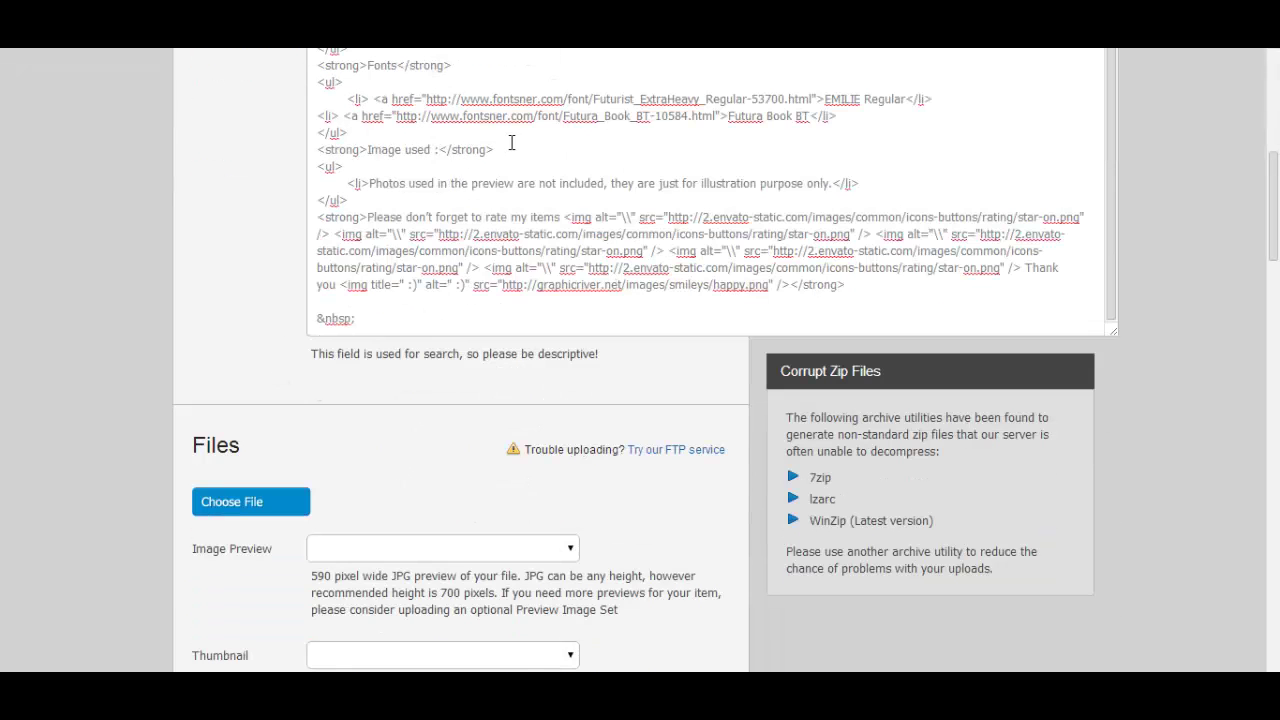
pyautogui.scroll(1, 251, 270)
pyautogui.scroll(-4, 260, 250)
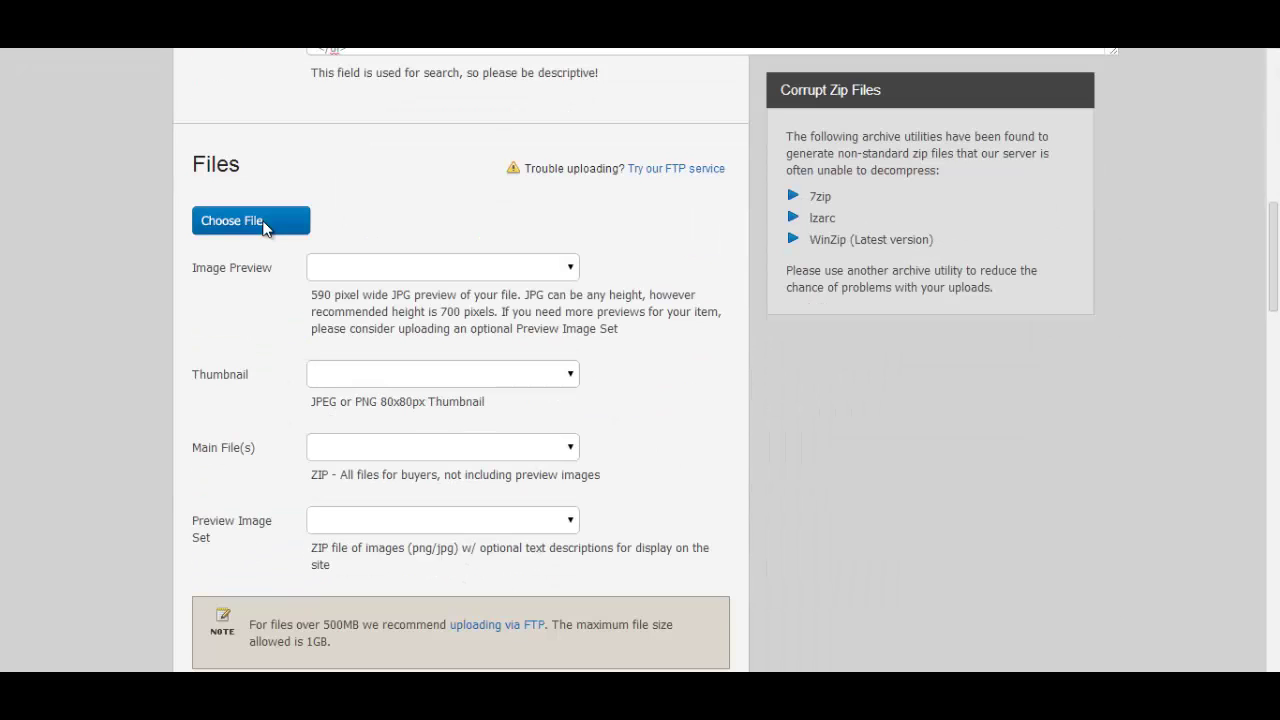
# In the file picker, navigate to GraphicRiver > Upload > Happy gift shop
pyautogui.click(265, 228)
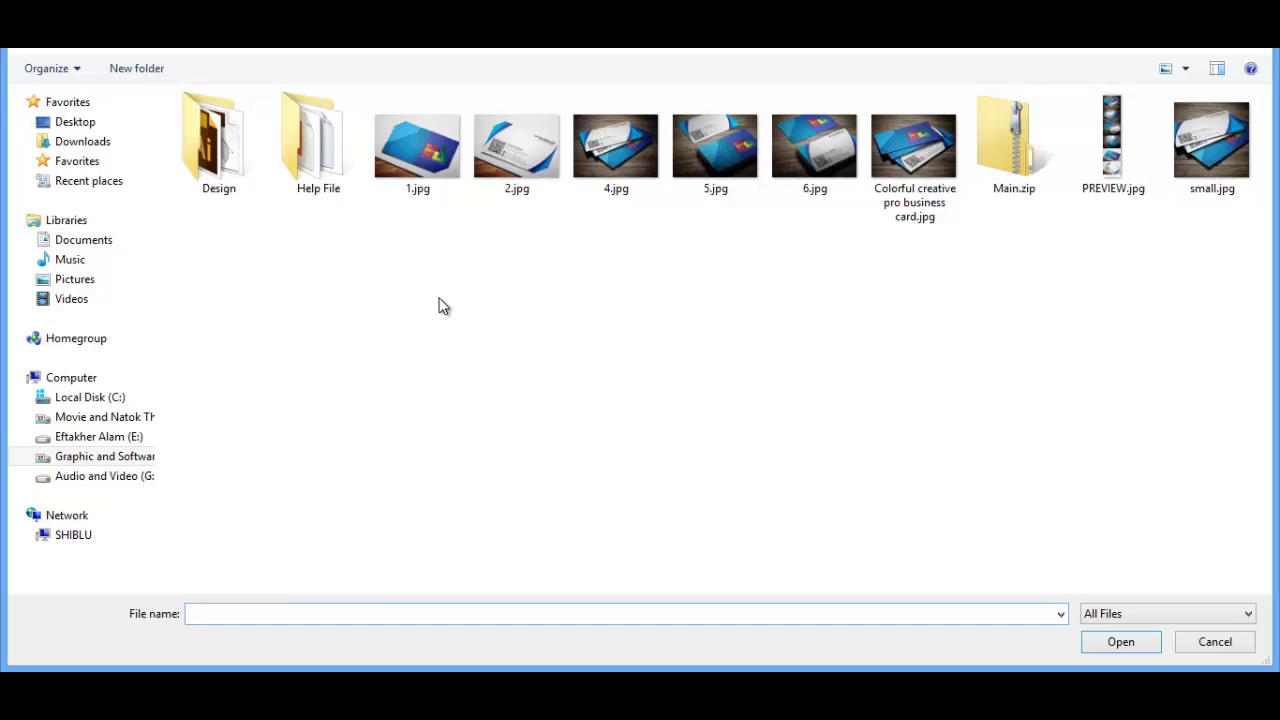
pyautogui.hotkey('alt', 'Up')
pyautogui.hotkey('alt', 'Up')
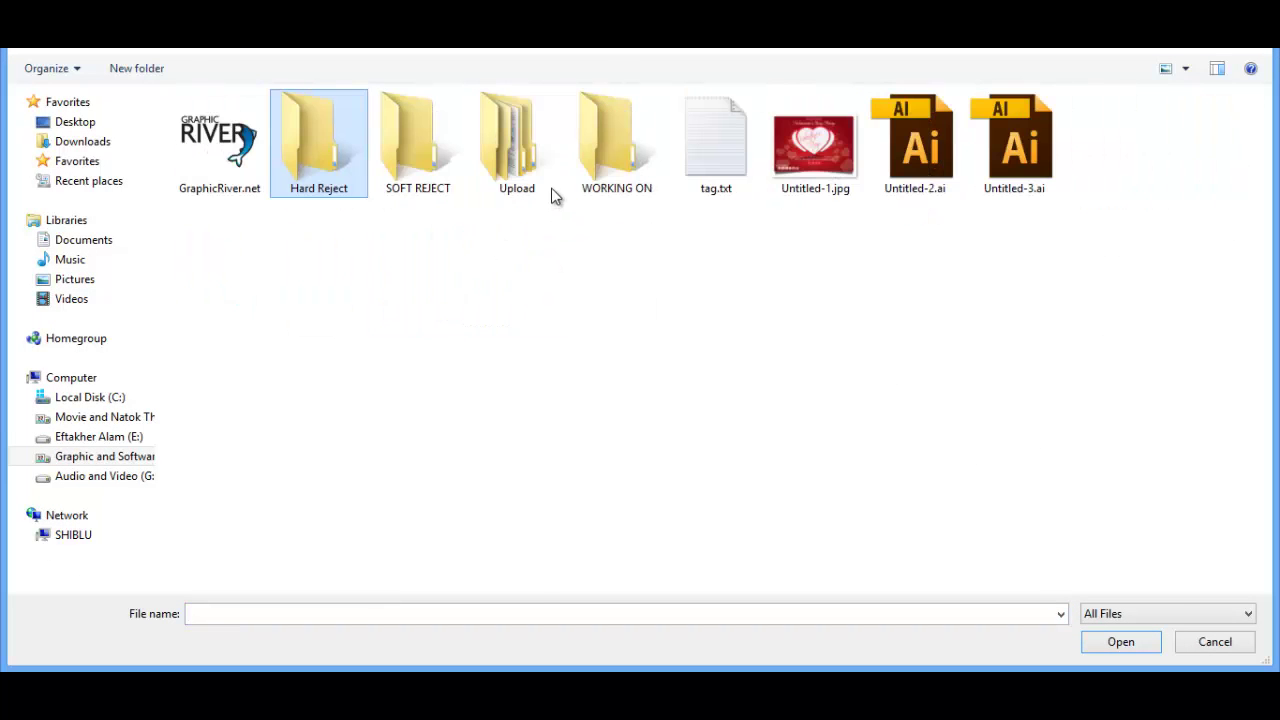
pyautogui.hotkey('alt', 'Up')
pyautogui.hotkey('alt', 'Left')
pyautogui.click(605, 170)
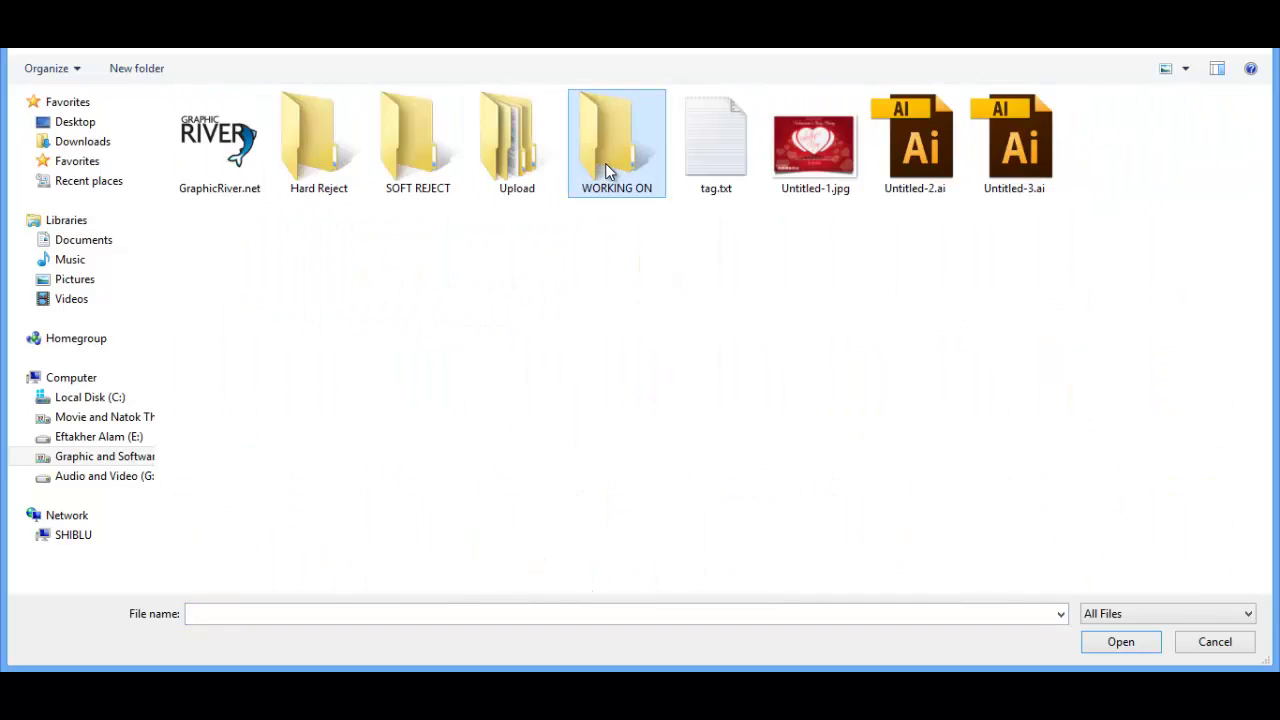
pyautogui.doubleClick(605, 170)
pyautogui.hotkey('alt', 'Up')
pyautogui.doubleClick(471, 163)
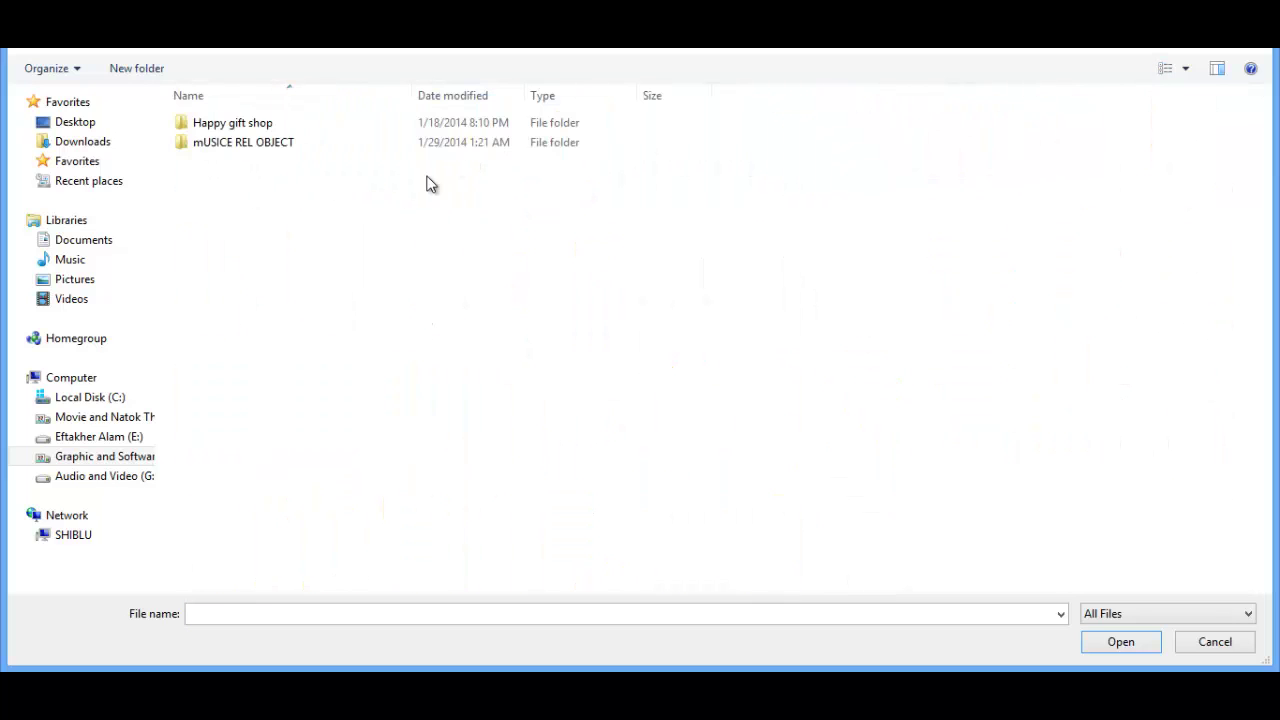
pyautogui.doubleClick(279, 126)
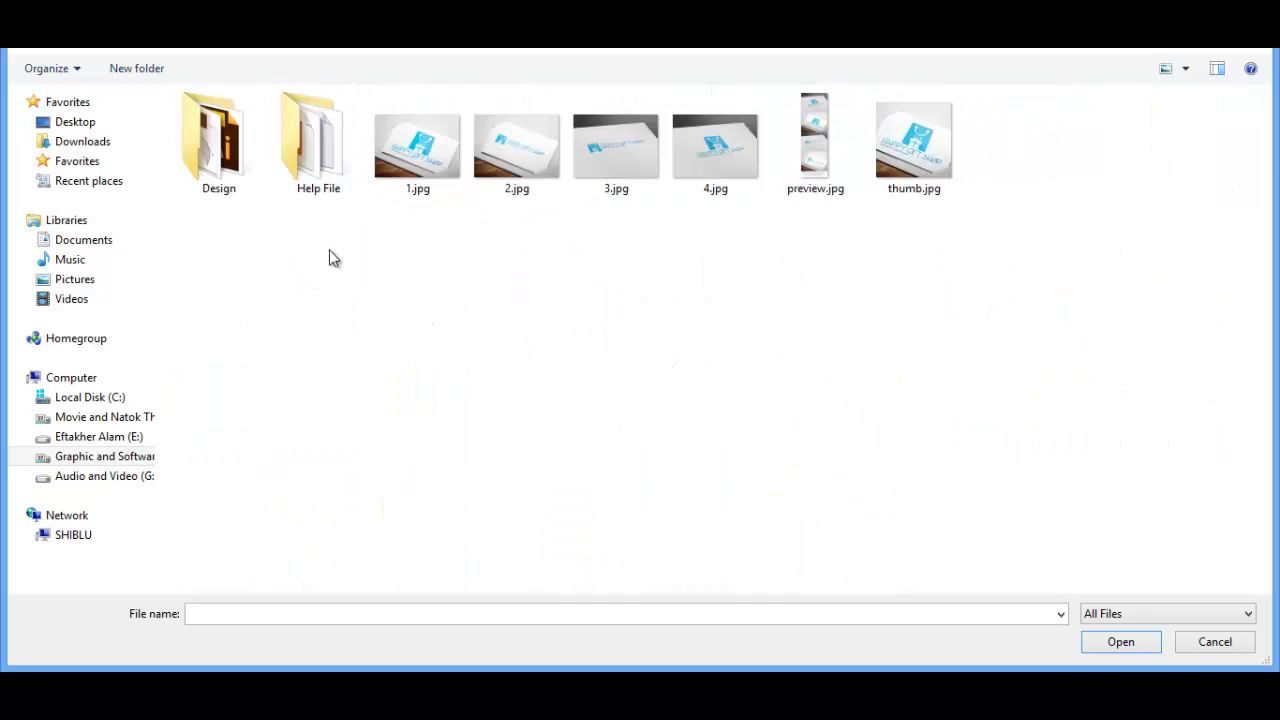
# Check the Design folder's contents, logo.eps and logo.ai
pyautogui.moveTo(329, 251); pyautogui.dragTo(230, 95)
pyautogui.rightClick(231, 127)
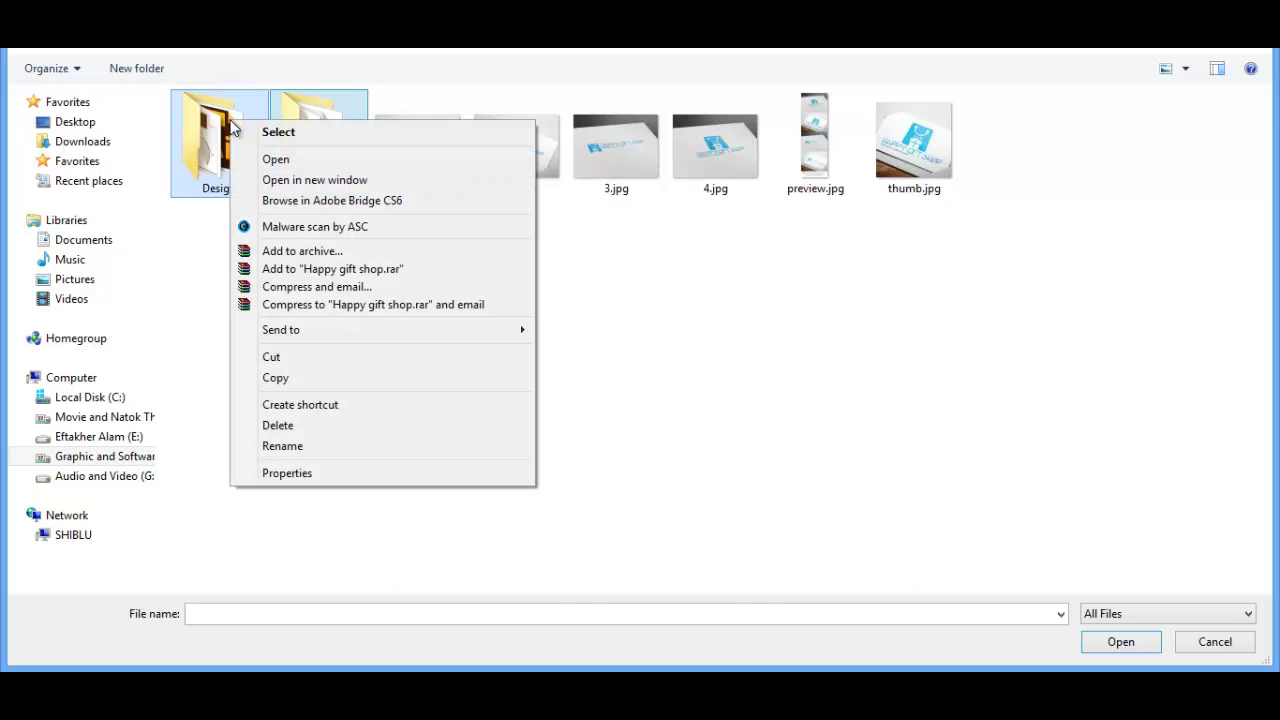
pyautogui.click(656, 306)
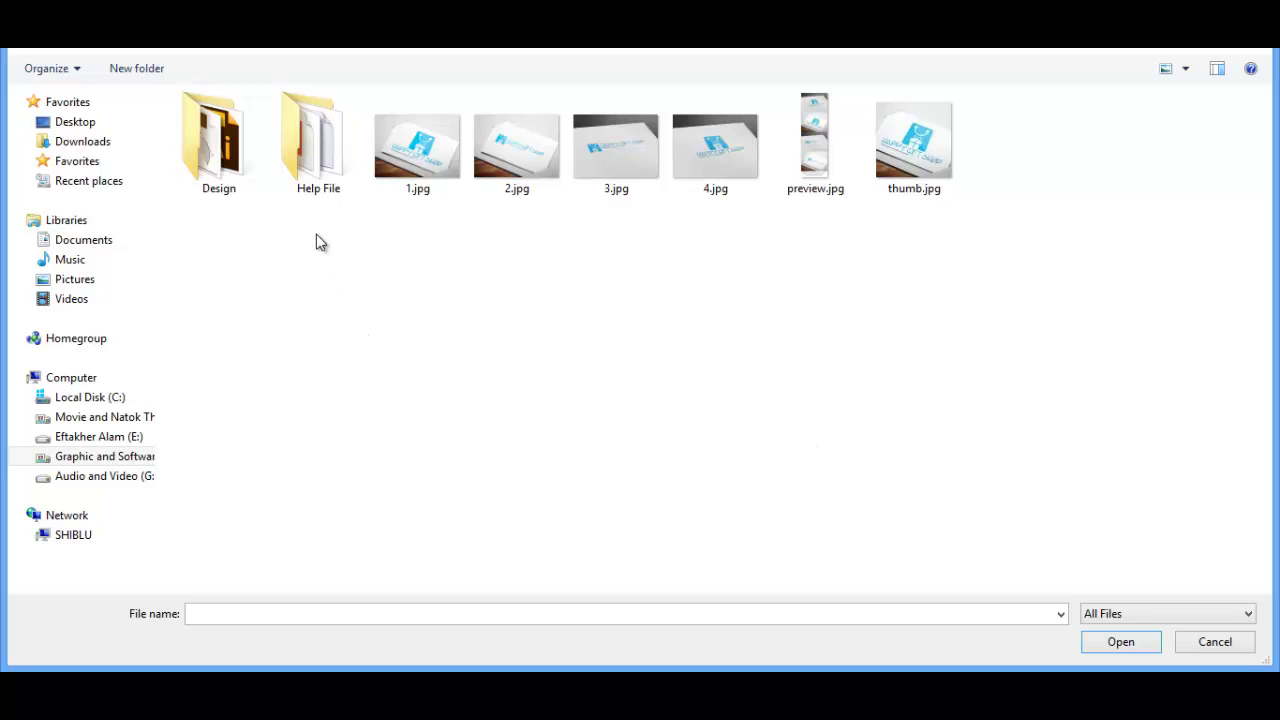
pyautogui.moveTo(317, 233); pyautogui.dragTo(306, 300)
pyautogui.doubleClick(230, 172)
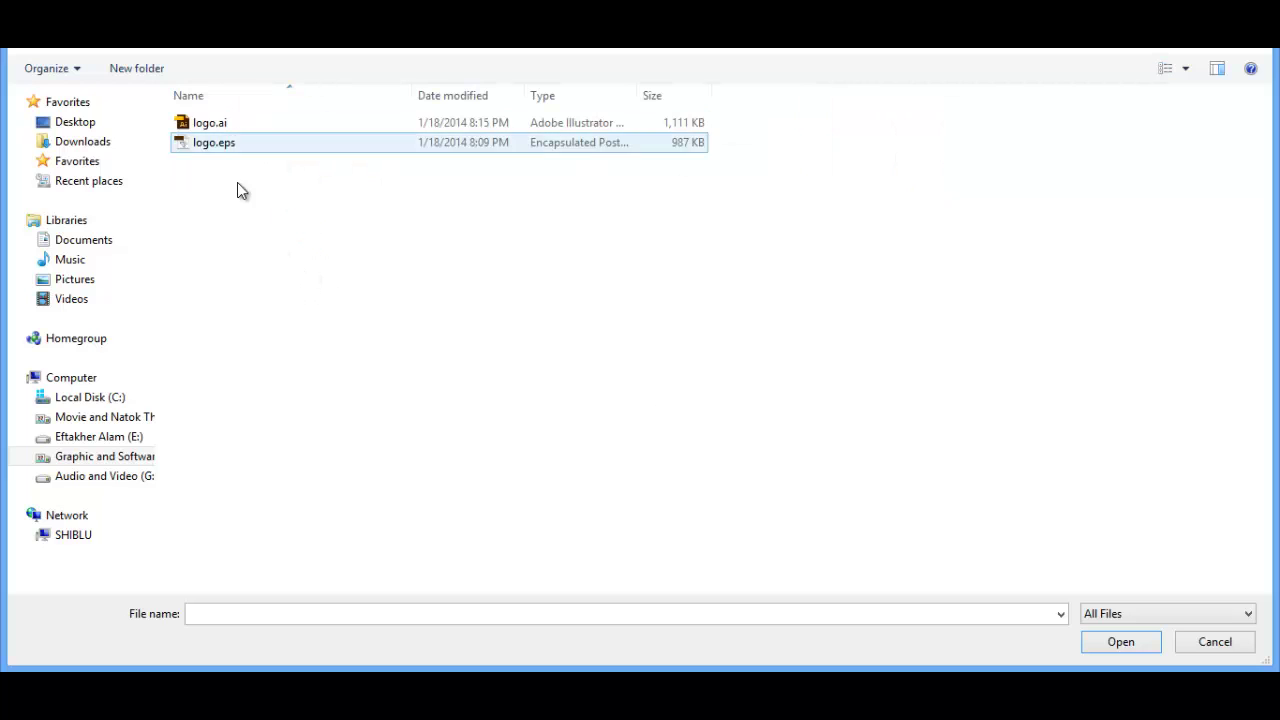
pyautogui.press('BackSpace')
pyautogui.doubleClick(230, 176)
pyautogui.click(237, 142)
pyautogui.click(243, 124)
pyautogui.press('BackSpace')
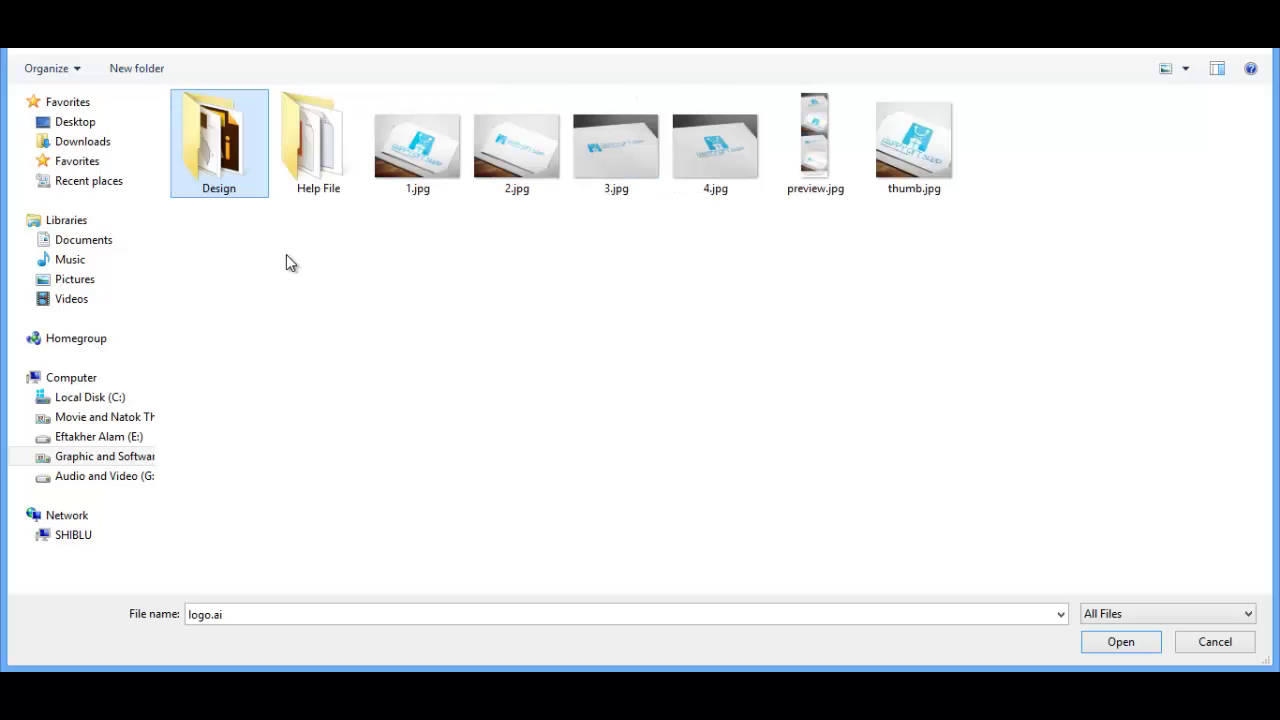
# Check the Help File folder's help text.pdf and Information.txt, then go back
pyautogui.doubleClick(305, 148)
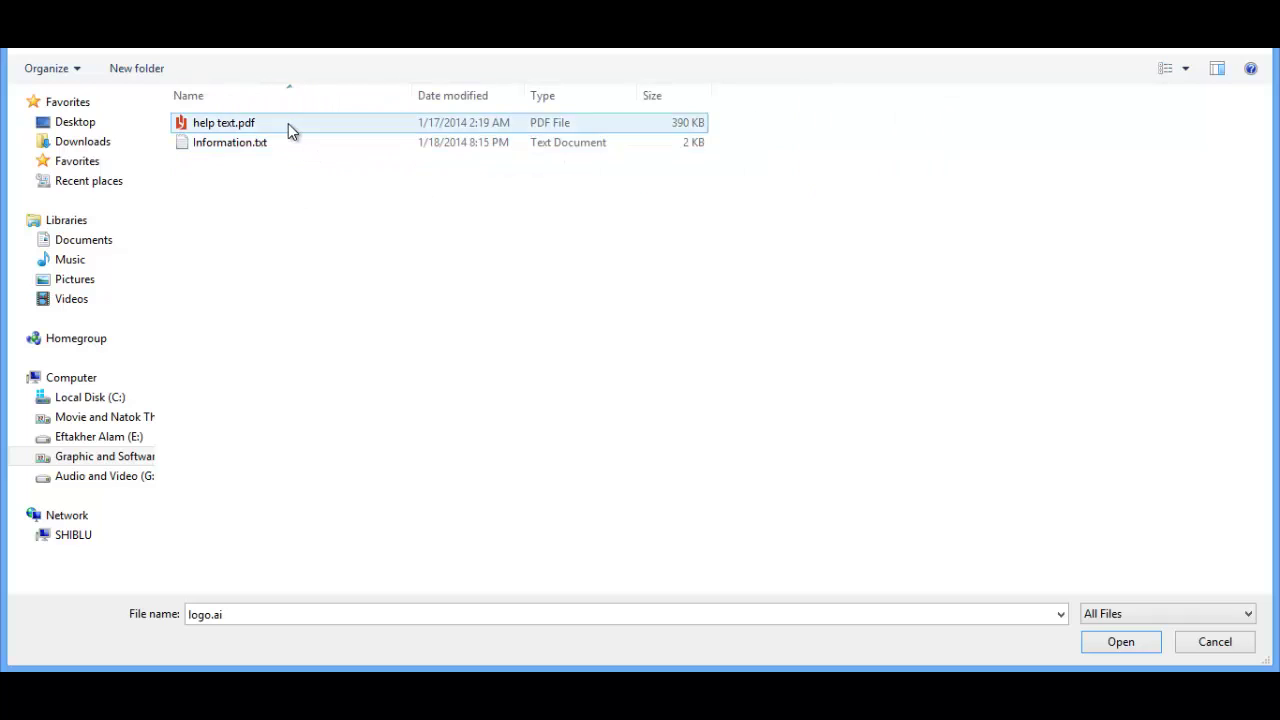
pyautogui.click(288, 123)
pyautogui.click(266, 145)
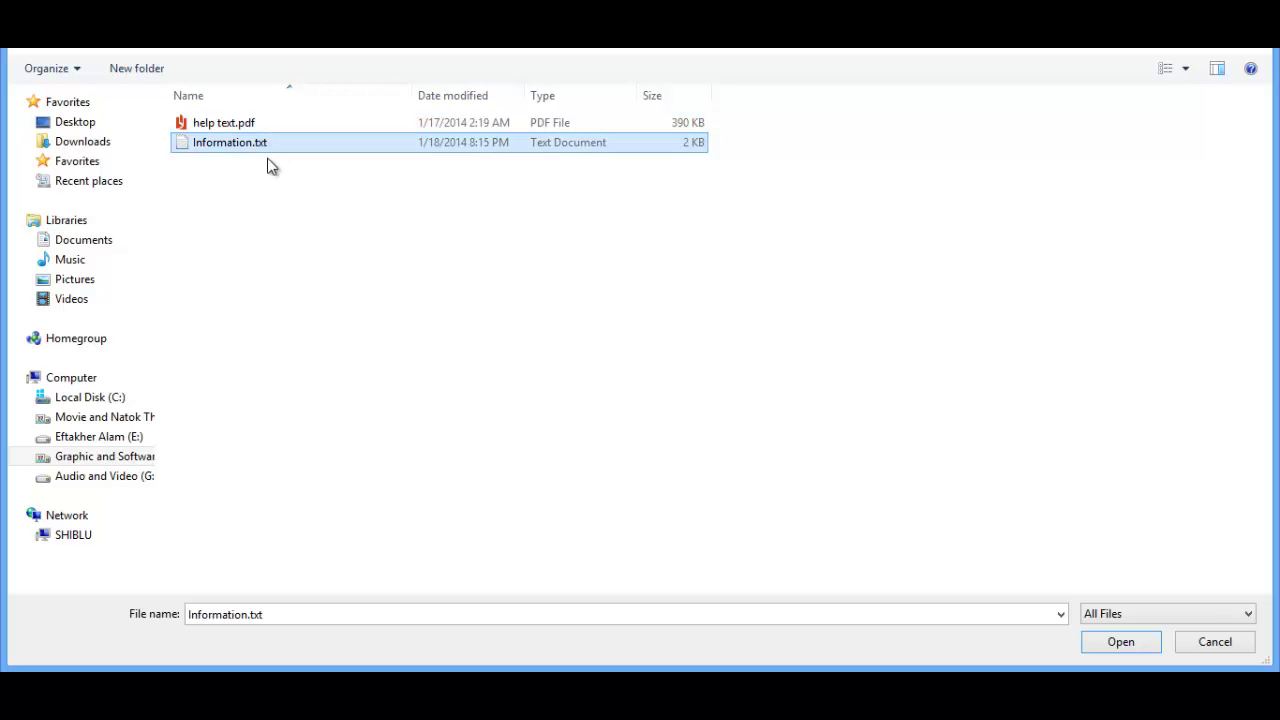
pyautogui.click(306, 264)
pyautogui.press('BackSpace')
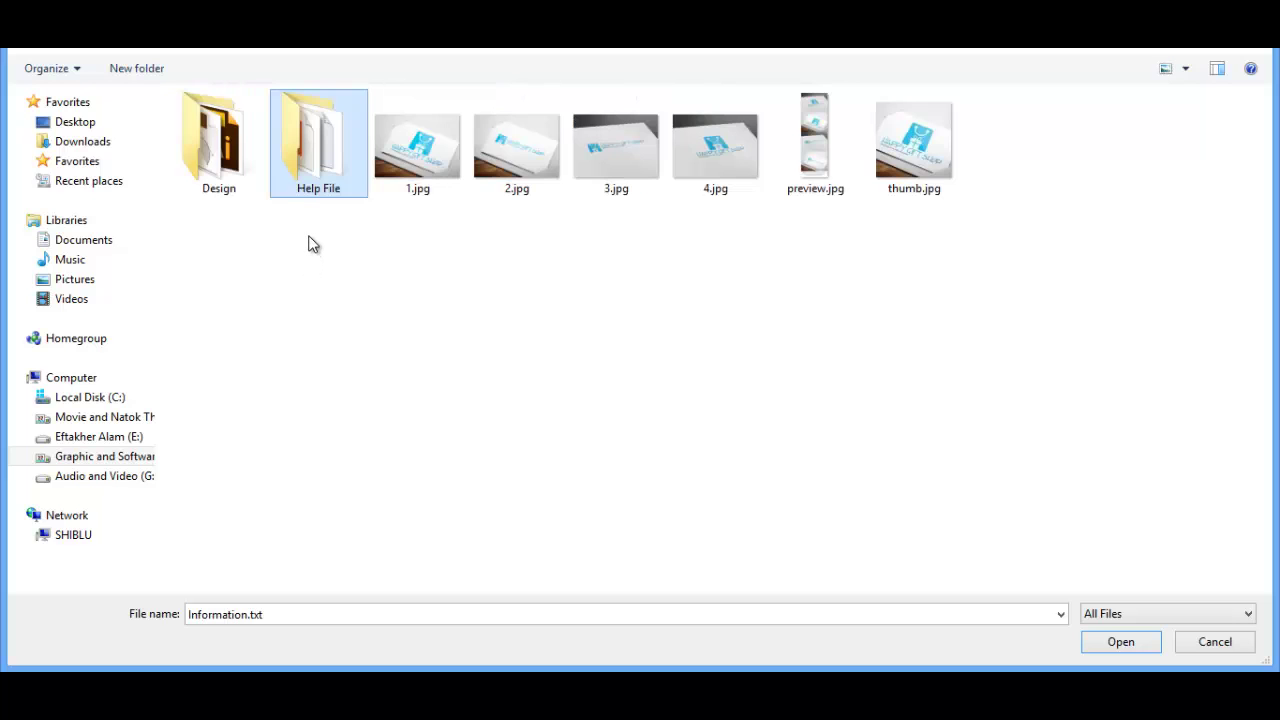
# Compress the Design and Help File folders into a zip archive named Main.zip
pyautogui.moveTo(319, 237); pyautogui.dragTo(219, 145)
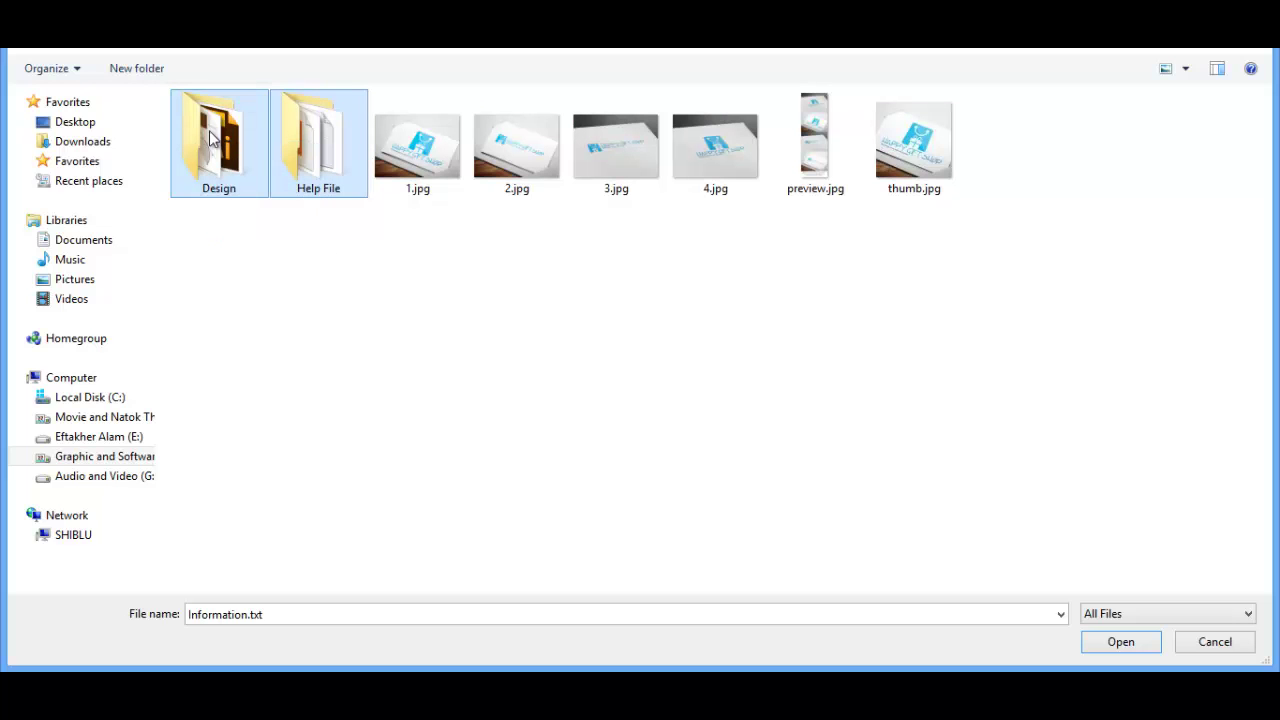
pyautogui.rightClick(217, 128)
pyautogui.moveTo(392, 343)
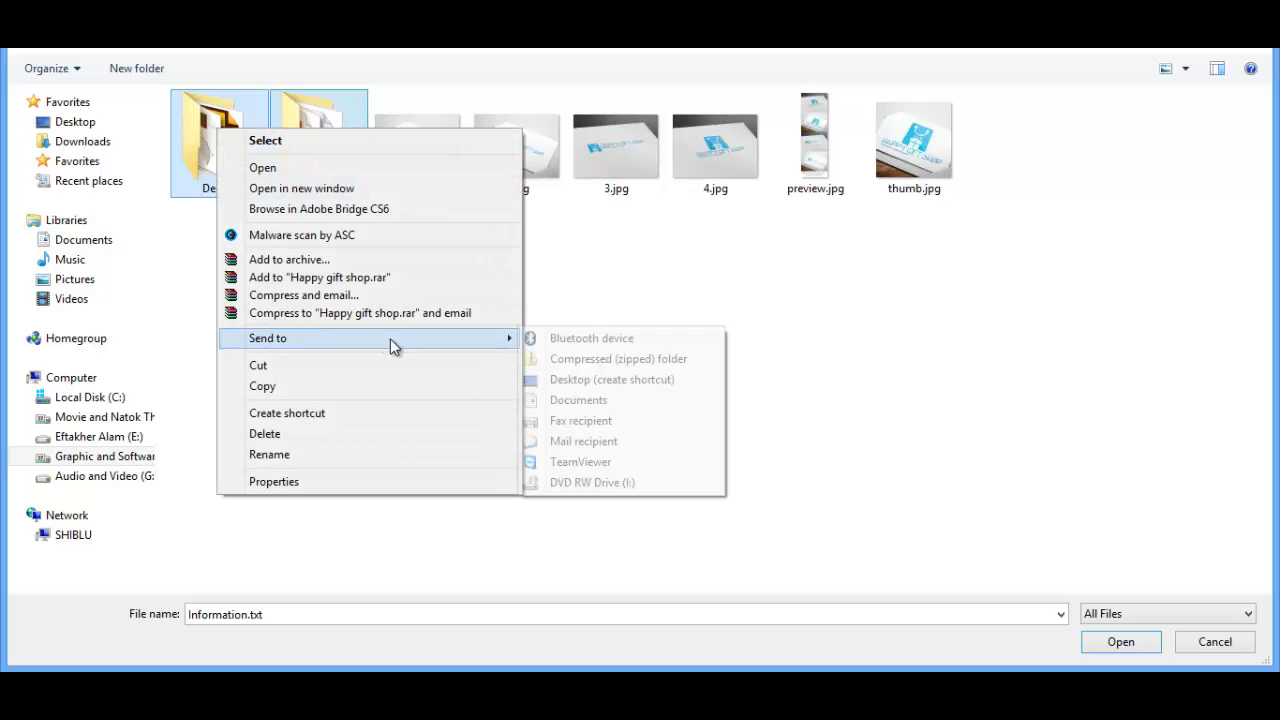
pyautogui.click(595, 362)
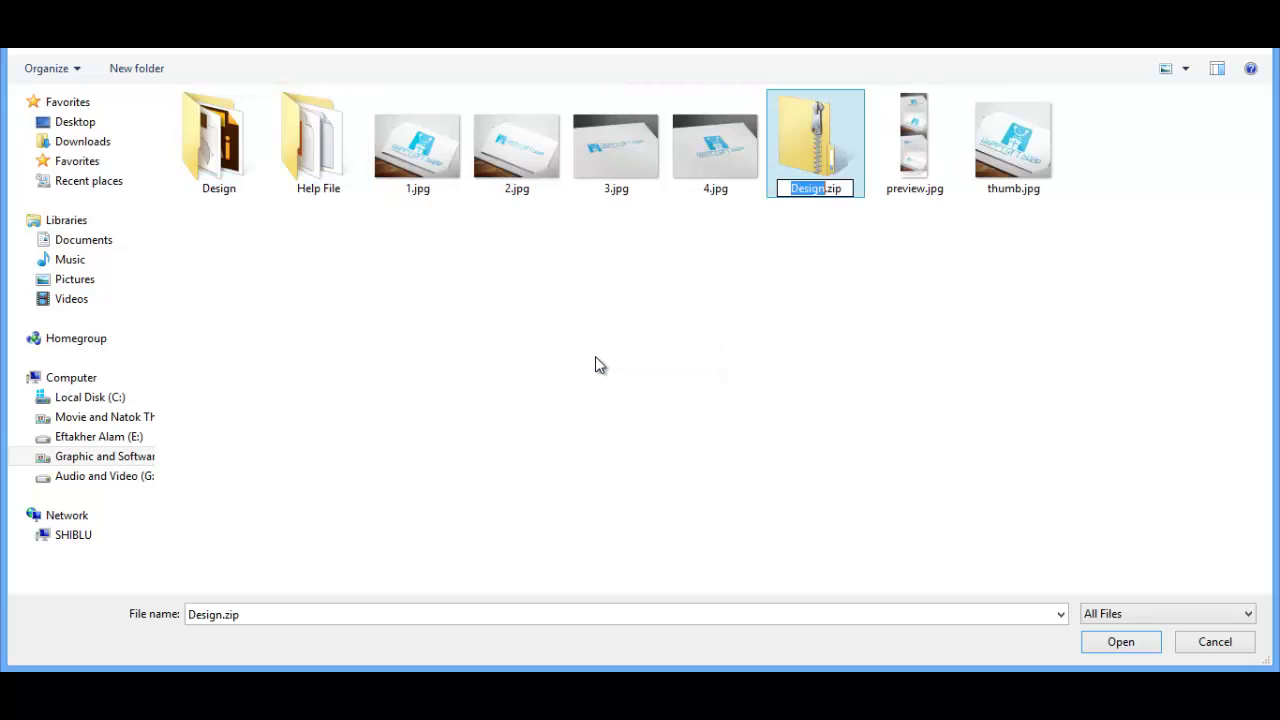
pyautogui.write('Ma')
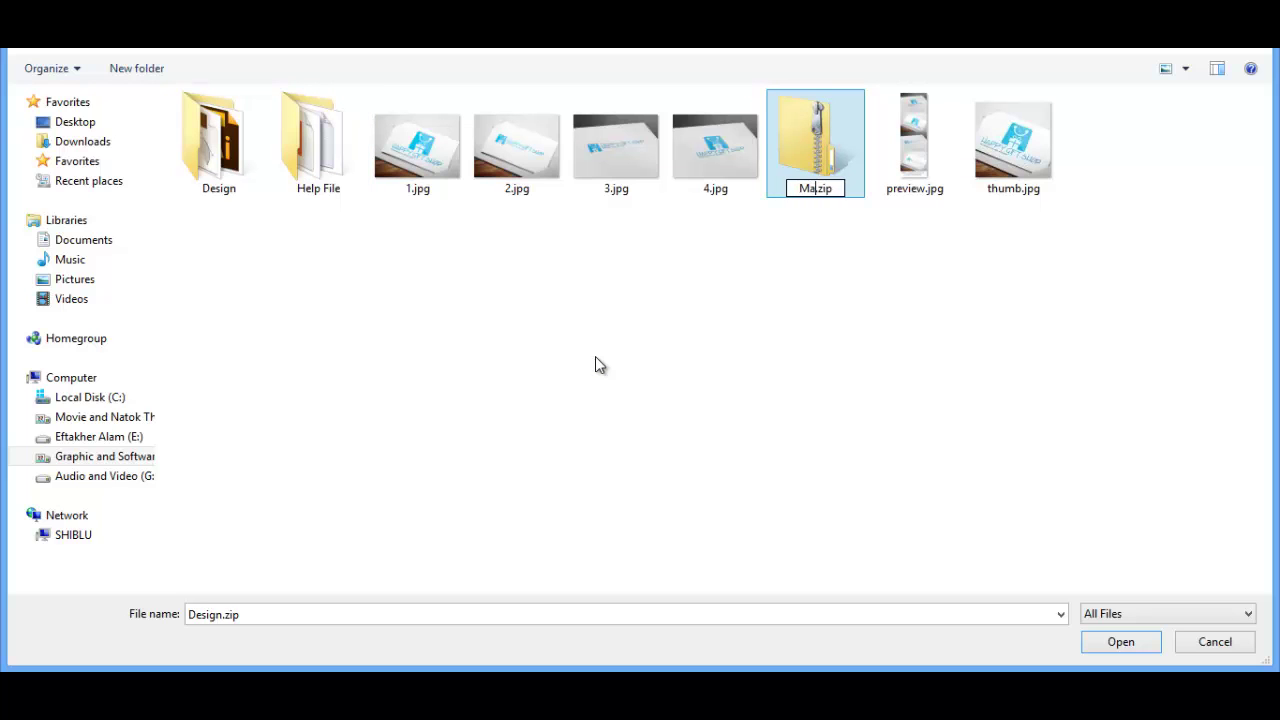
pyautogui.write('in')
pyautogui.press('Return')
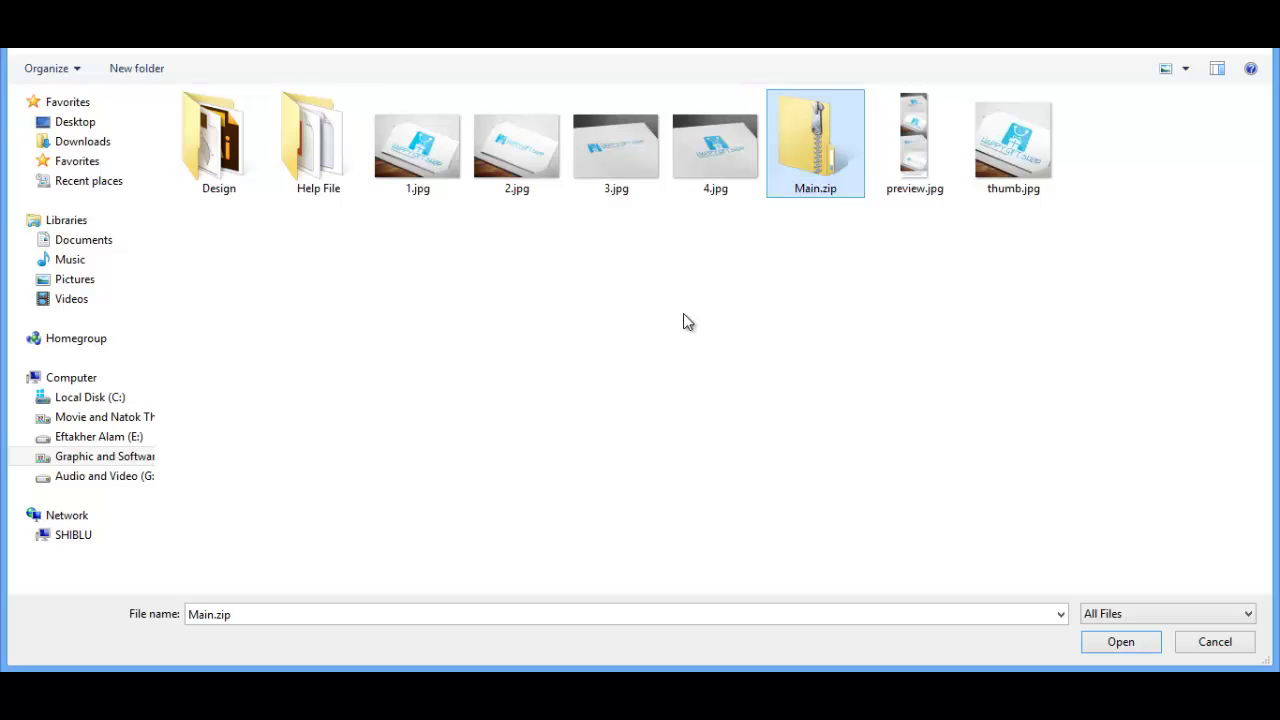
# Select Main.zip, preview.jpg and thumb.jpg and upload them
pyautogui.rightClick(838, 118)
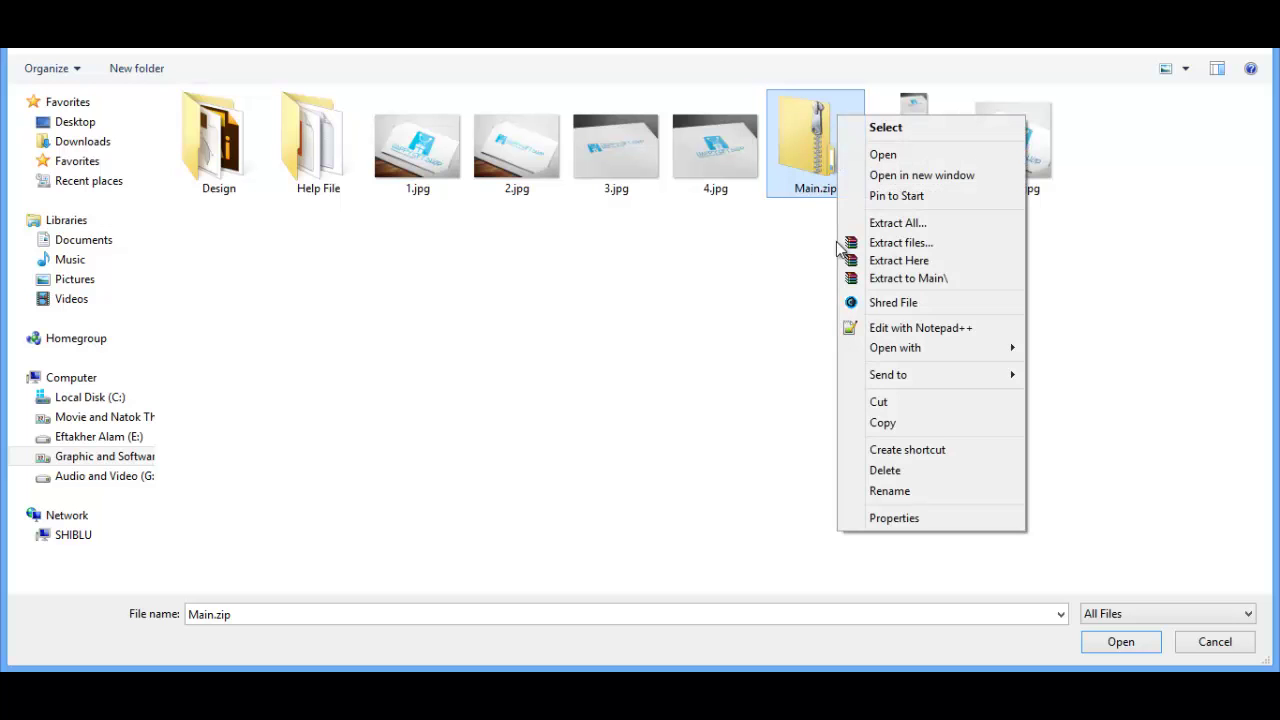
pyautogui.moveTo(892, 377)
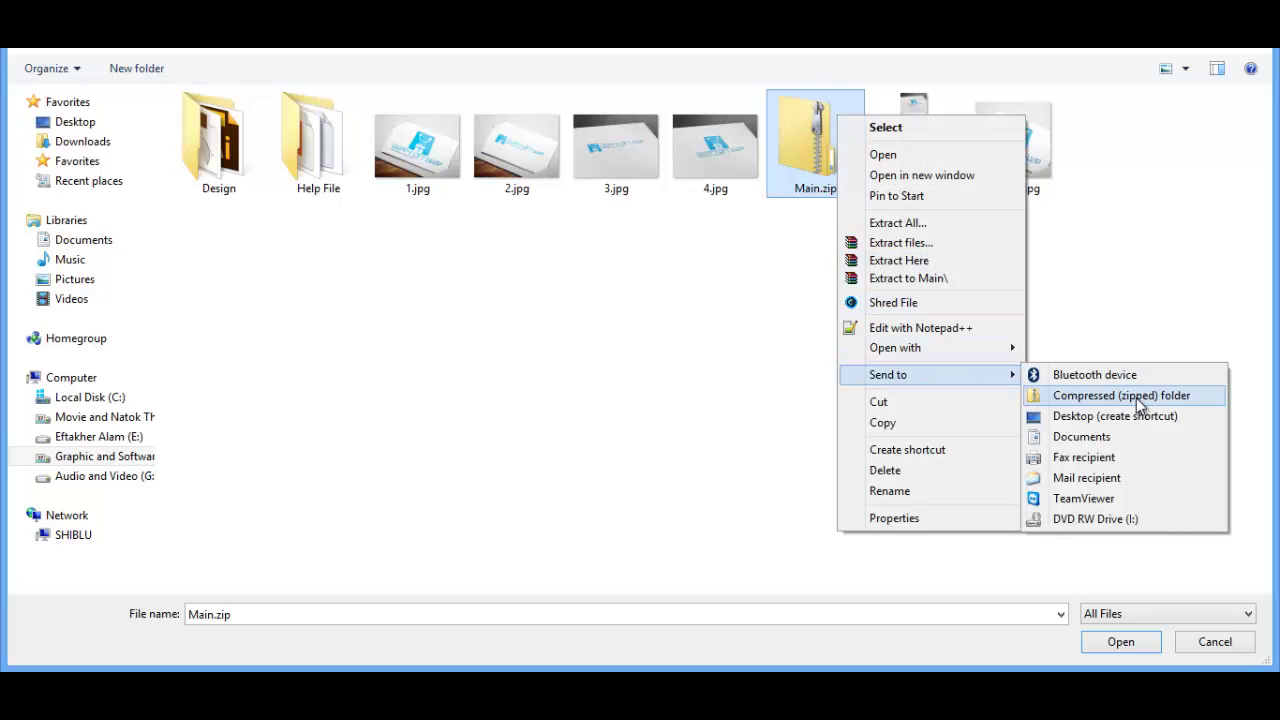
pyautogui.click(1110, 242)
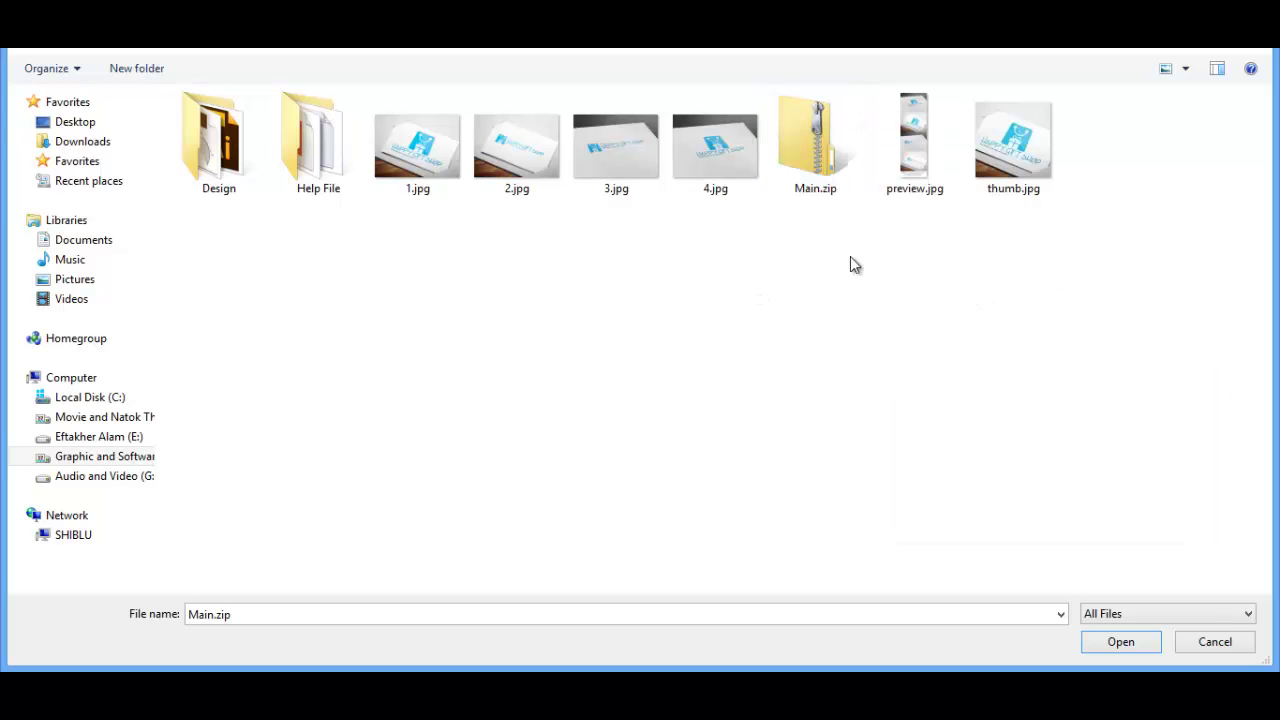
pyautogui.click(824, 152)
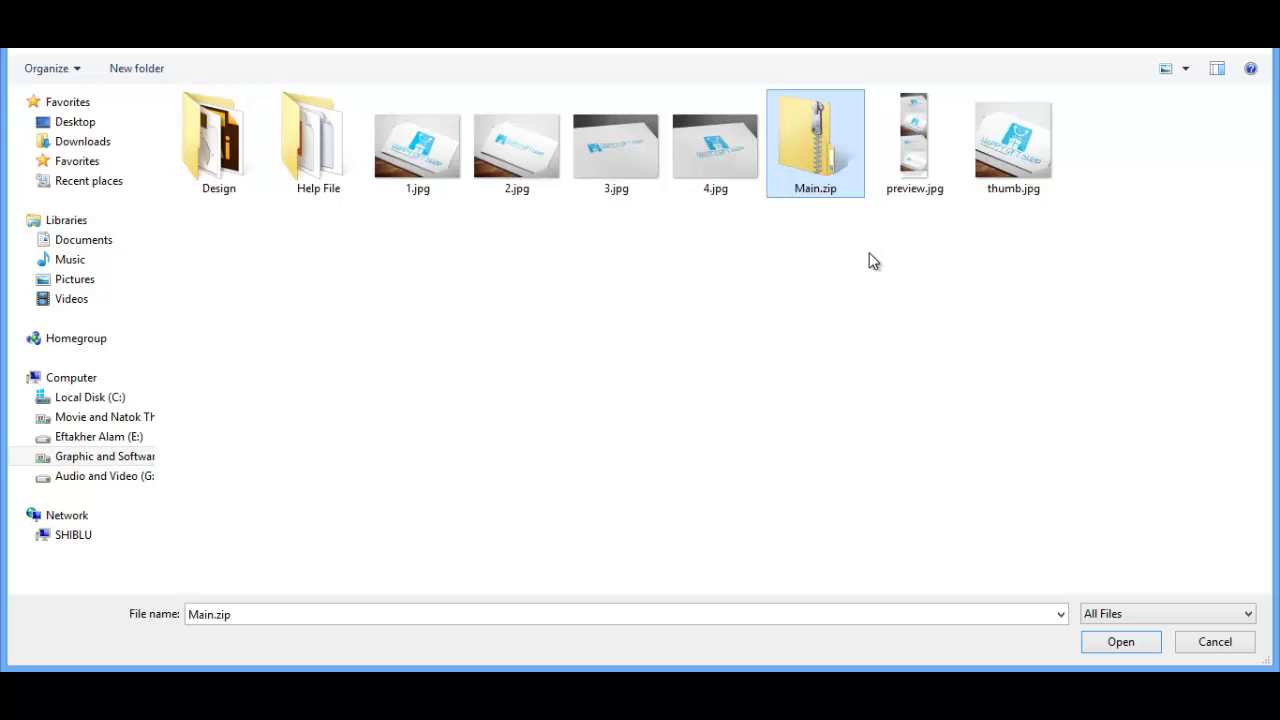
pyautogui.keyDown('ctrl'); pyautogui.click(919, 139); pyautogui.keyUp('ctrl')
pyautogui.keyDown('ctrl'); pyautogui.click(1029, 120); pyautogui.keyUp('ctrl')
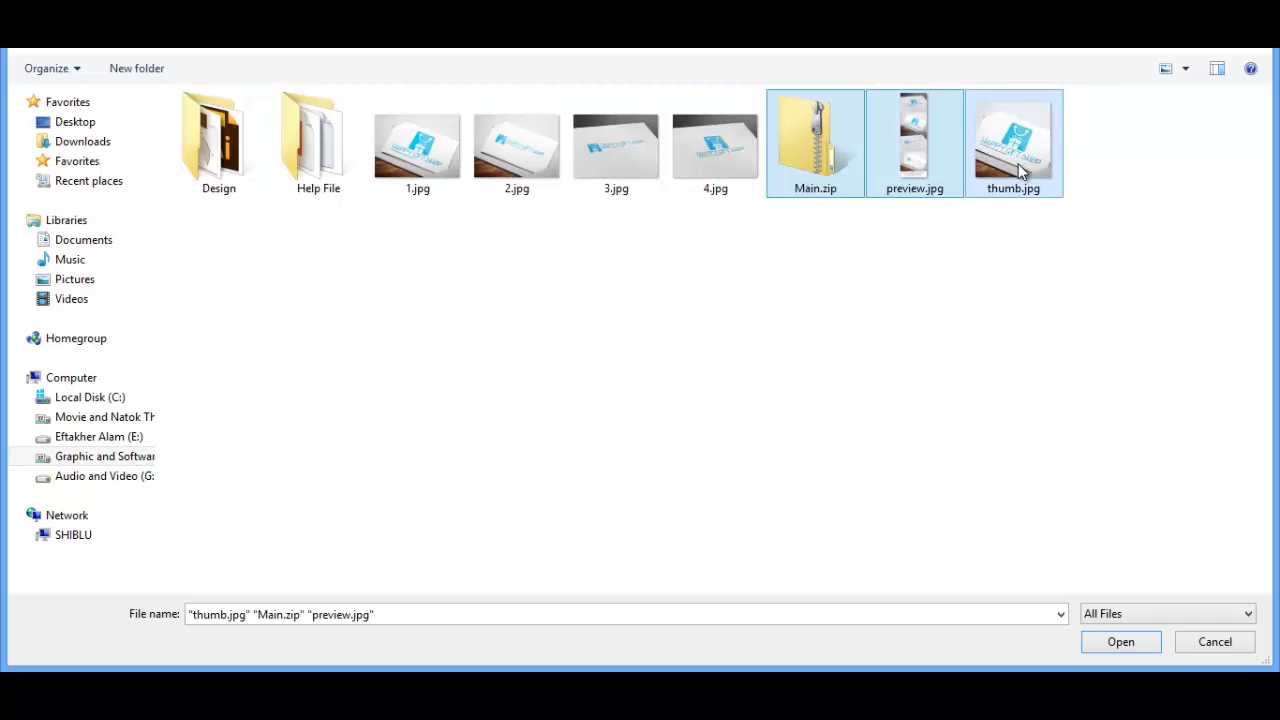
pyautogui.click(1117, 642)
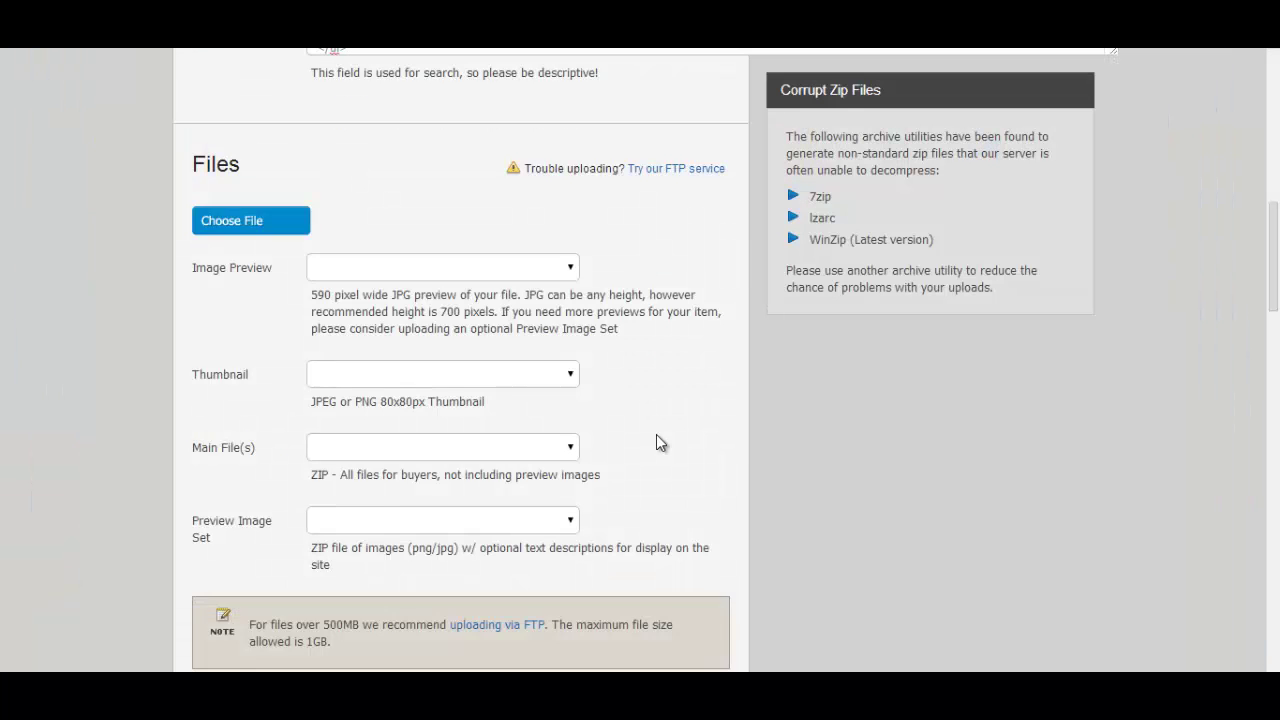
# Select 1.jpg to 4.jpg in the file picker, then cancel without adding them
pyautogui.scroll(-1, 503, 254)
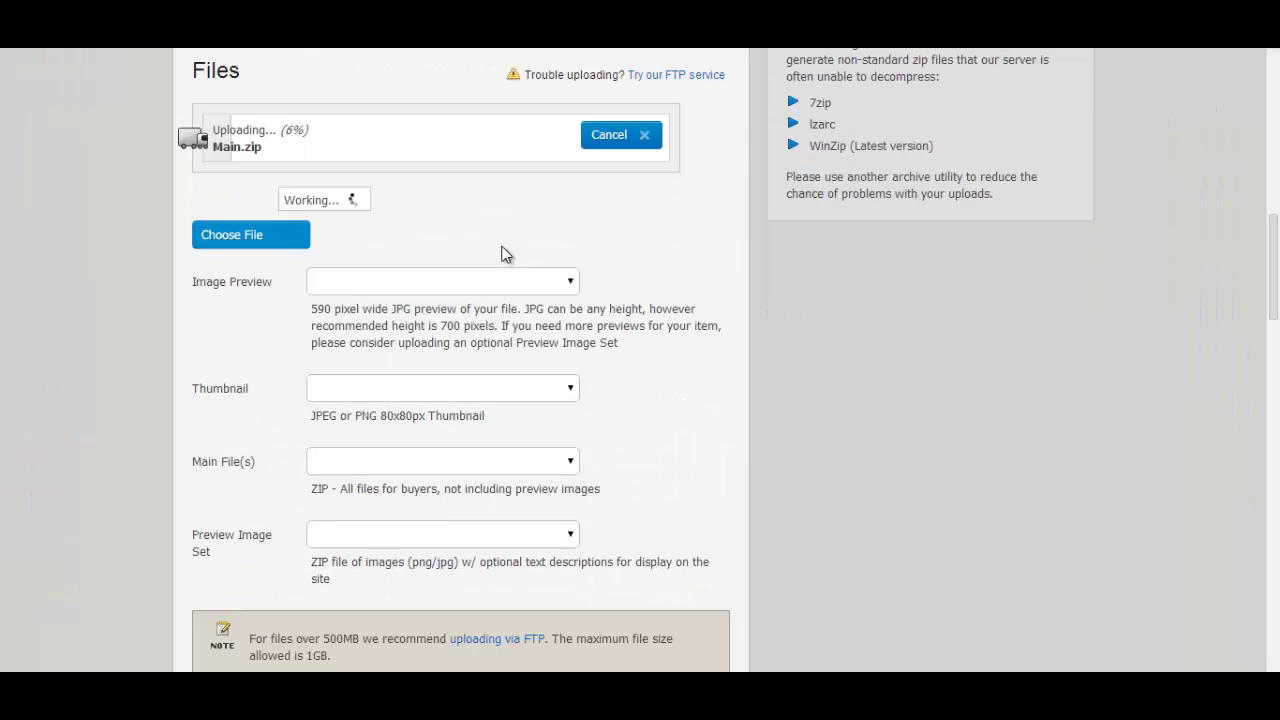
pyautogui.click(268, 250)
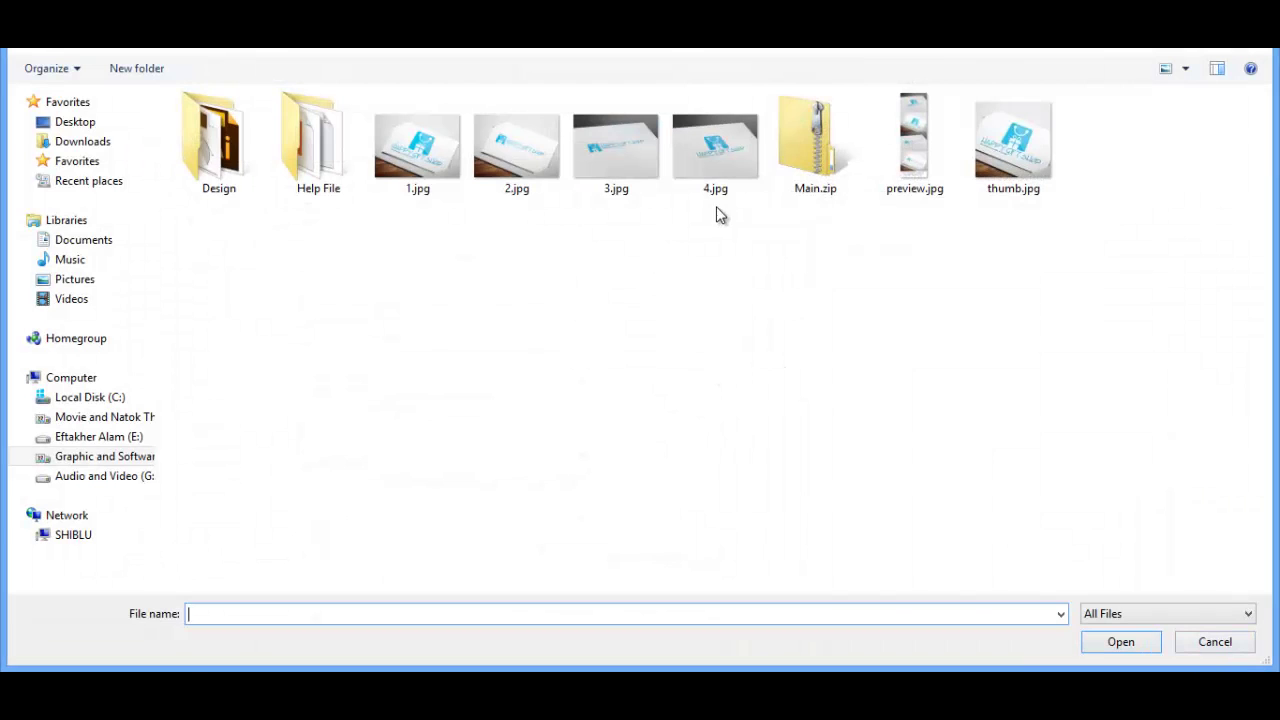
pyautogui.moveTo(716, 206); pyautogui.dragTo(452, 105)
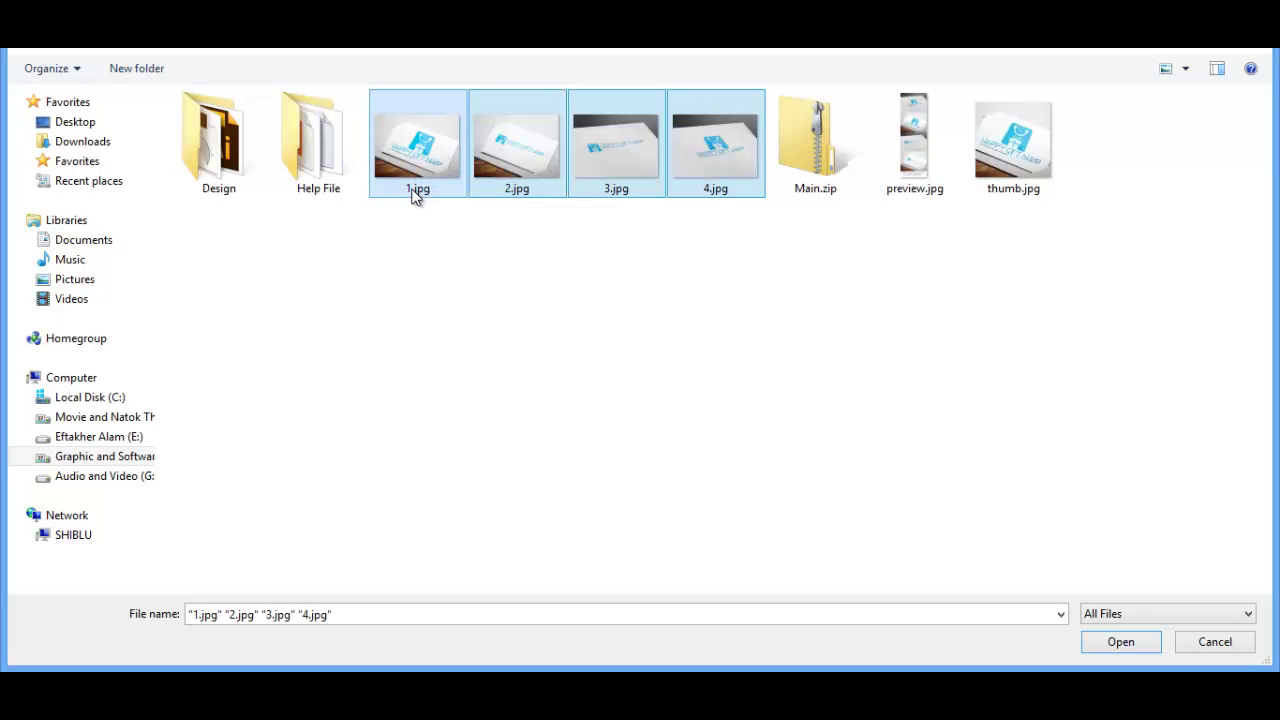
pyautogui.click(1220, 641)
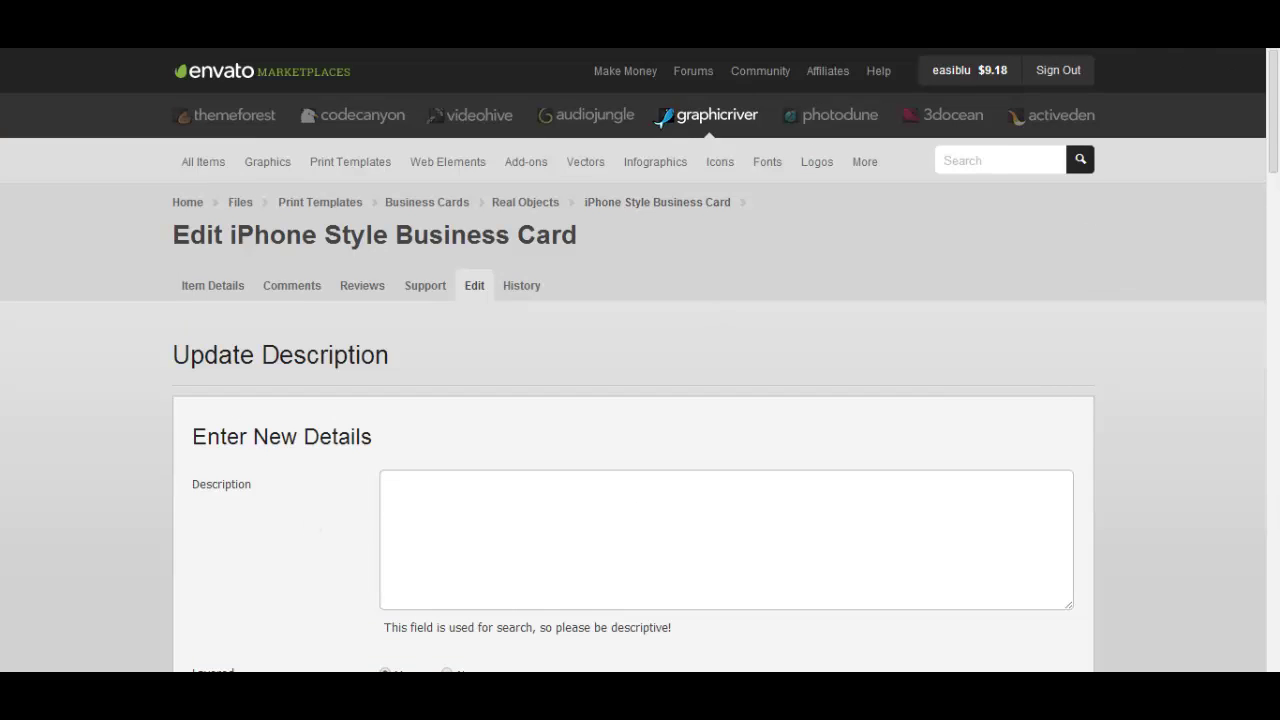
# Check the Image Preview and Thumbnail dropdowns, which still offer no files
pyautogui.moveTo(1000, 70)
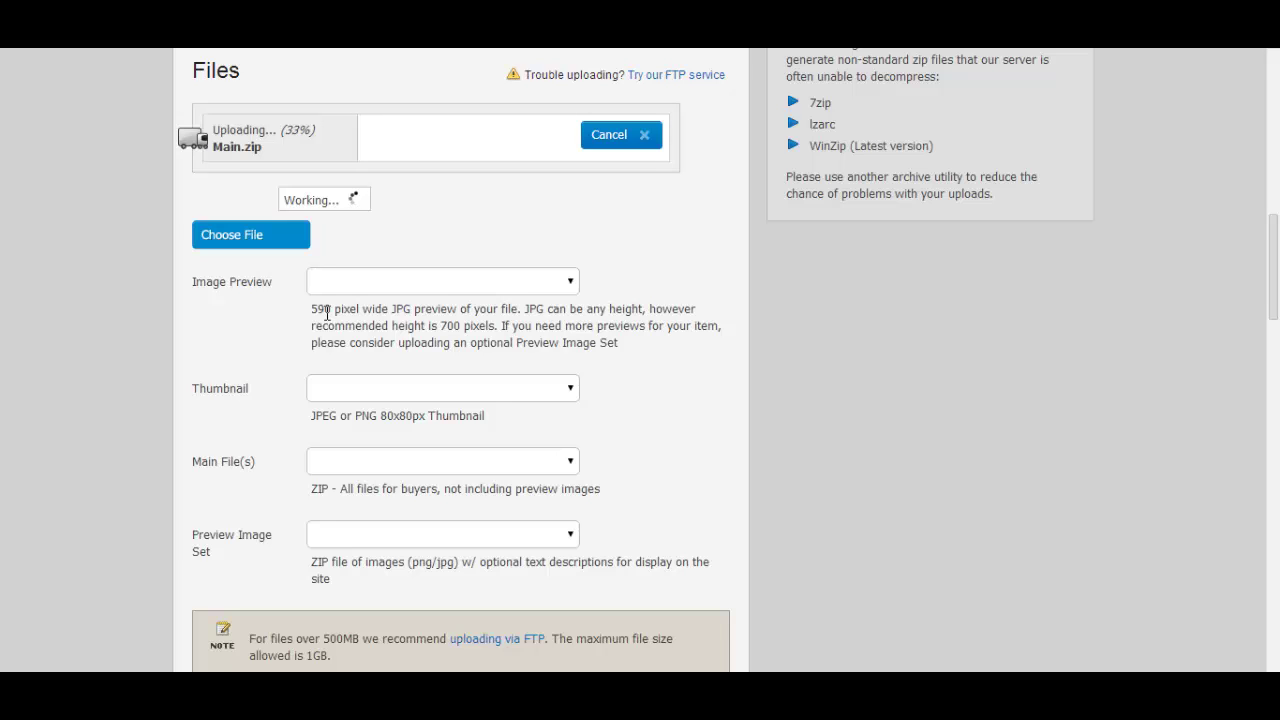
pyautogui.click(431, 285)
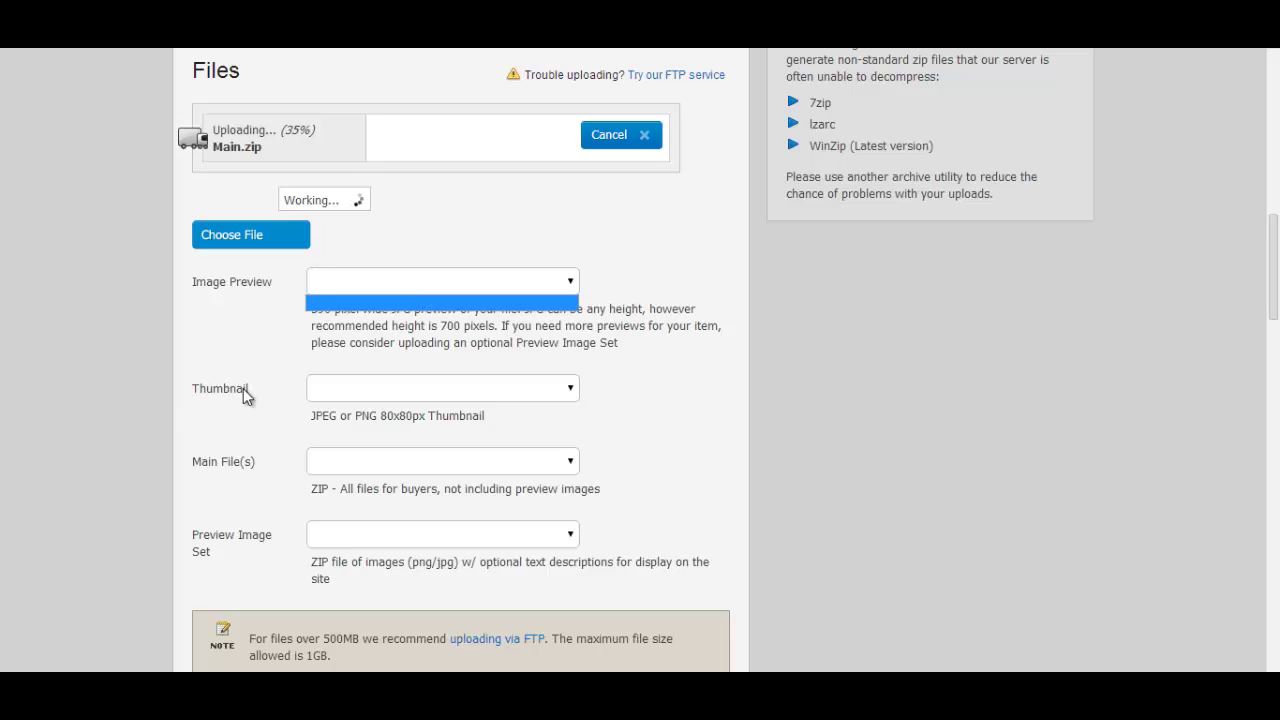
pyautogui.click(390, 389)
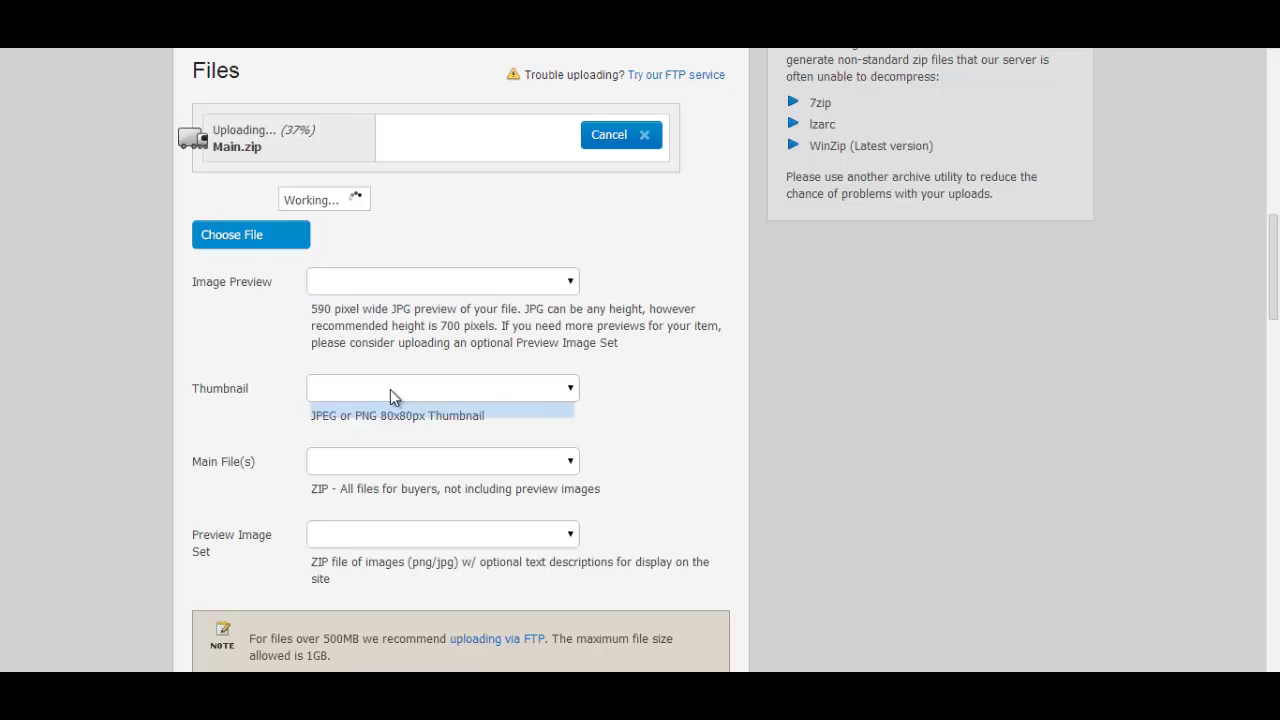
pyautogui.click(700, 390)
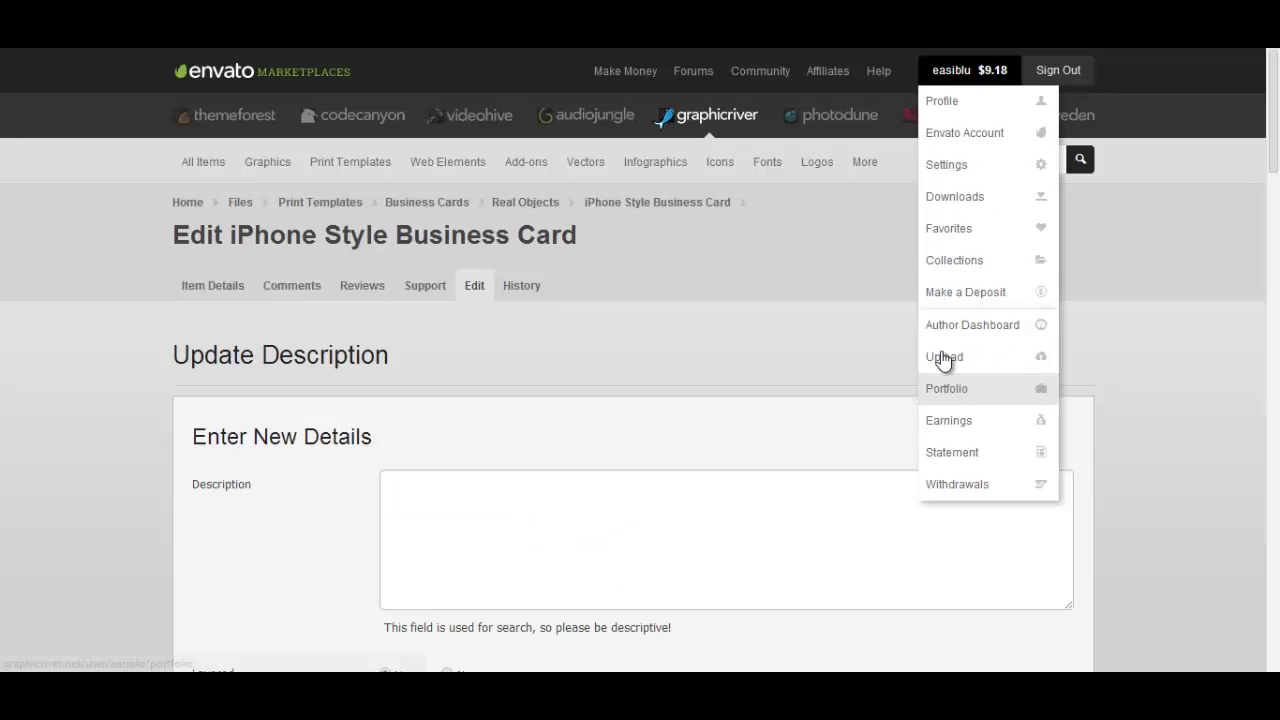
# Show the portfolio as a grid and open the Simple Resume with Cover Letter and Portfolio item
pyautogui.click(946, 358)
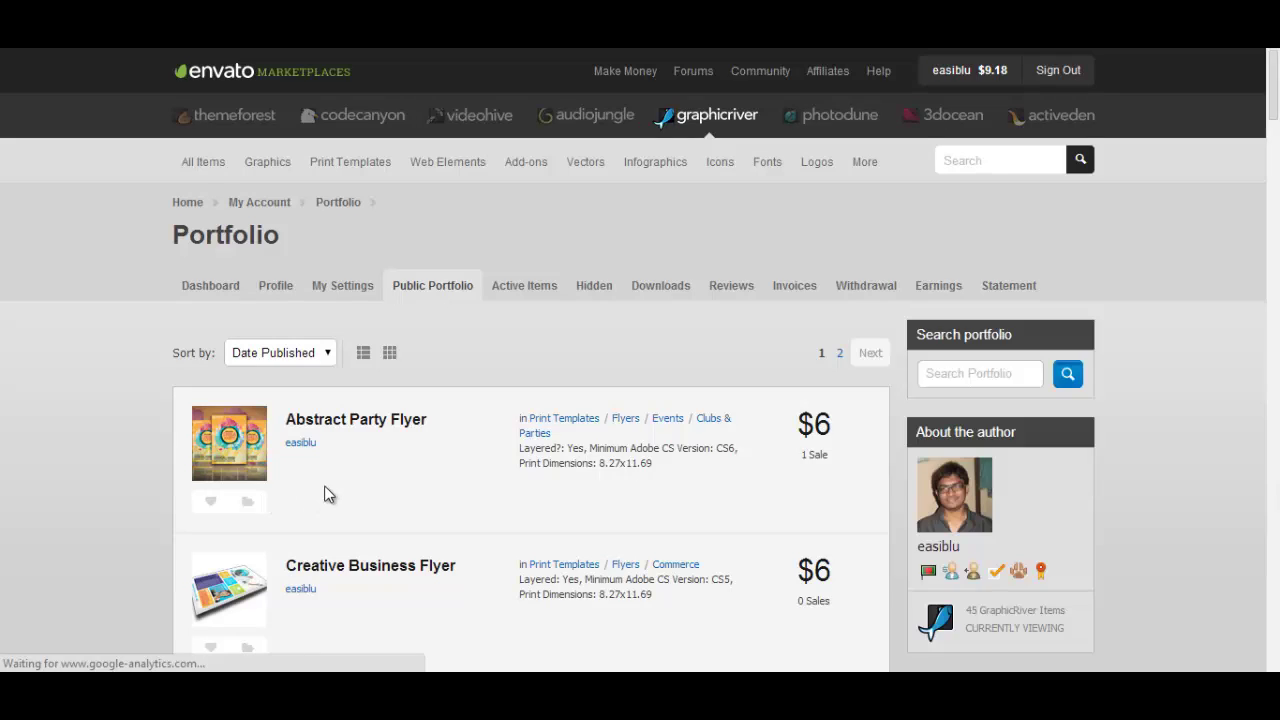
pyautogui.scroll(-2, 320, 420)
pyautogui.click(389, 164)
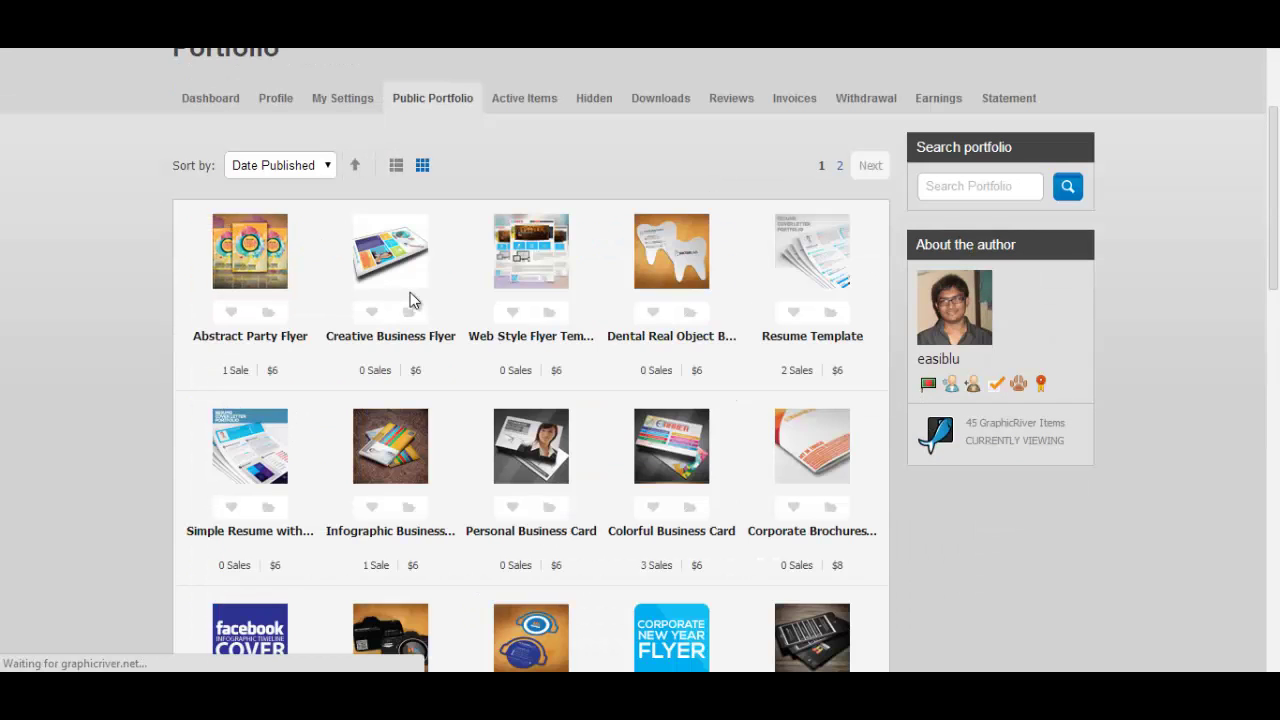
pyautogui.moveTo(368, 265)
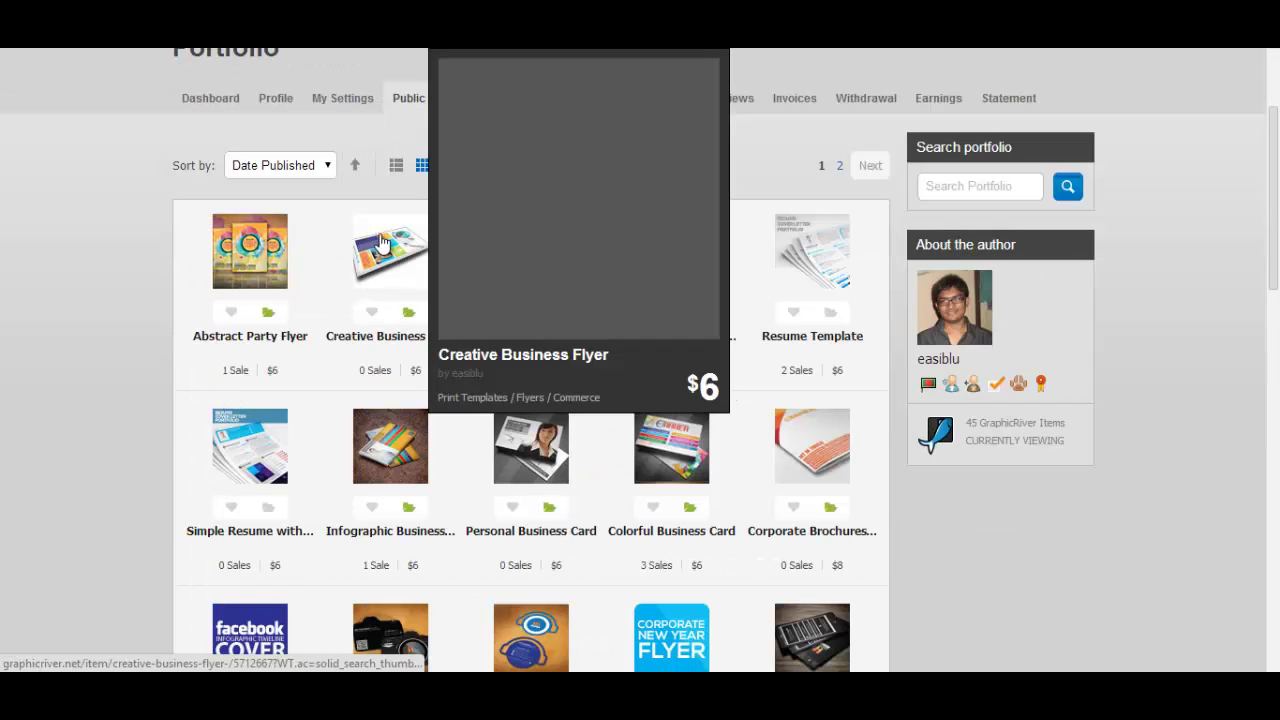
pyautogui.click(389, 272)
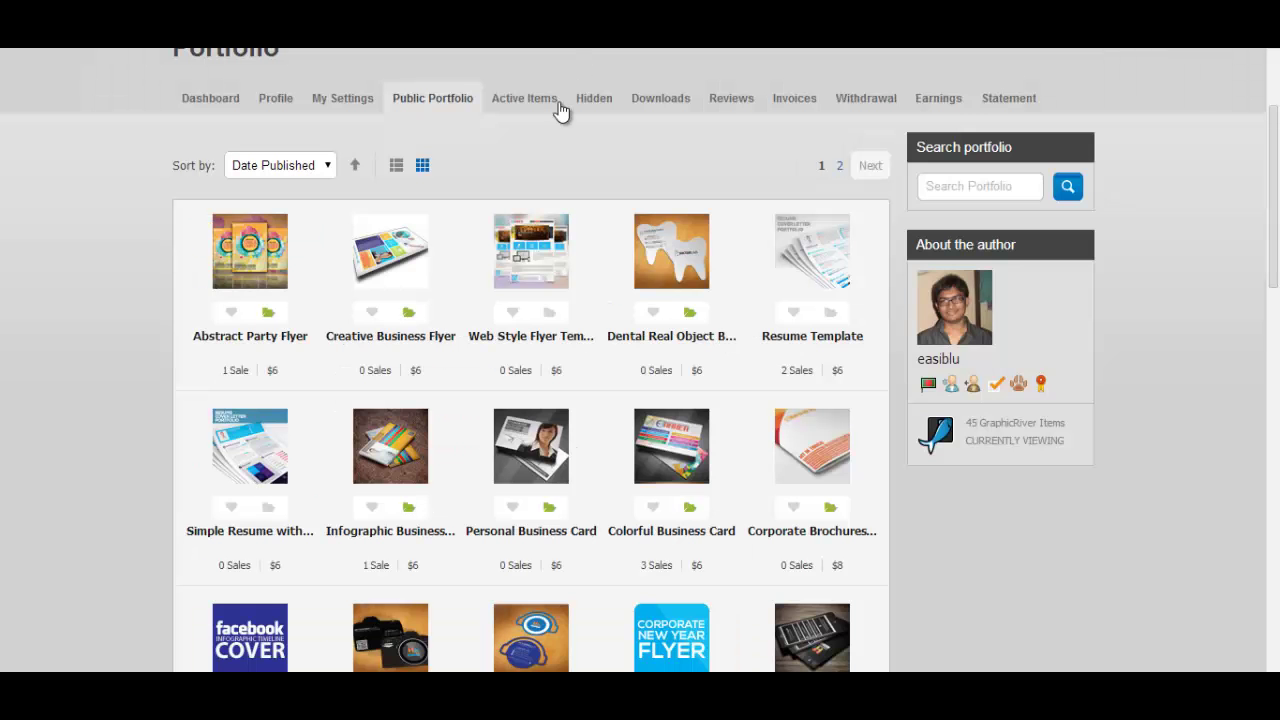
pyautogui.scroll(-2, 457, 451)
pyautogui.moveTo(240, 272)
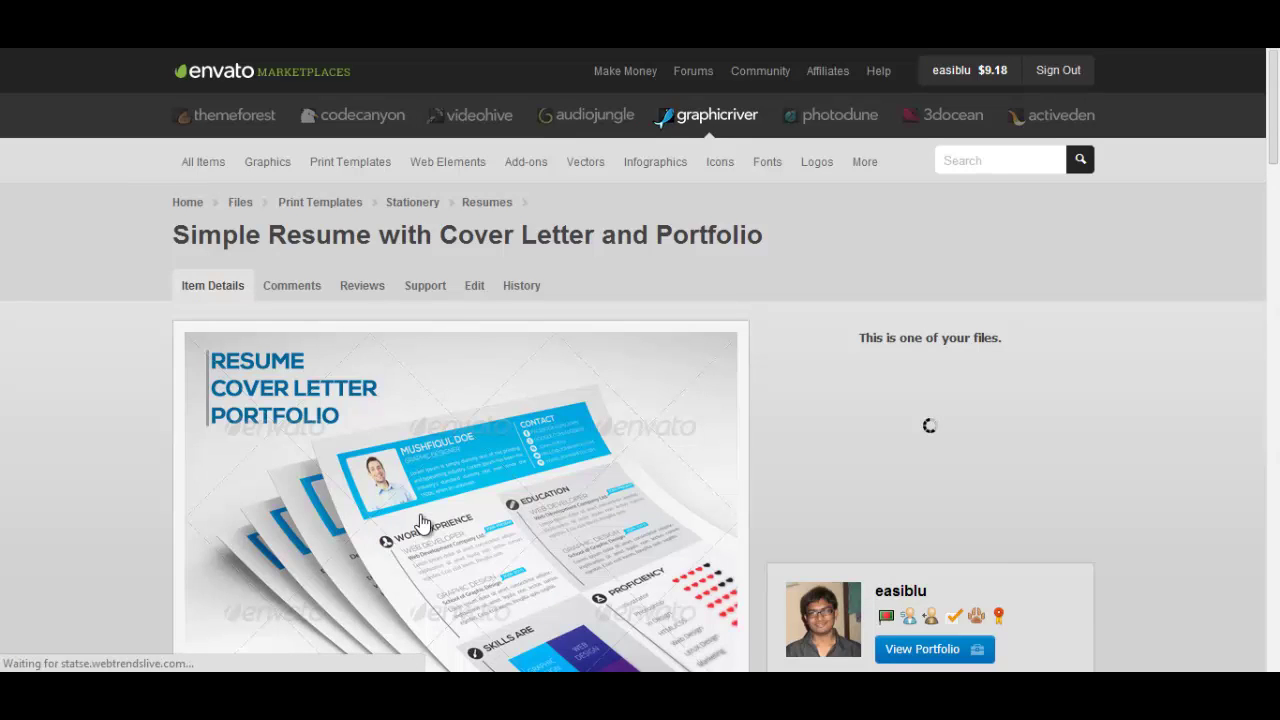
# Scroll down the Simple Resume item page and browse its screenshot gallery
pyautogui.scroll(-10, 422, 523)
pyautogui.scroll(-3, 422, 523)
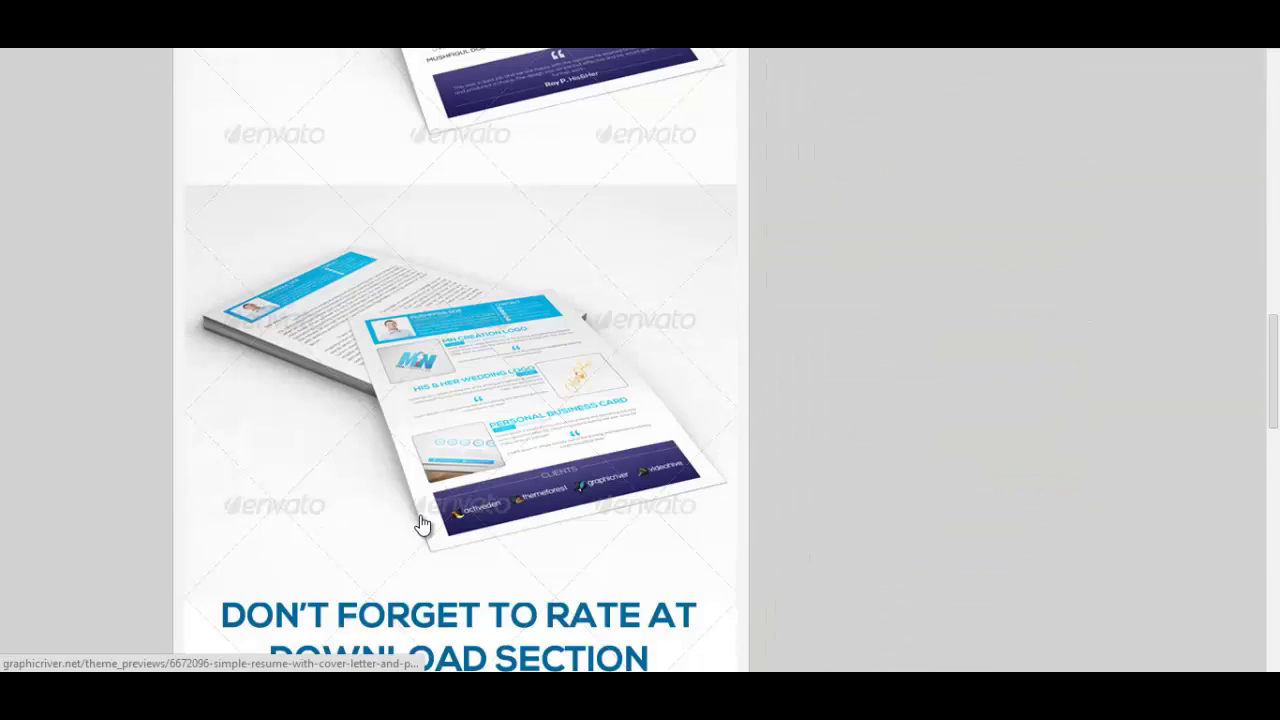
pyautogui.scroll(-2, 422, 523)
pyautogui.scroll(-2, 431, 496)
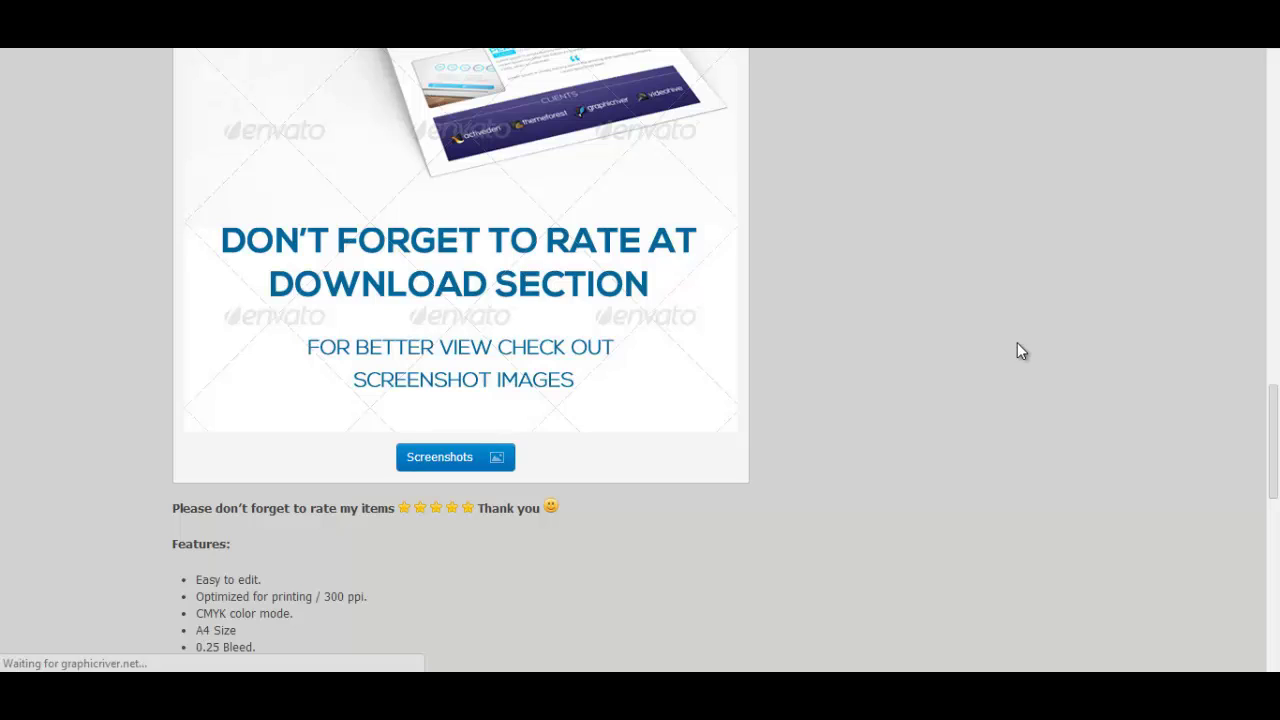
pyautogui.click(457, 466)
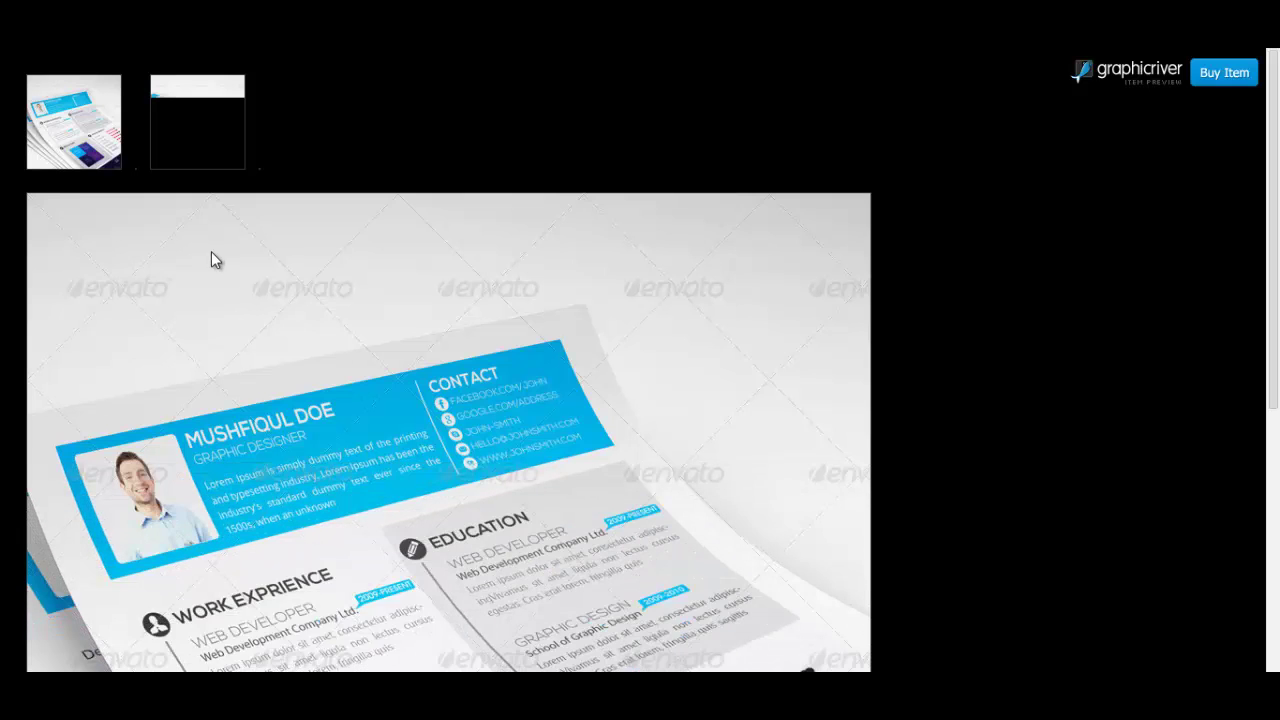
pyautogui.scroll(-5, 211, 251)
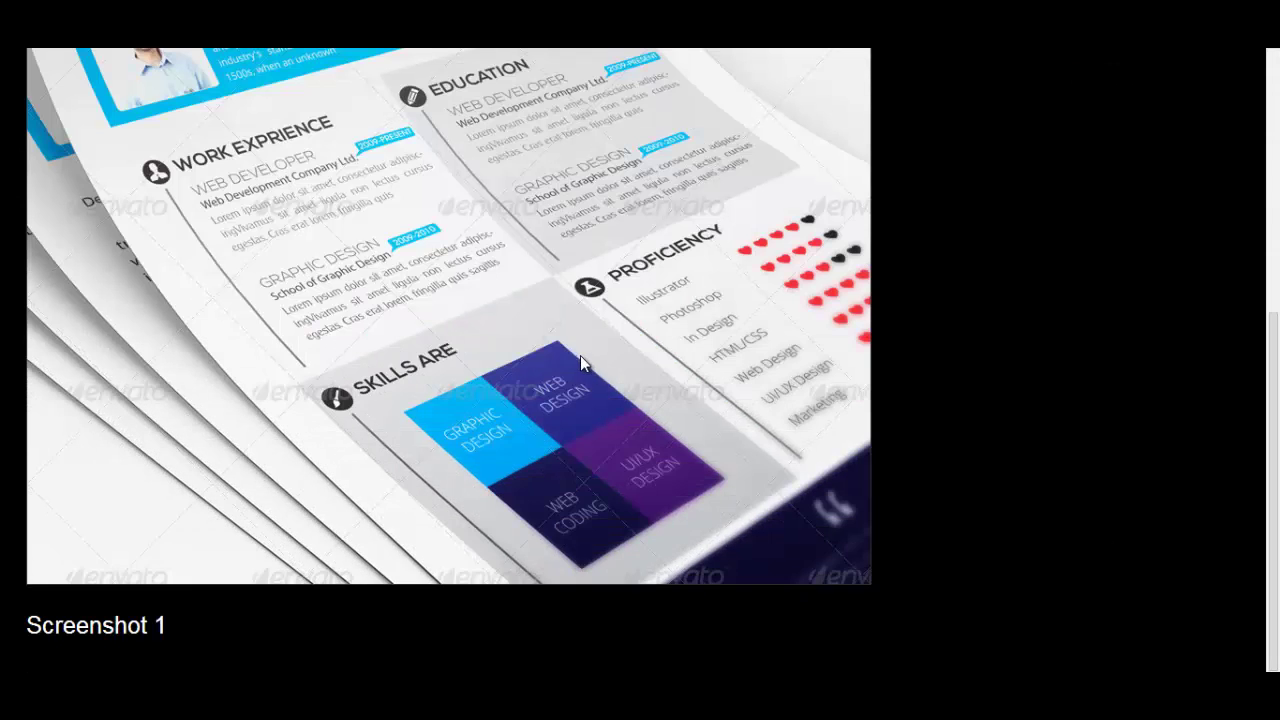
pyautogui.scroll(5, 580, 355)
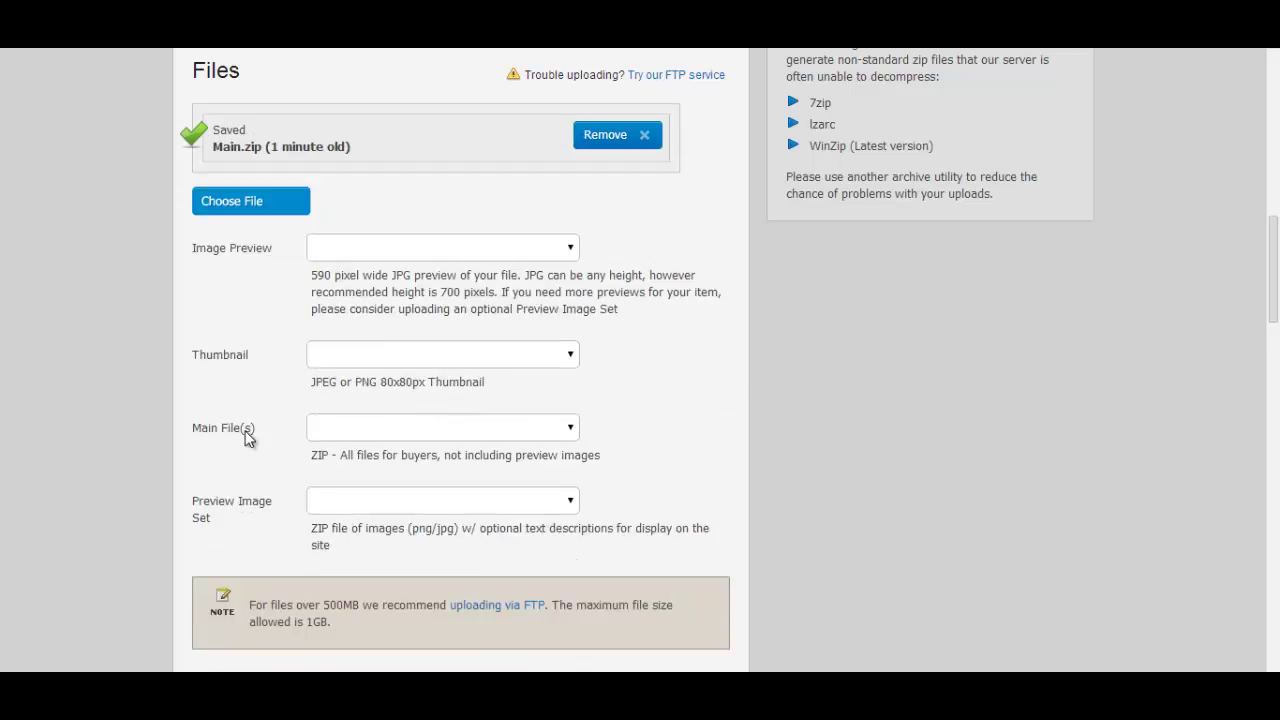
# Scroll the upload form's Files section to watch Main.zip saved and preview.jpg uploading
pyautogui.scroll(-1, 200, 440)
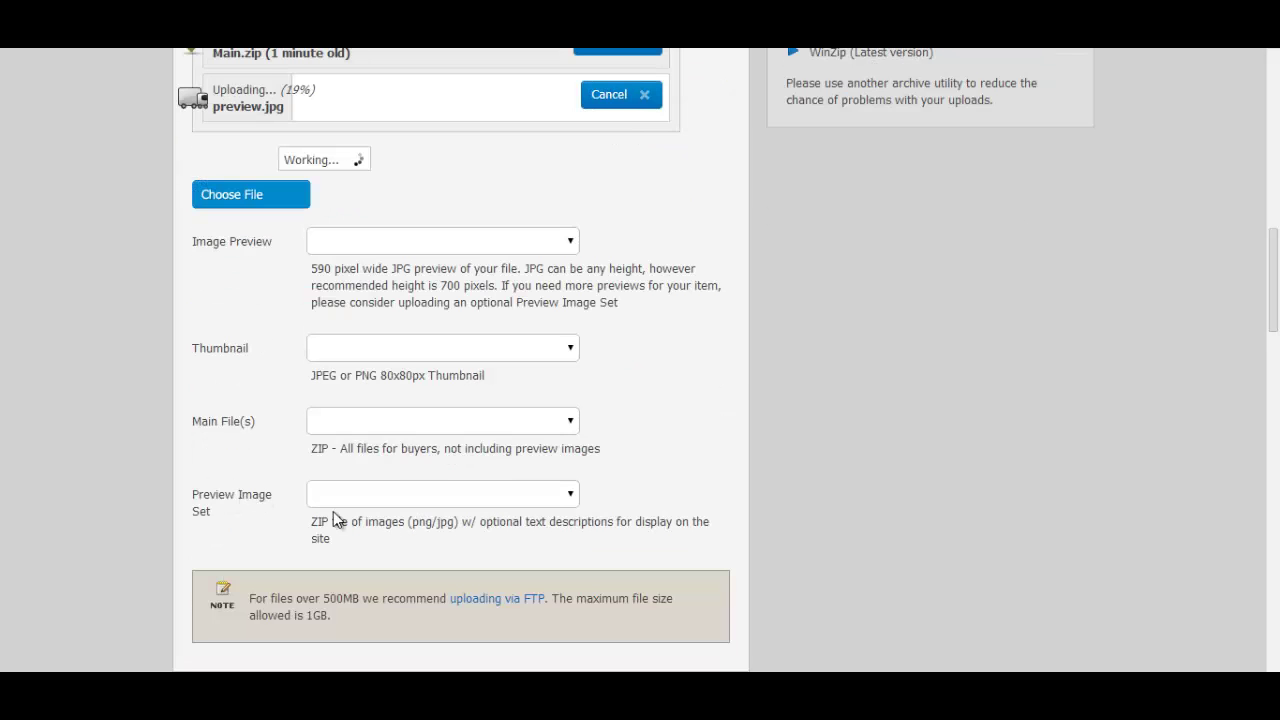
pyautogui.scroll(-1, 590, 505)
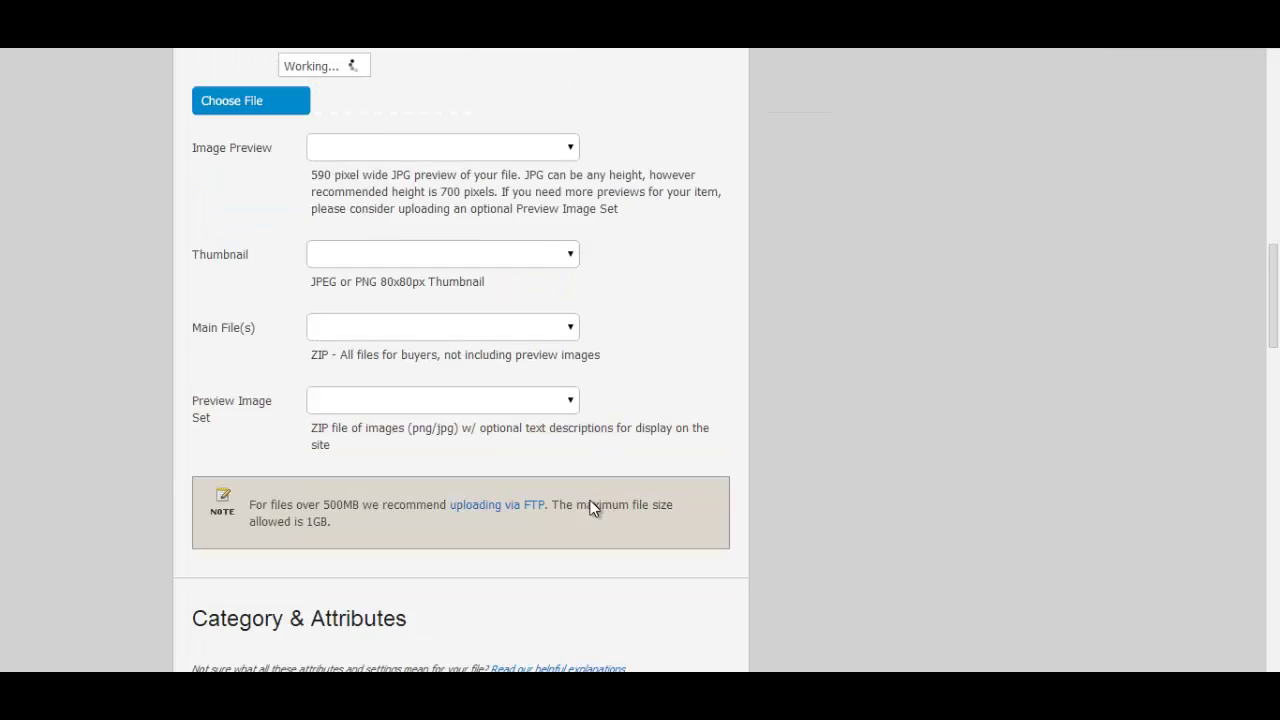
pyautogui.scroll(2, 591, 506)
pyautogui.scroll(-2, 514, 514)
pyautogui.scroll(2, 339, 313)
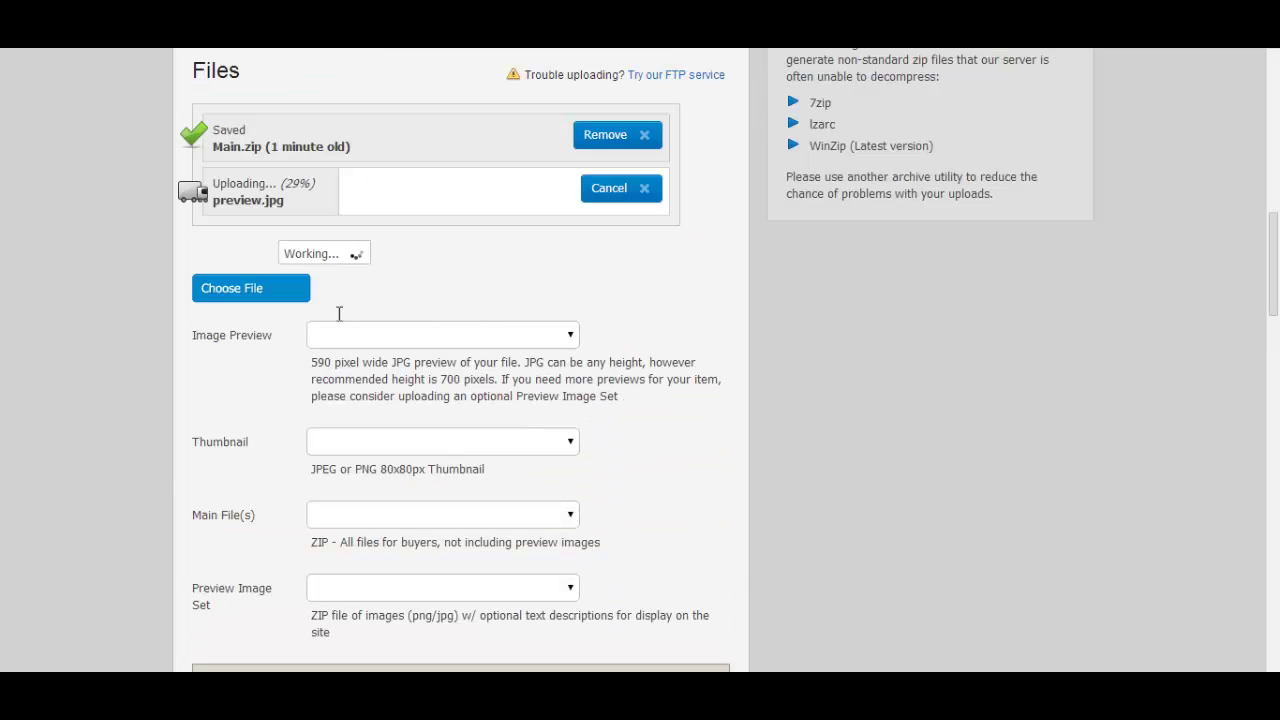
# Reopen the file picker and rename 1.jpg and 2.jpg to 'Screeshot 1' and 'Screenshot 2'
pyautogui.click(257, 295)
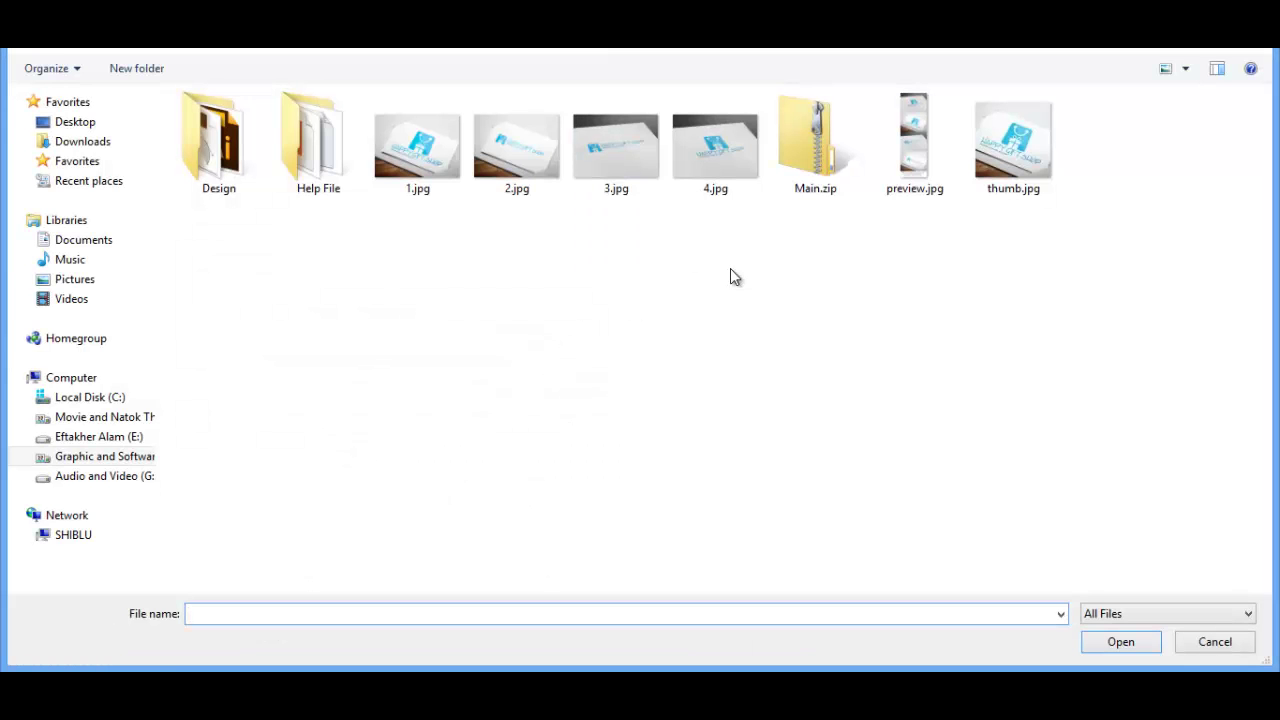
pyautogui.click(1215, 642)
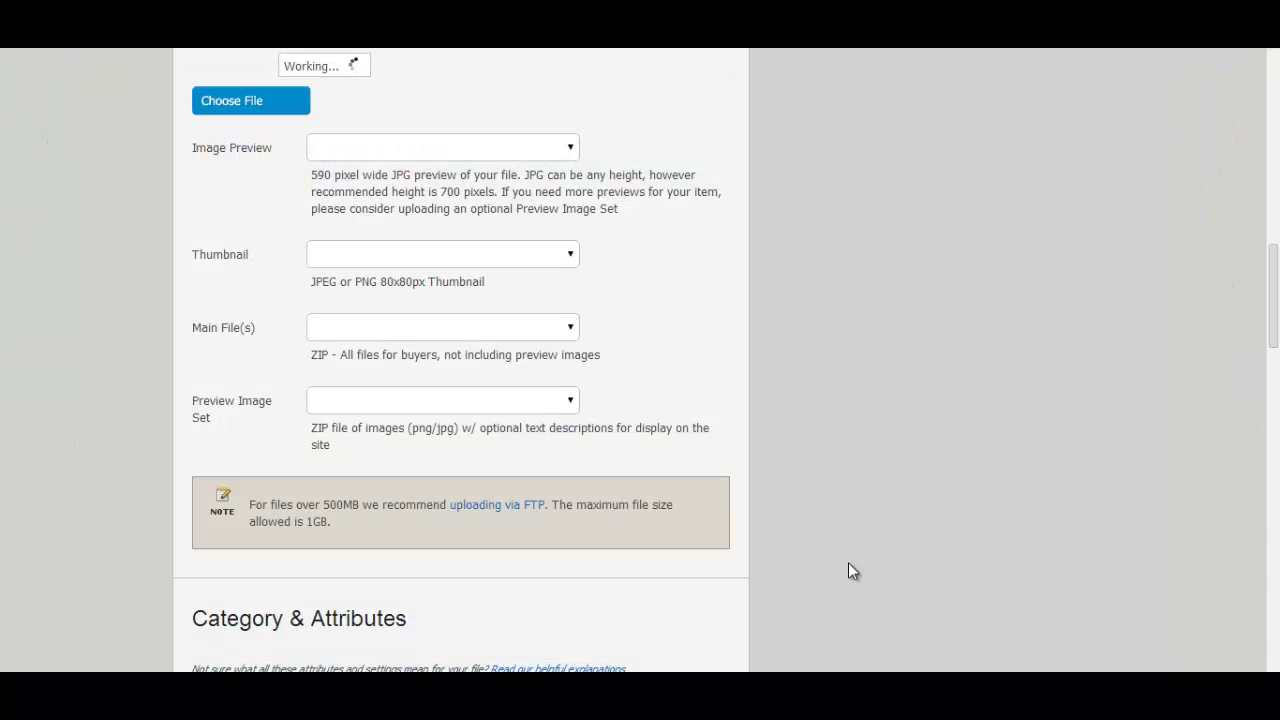
pyautogui.click(248, 108)
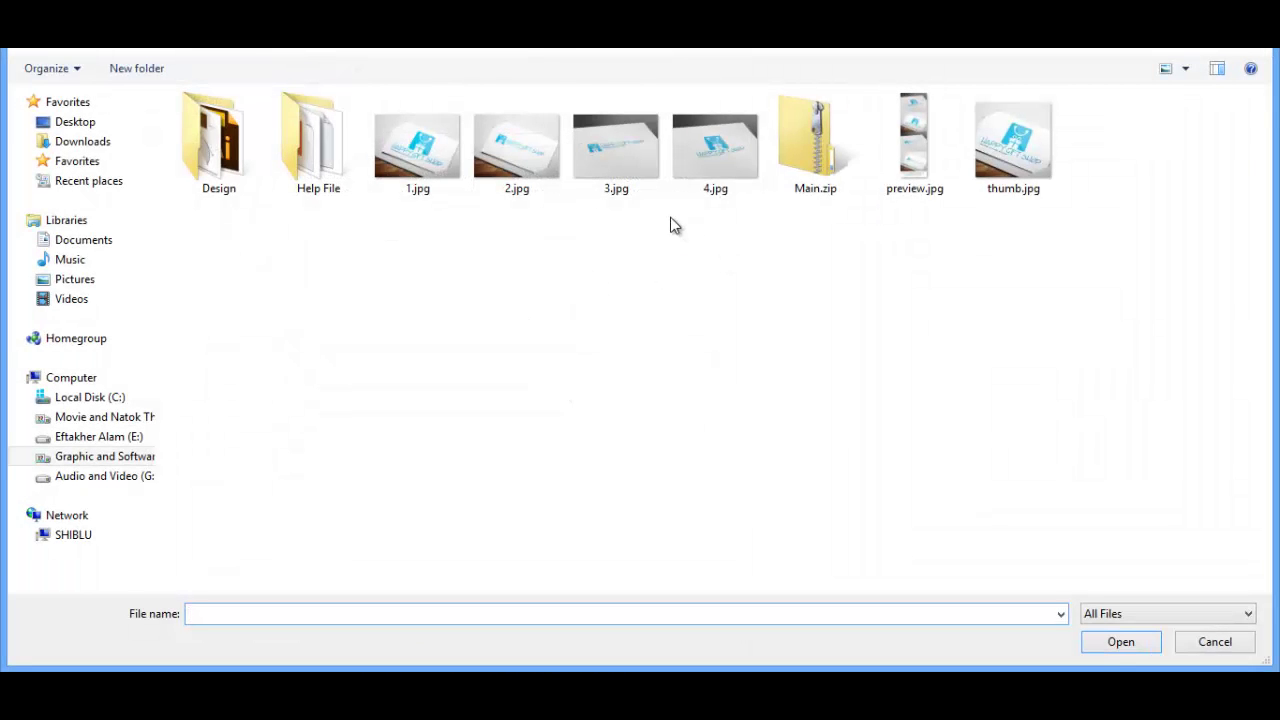
pyautogui.click(432, 192)
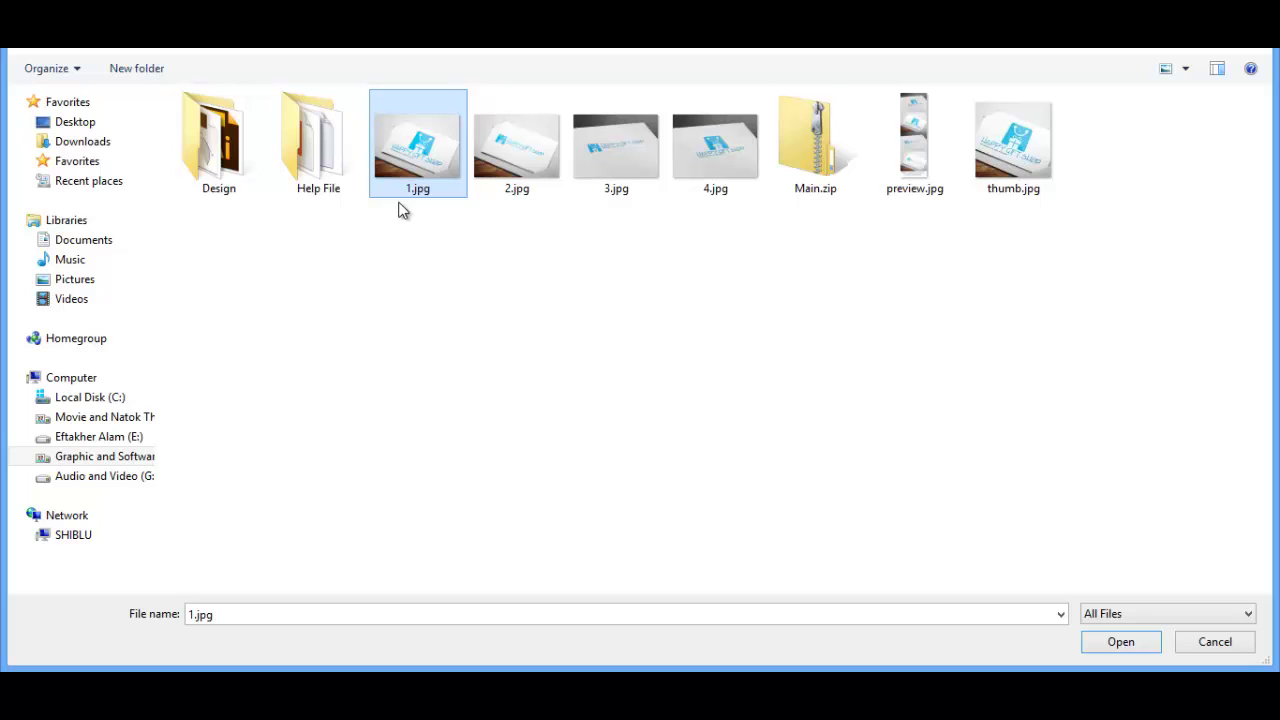
pyautogui.press('F2')
pyautogui.write('5')
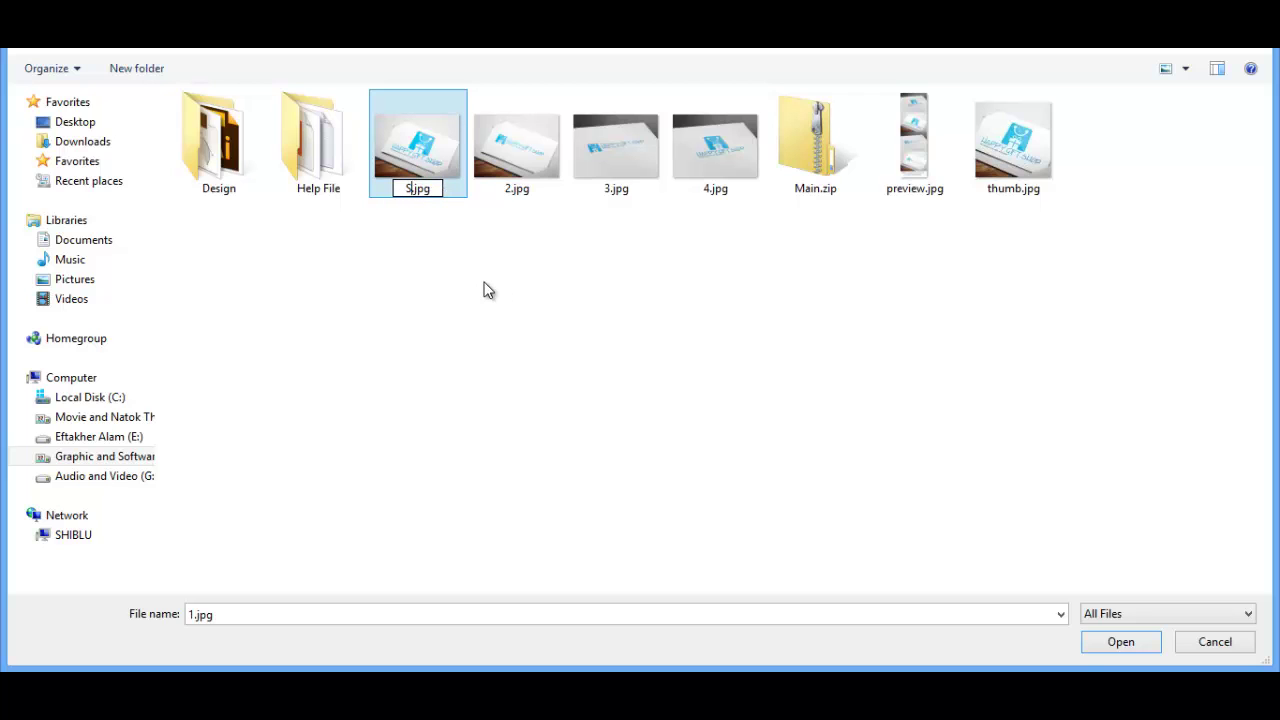
pyautogui.write('creeshot ')
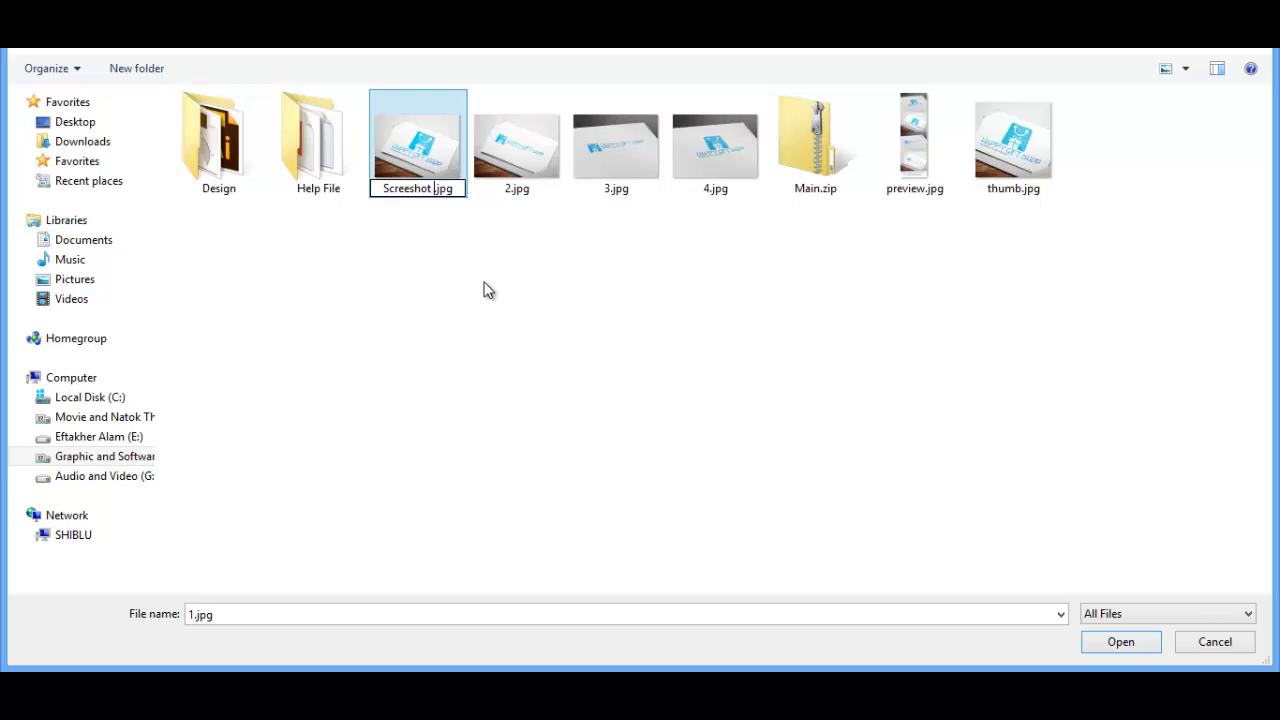
pyautogui.write('1')
pyautogui.press('Return')
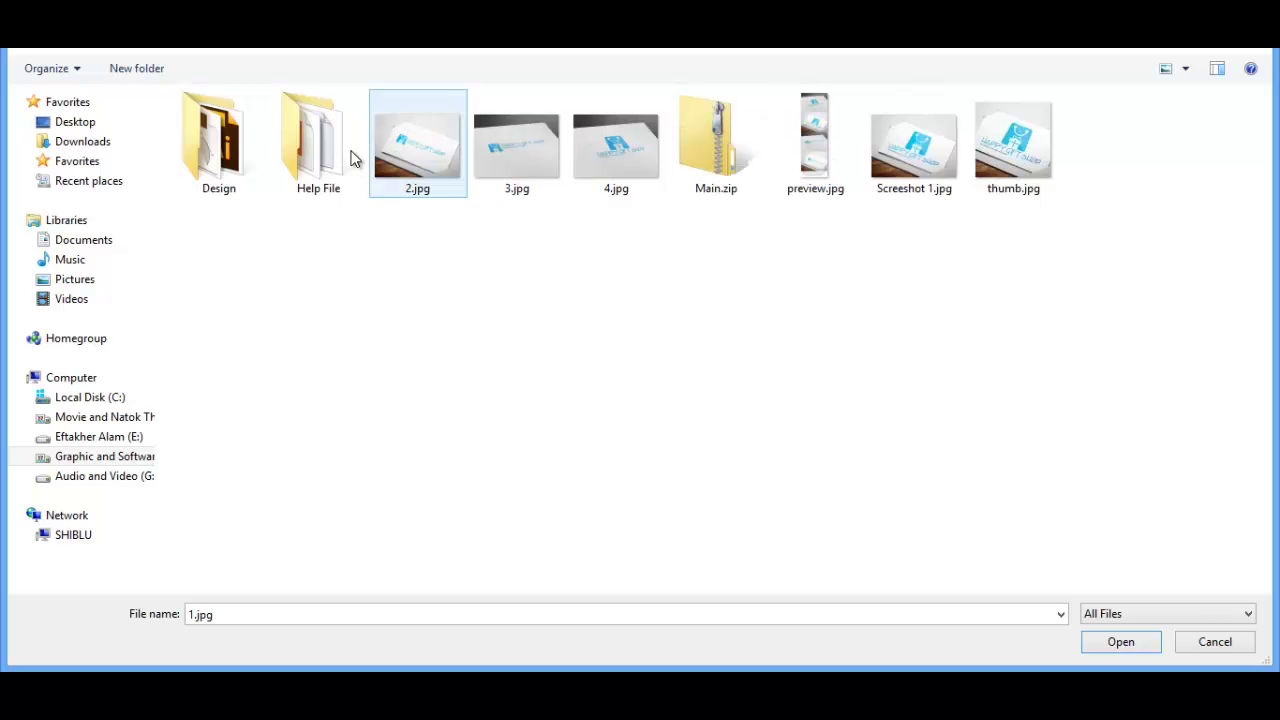
pyautogui.click(408, 192)
pyautogui.click(413, 192)
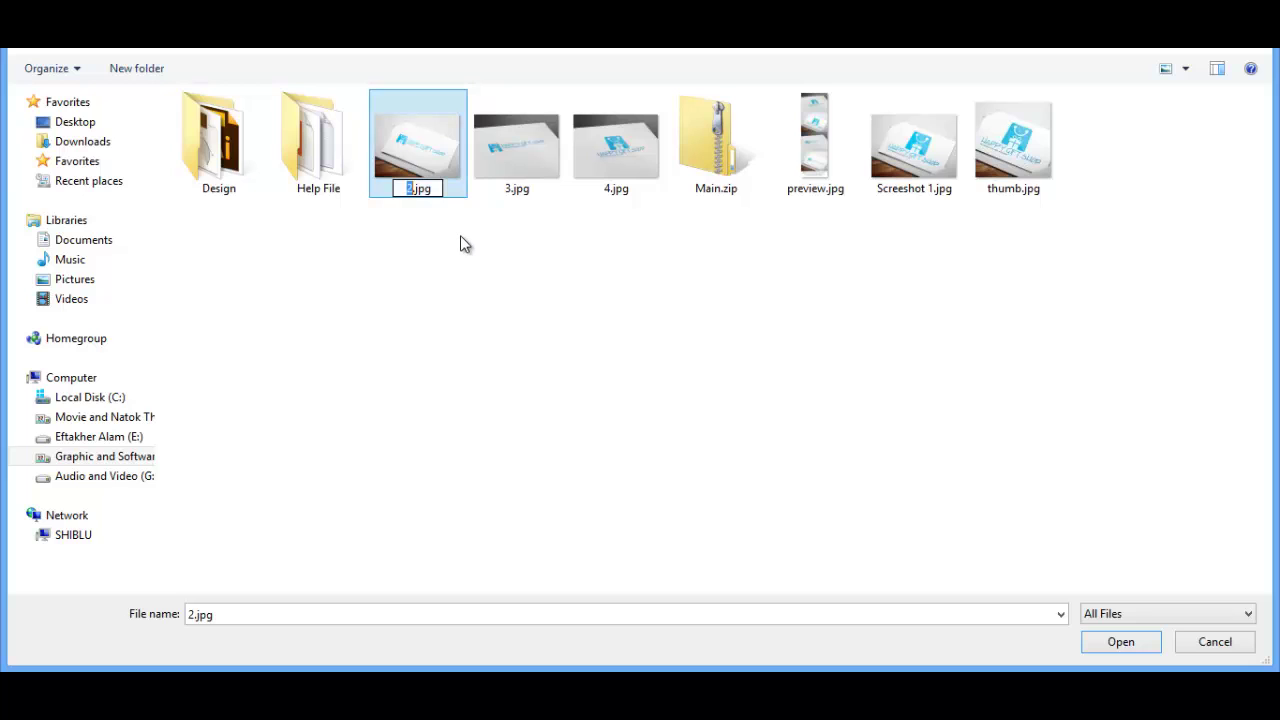
pyautogui.write('Screenshot')
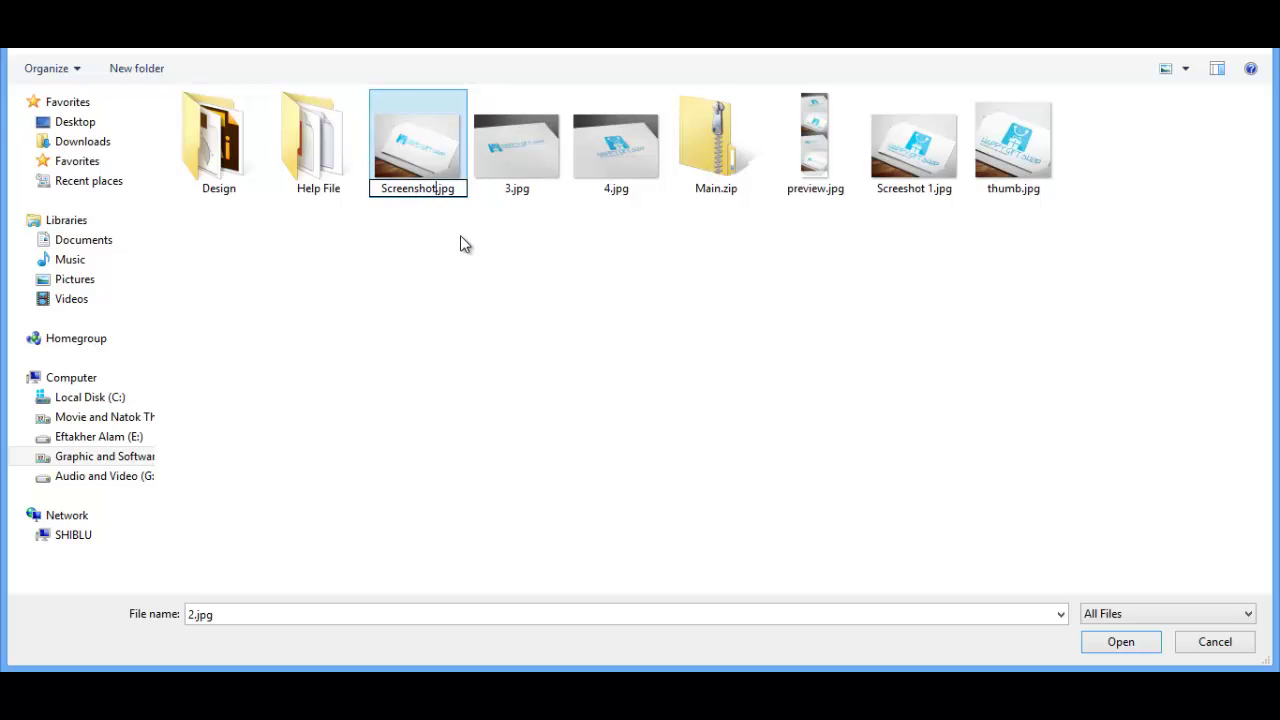
pyautogui.write(' 2')
pyautogui.press('Return')
# Rename 3.jpg and 4.jpg to 'Screenshot 3' and 'Screenshot 4'
pyautogui.click(414, 192)
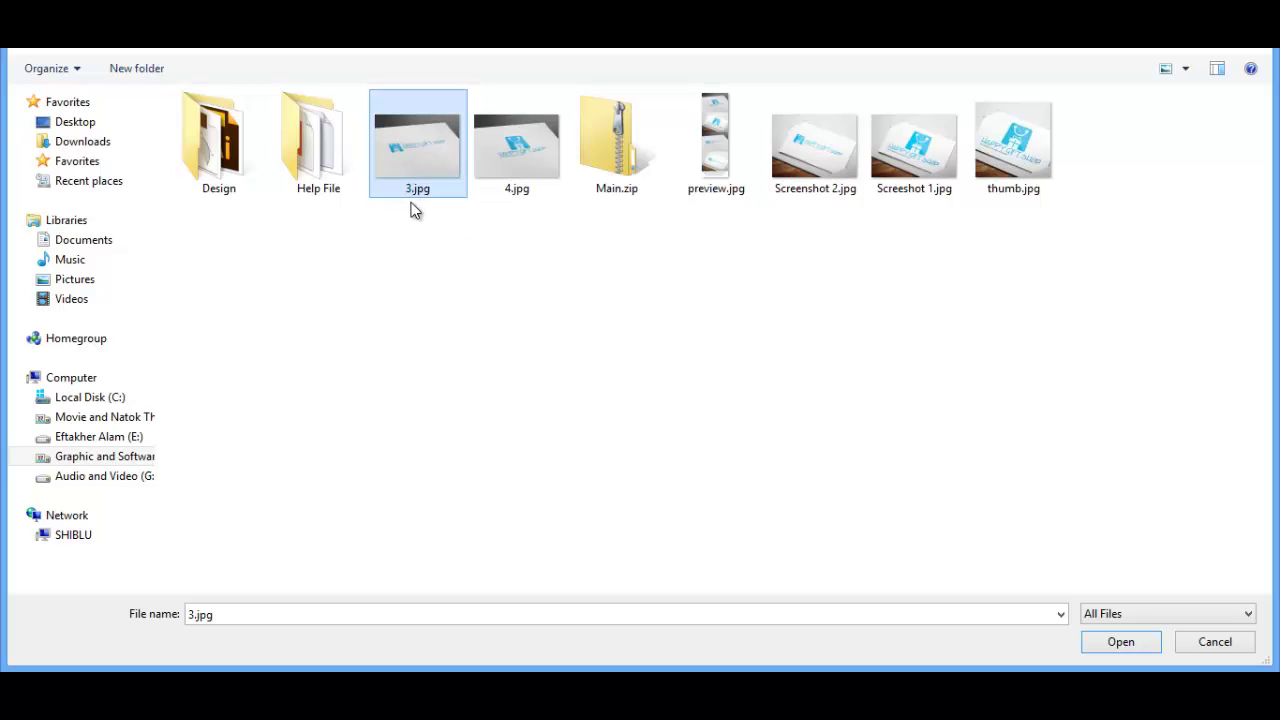
pyautogui.click(411, 194)
pyautogui.write('Sc')
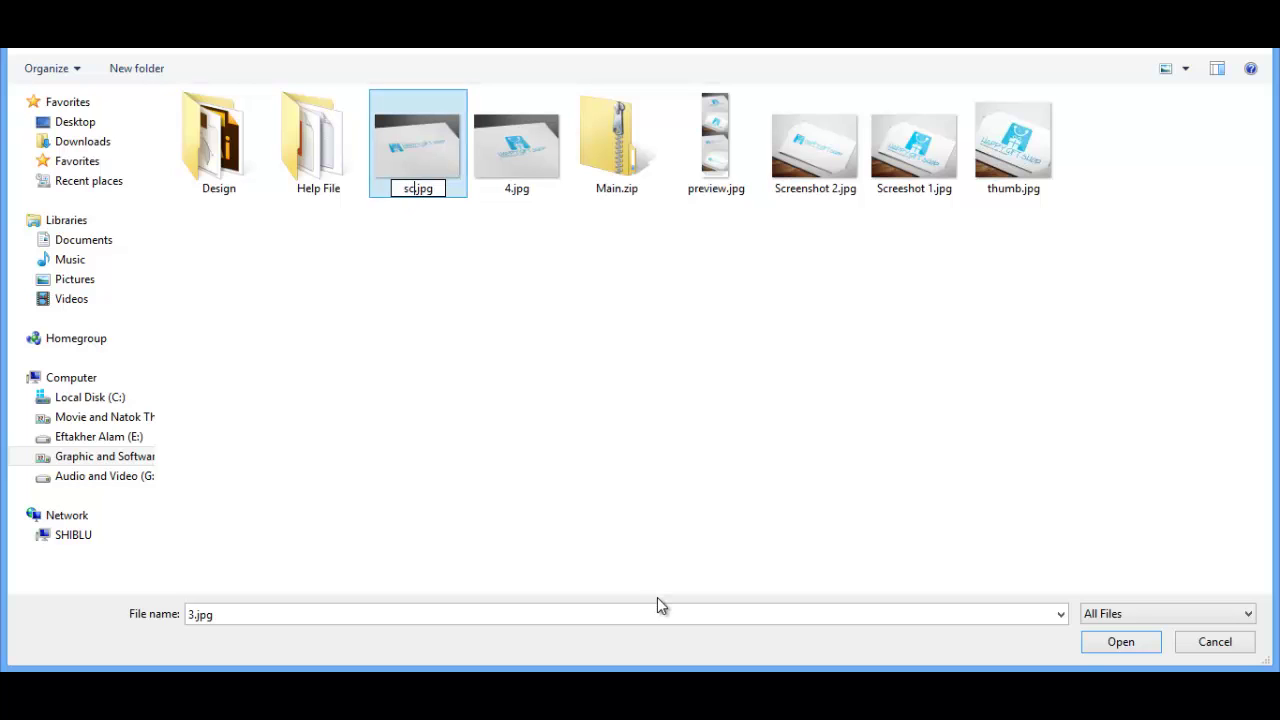
pyautogui.write('reenshot')
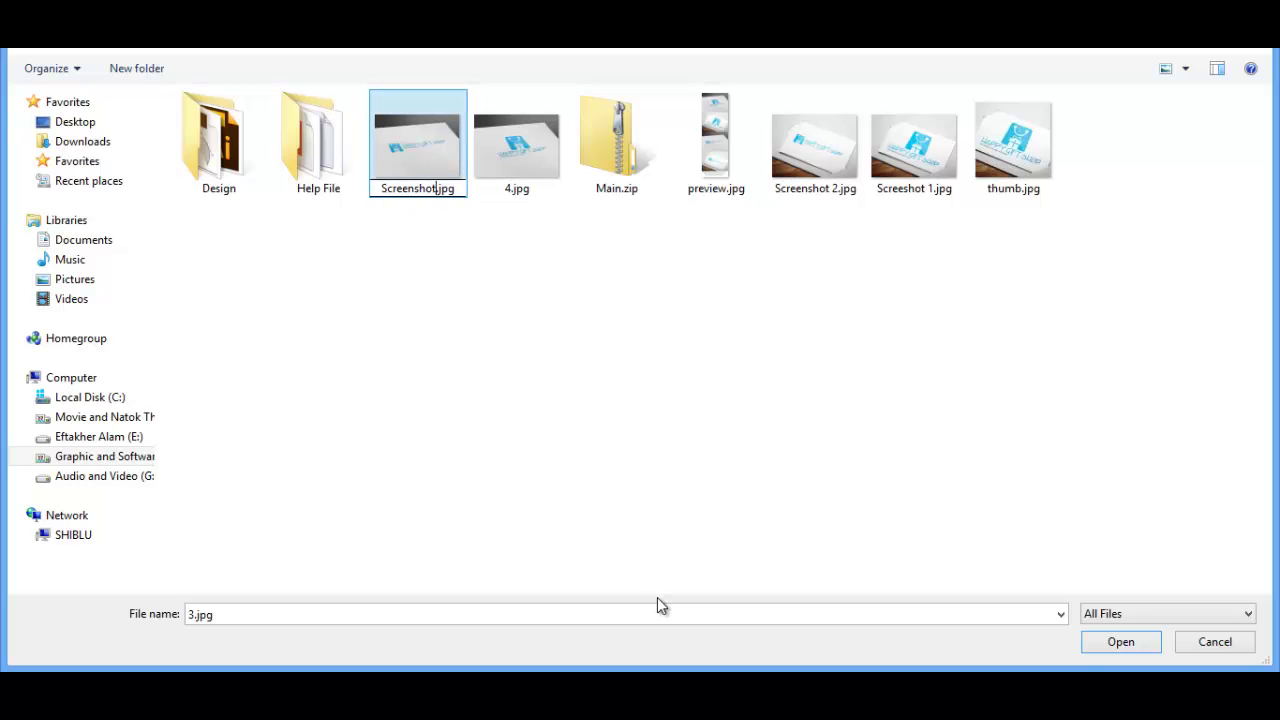
pyautogui.write(' 3')
pyautogui.press('Return')
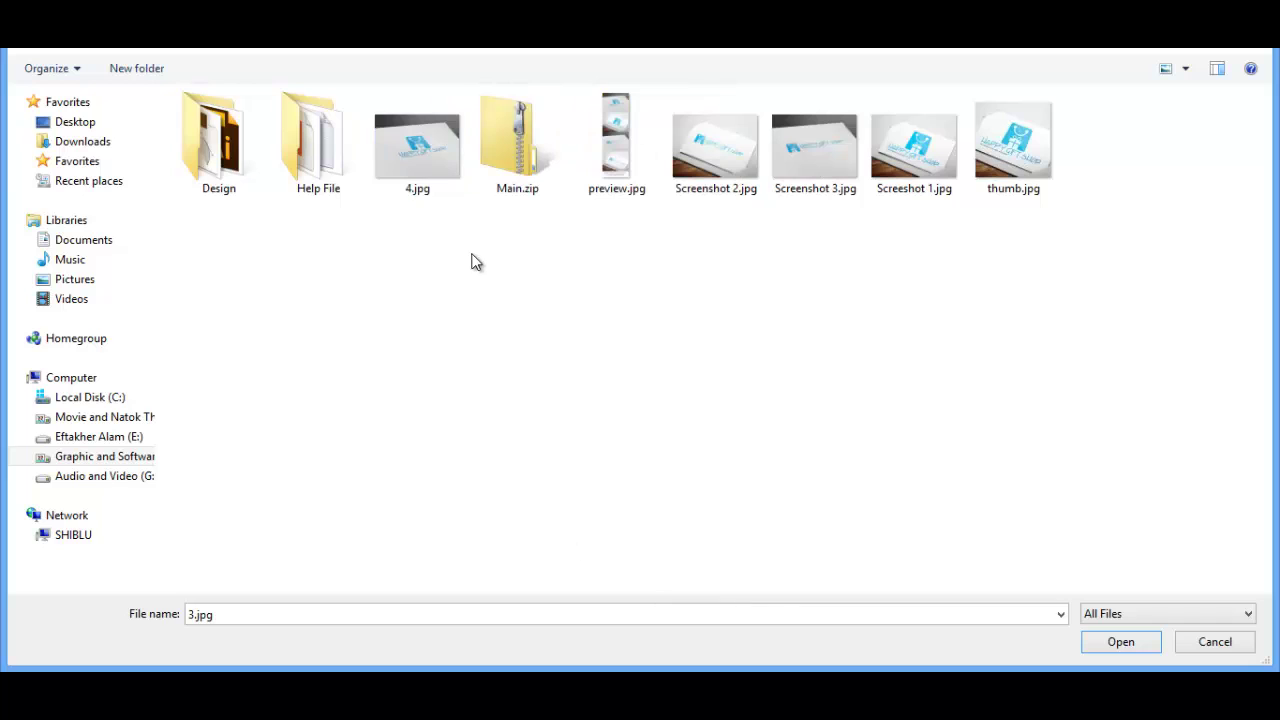
pyautogui.click(405, 176)
pyautogui.press('F2')
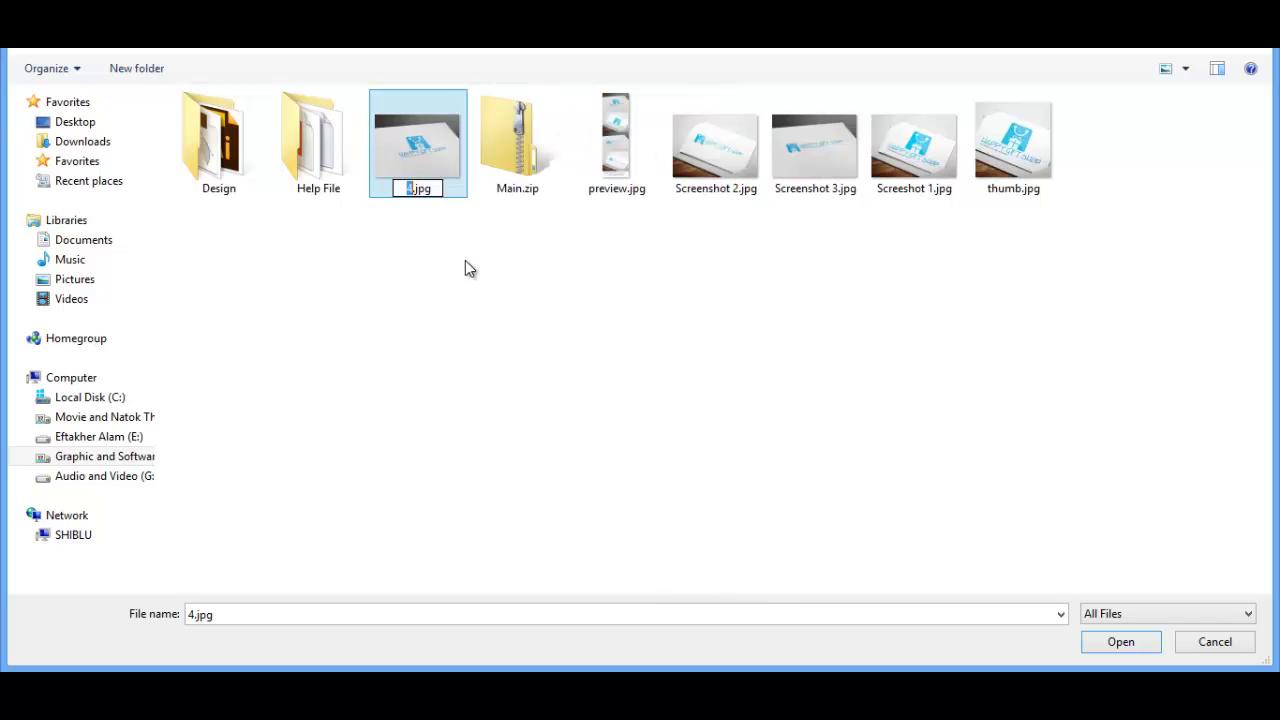
pyautogui.write('Screen')
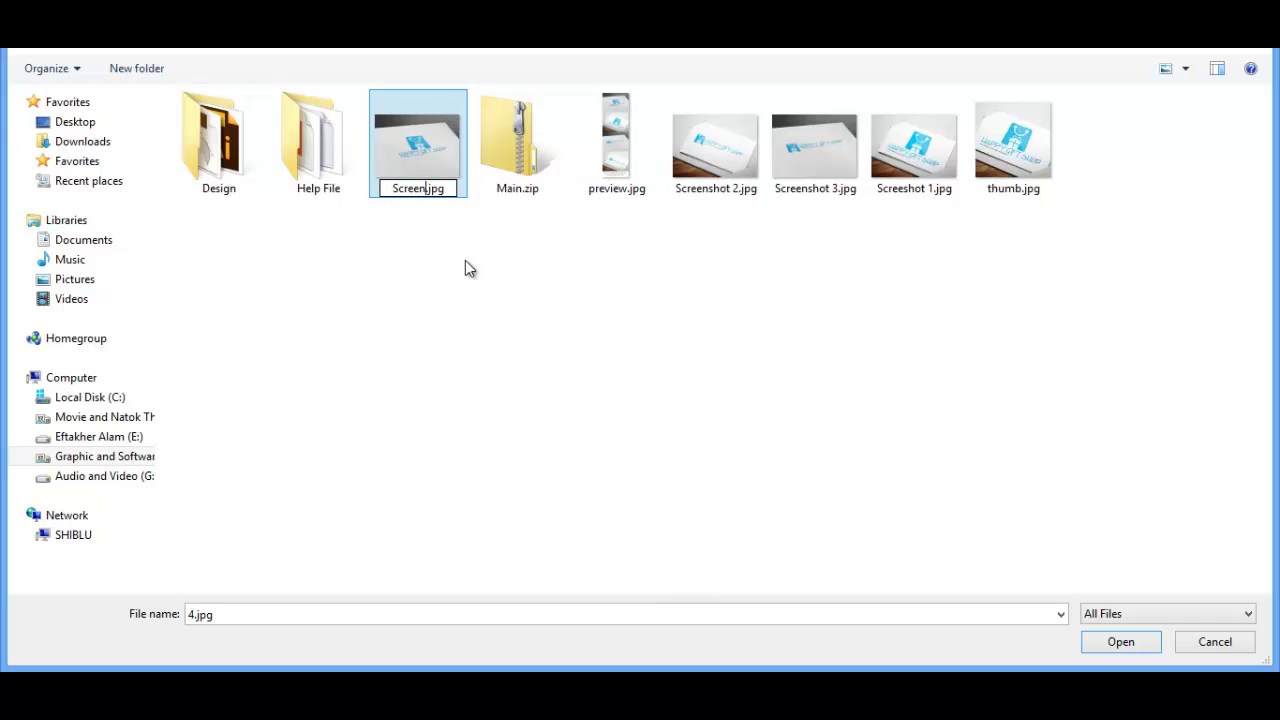
pyautogui.write('shot 4')
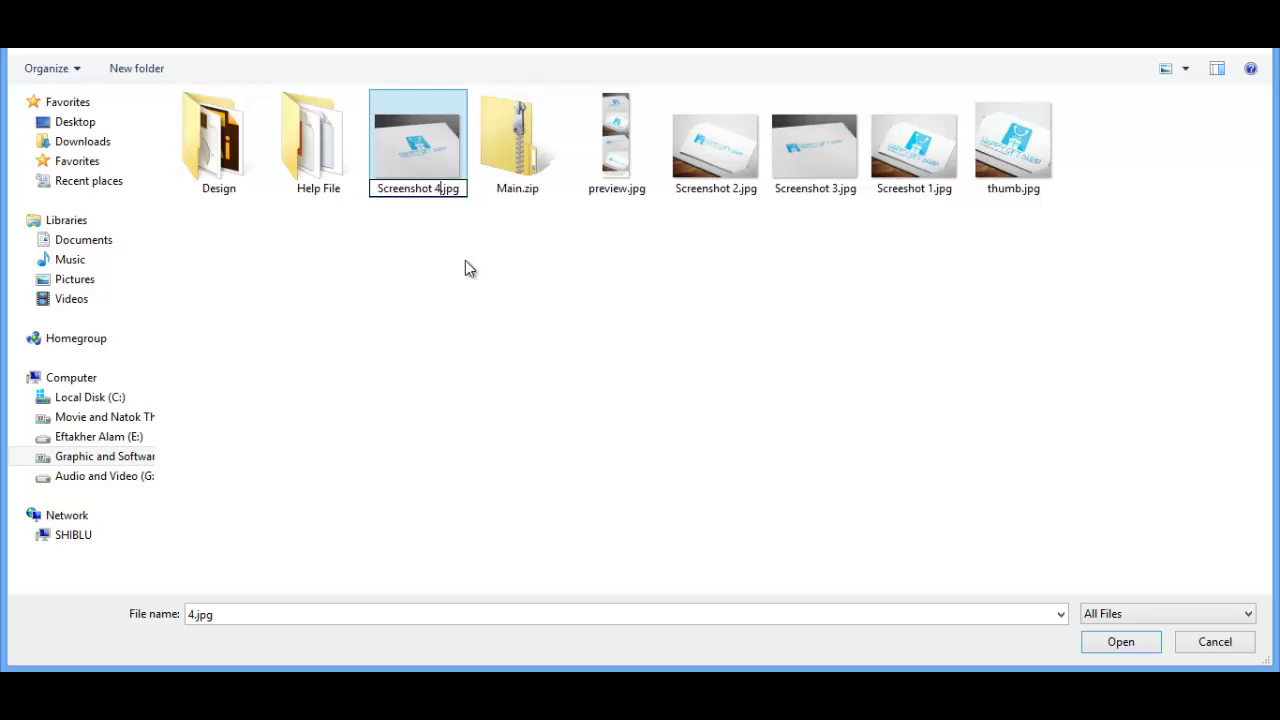
pyautogui.press('Return')
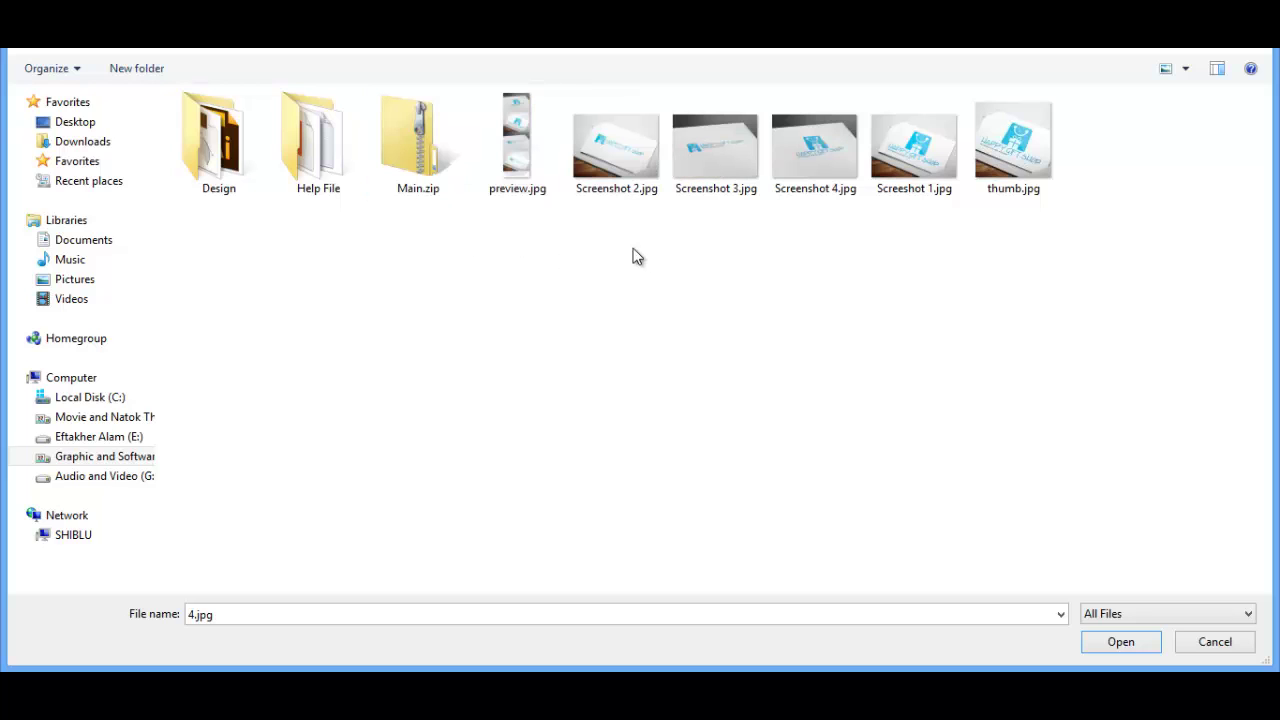
# Zip the four screenshots into Screeshot.zip and choose it for upload
pyautogui.moveTo(616, 237); pyautogui.dragTo(923, 132)
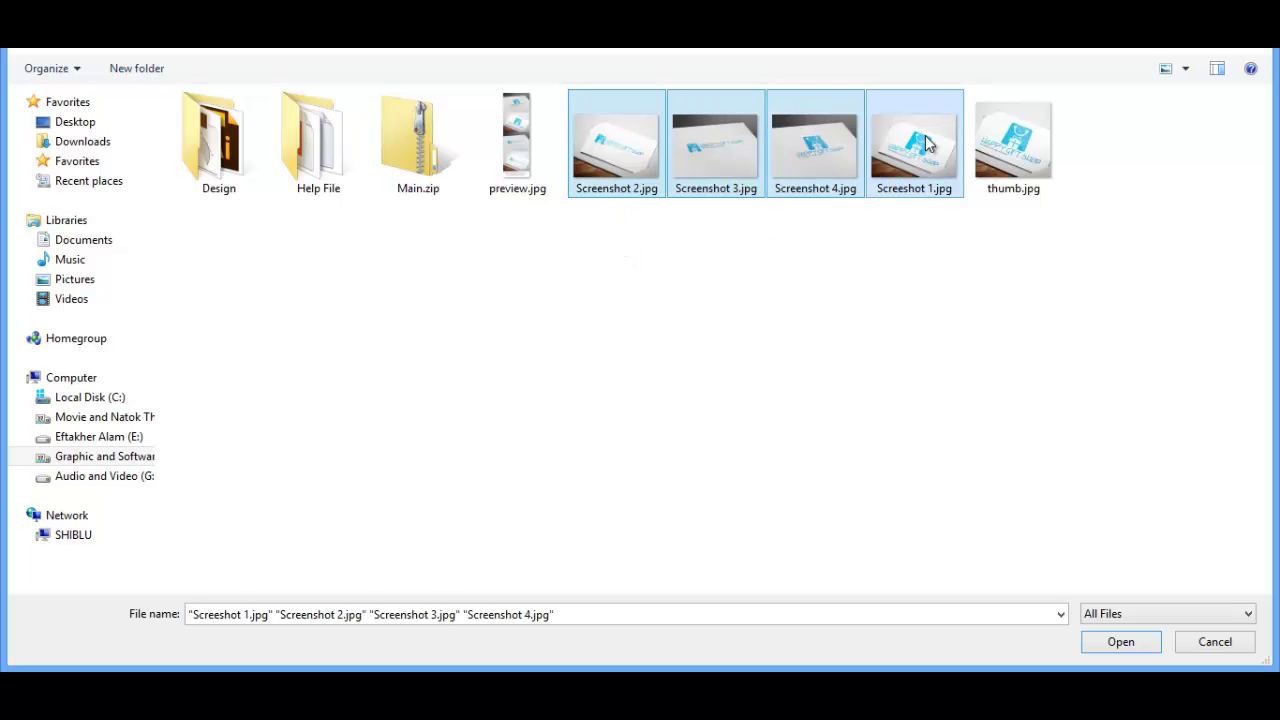
pyautogui.rightClick(914, 172)
pyautogui.moveTo(982, 474)
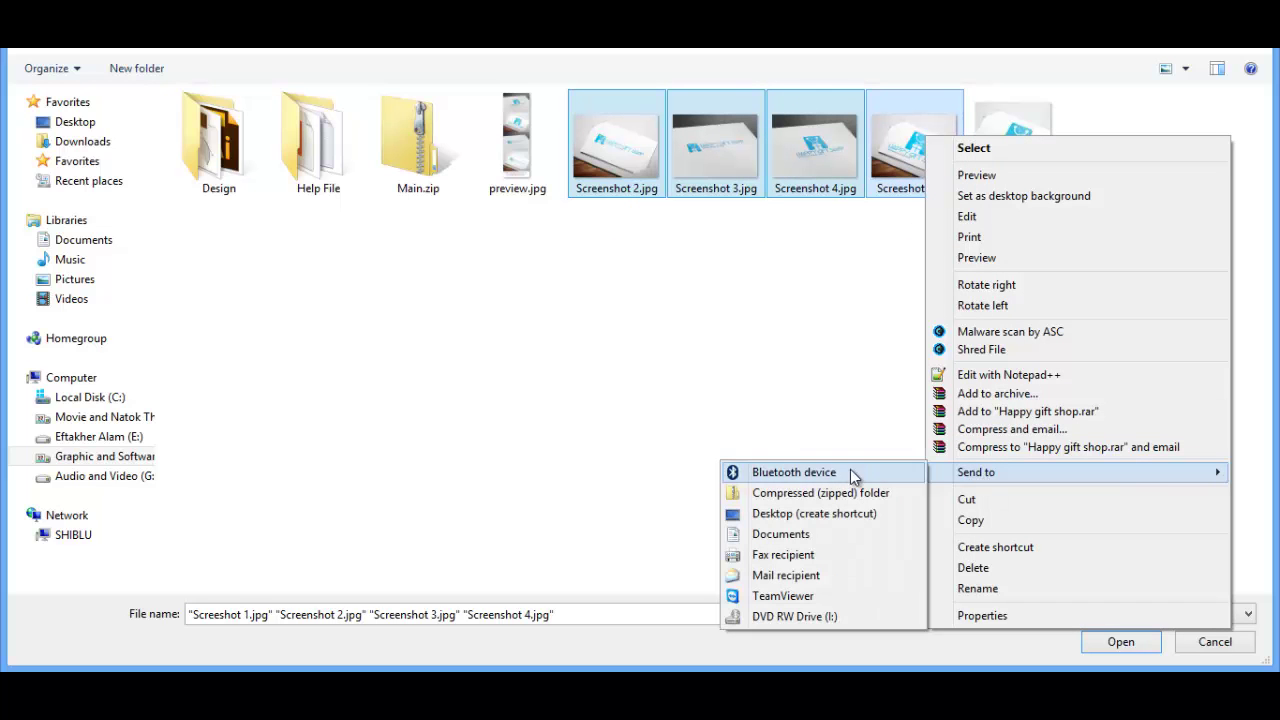
pyautogui.click(800, 495)
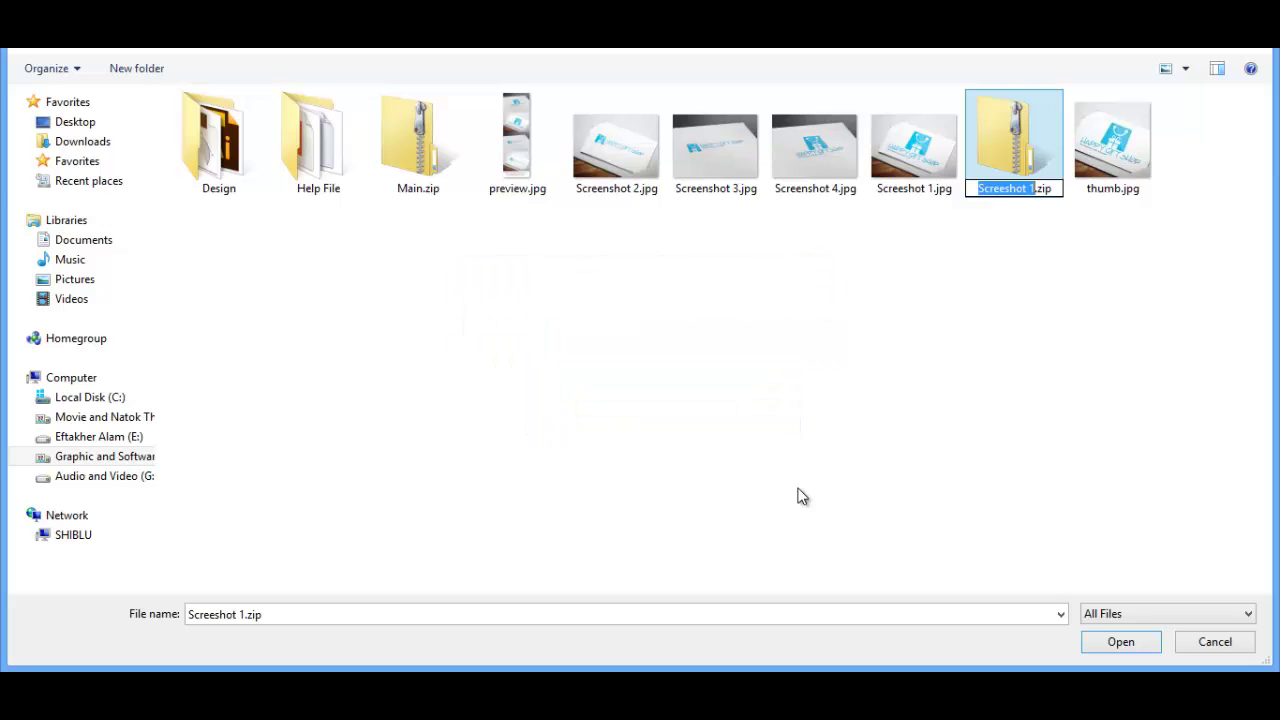
pyautogui.press('Right')
pyautogui.press('BackSpace')
pyautogui.press('BackSpace')
pyautogui.press('Return')
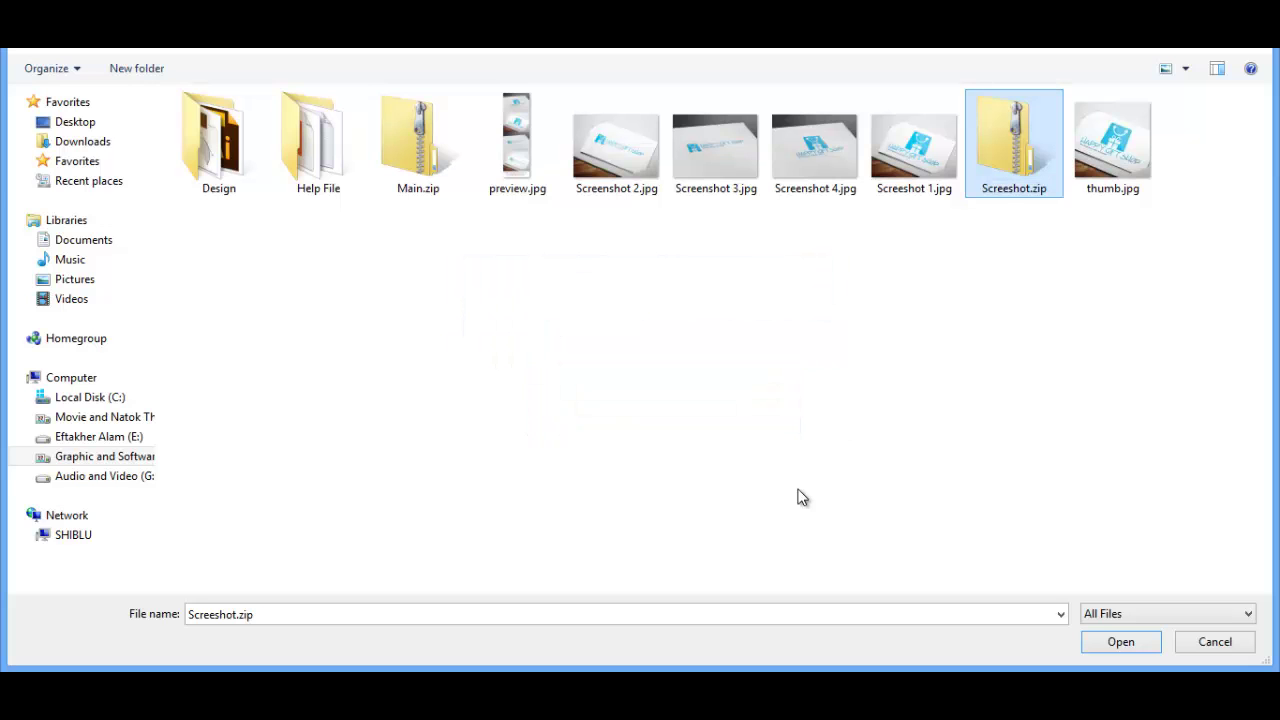
pyautogui.doubleClick(1031, 153)
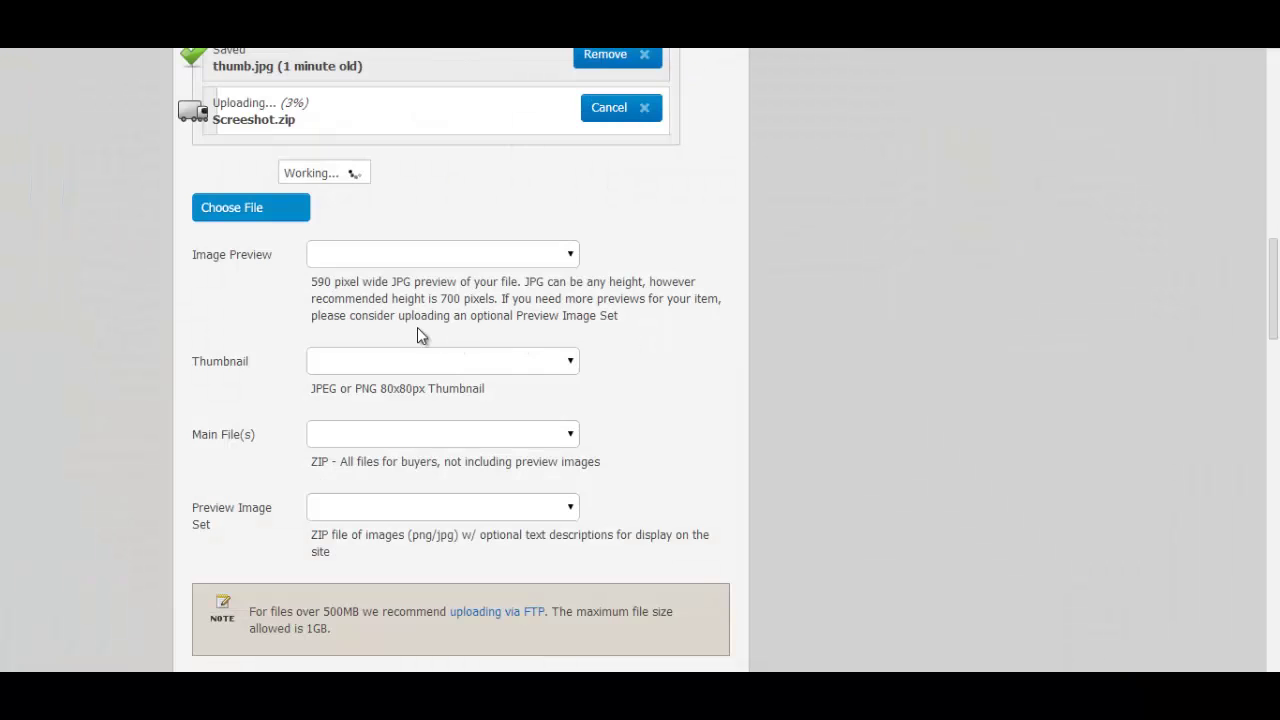
# Set the item category to Objects, after first trying Symbols
pyautogui.scroll(1, 24, 251)
pyautogui.scroll(1, 24, 251)
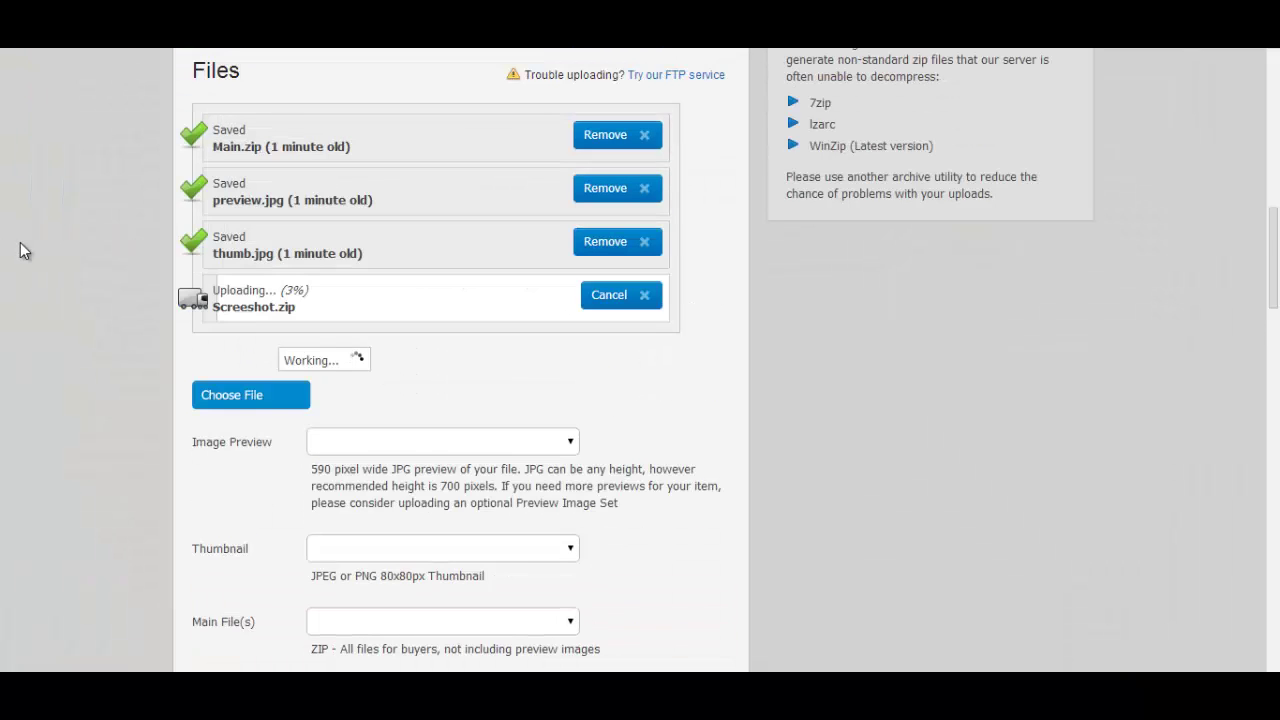
pyautogui.scroll(-3, 333, 325)
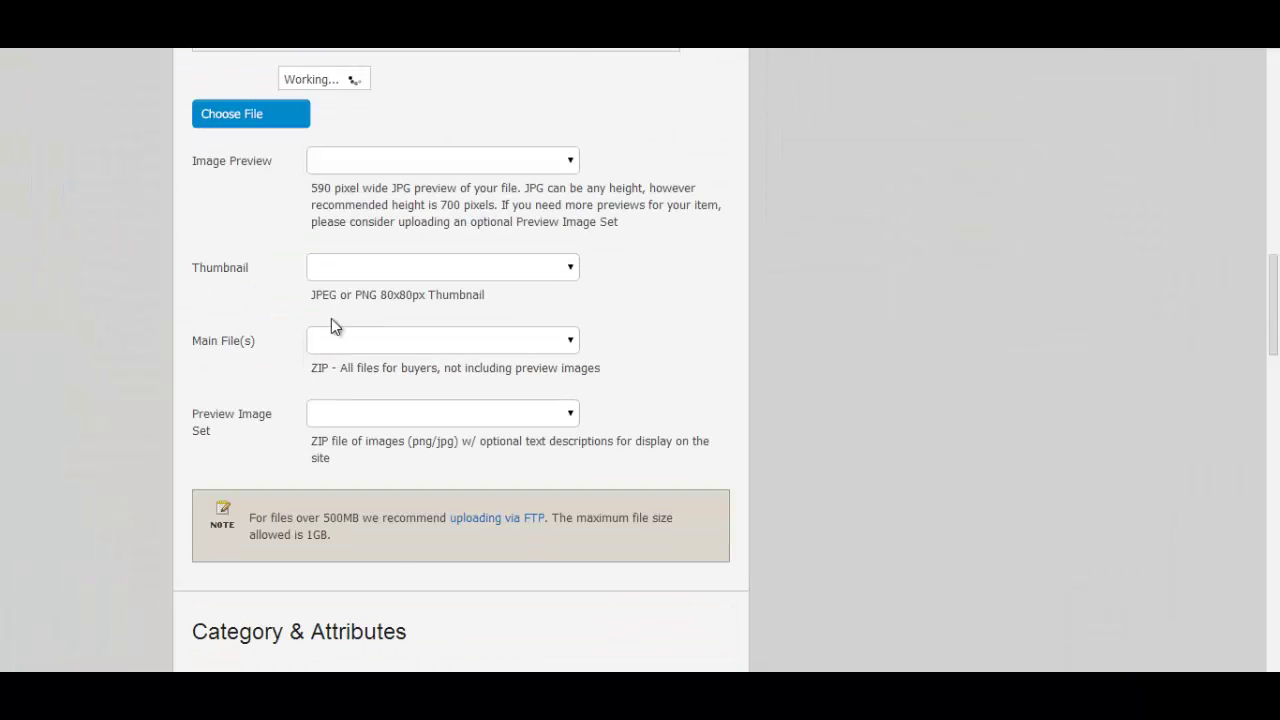
pyautogui.scroll(-2, 300, 325)
pyautogui.scroll(-2, 258, 340)
pyautogui.scroll(-1, 253, 335)
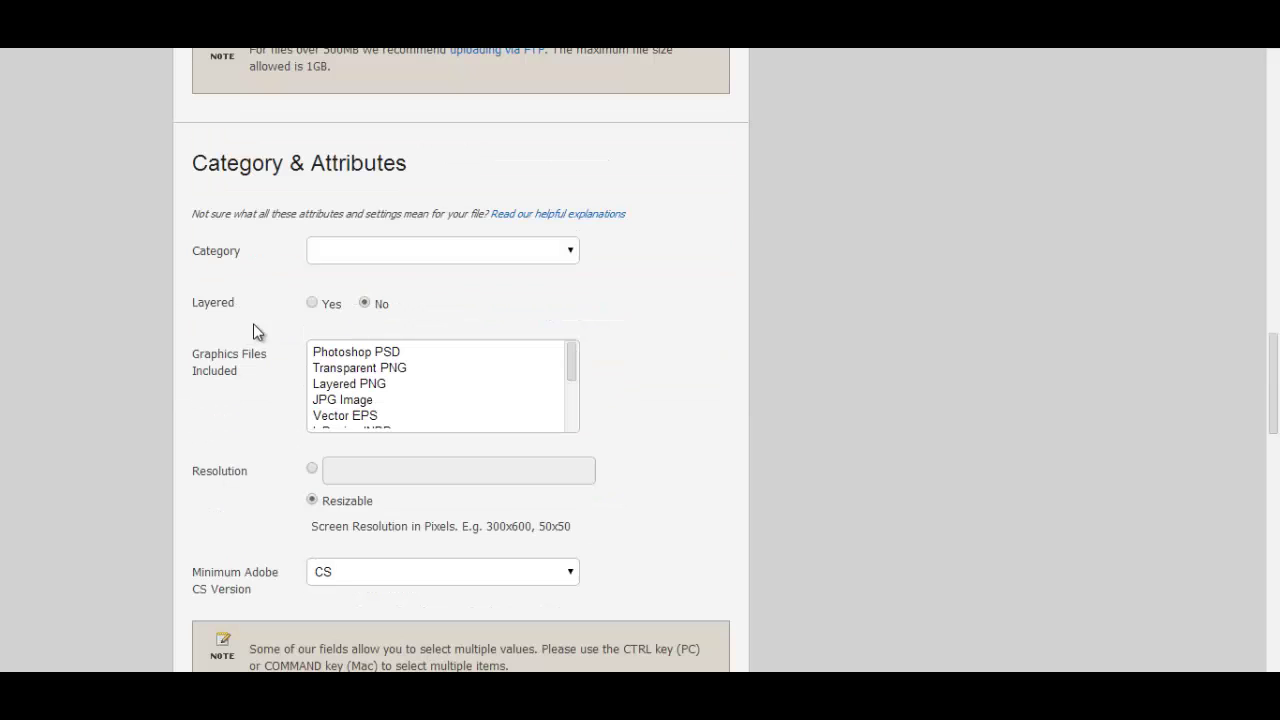
pyautogui.click(368, 251)
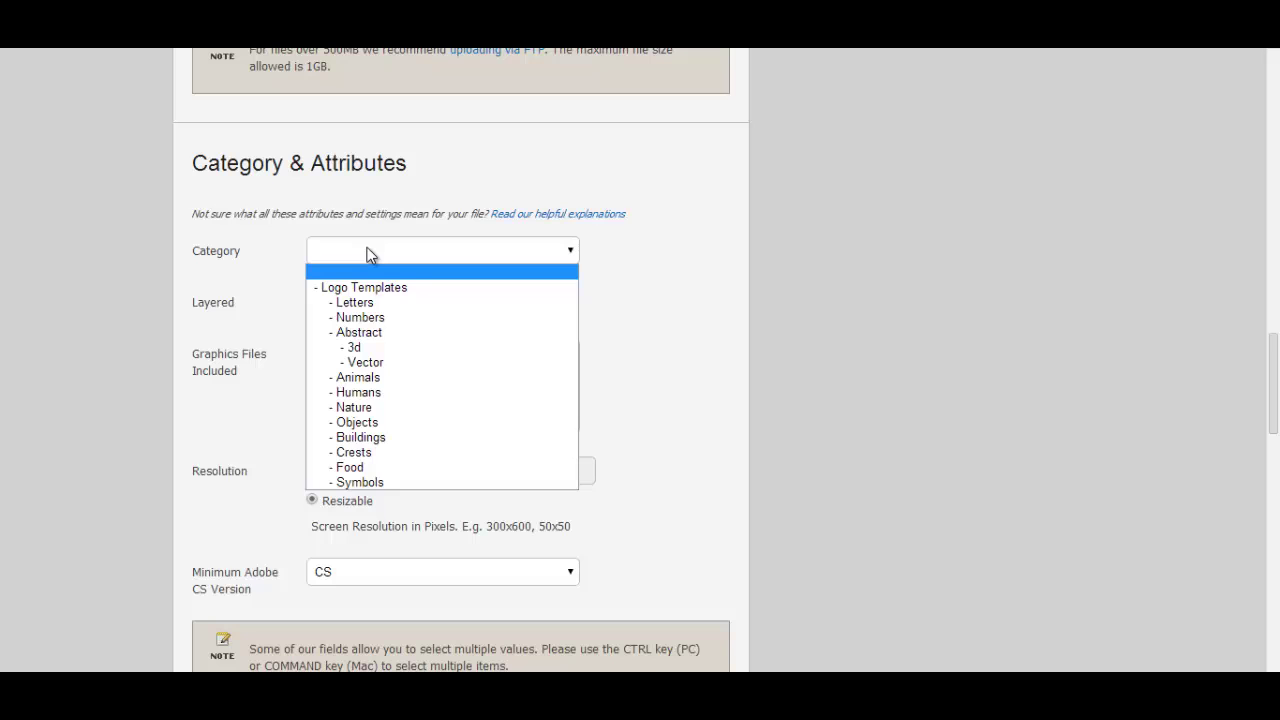
pyautogui.click(391, 482)
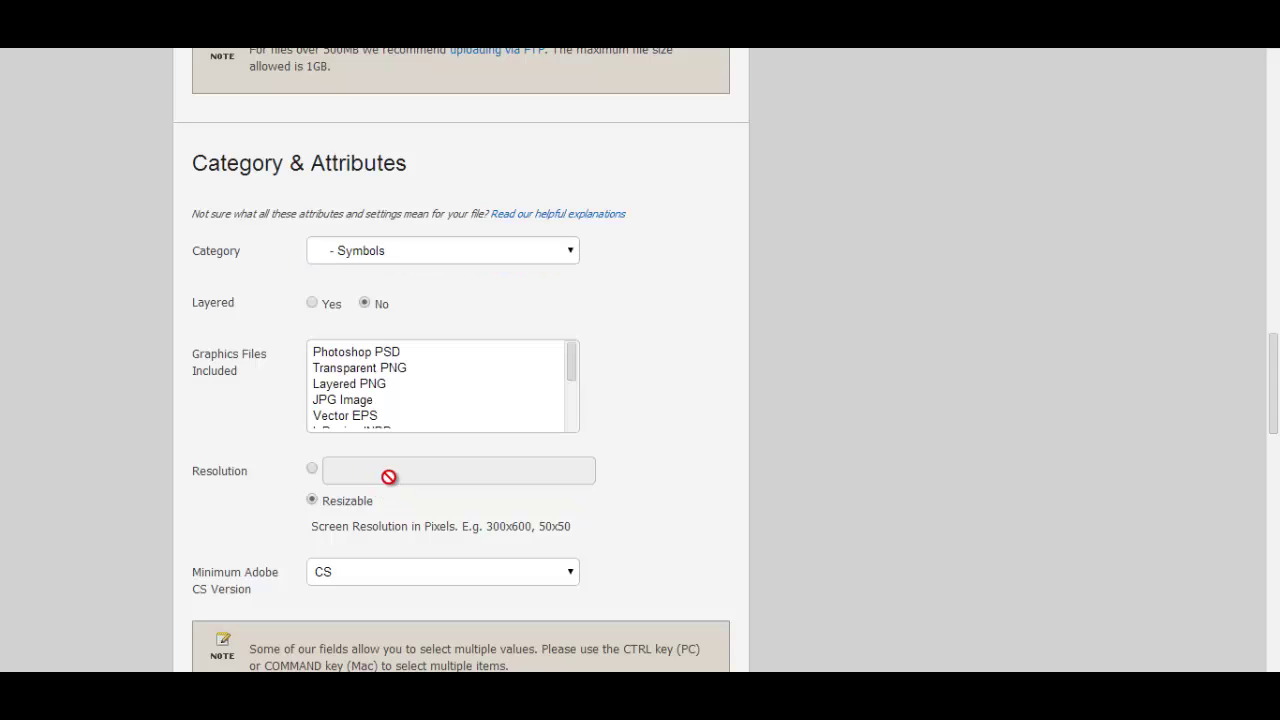
pyautogui.click(406, 252)
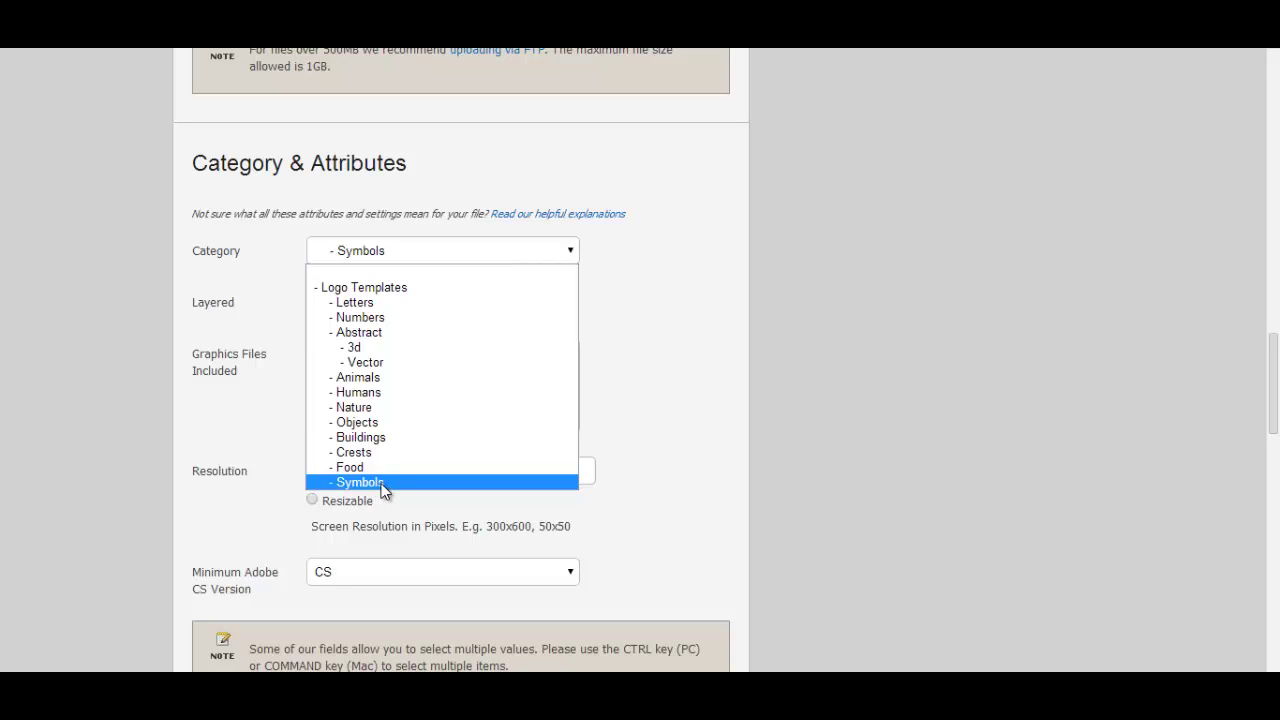
pyautogui.click(382, 484)
pyautogui.click(401, 252)
pyautogui.click(372, 422)
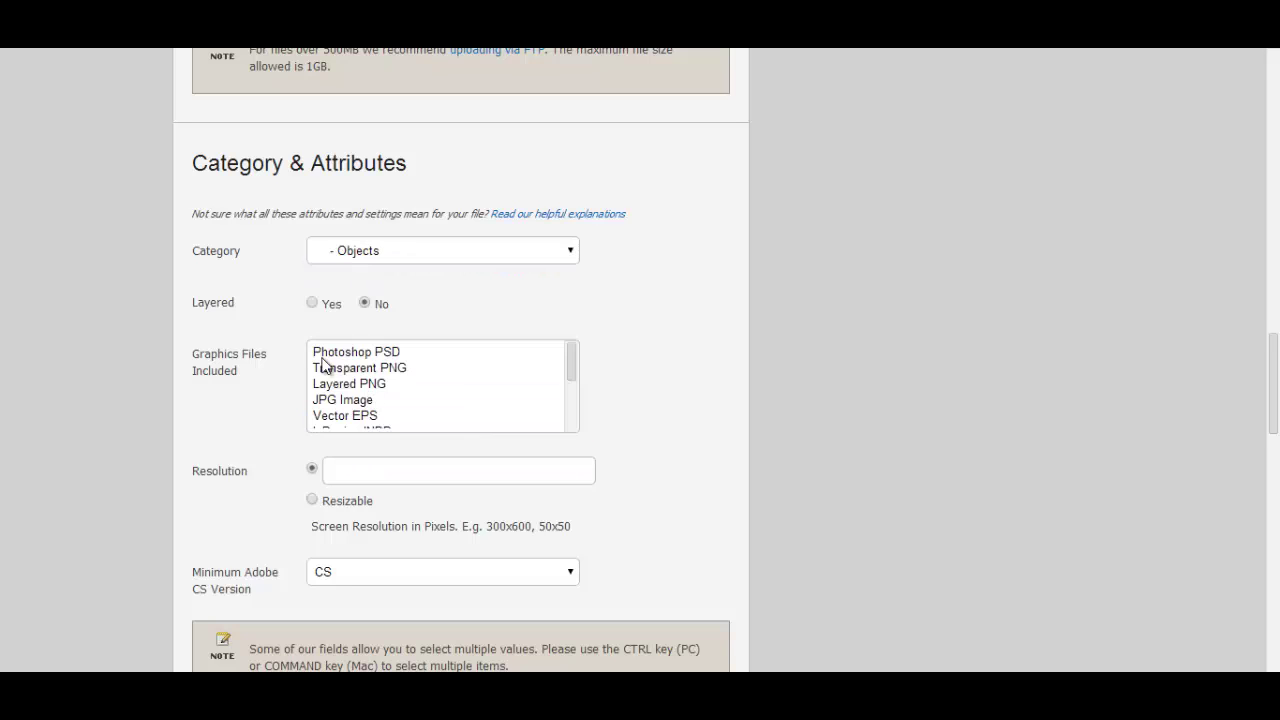
# Mark the item layered with Vector EPS, resizable, and minimum Adobe CS version CS6
pyautogui.click(312, 304)
pyautogui.click(344, 416)
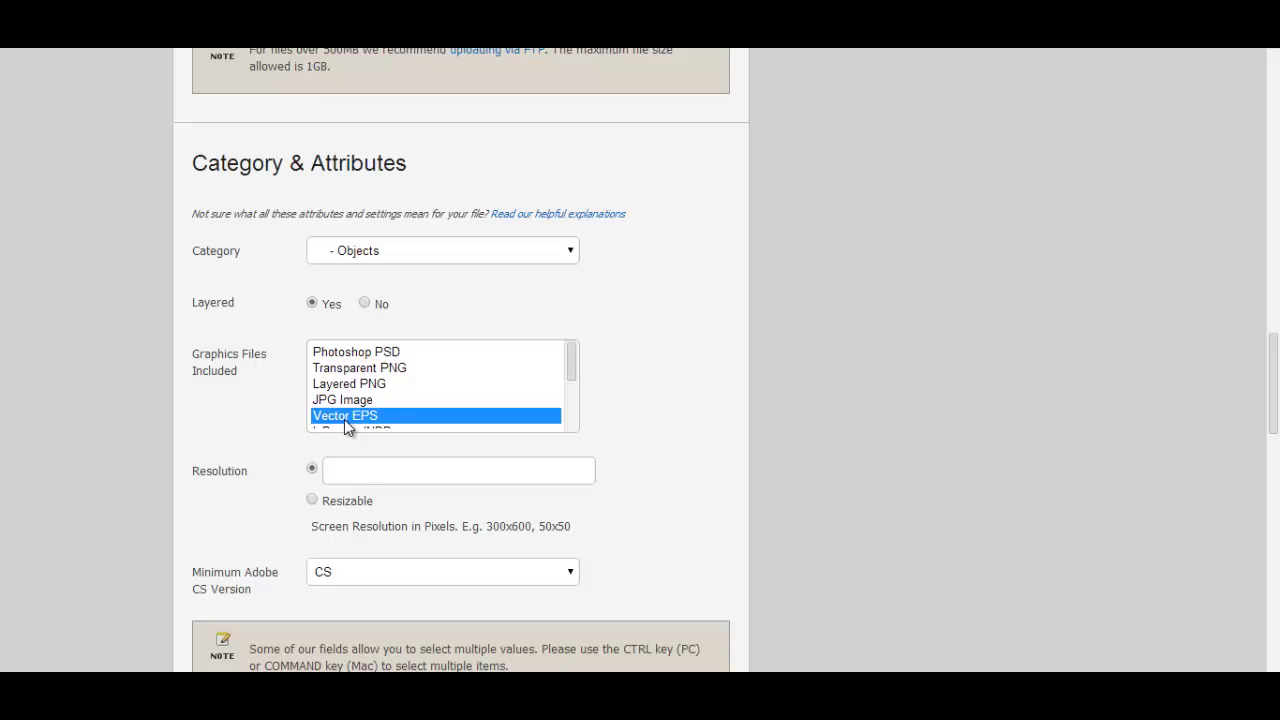
pyautogui.click(312, 502)
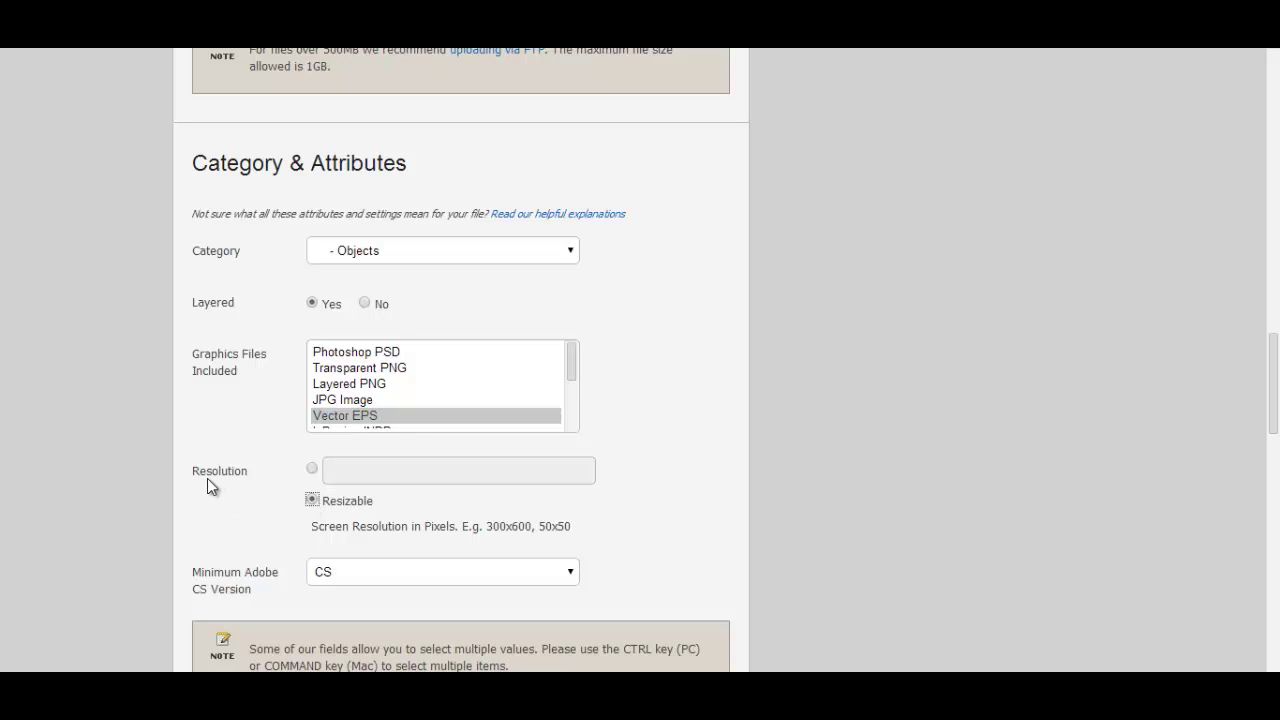
pyautogui.scroll(-1, 210, 486)
pyautogui.click(433, 482)
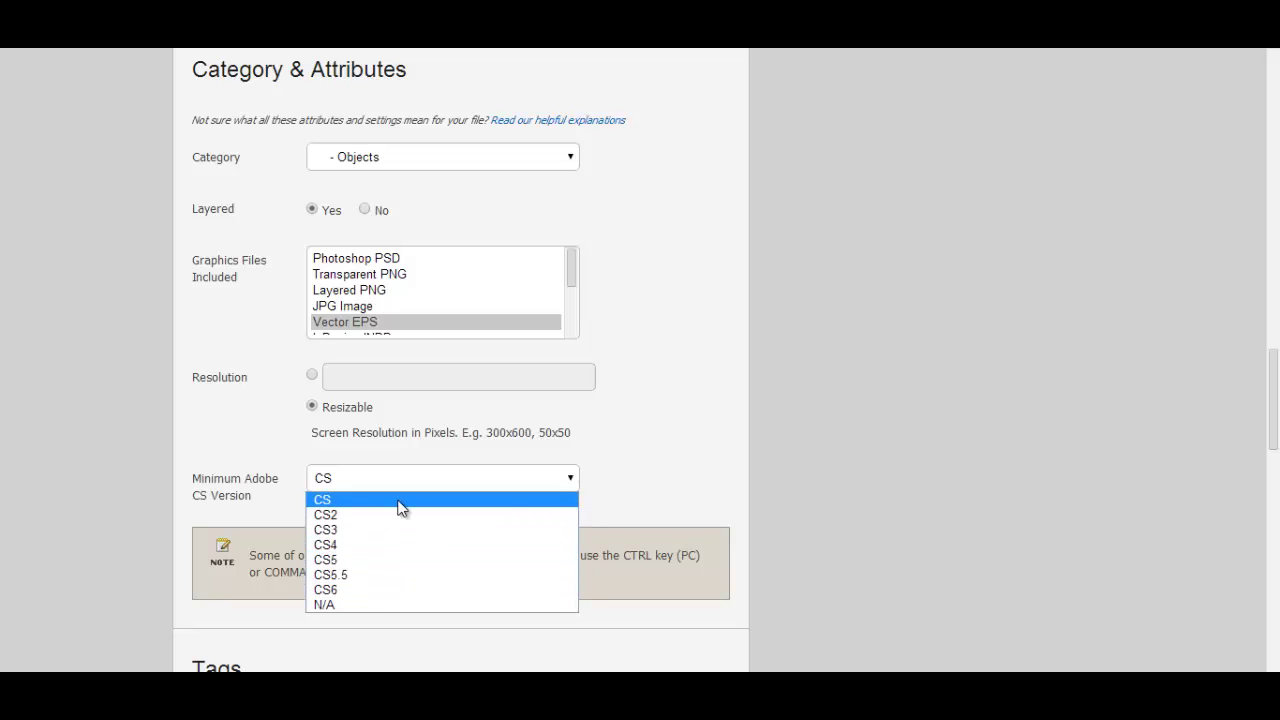
pyautogui.click(380, 590)
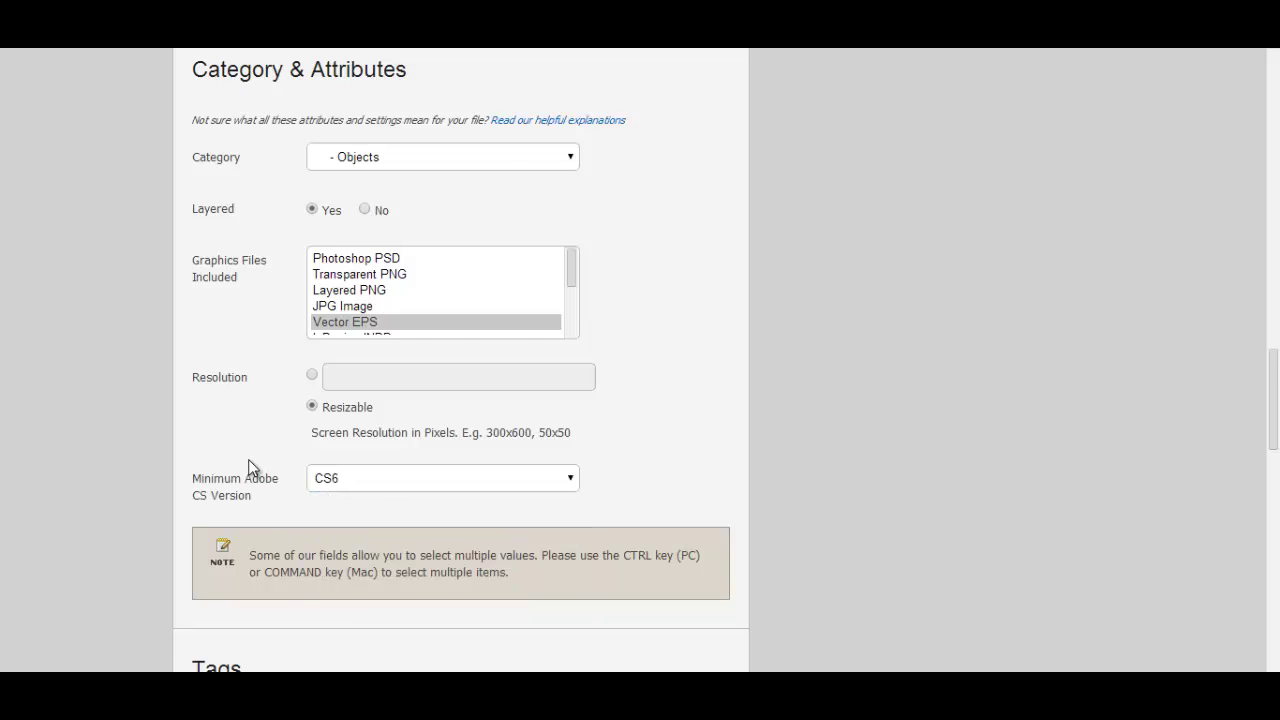
pyautogui.scroll(-4, 248, 459)
# Enter the tags shop, object and blue, followed by a misspelled 'mordan'
pyautogui.click(371, 431)
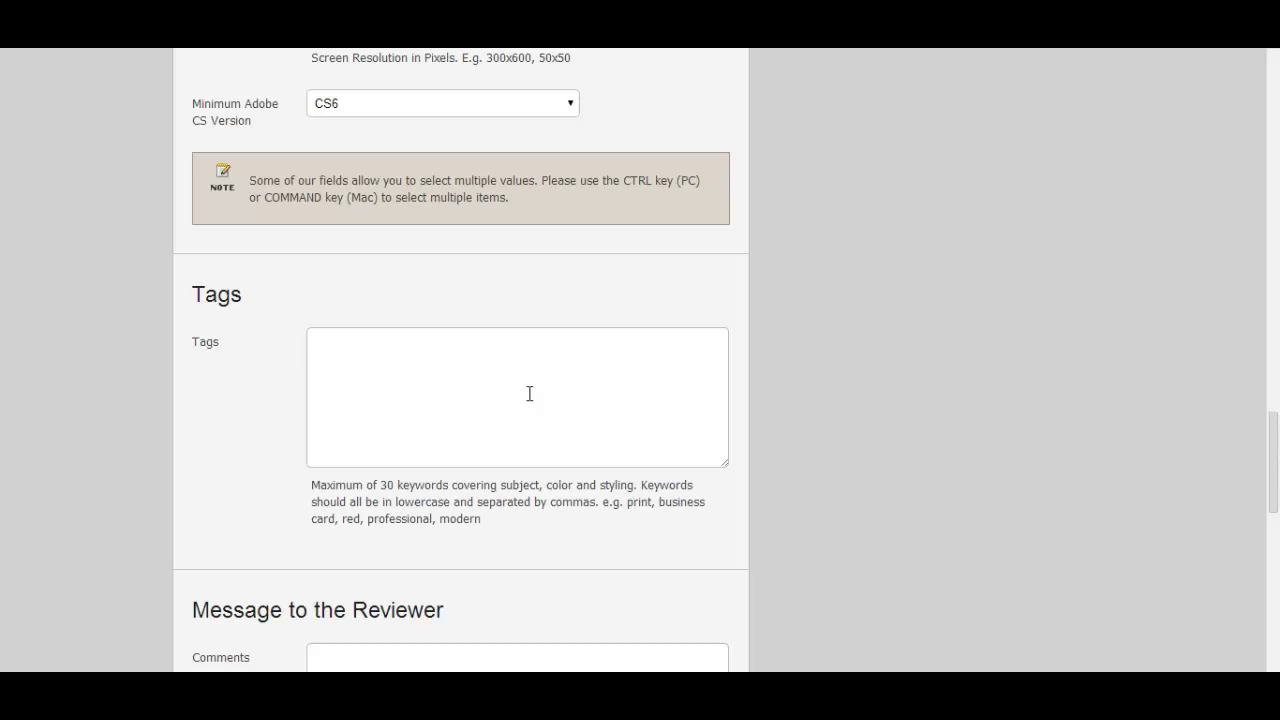
pyautogui.write('sh')
pyautogui.write('op')
pyautogui.write(',')
pyautogui.write('b')
pyautogui.press('BackSpace')
pyautogui.write('ob')
pyautogui.write('ject,')
pyautogui.write('bu')
pyautogui.press('BackSpace')
pyautogui.write('l')
pyautogui.write('ue,')
pyautogui.write('mordan')
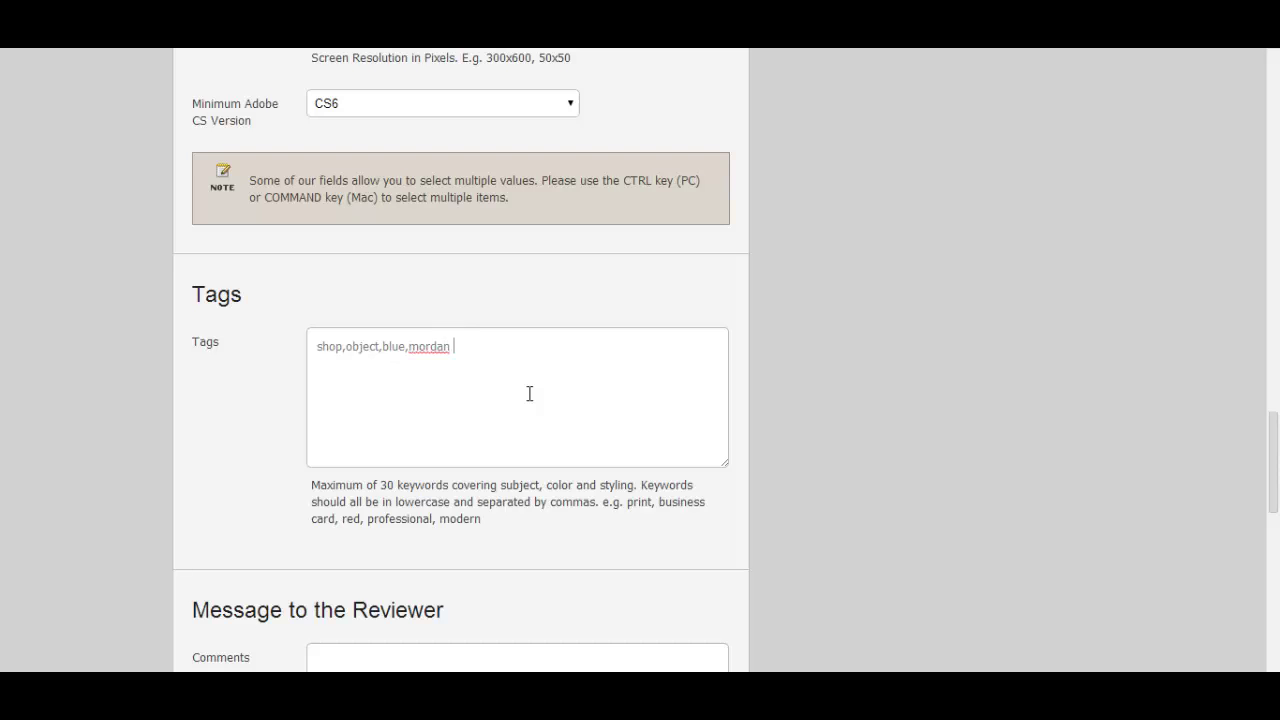
# Delete the misspelled 'mordan' tag and add the tags nice, bag and smile
pyautogui.click(427, 356)
pyautogui.rightClick(427, 356)
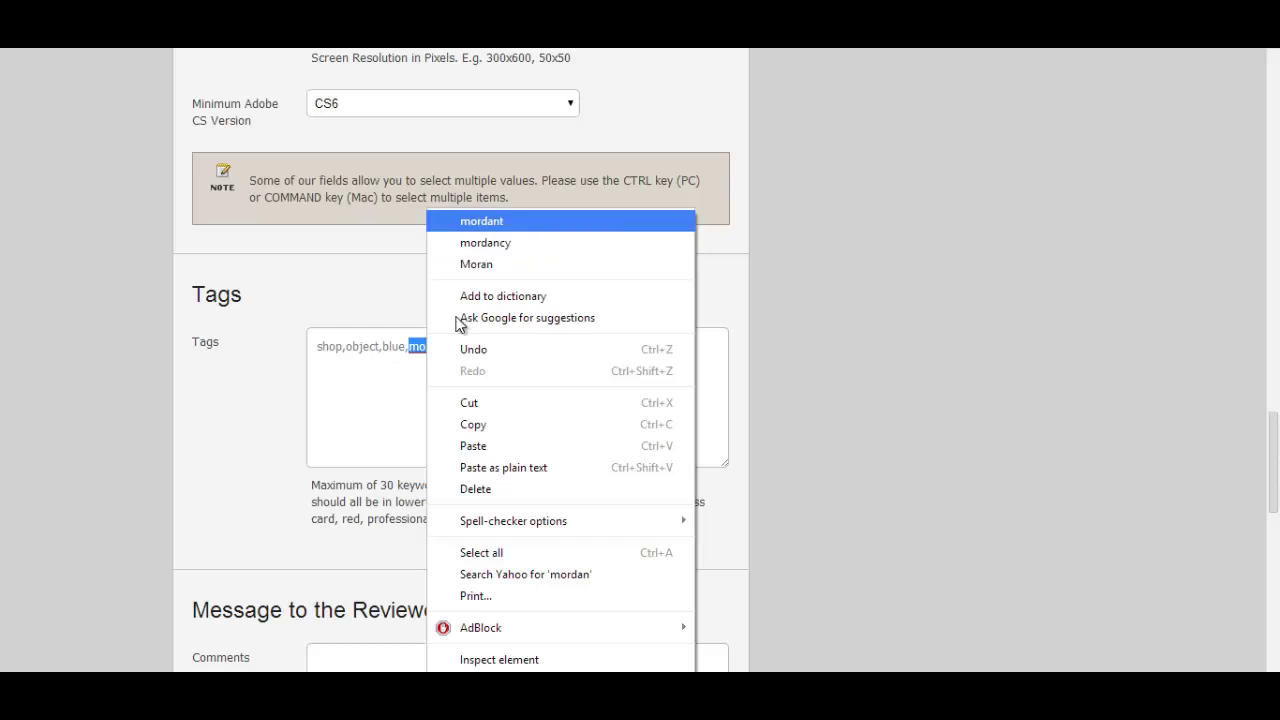
pyautogui.press('Escape')
pyautogui.moveTo(477, 360); pyautogui.dragTo(575, 418)
pyautogui.press('BackSpace')
pyautogui.press('BackSpace')
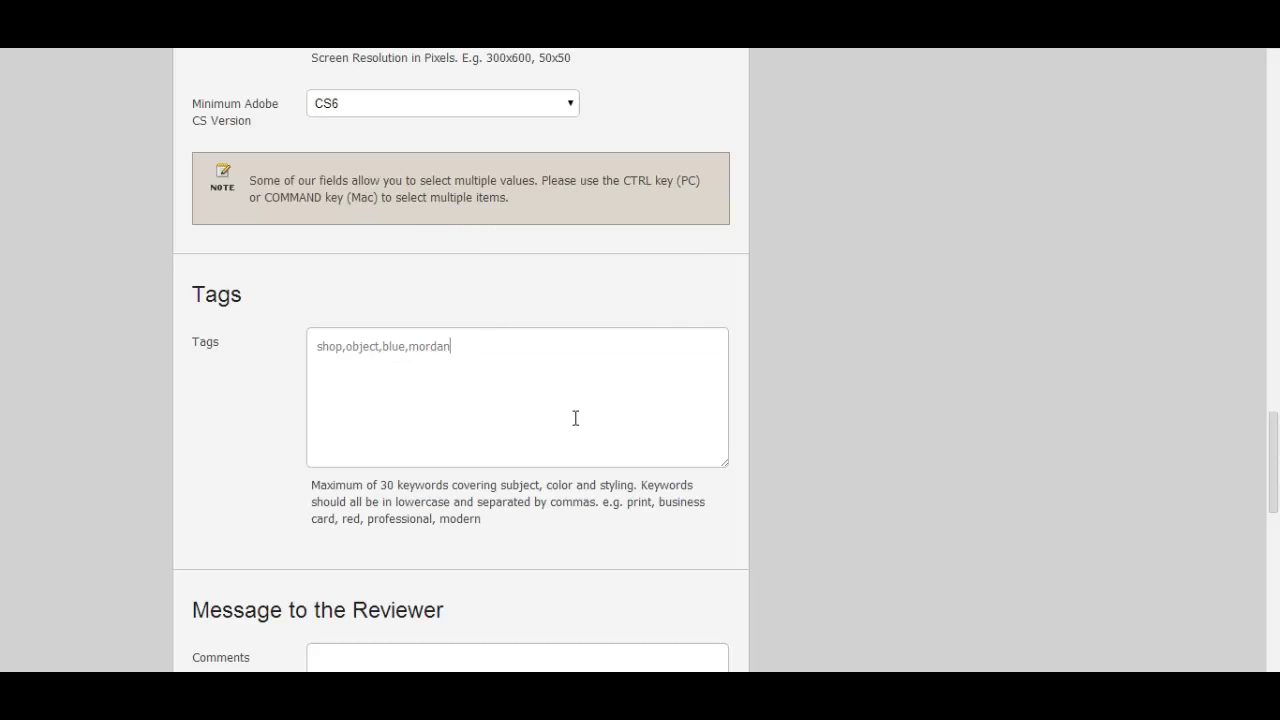
pyautogui.press('BackSpace')
pyautogui.press('BackSpace')
pyautogui.press('BackSpace')
pyautogui.press('BackSpace')
pyautogui.press('BackSpace')
pyautogui.write('nice,')
pyautogui.write('ba')
pyautogui.write('g,')
pyautogui.write('dm')
pyautogui.press('BackSpace')
pyautogui.press('BackSpace')
pyautogui.write('dm')
pyautogui.press('BackSpace')
pyautogui.press('BackSpace')
pyautogui.write('smile,')
pyautogui.scroll(3, 603, 383)
pyautogui.scroll(1, 611, 383)
pyautogui.scroll(4, 611, 383)
pyautogui.scroll(2, 611, 383)
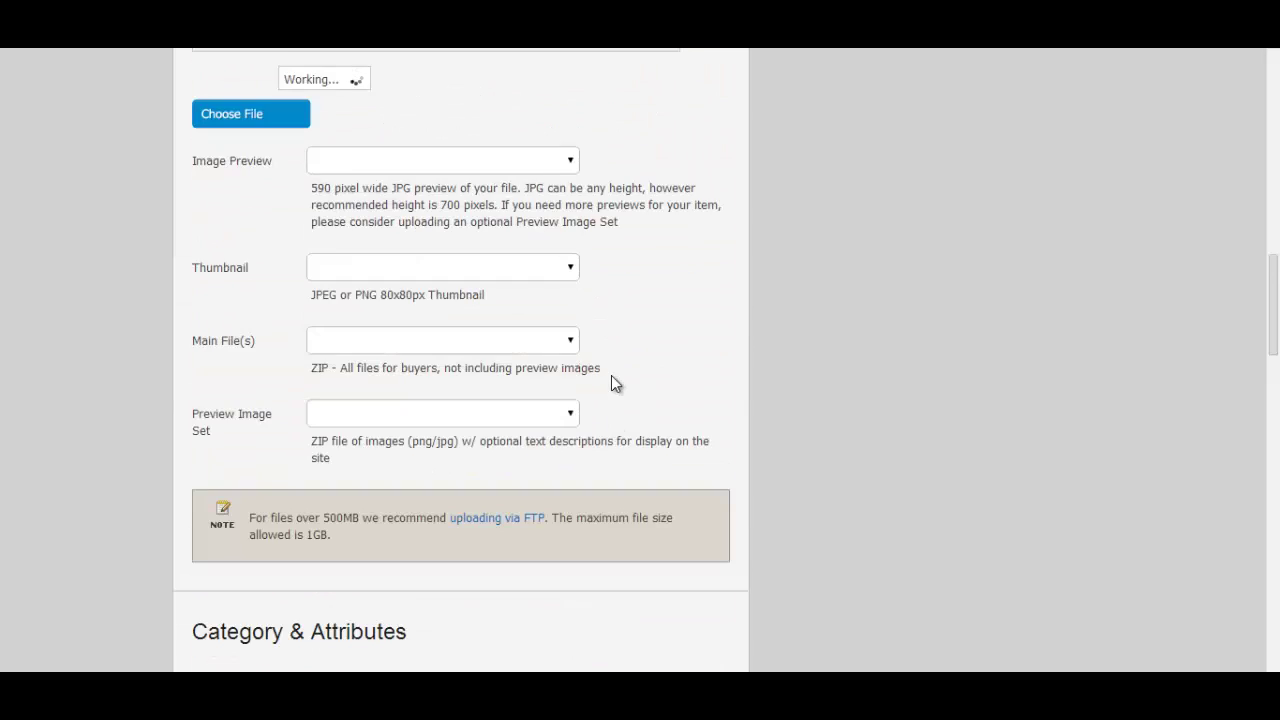
pyautogui.scroll(3, 611, 380)
pyautogui.scroll(1, 414, 266)
pyautogui.scroll(4, 414, 264)
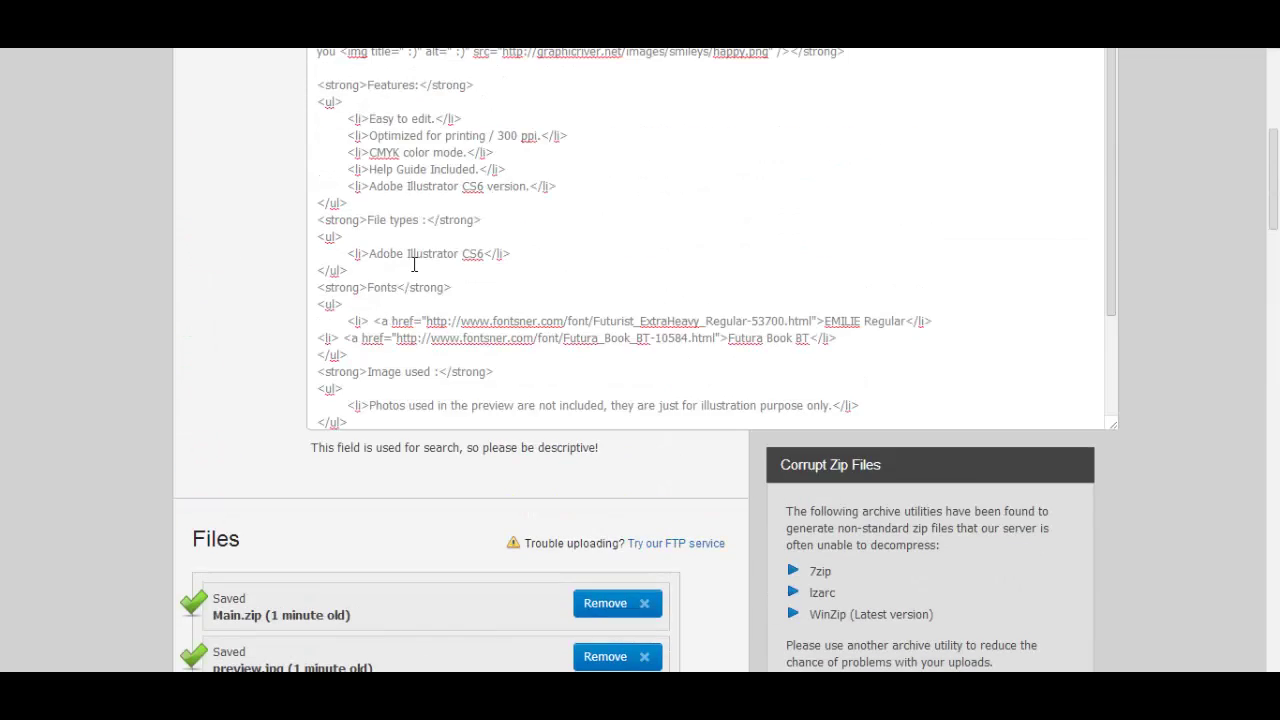
pyautogui.scroll(3, 119, 378)
pyautogui.scroll(-5, 135, 389)
pyautogui.scroll(-6, 135, 389)
pyautogui.scroll(-9, 136, 389)
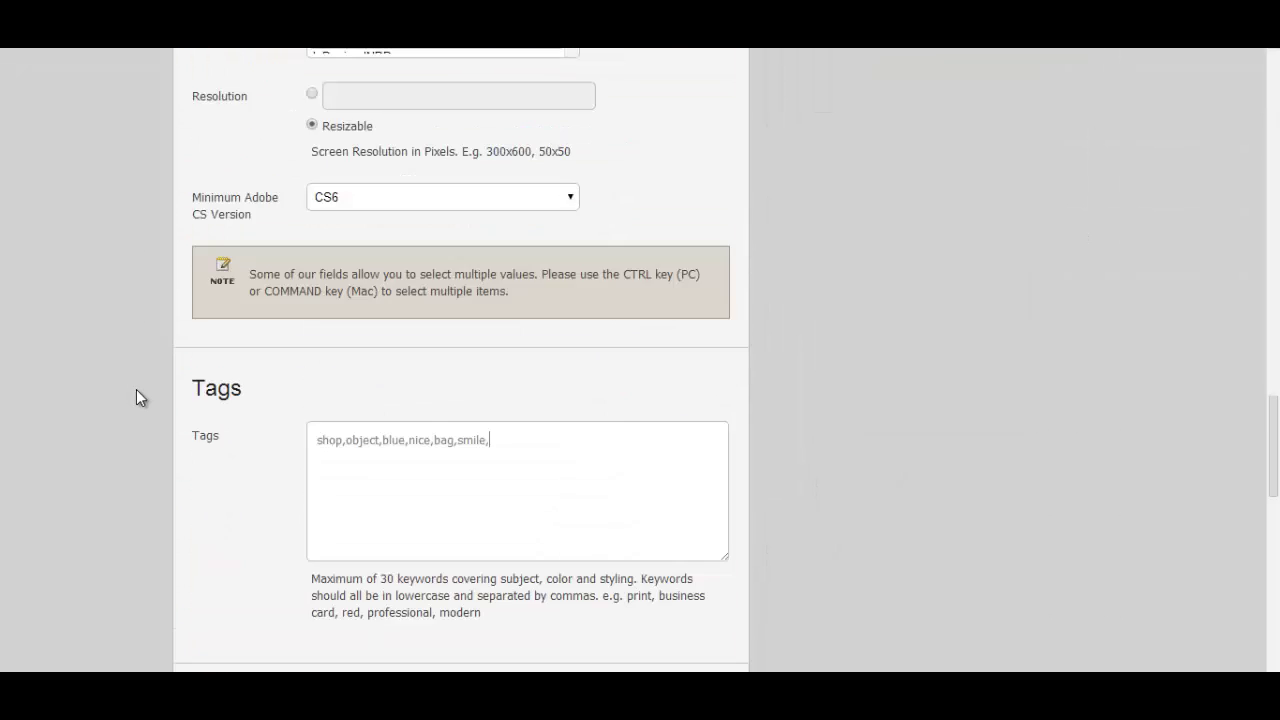
pyautogui.scroll(-3, 136, 397)
pyautogui.scroll(-1, 136, 397)
pyautogui.scroll(-1, 136, 397)
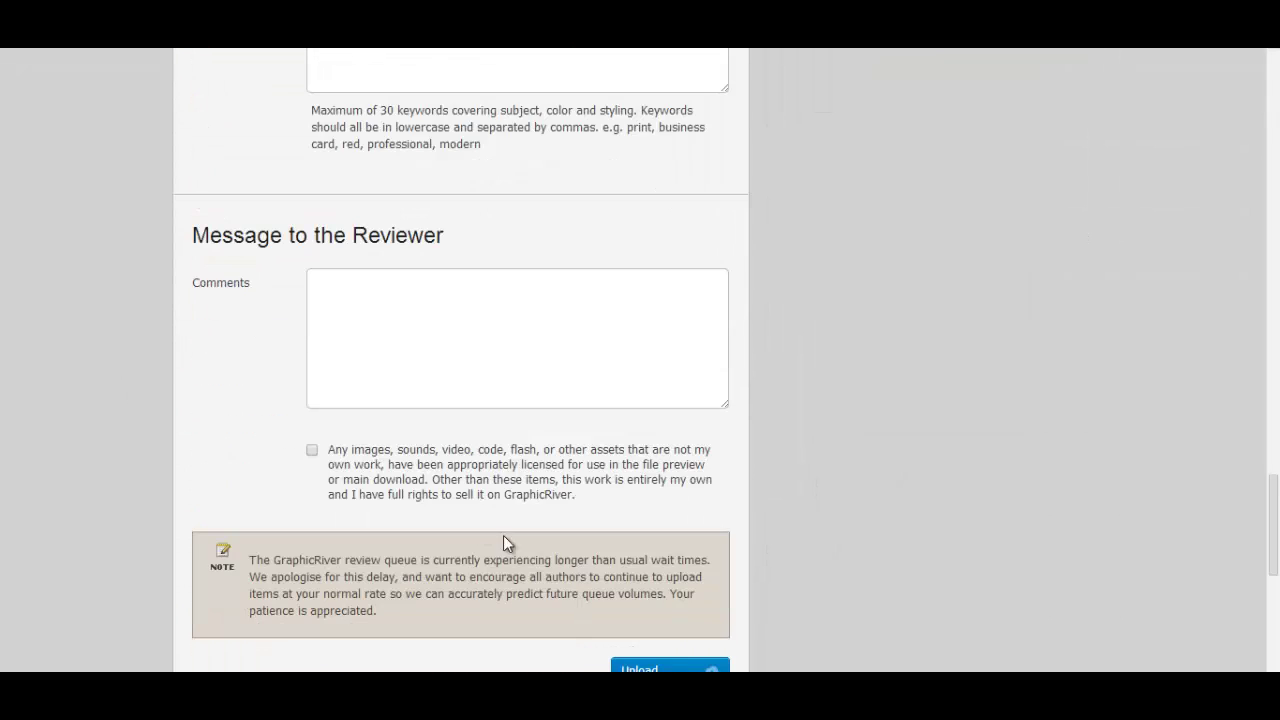
pyautogui.click(421, 359)
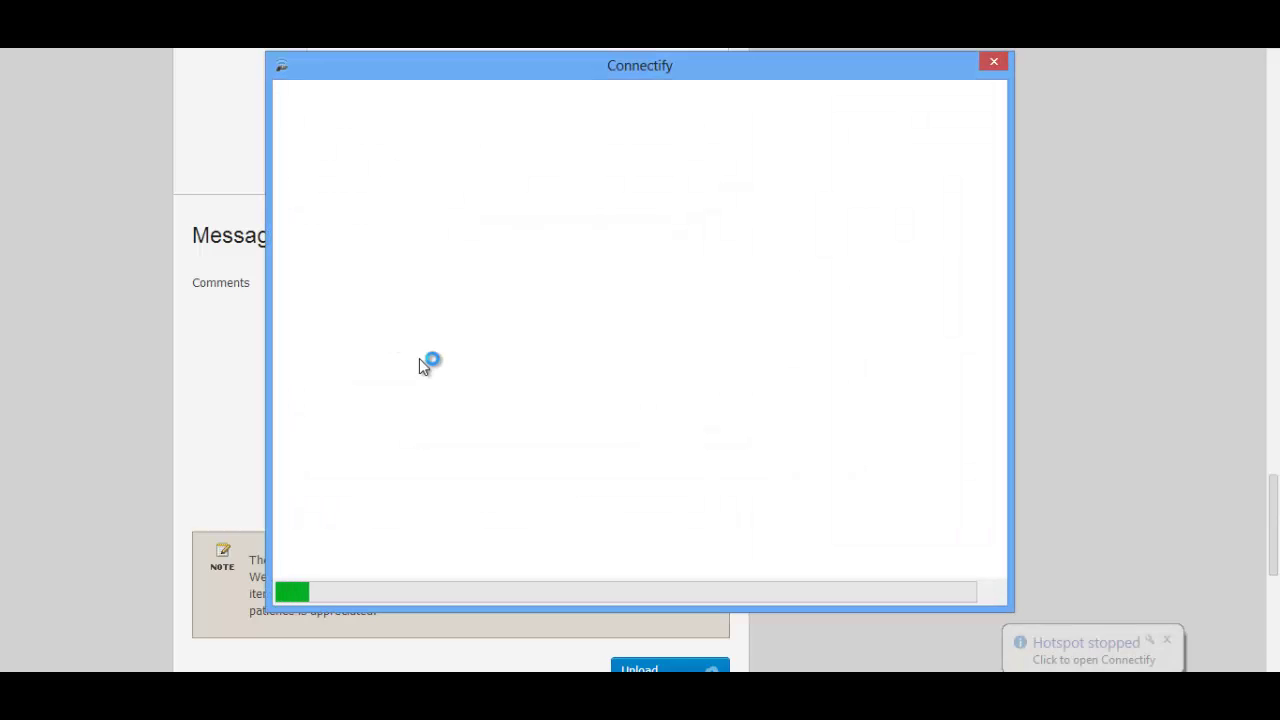
pyautogui.click(998, 66)
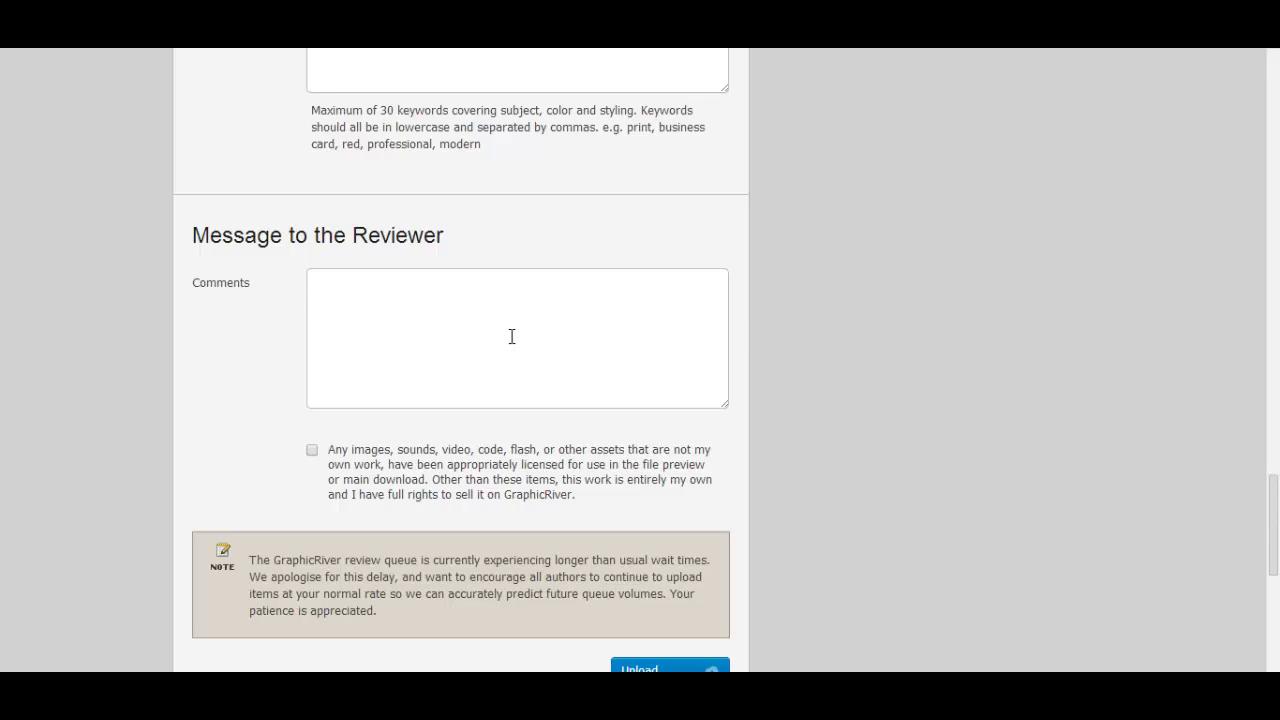
# Write 'Thank you for your reviewing' to the reviewer and tick the asset-licensing declaration
pyautogui.write('Tha')
pyautogui.write('ks fo')
pyautogui.press('BackSpace')
pyautogui.press('BackSpace')
pyautogui.press('BackSpace')
pyautogui.press('BackSpace')
pyautogui.press('BackSpace')
pyautogui.write('Thank youf')
pyautogui.press('BackSpace')
pyautogui.write('for yu')
pyautogui.press('BackSpace')
pyautogui.write('ou')
pyautogui.press('BackSpace')
pyautogui.write('ur r')
pyautogui.write('eviewing')
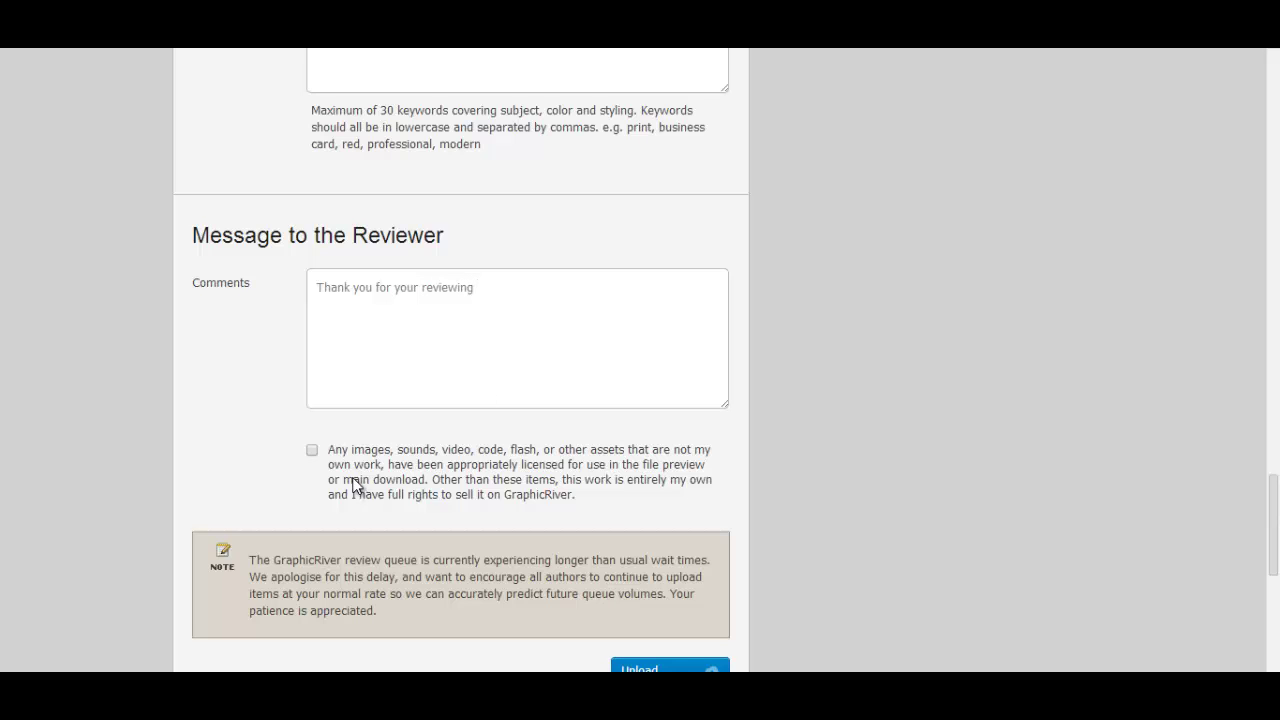
pyautogui.click(401, 480)
# Return to the Files section and wait until Screeshot.zip shows as Saved
pyautogui.scroll(5, 176, 418)
pyautogui.scroll(5, 176, 418)
pyautogui.scroll(5, 176, 418)
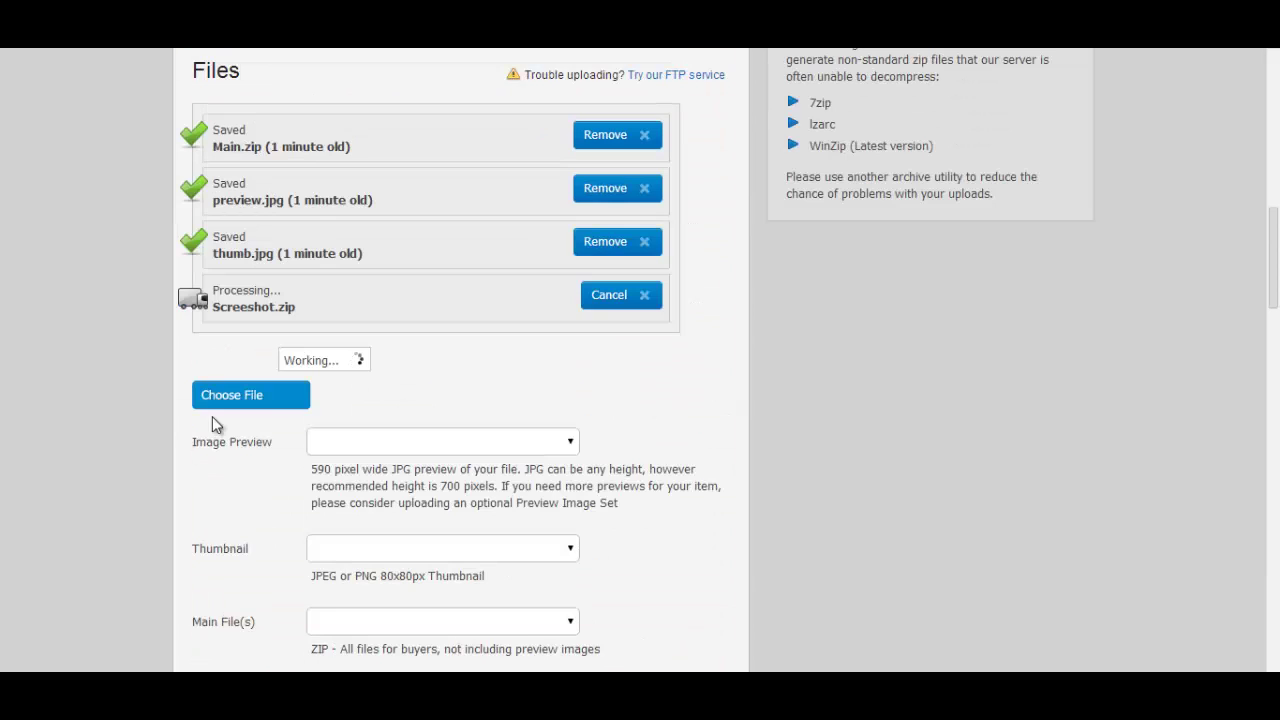
pyautogui.scroll(-1, 228, 420)
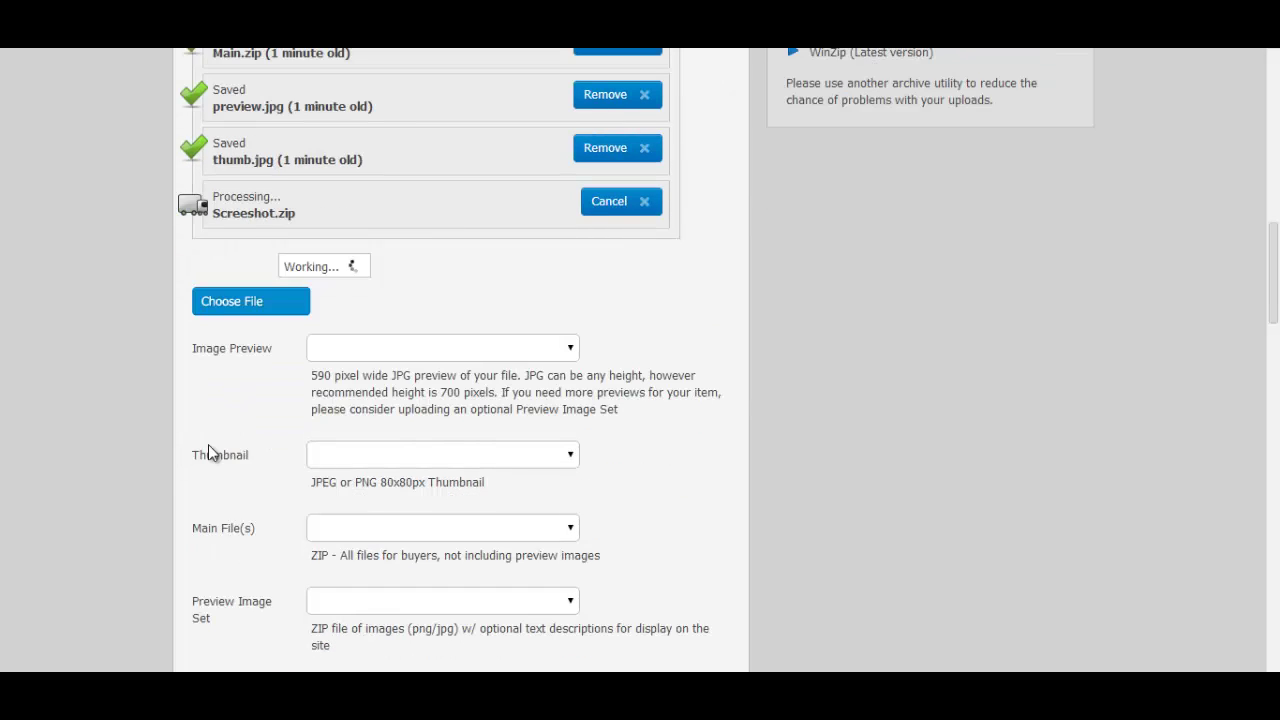
pyautogui.scroll(-1, 744, 390)
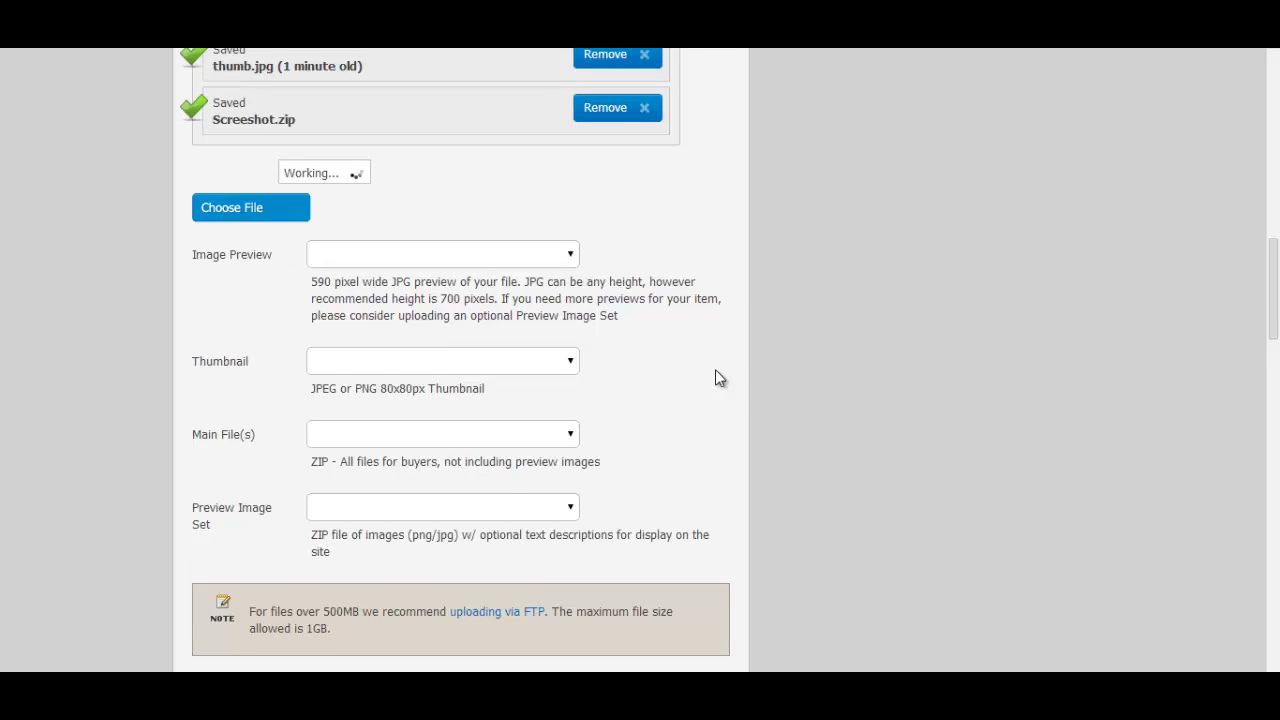
pyautogui.scroll(2, 680, 334)
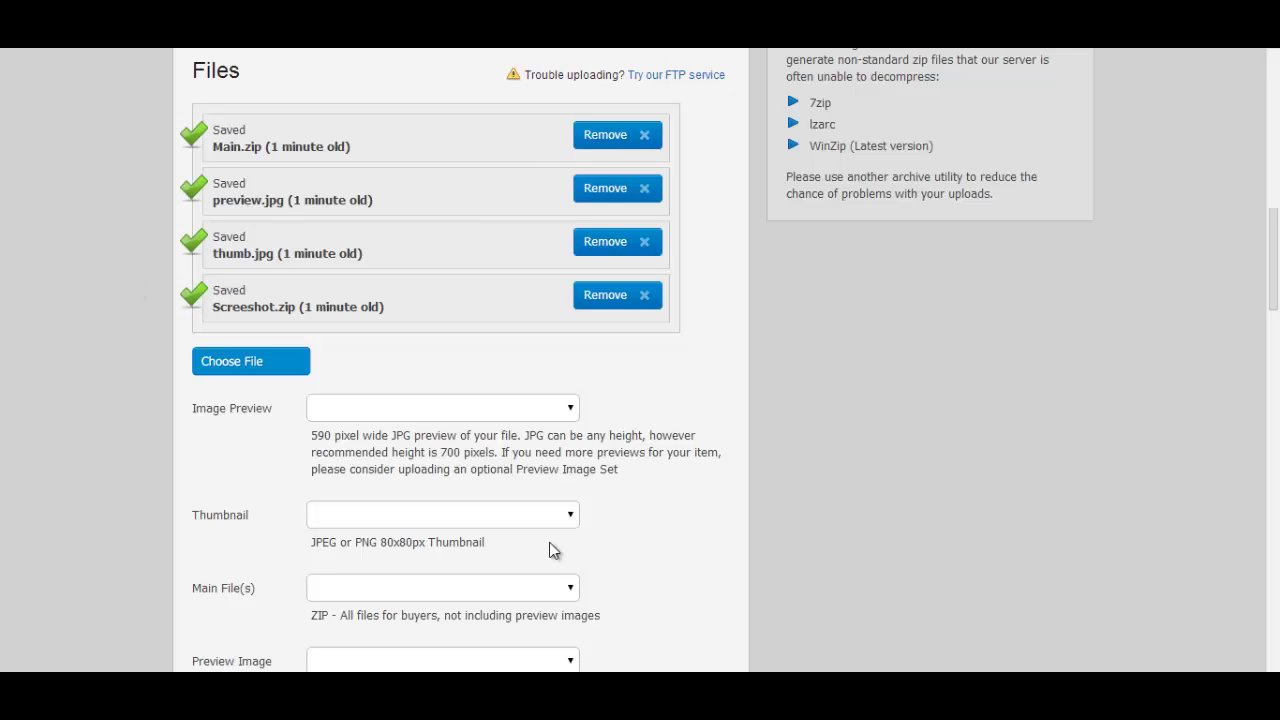
pyautogui.moveTo(1106, 628)
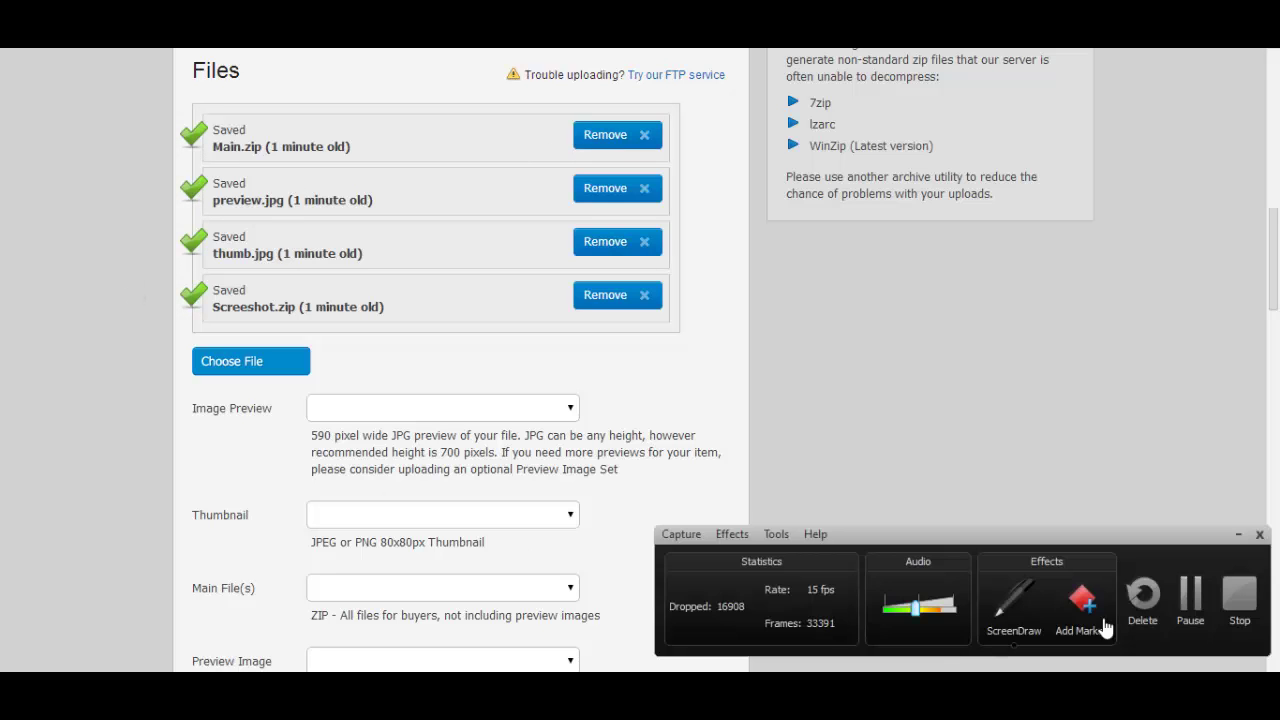
pyautogui.click(1189, 599)
pyautogui.click(1189, 599)
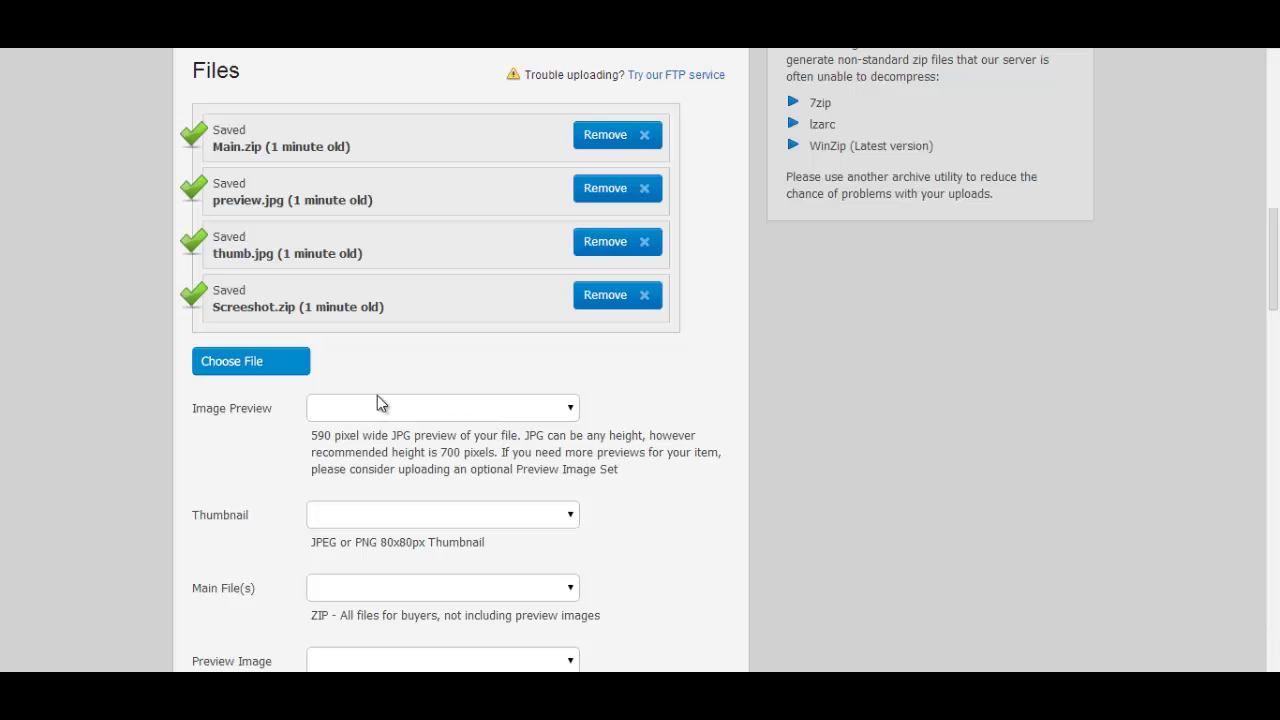
pyautogui.scroll(-1, 200, 434)
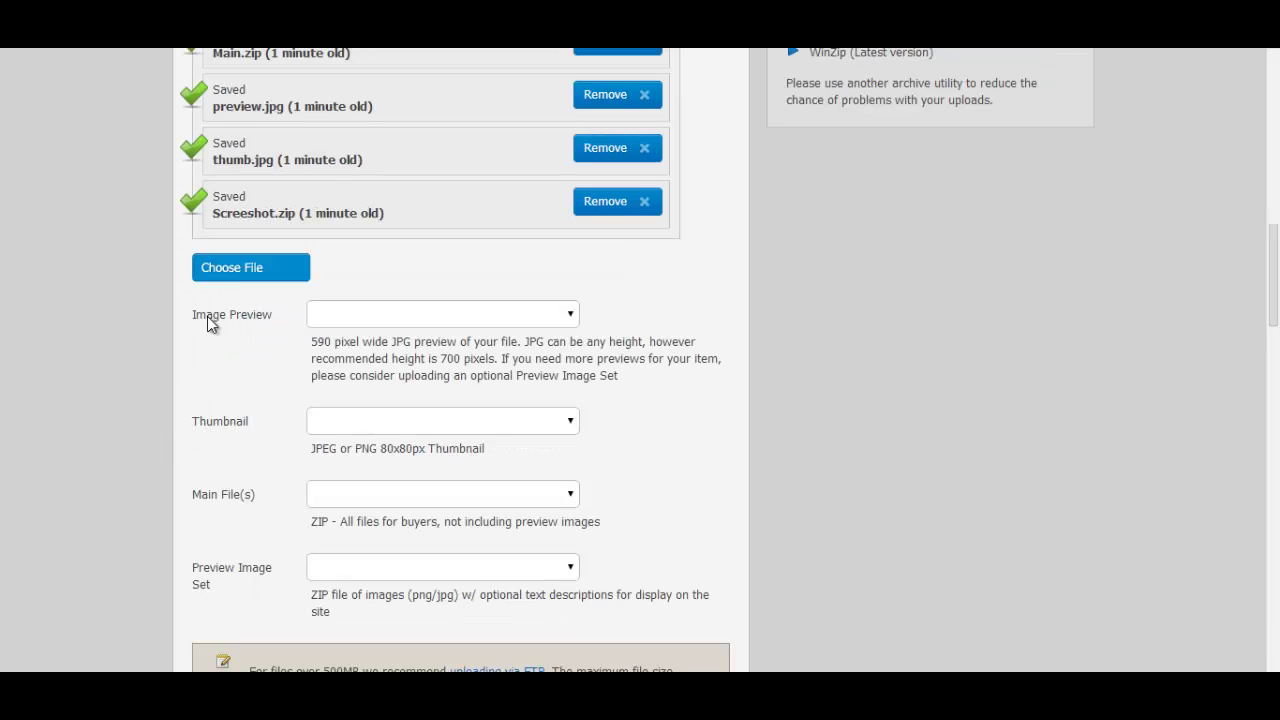
# Assign preview.jpg as the Image Preview and thumb.jpg as the Thumbnail
pyautogui.click(369, 316)
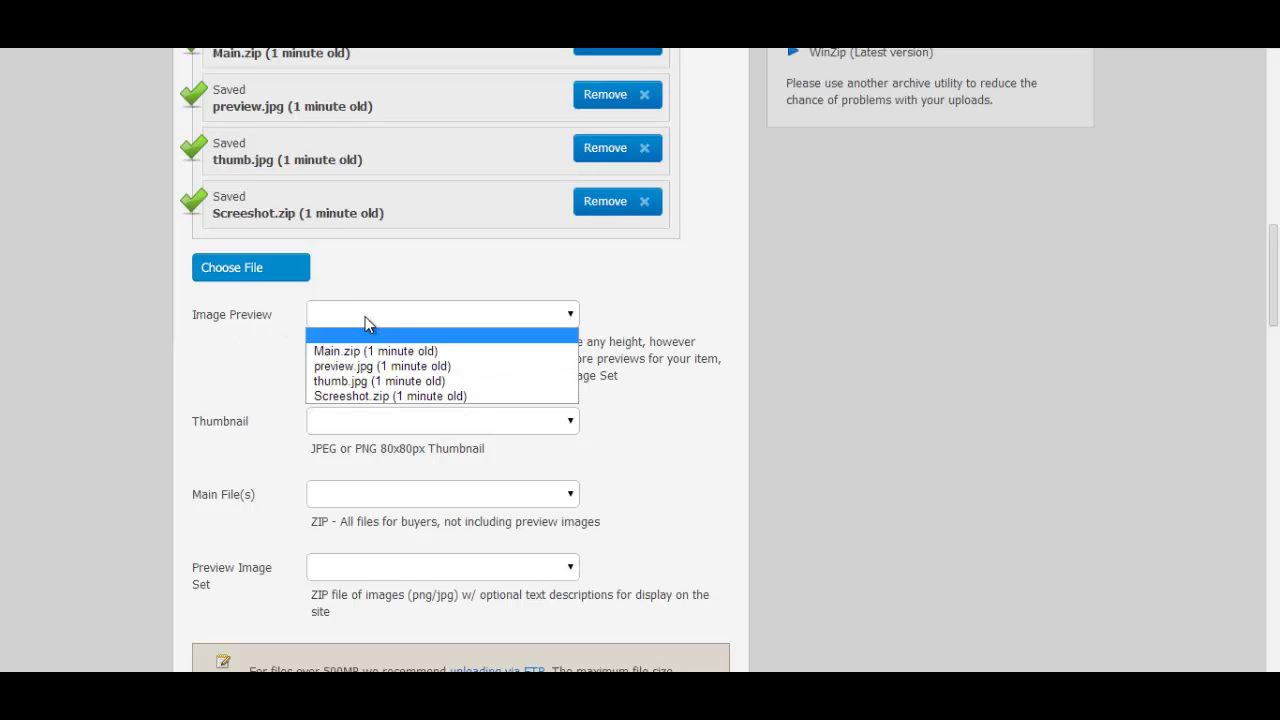
pyautogui.click(361, 367)
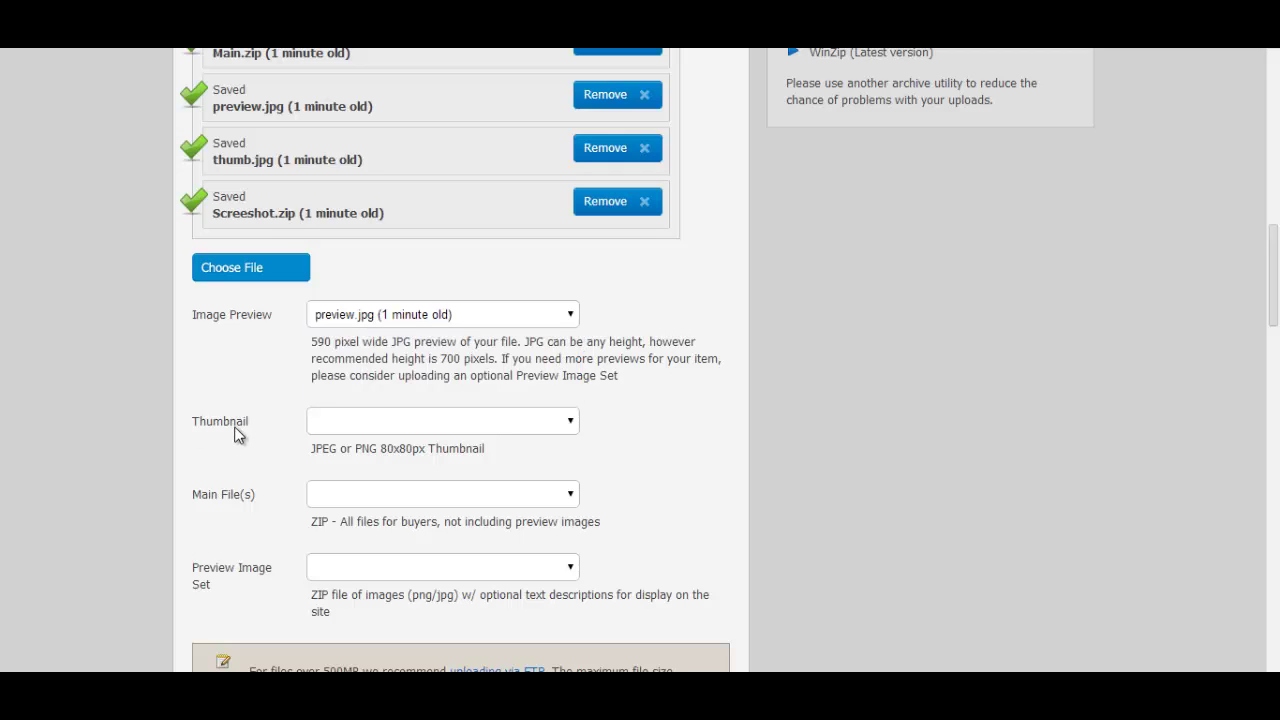
pyautogui.click(395, 318)
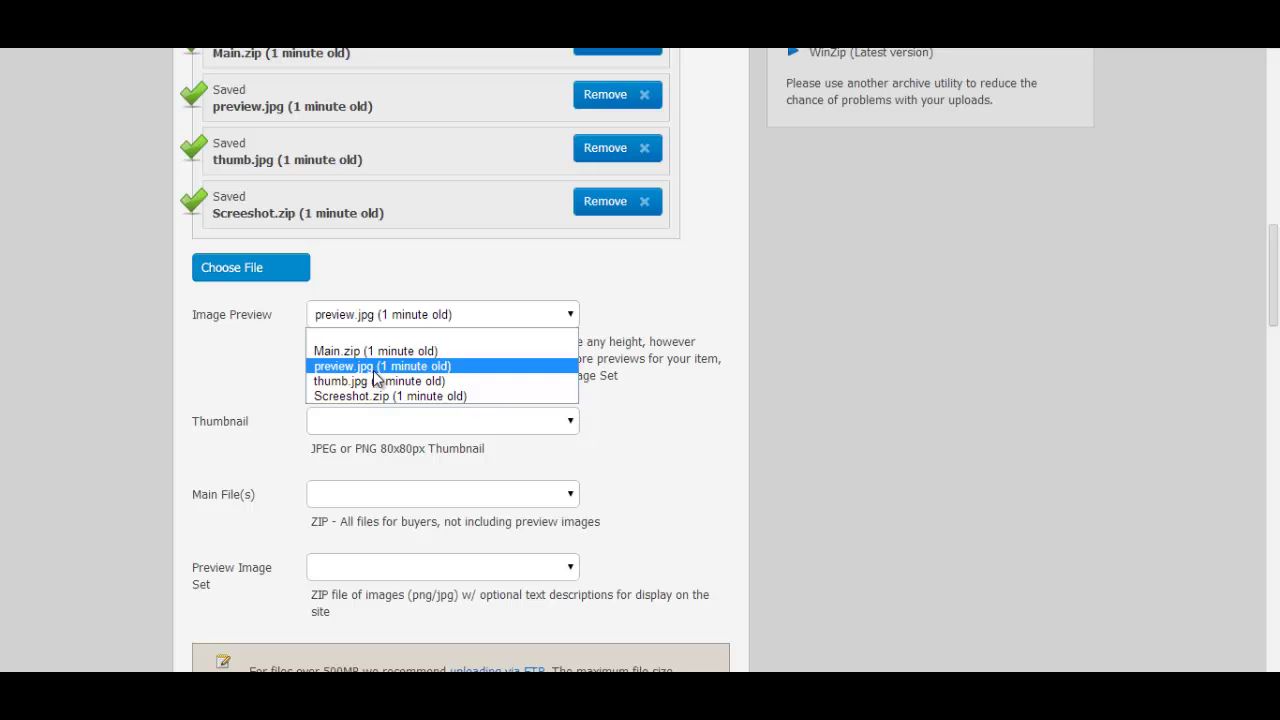
pyautogui.click(374, 372)
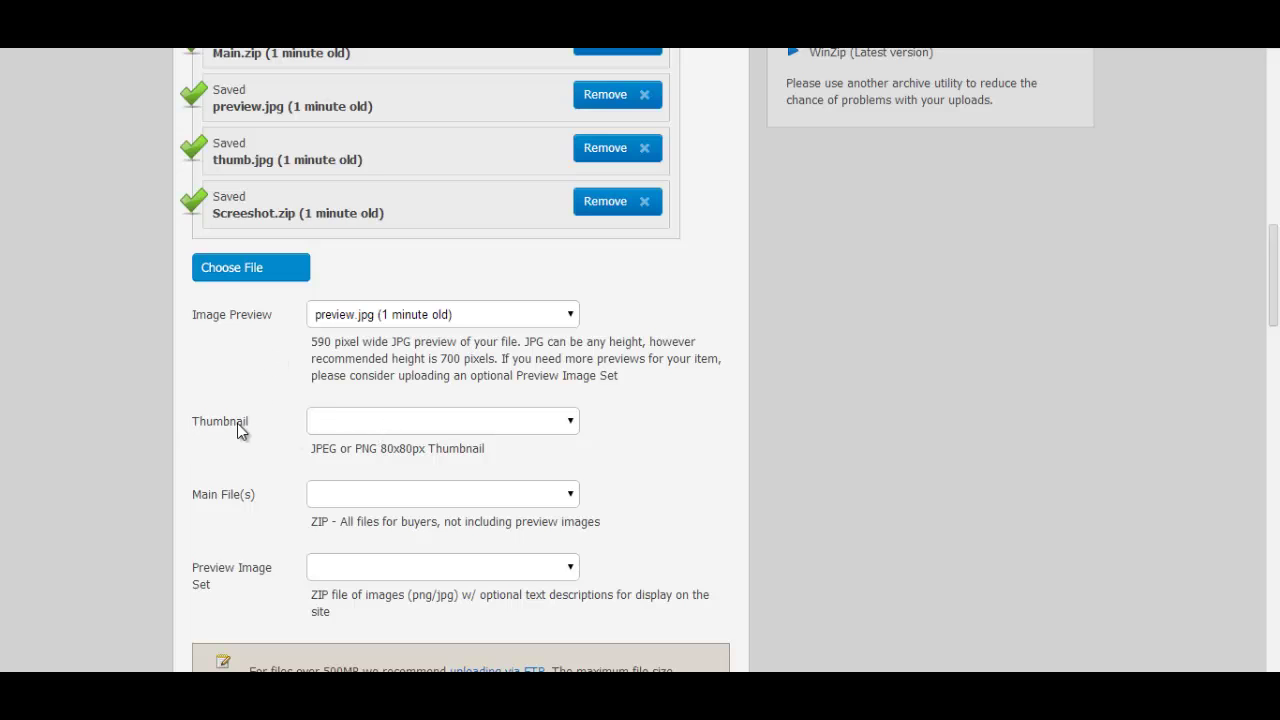
pyautogui.click(377, 425)
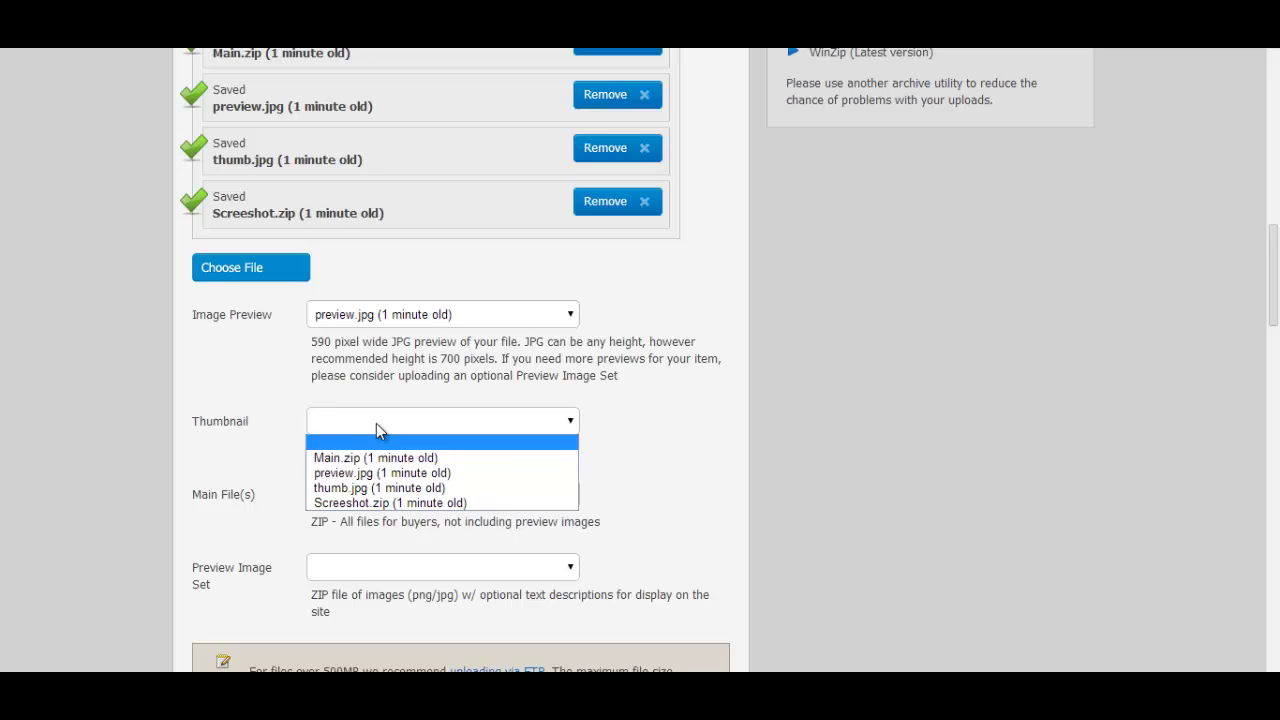
pyautogui.click(395, 488)
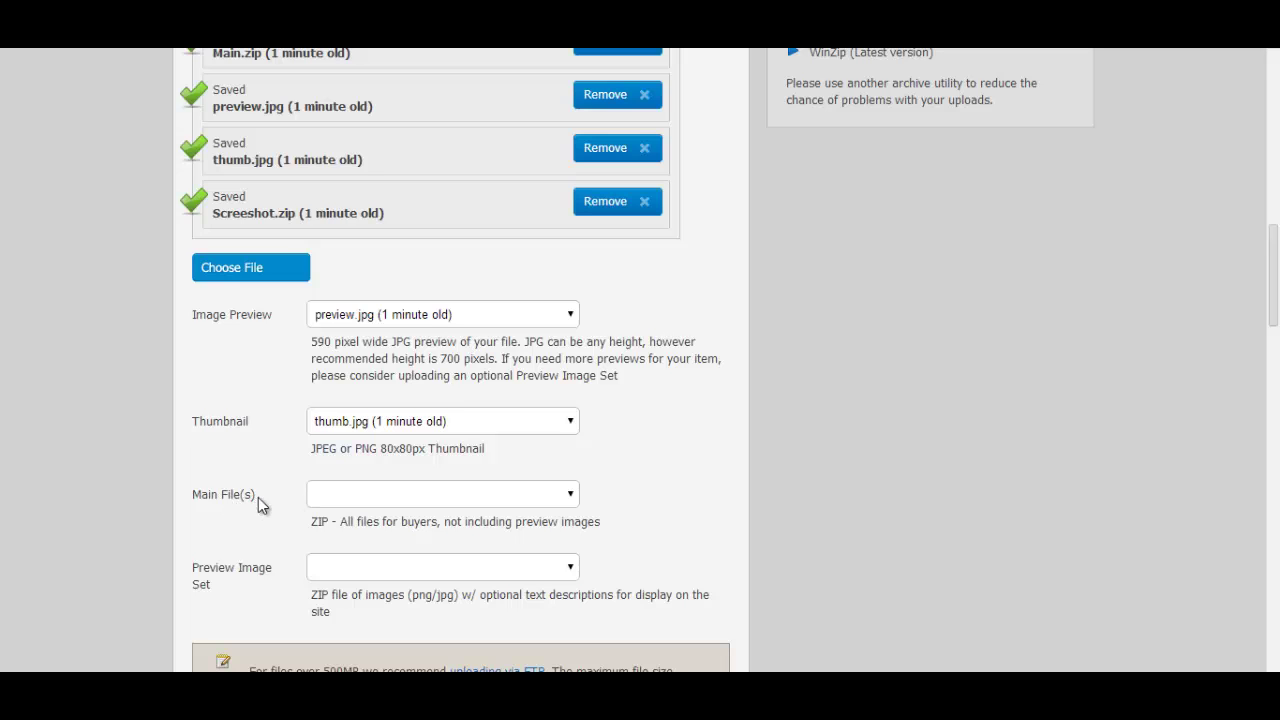
# Assign Main.zip as the main file and Screeshot.zip as the Preview Image Set
pyautogui.click(414, 494)
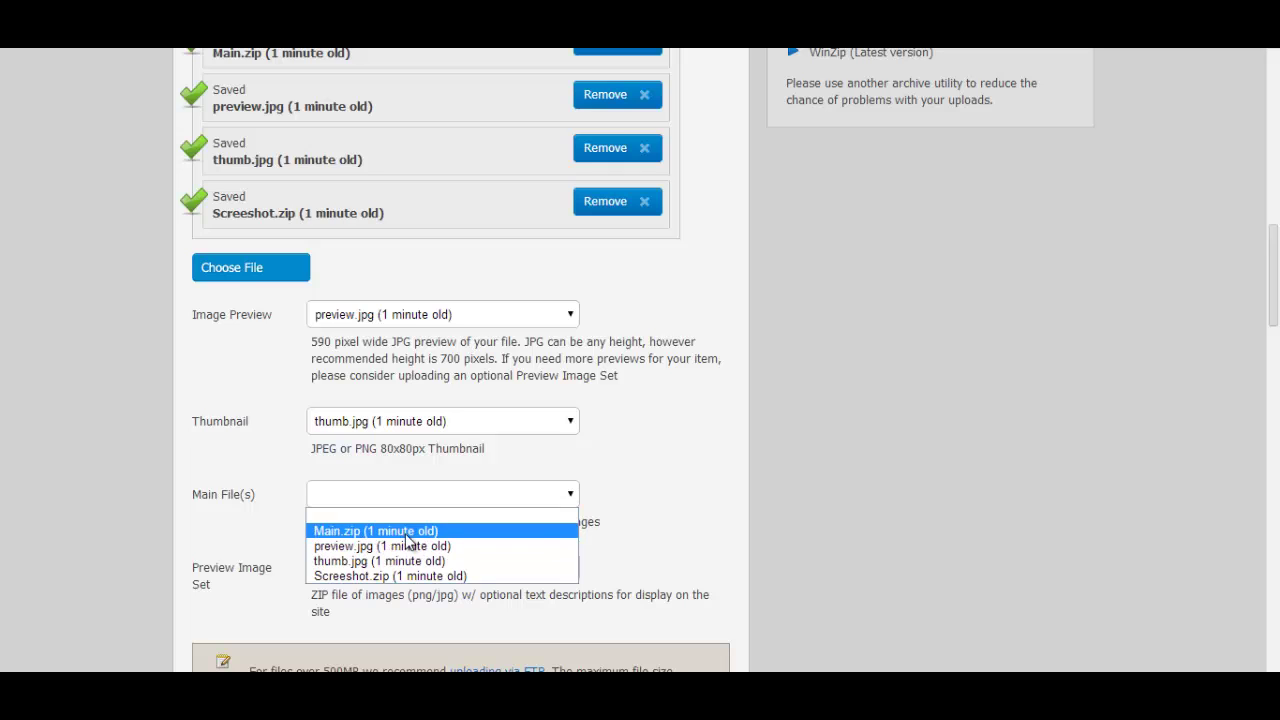
pyautogui.press('F9')
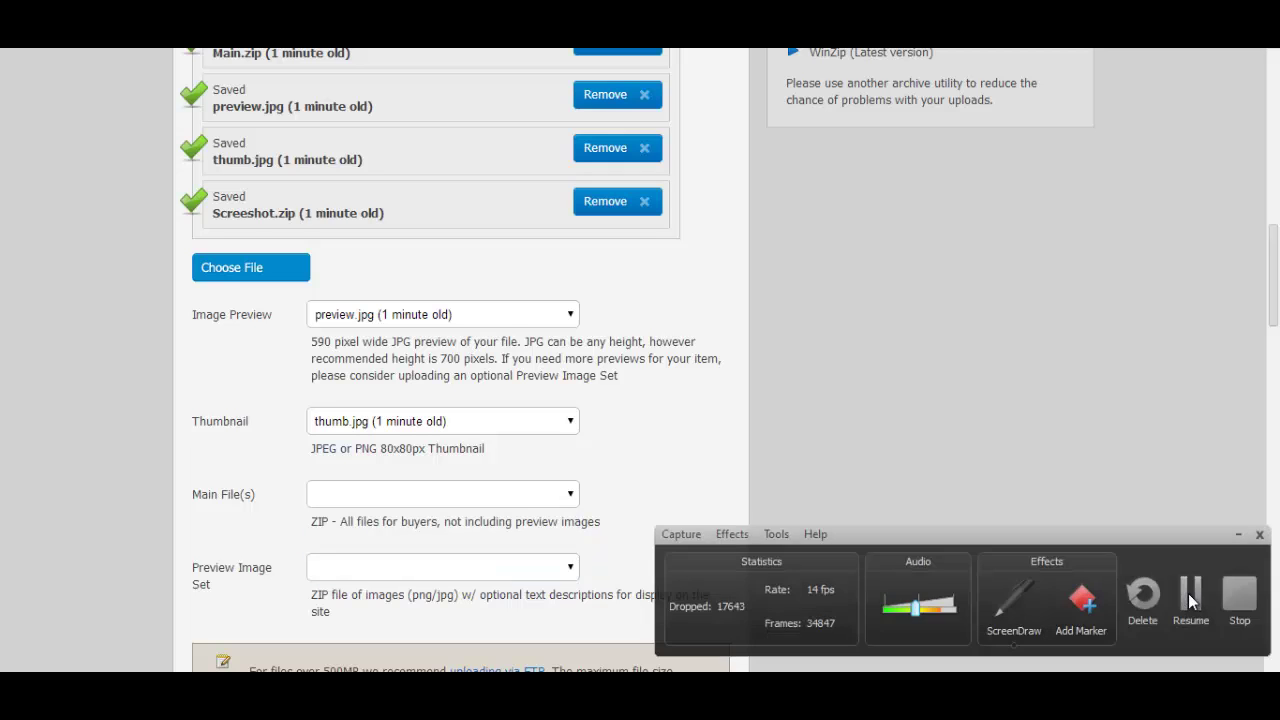
pyautogui.click(1188, 598)
pyautogui.click(385, 497)
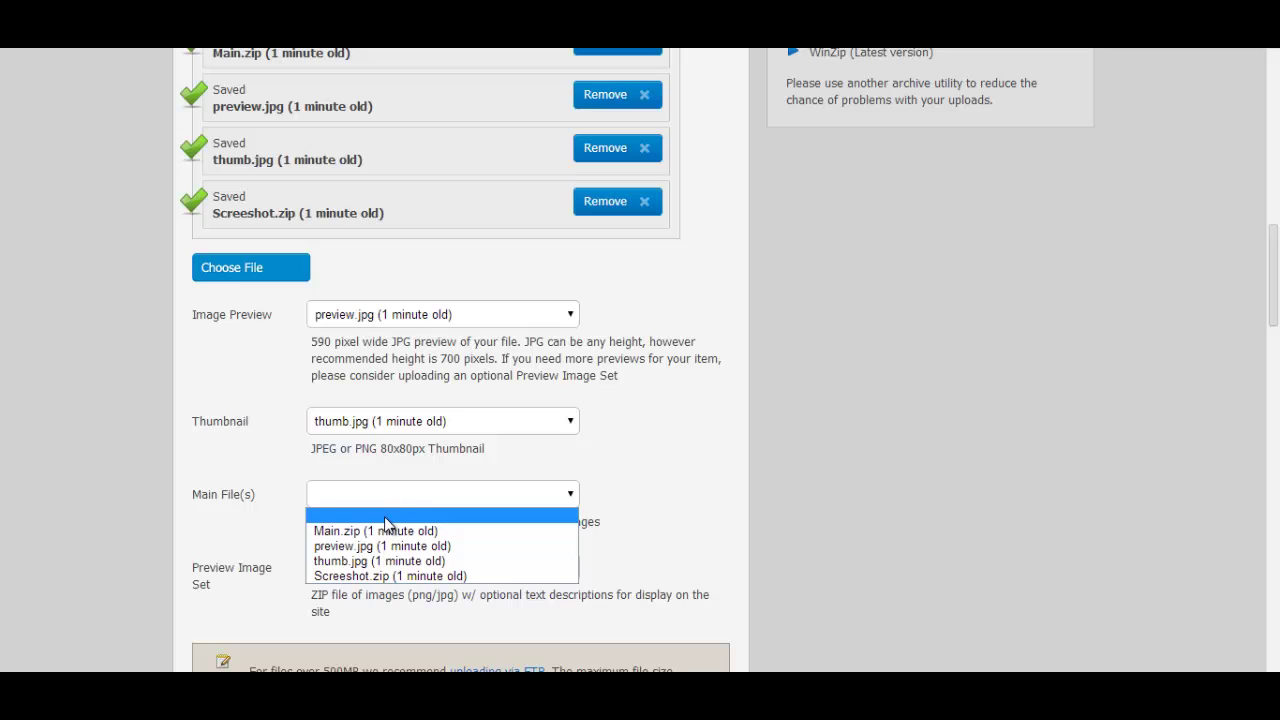
pyautogui.click(378, 536)
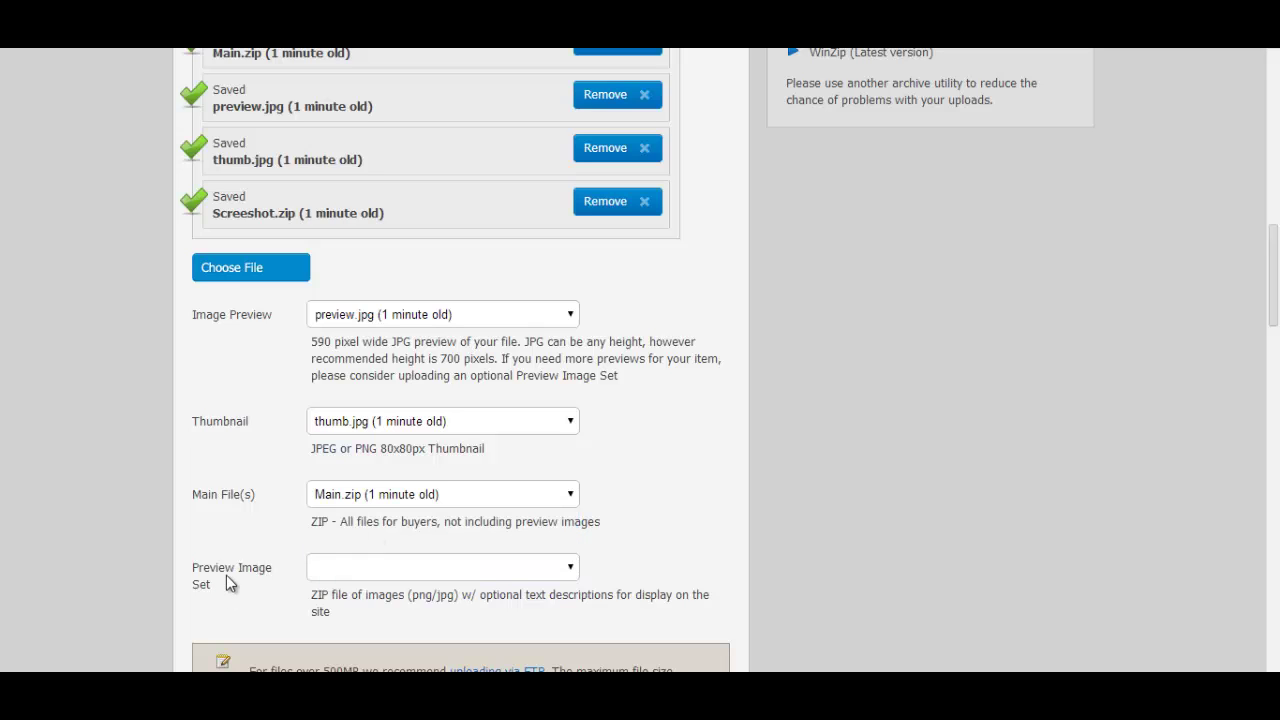
pyautogui.click(362, 572)
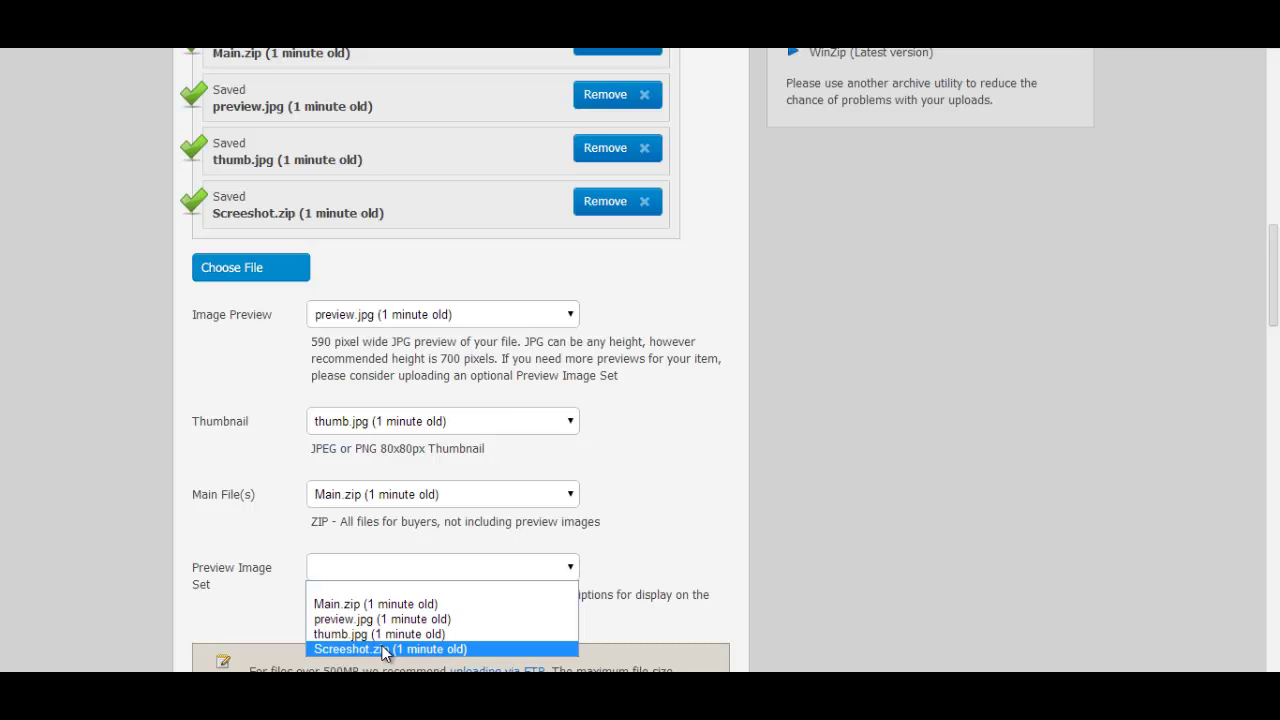
pyautogui.click(384, 650)
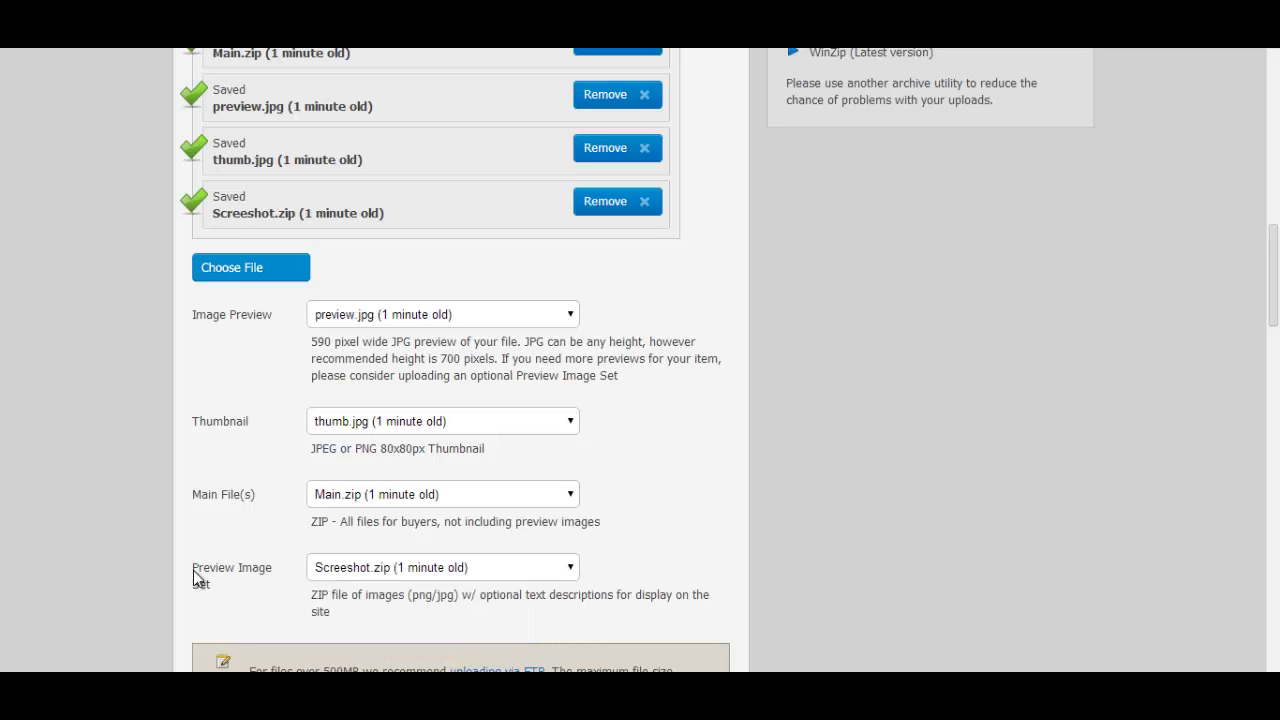
# Resize the Description box to be narrower and taller
pyautogui.scroll(-2, 211, 505)
pyautogui.scroll(-4, 211, 505)
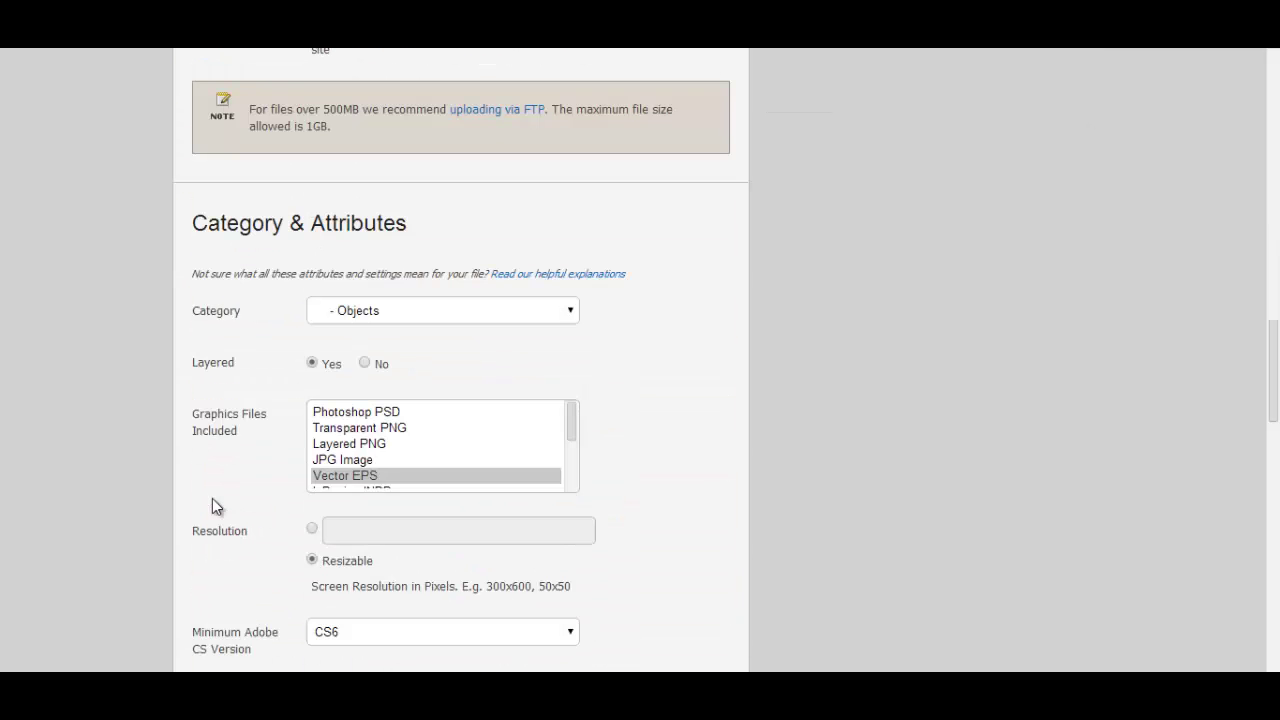
pyautogui.scroll(9, 211, 505)
pyautogui.scroll(10, 212, 505)
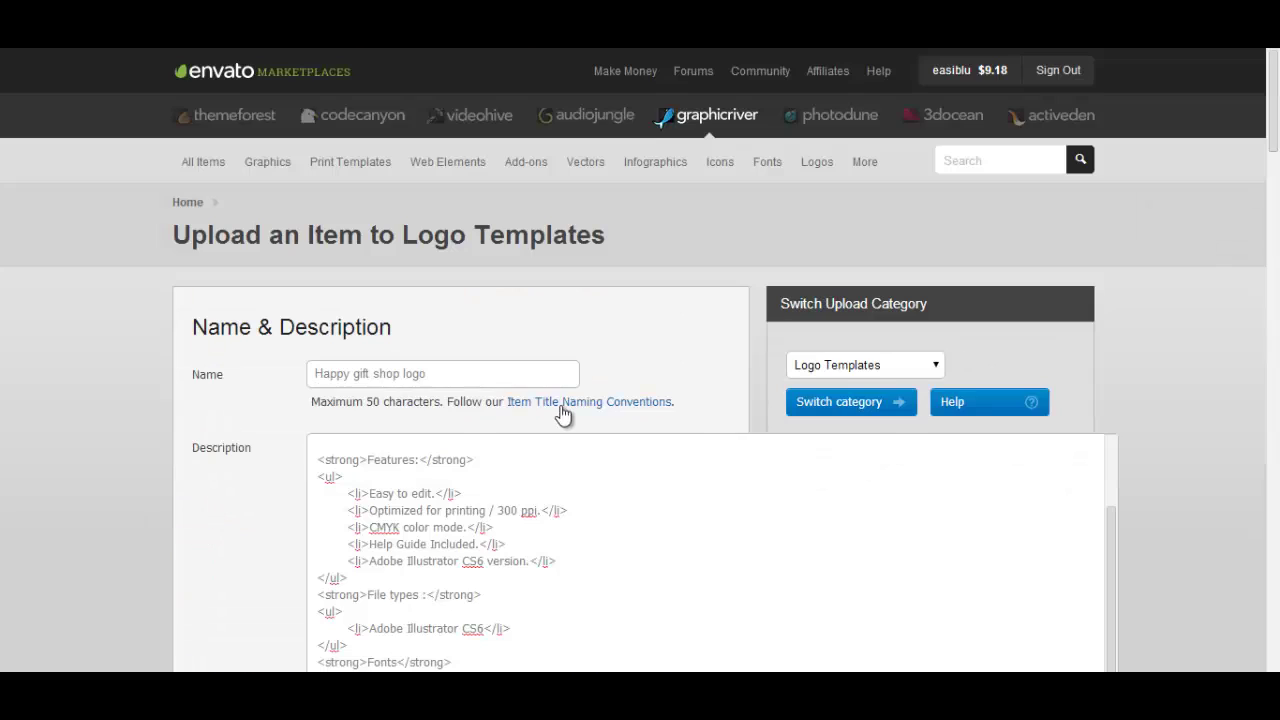
pyautogui.scroll(-3, 680, 467)
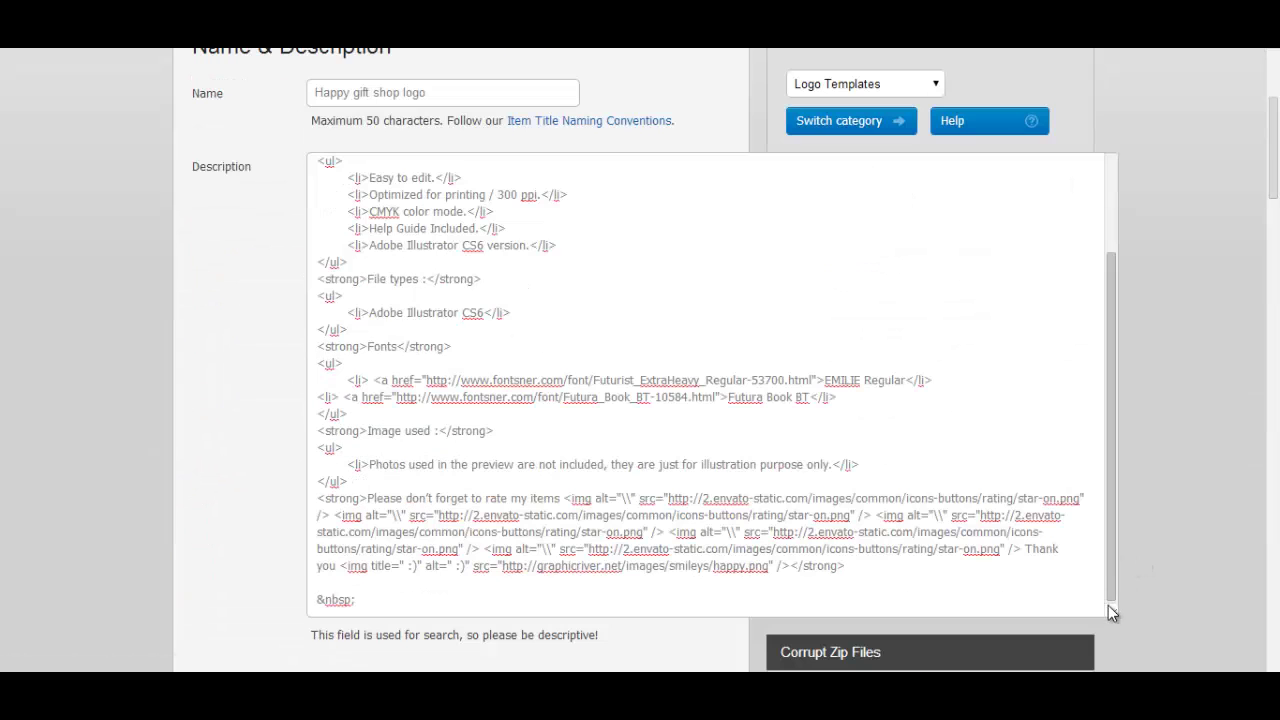
pyautogui.moveTo(1110, 532)
pyautogui.mouseDown()
pyautogui.moveTo(752, 590)
pyautogui.moveTo(727, 577)
pyautogui.mouseUp()
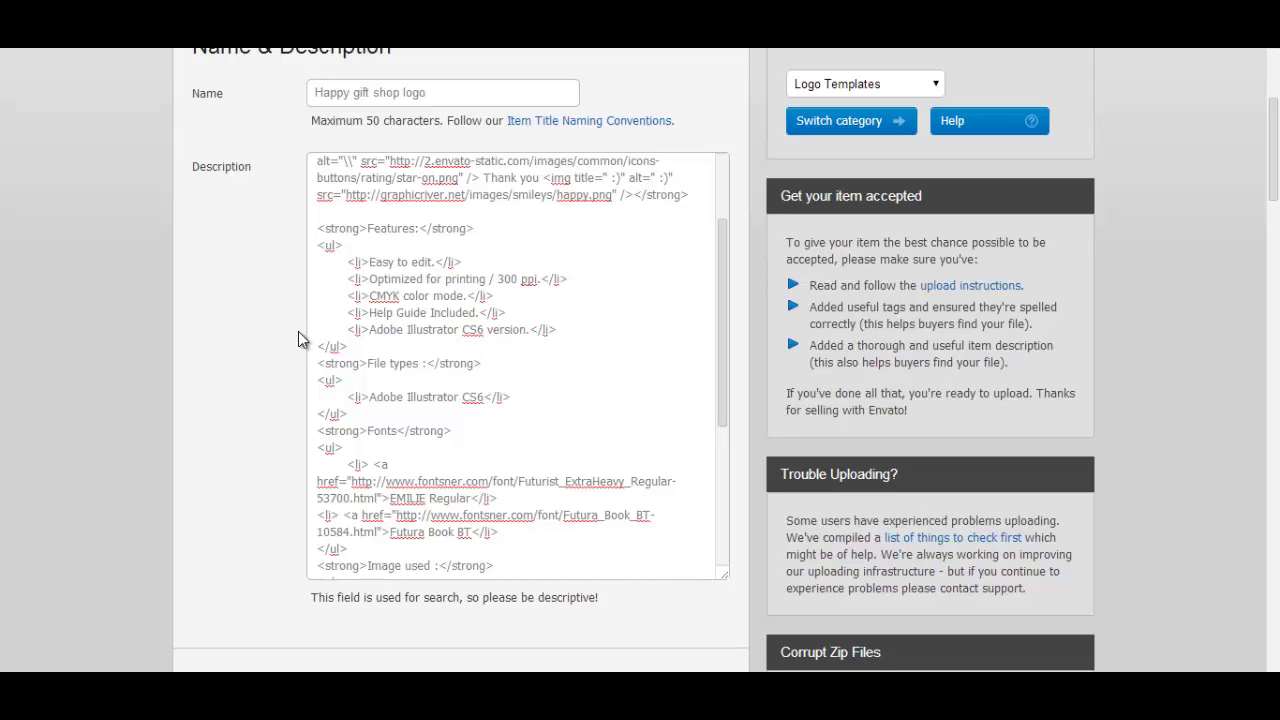
pyautogui.scroll(2, 298, 331)
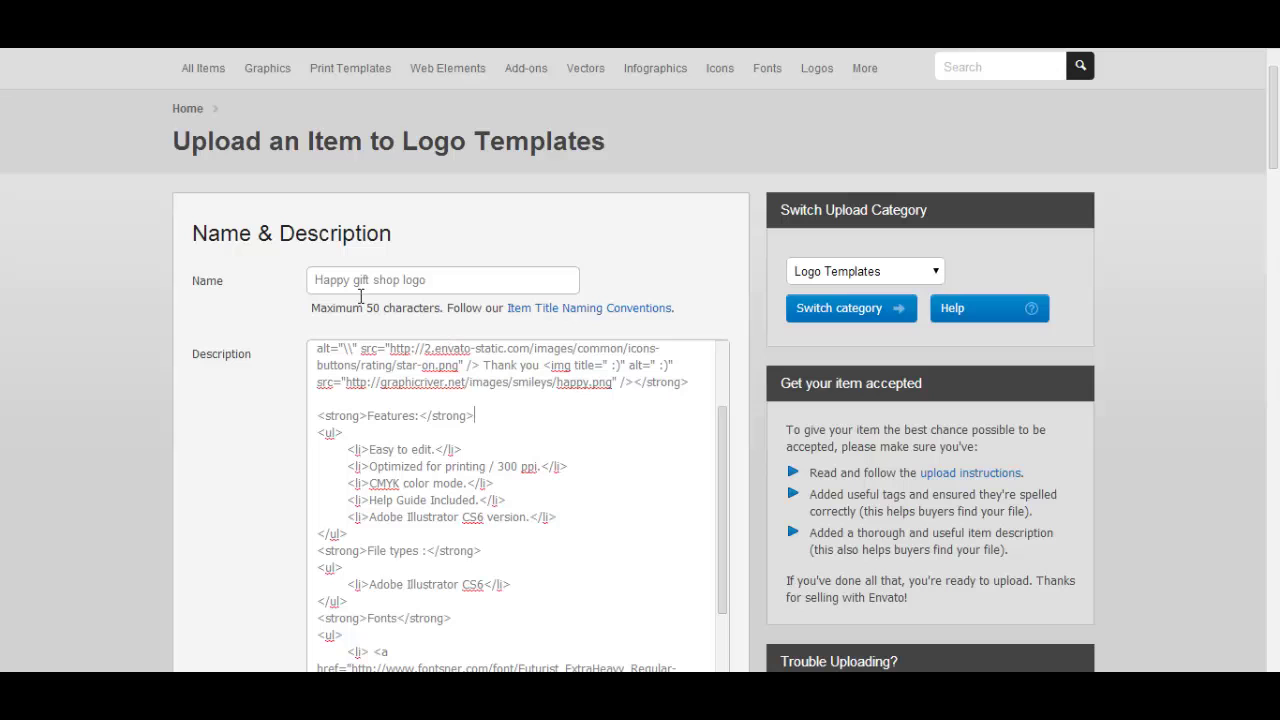
# Check the item name 'Happy gift shop logo' and review the filled fields down to the Upload button
pyautogui.click(400, 279)
pyautogui.moveTo(402, 279); pyautogui.dragTo(310, 279)
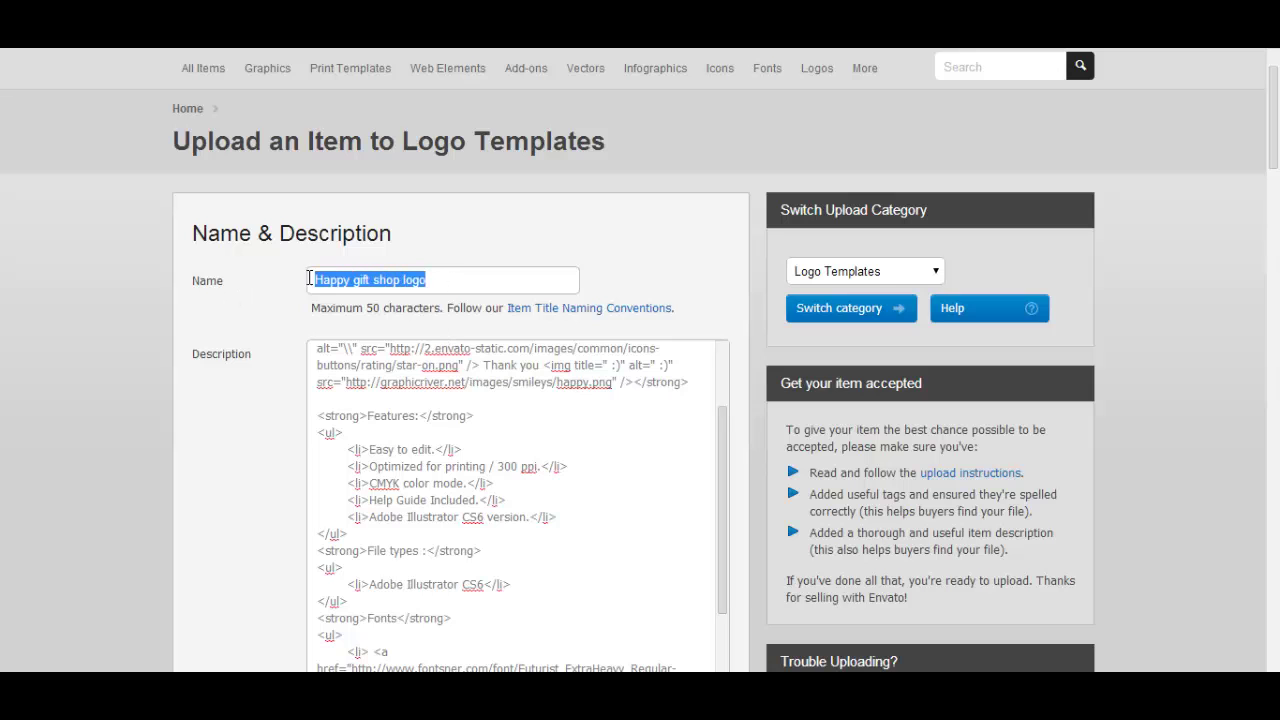
pyautogui.scroll(-2, 543, 385)
pyautogui.scroll(-2, 543, 385)
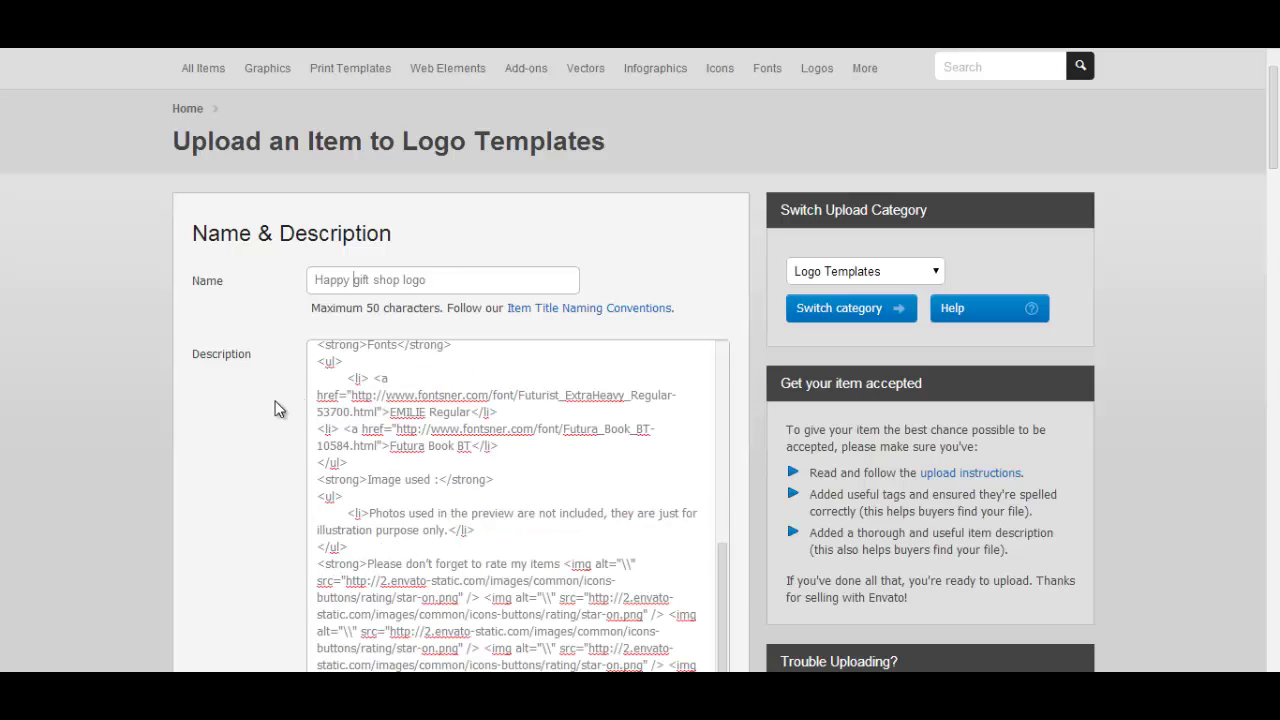
pyautogui.scroll(-3, 268, 397)
pyautogui.scroll(-3, 260, 399)
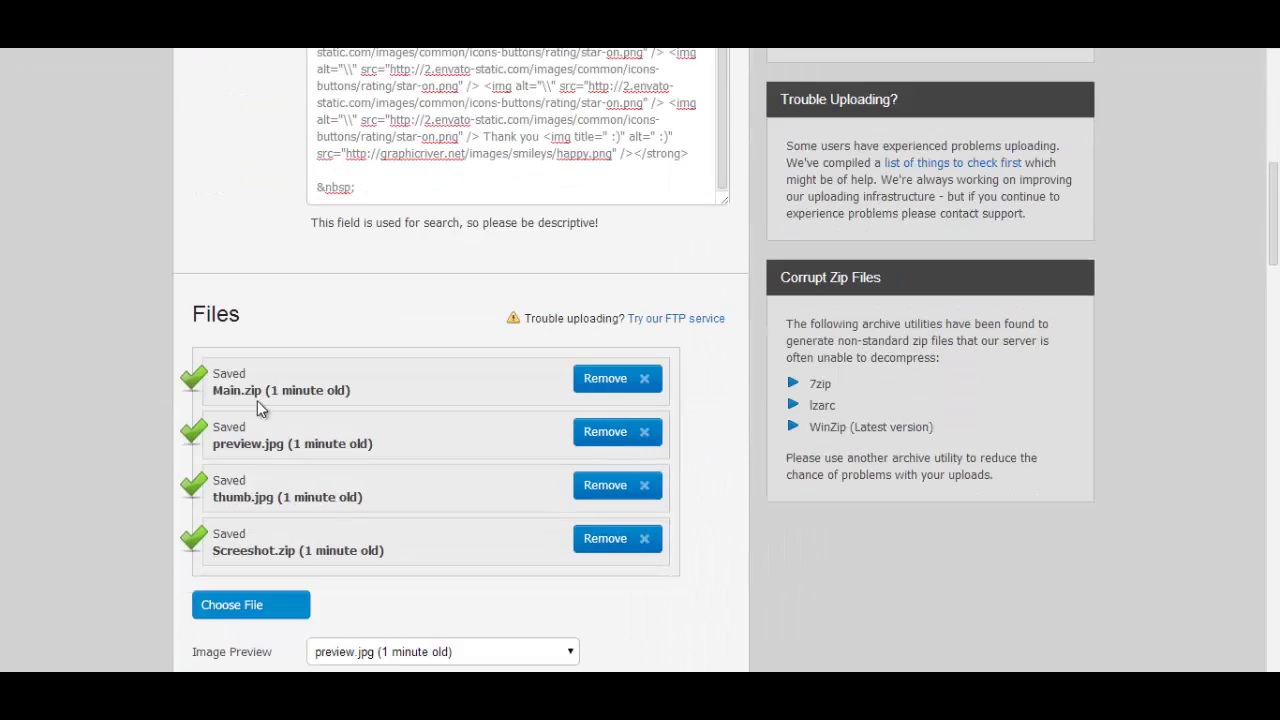
pyautogui.scroll(-3, 257, 392)
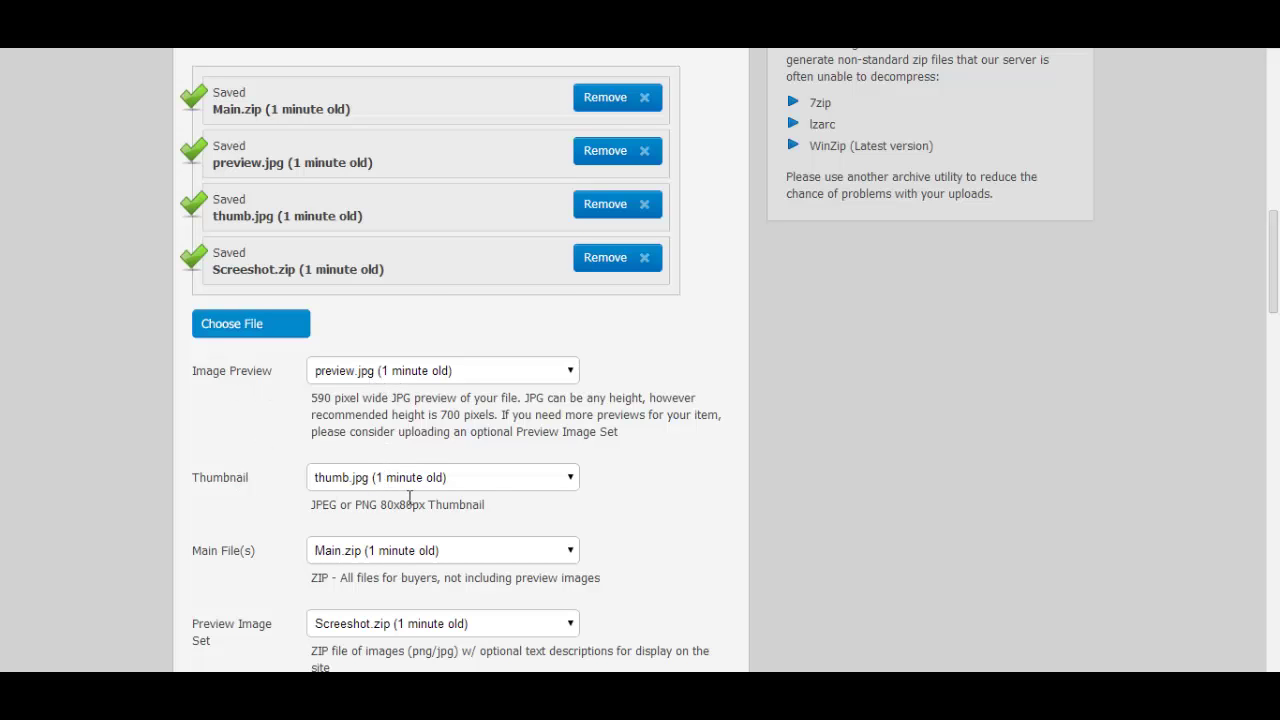
pyautogui.scroll(-1, 404, 495)
pyautogui.scroll(-1, 400, 535)
pyautogui.scroll(-2, 404, 505)
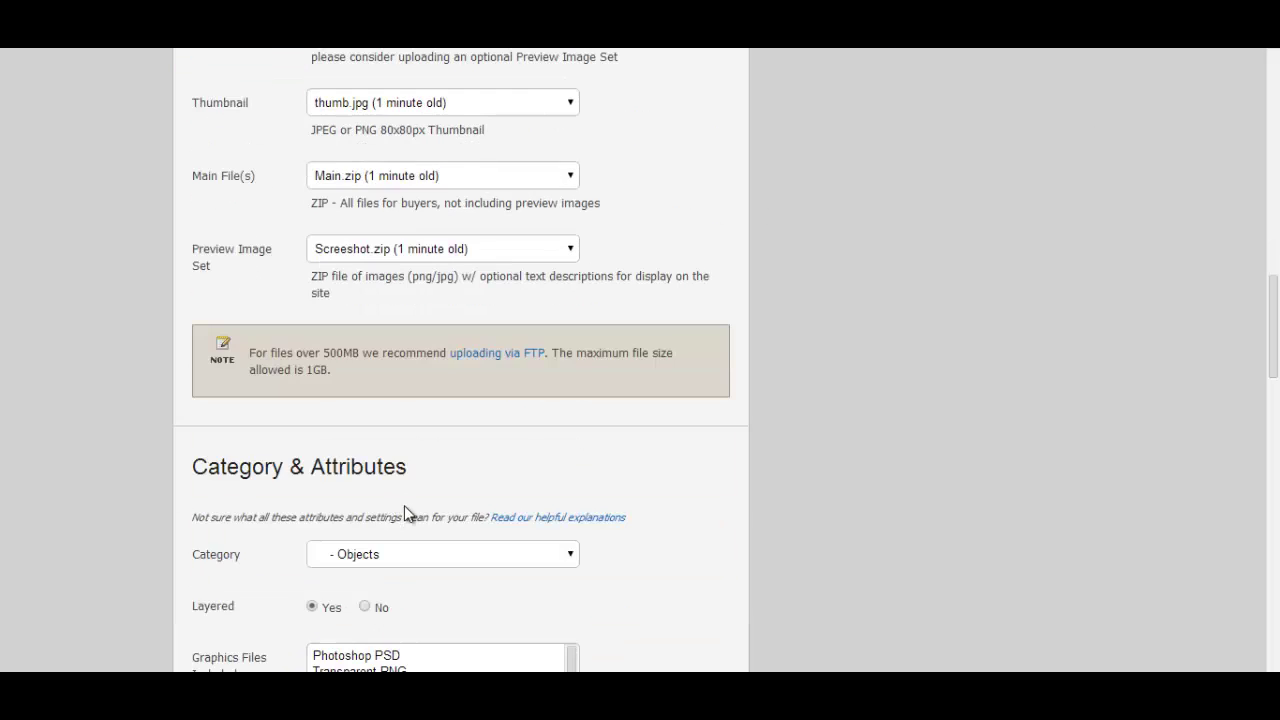
pyautogui.scroll(-2, 433, 378)
pyautogui.scroll(-1, 419, 518)
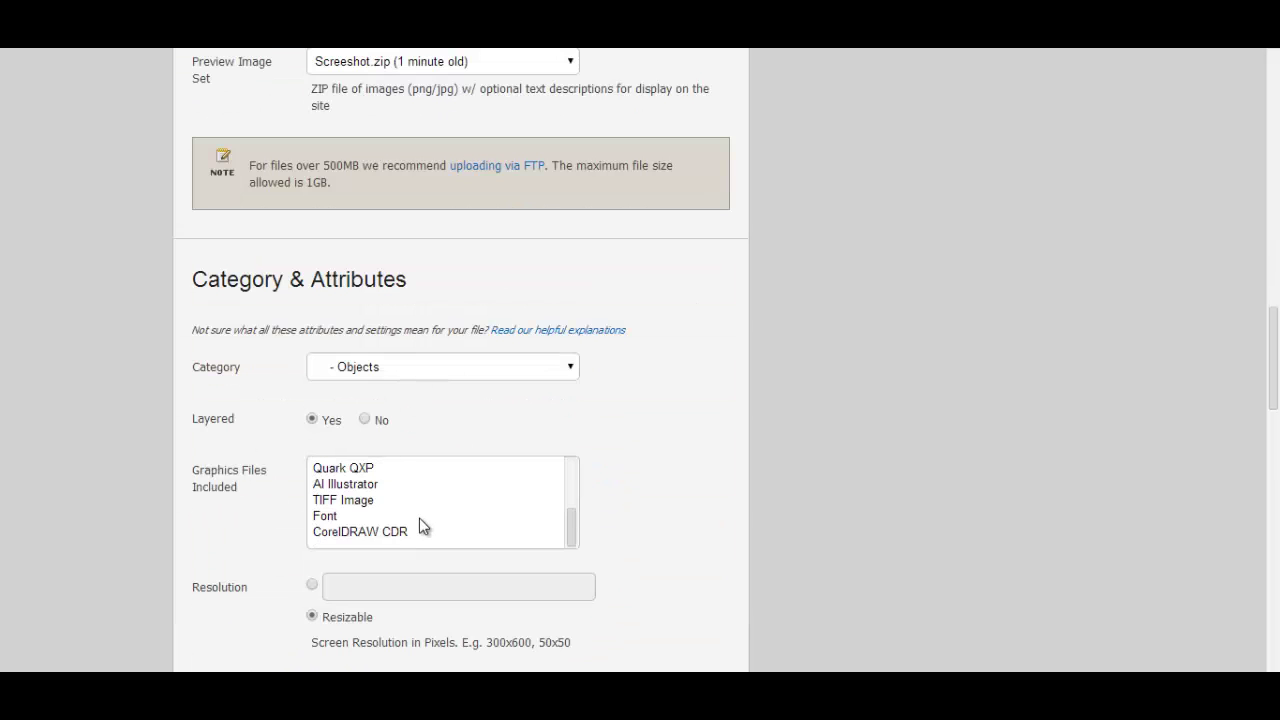
pyautogui.scroll(2, 419, 518)
pyautogui.scroll(-2, 419, 518)
pyautogui.scroll(-2, 723, 557)
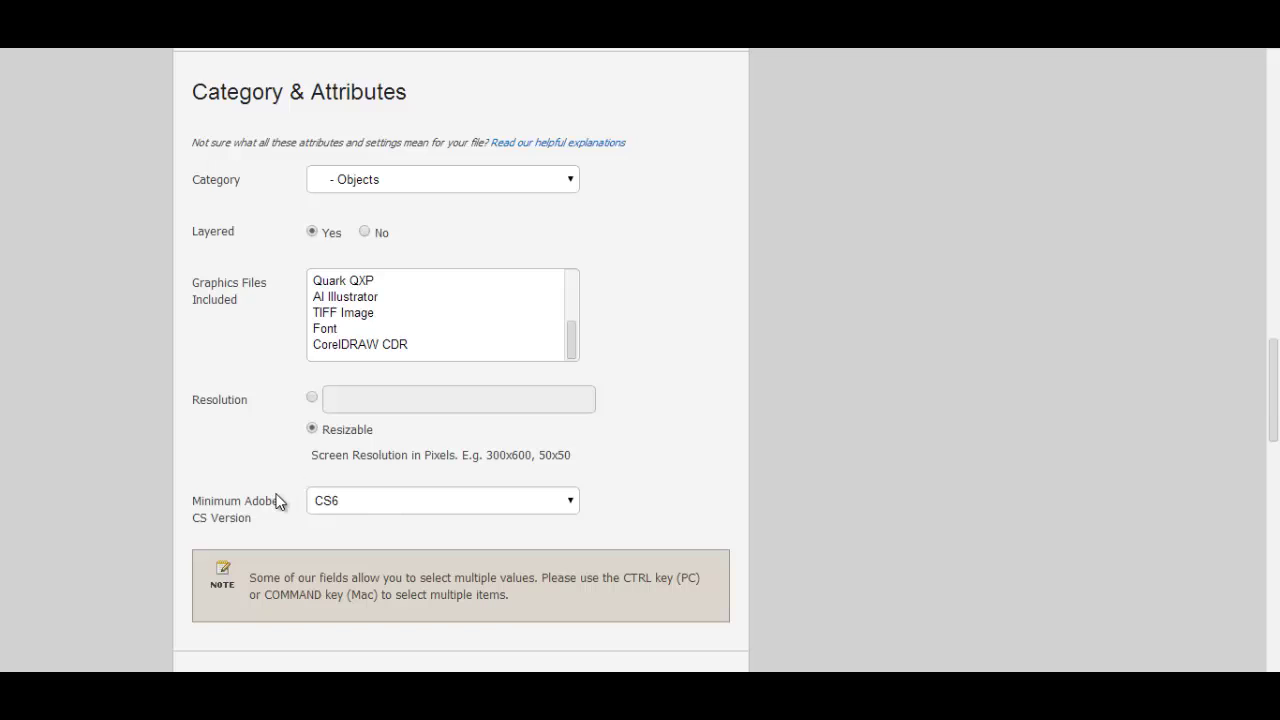
pyautogui.scroll(-1, 212, 505)
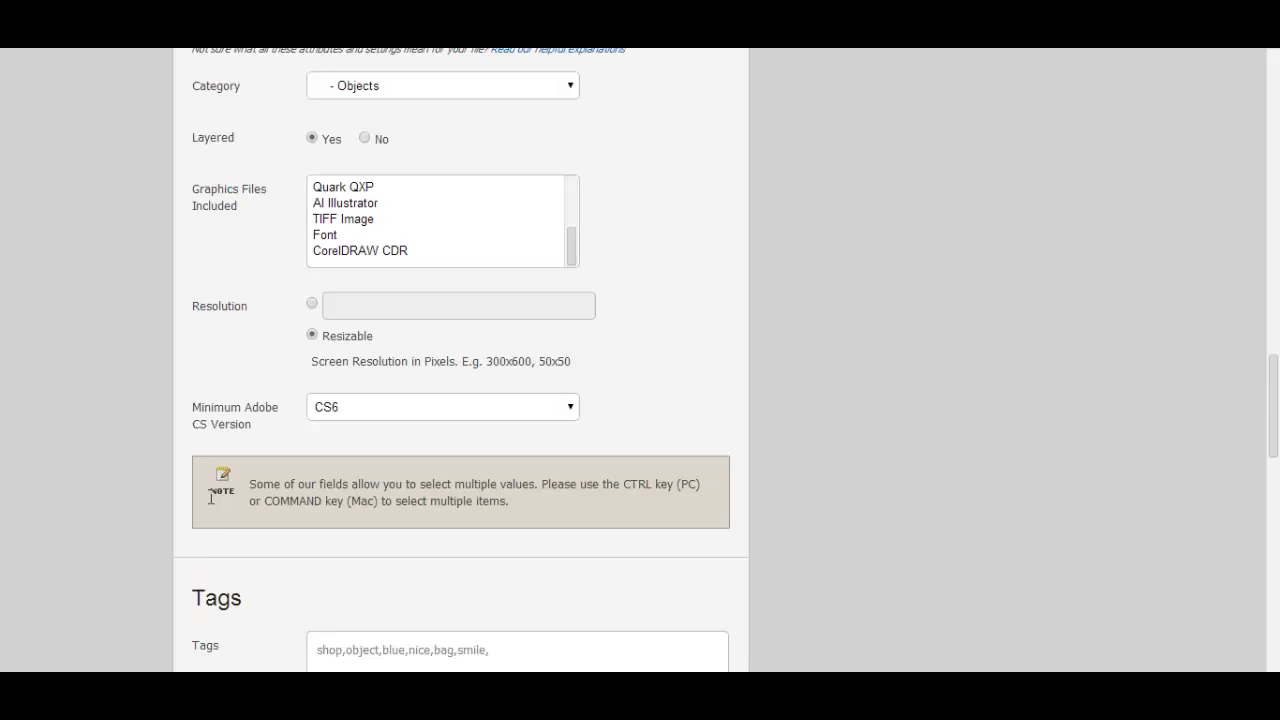
pyautogui.scroll(-1, 212, 505)
pyautogui.scroll(-2, 420, 526)
pyautogui.scroll(-2, 431, 534)
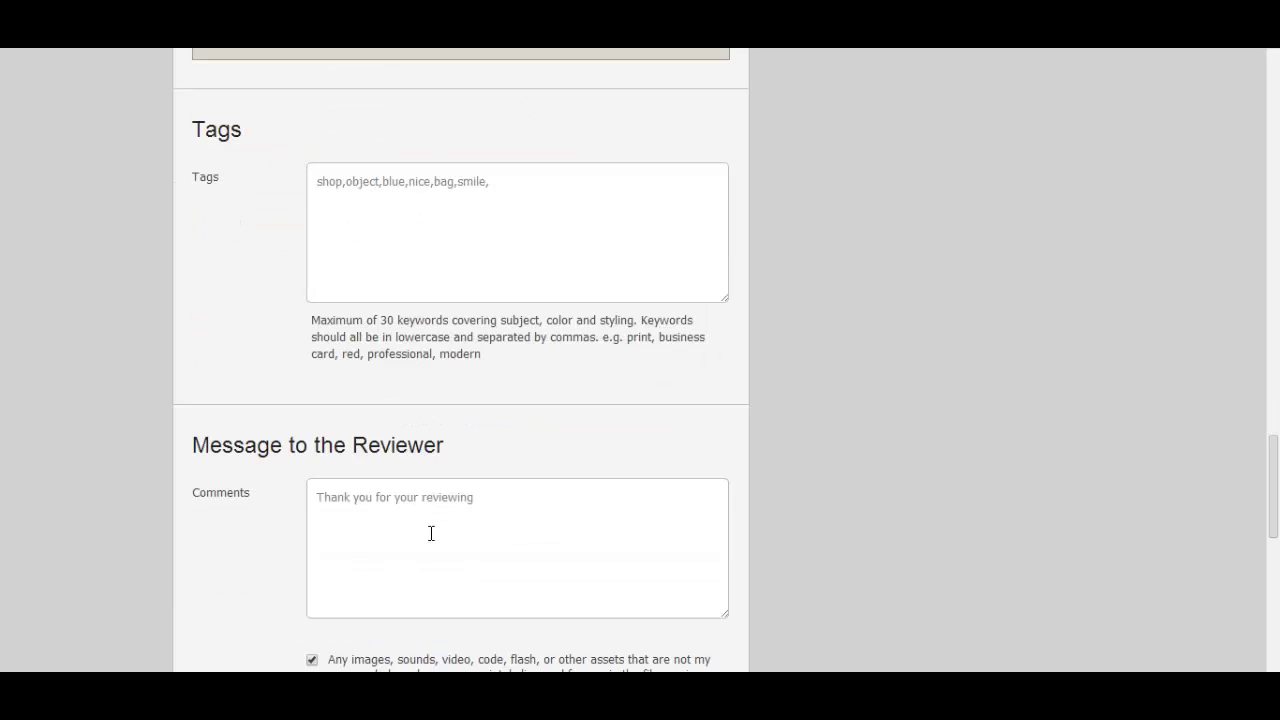
pyautogui.scroll(-2, 493, 538)
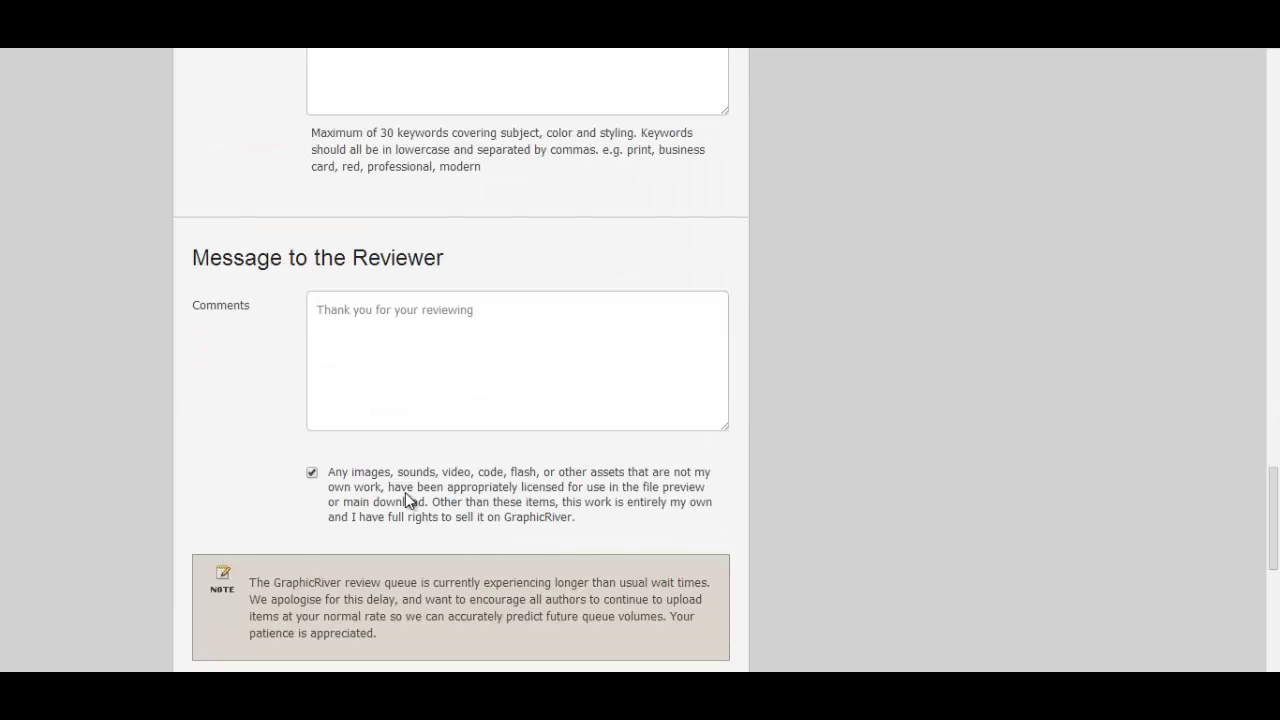
pyautogui.scroll(-1, 404, 493)
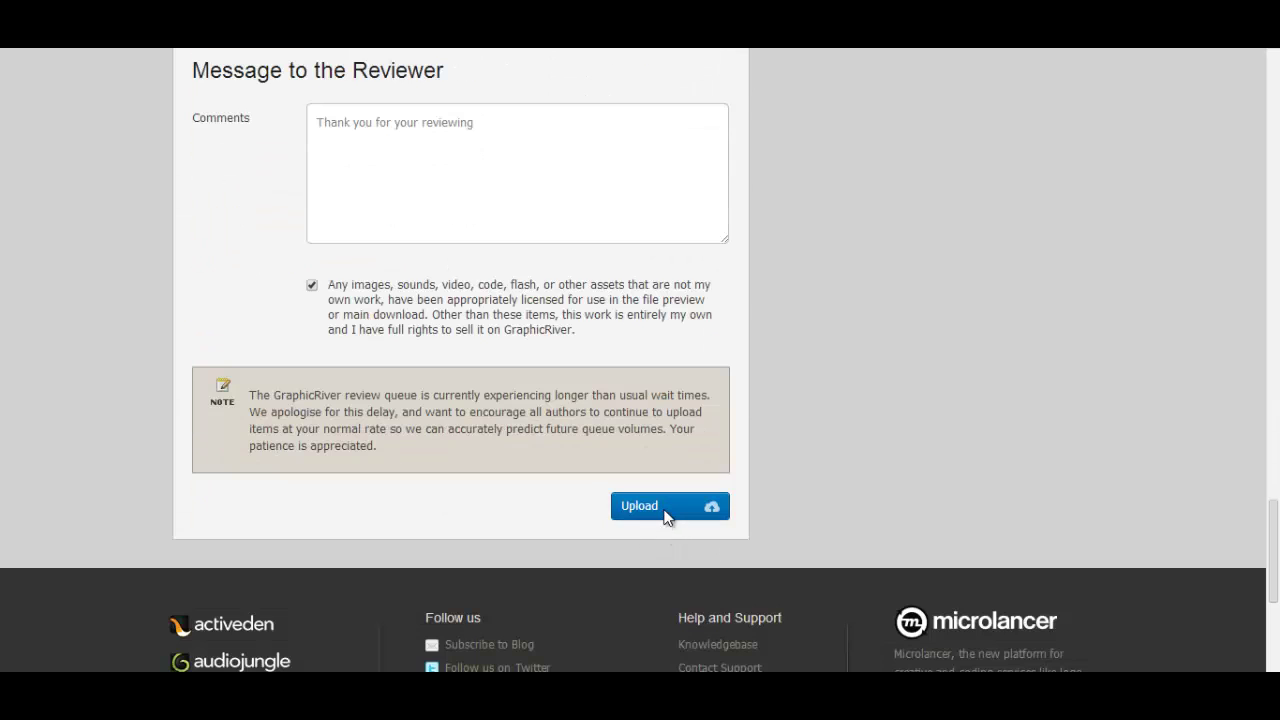
# Upload the Happy gift shop logo item and wait for the Author Dashboard success notice
pyautogui.click(664, 510)
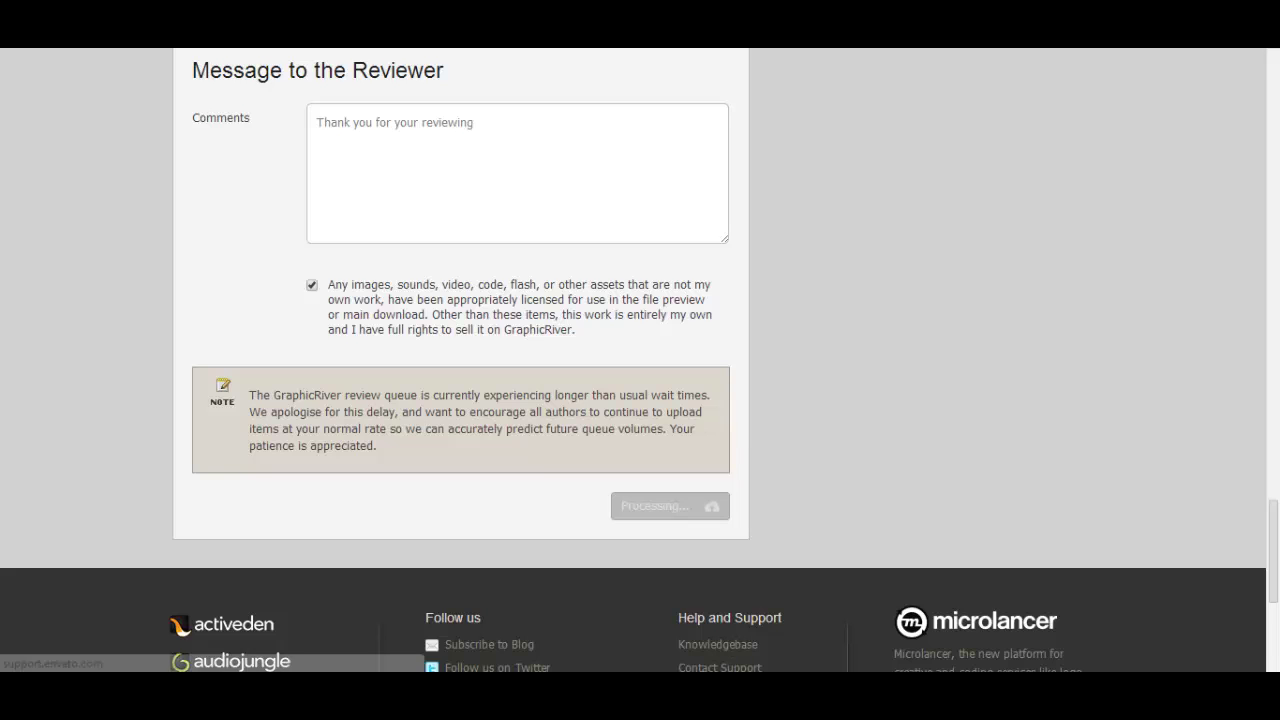
pyautogui.click(900, 710)
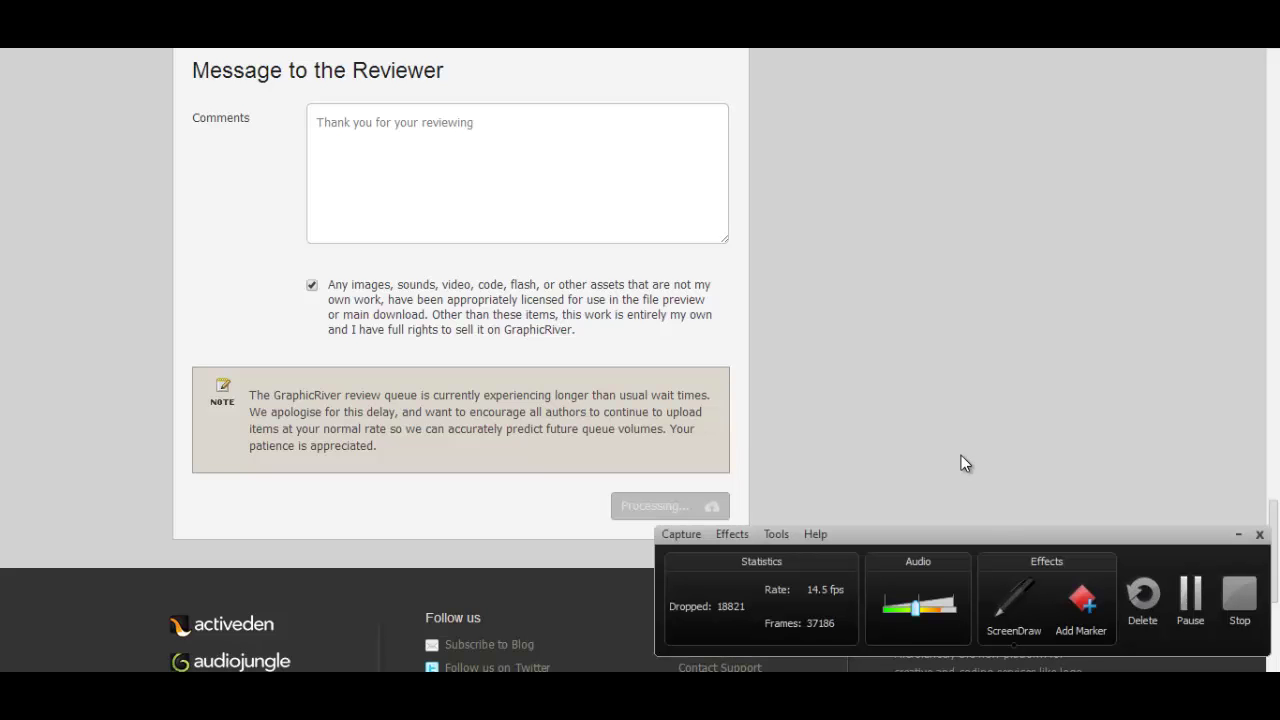
pyautogui.click(1238, 534)
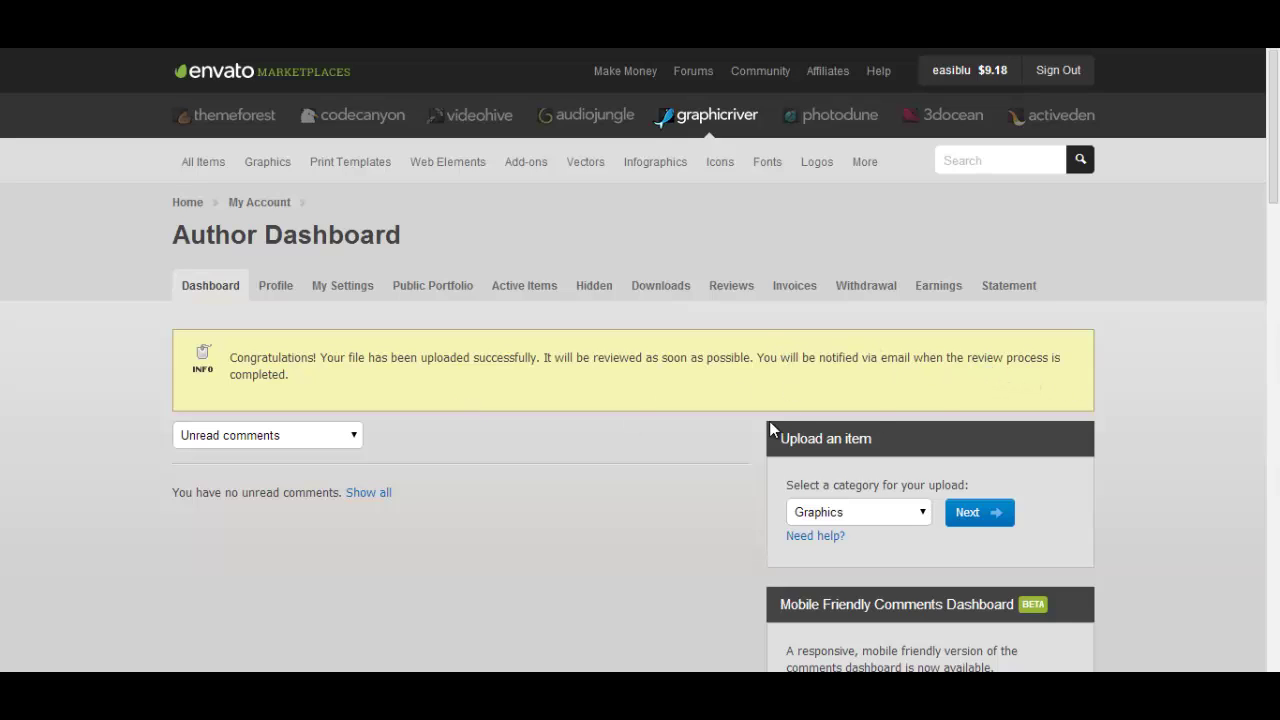
pyautogui.scroll(-1, 504, 425)
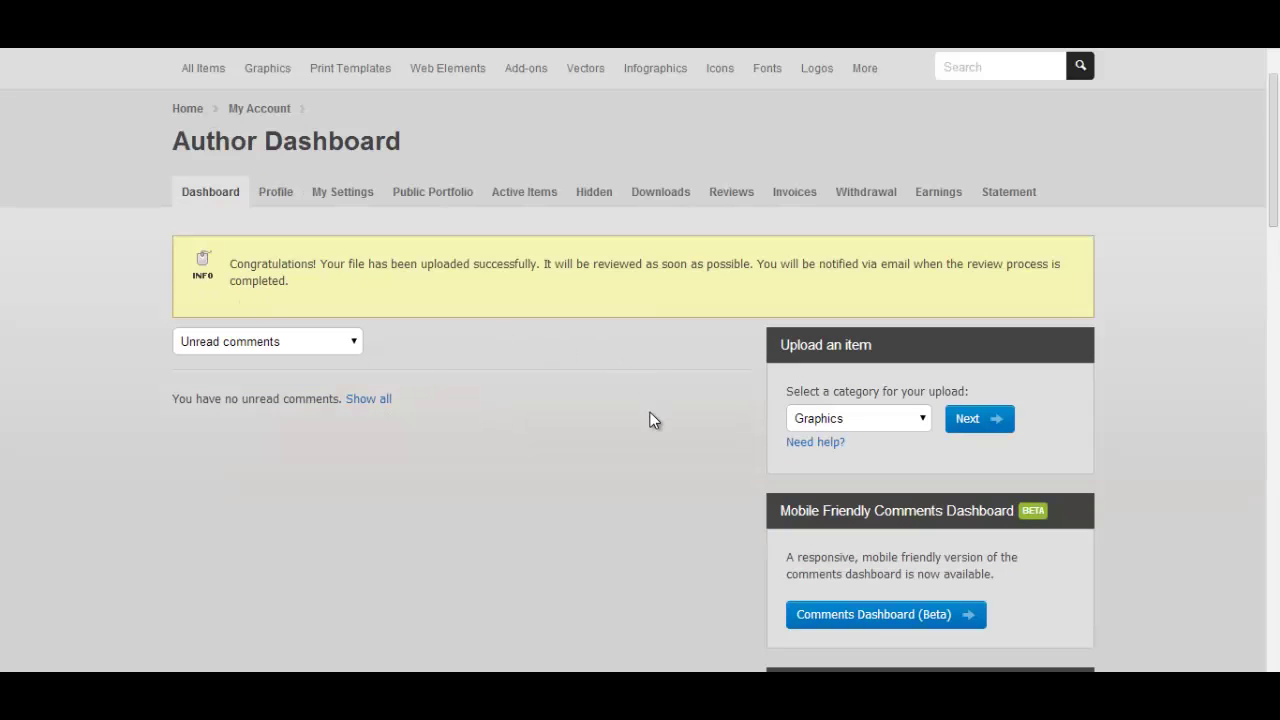
pyautogui.scroll(-1, 651, 421)
pyautogui.scroll(-1, 651, 423)
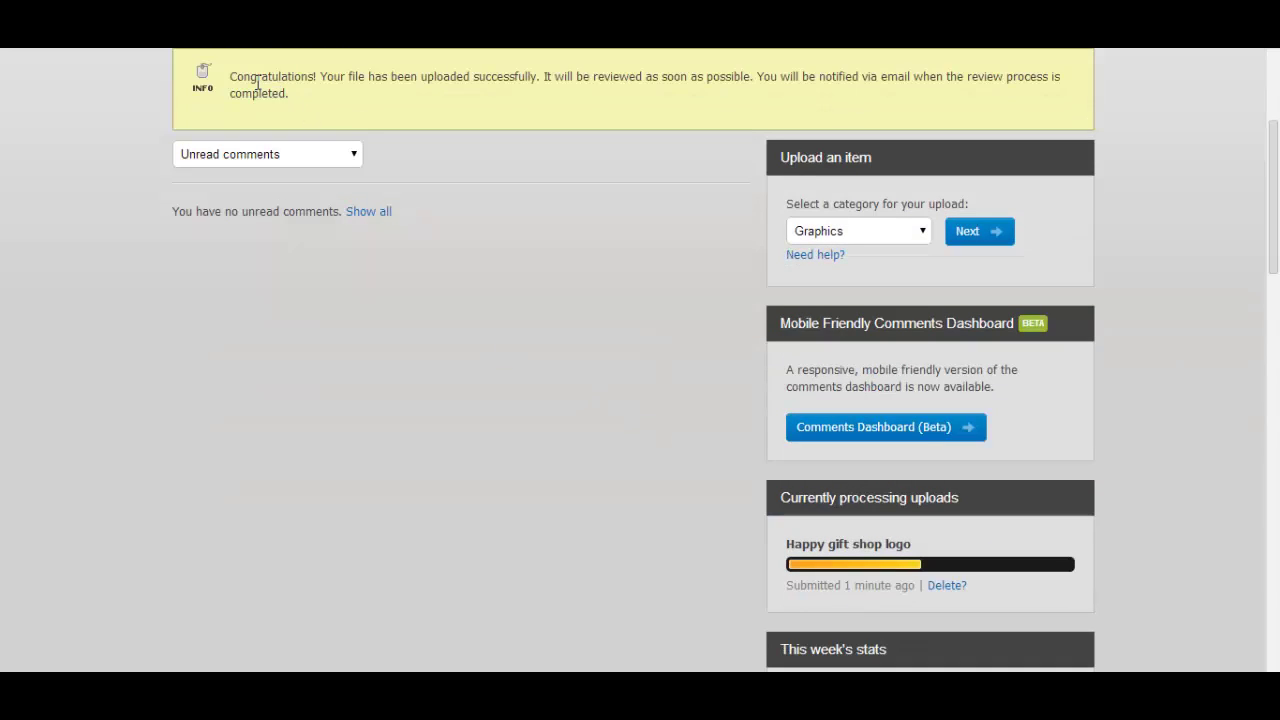
pyautogui.scroll(-1, 503, 400)
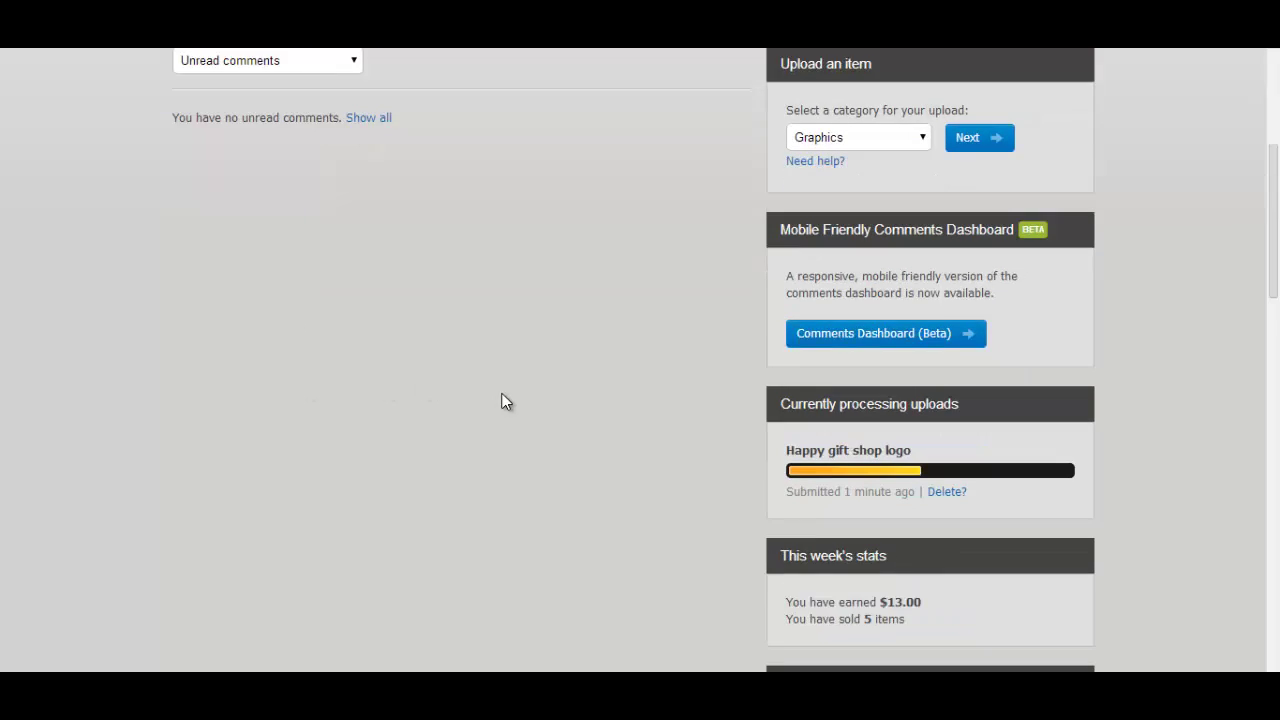
pyautogui.scroll(-1, 509, 377)
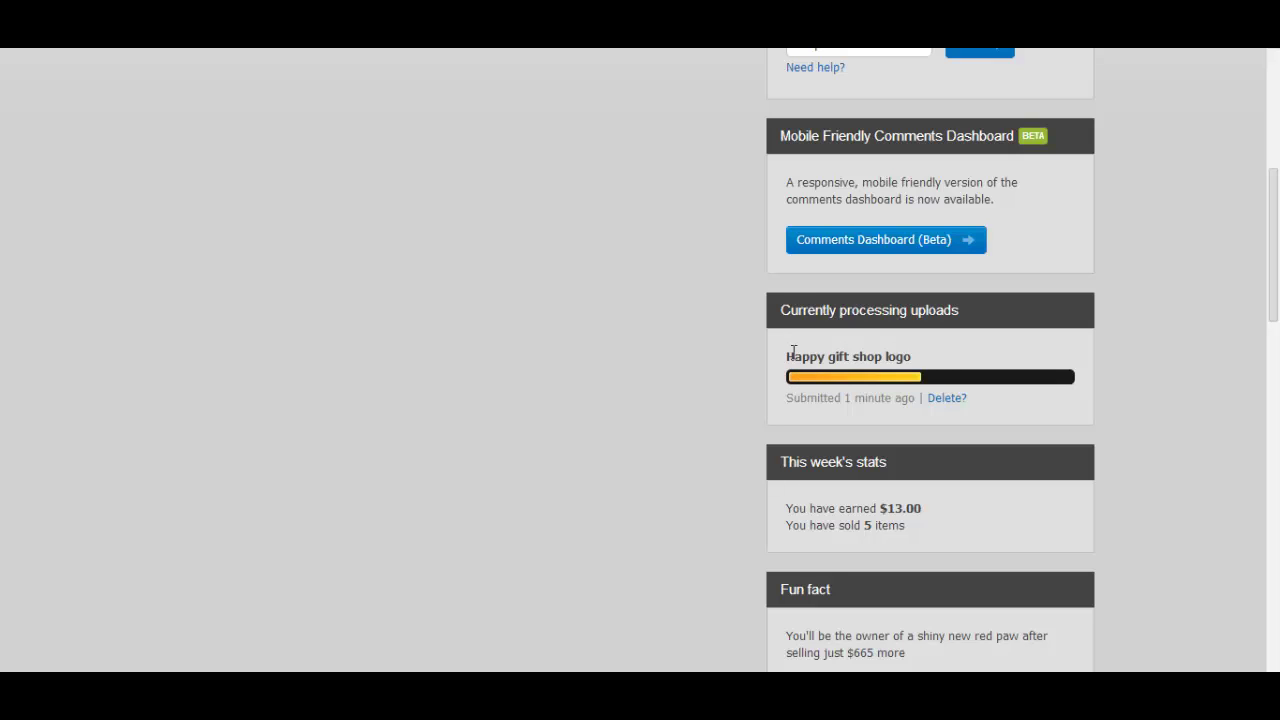
pyautogui.moveTo(790, 356); pyautogui.dragTo(912, 357)
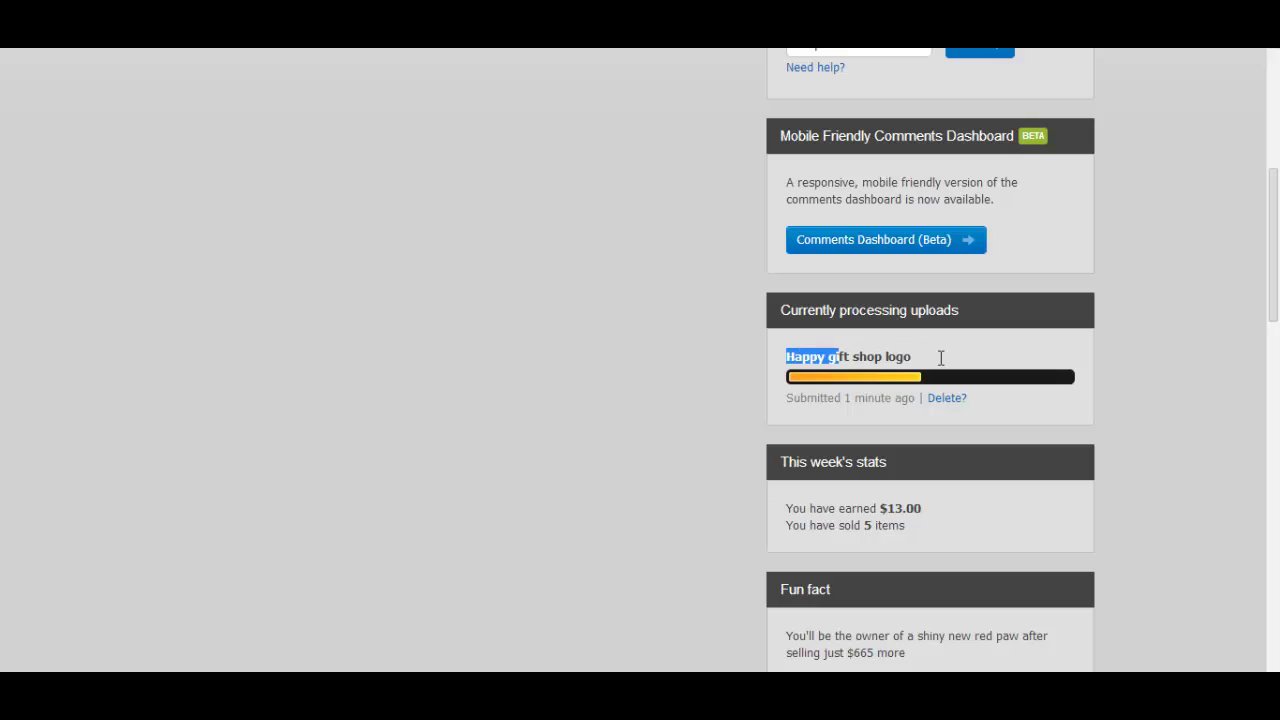
pyautogui.click(916, 385)
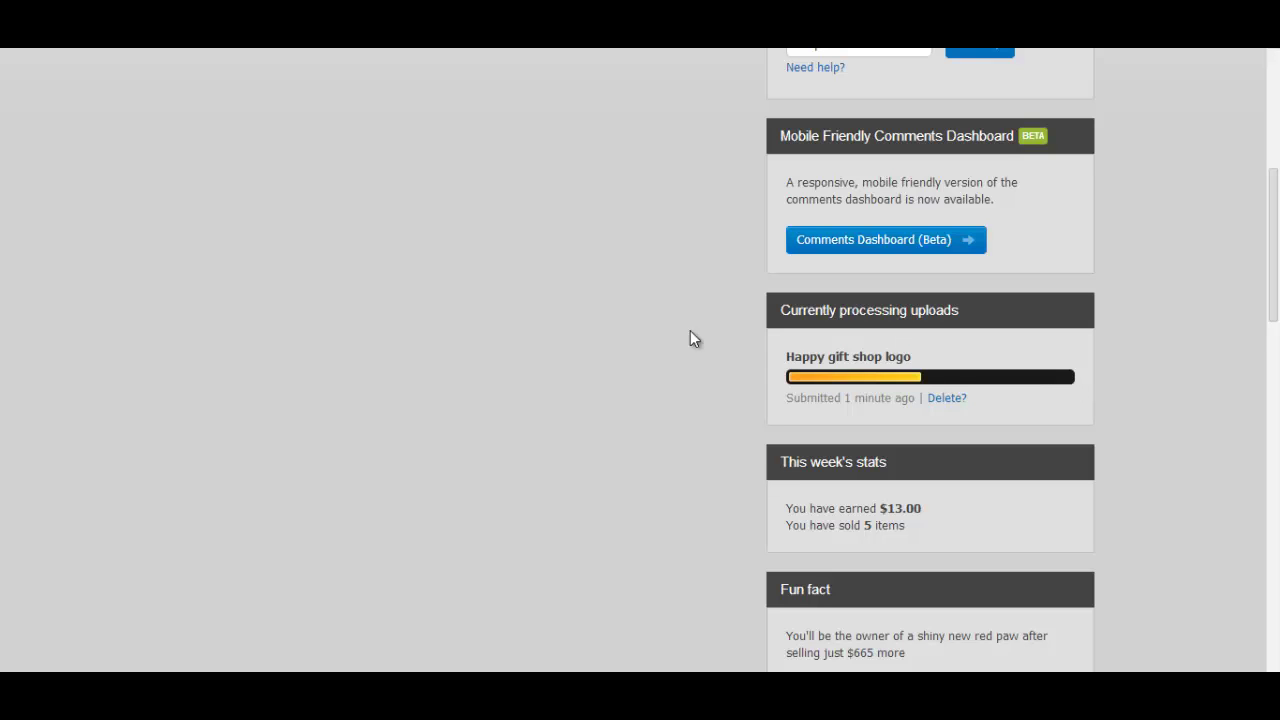
pyautogui.scroll(1, 640, 329)
pyautogui.scroll(3, 640, 328)
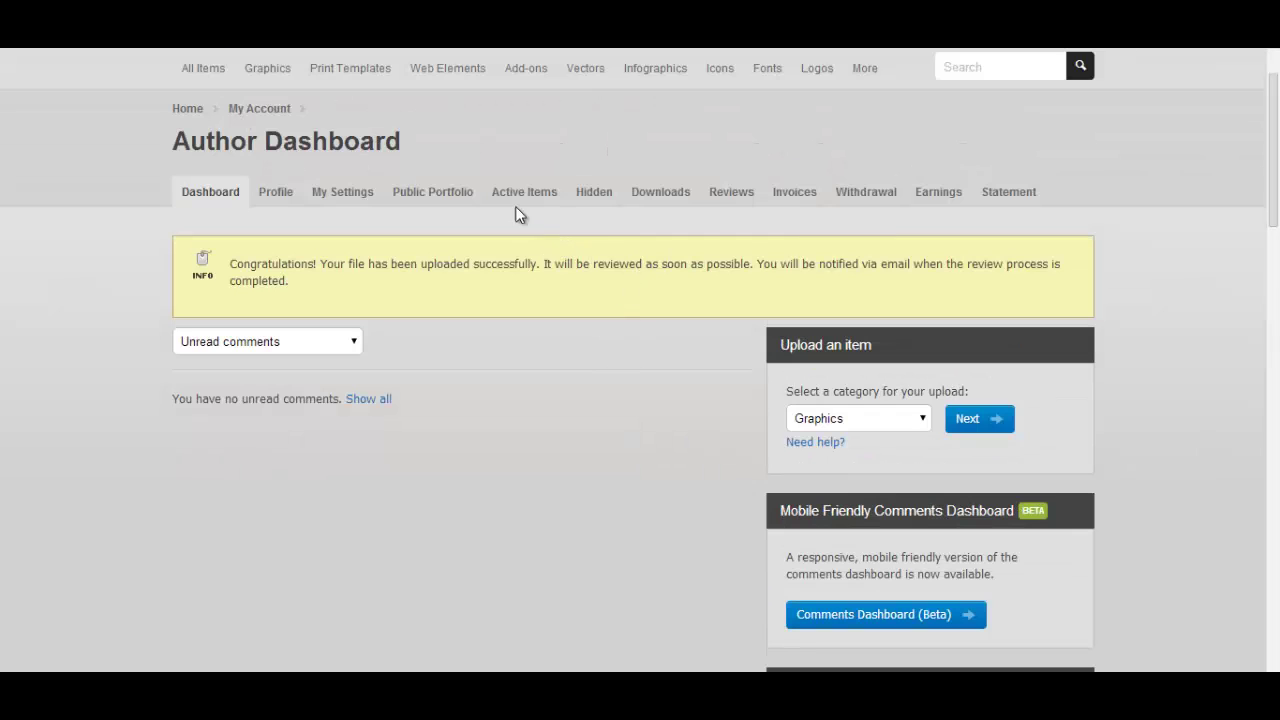
# View the Hidden soft-rejected items, then go to the author's Profile page
pyautogui.click(606, 196)
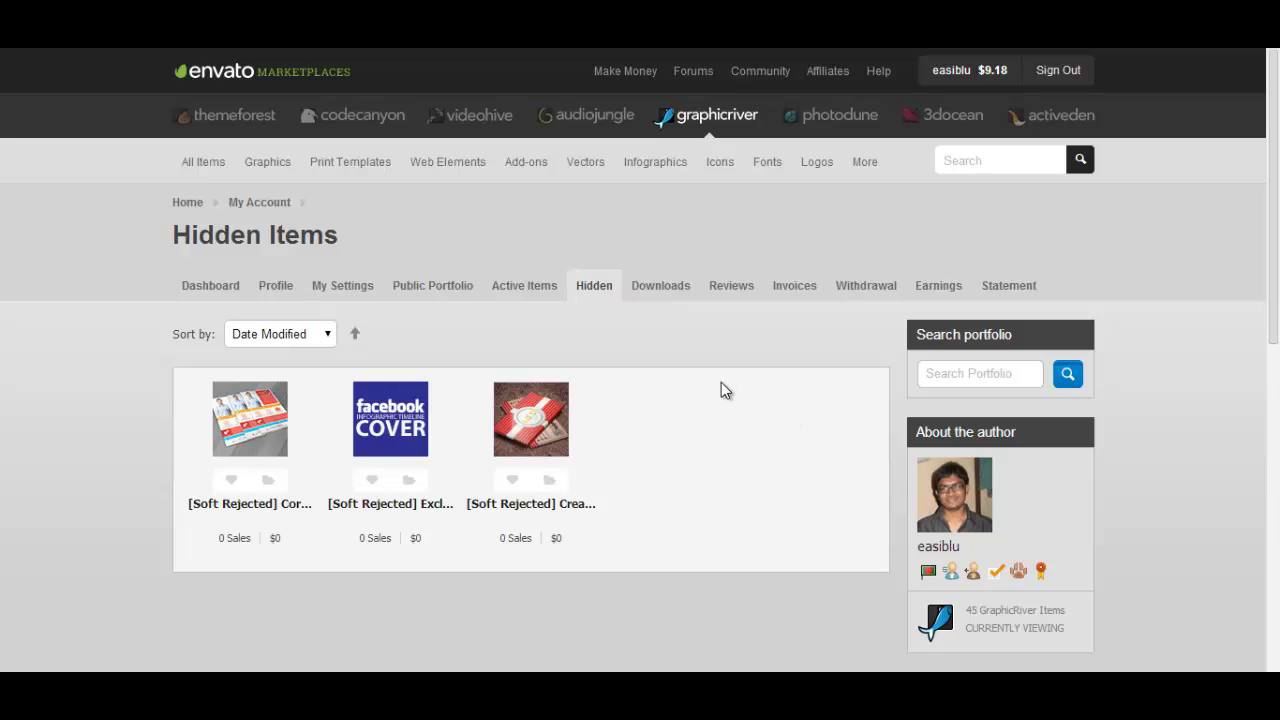
pyautogui.click(292, 291)
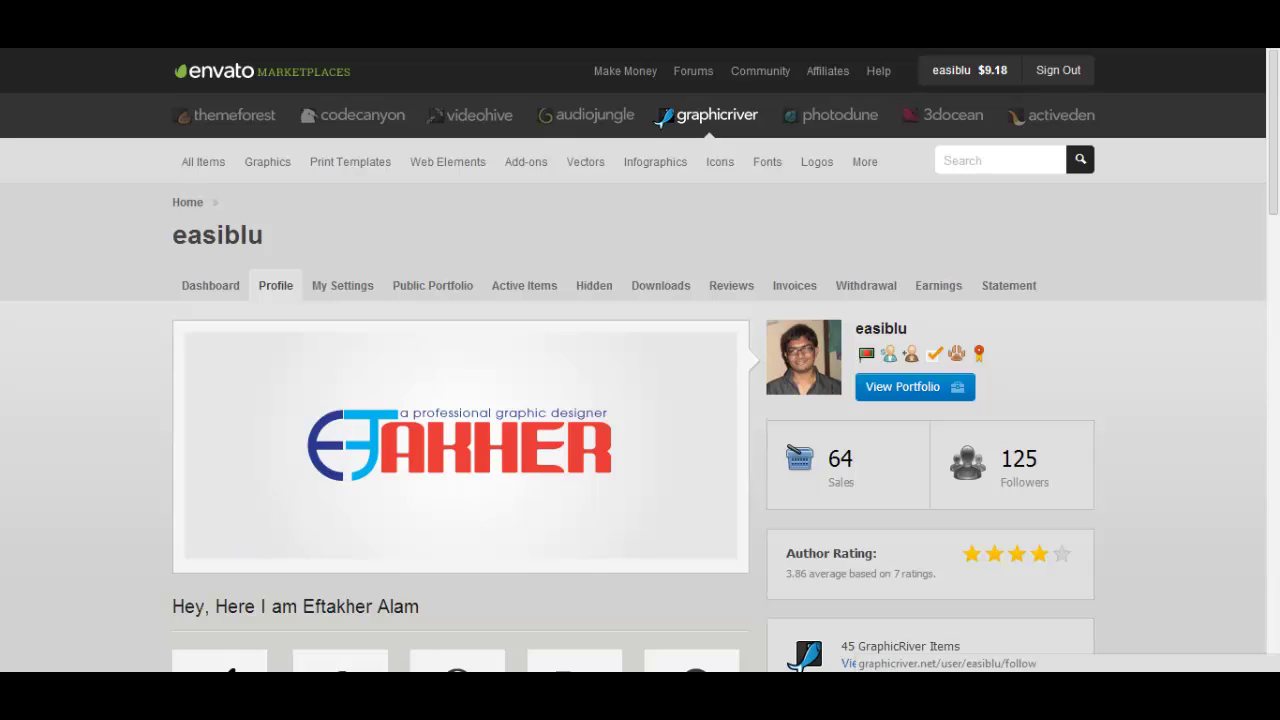
pyautogui.moveTo(217, 690)
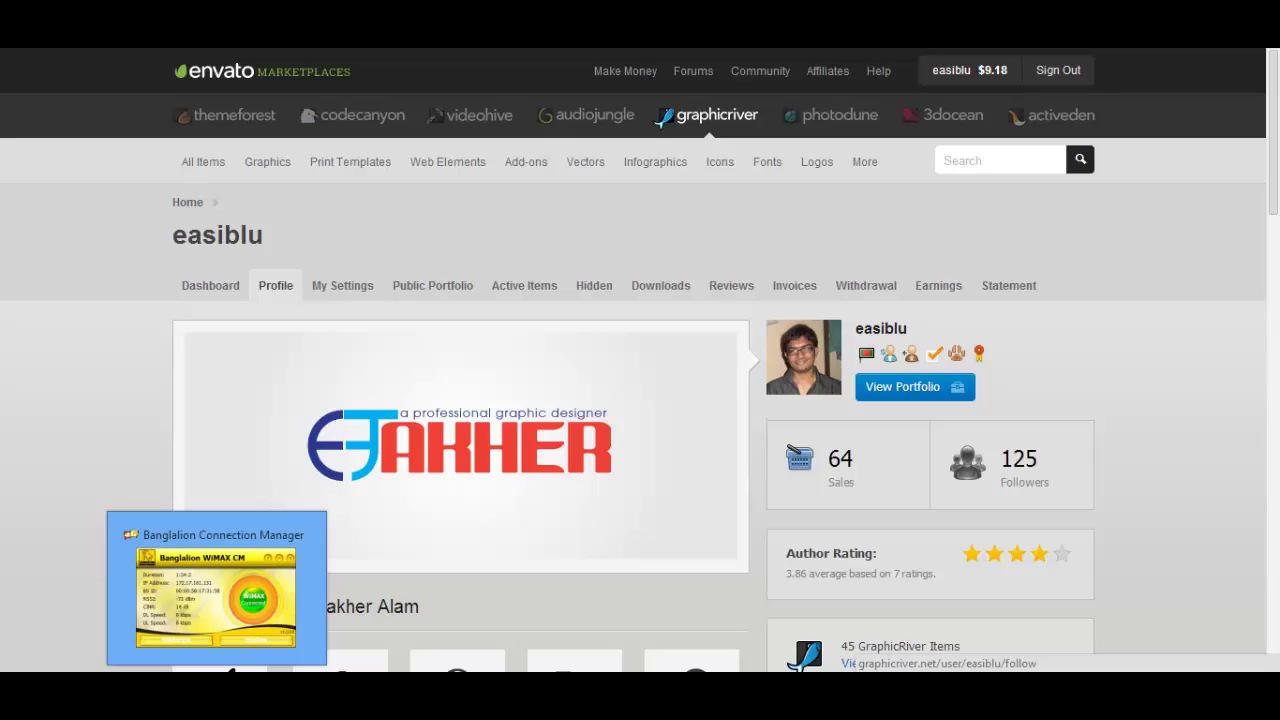